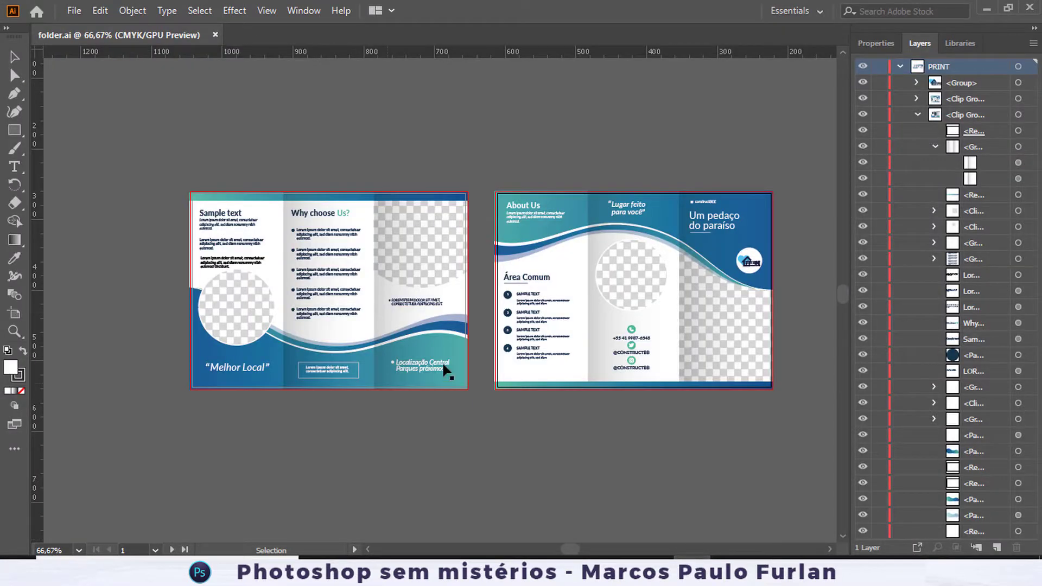
# Zoom and pan across the brochure panels, selecting then deselecting the left clip group.
pyautogui.hotkey('ctrl', '+')
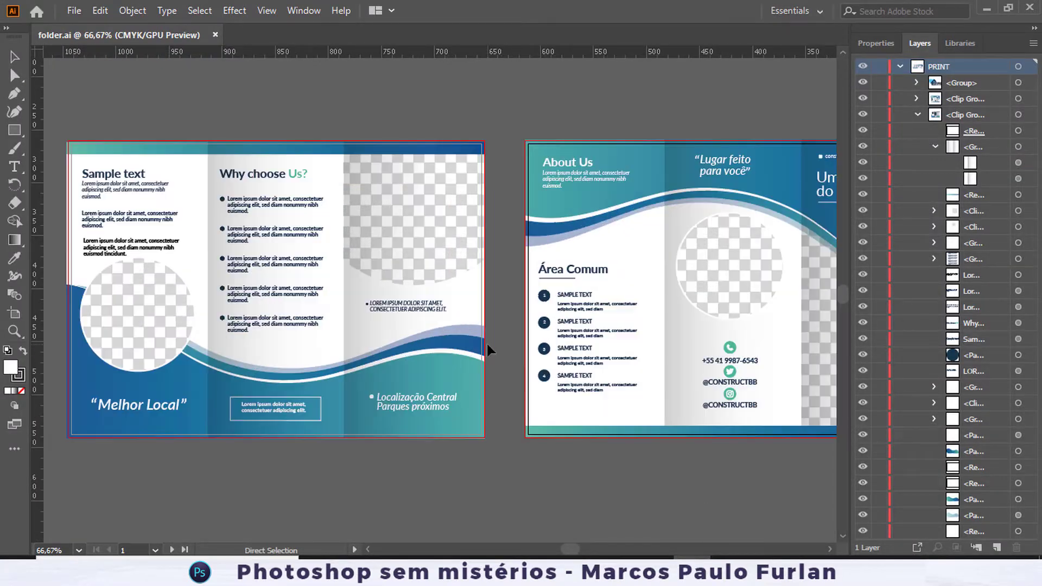
pyautogui.hotkey('ctrl', '+')
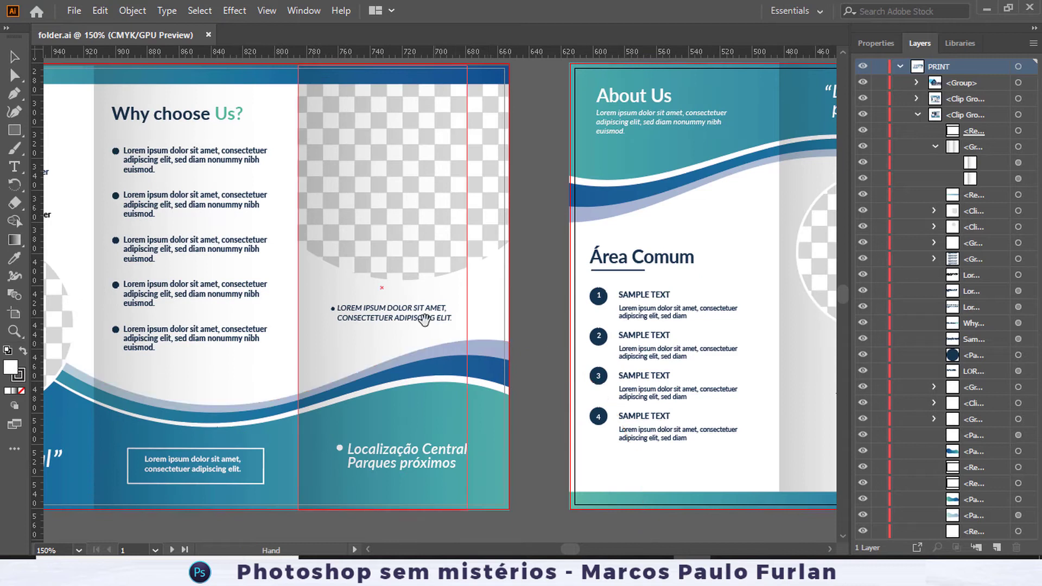
pyautogui.moveTo(385, 307); pyautogui.dragTo(568, 318)
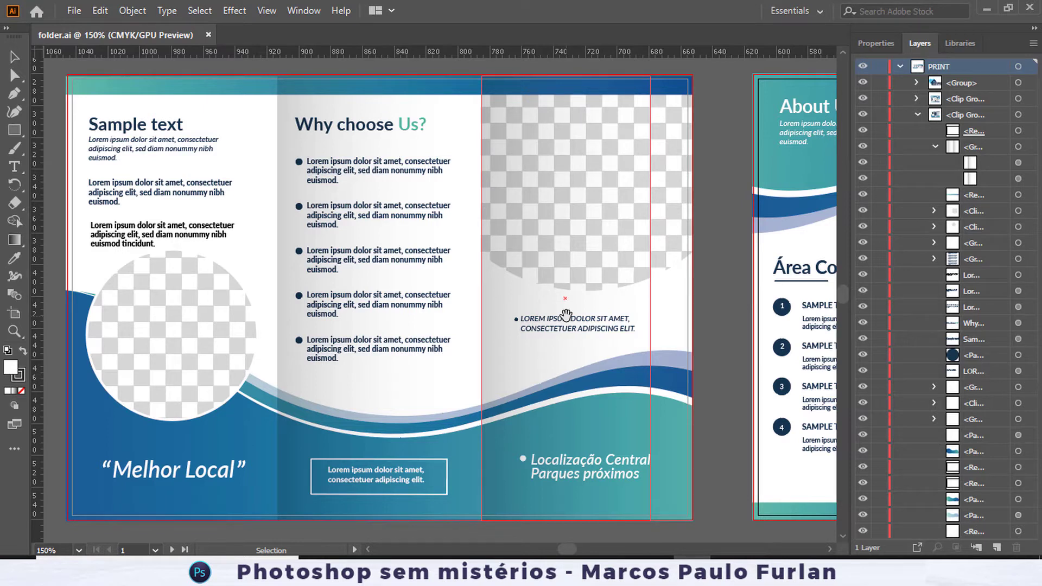
pyautogui.click(216, 329)
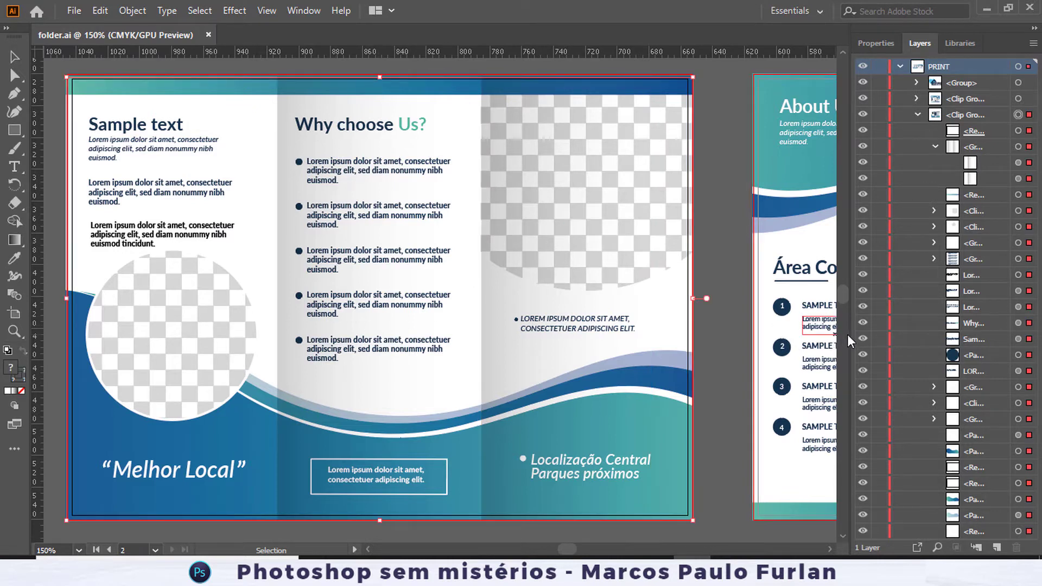
pyautogui.moveTo(781, 336); pyautogui.dragTo(253, 340)
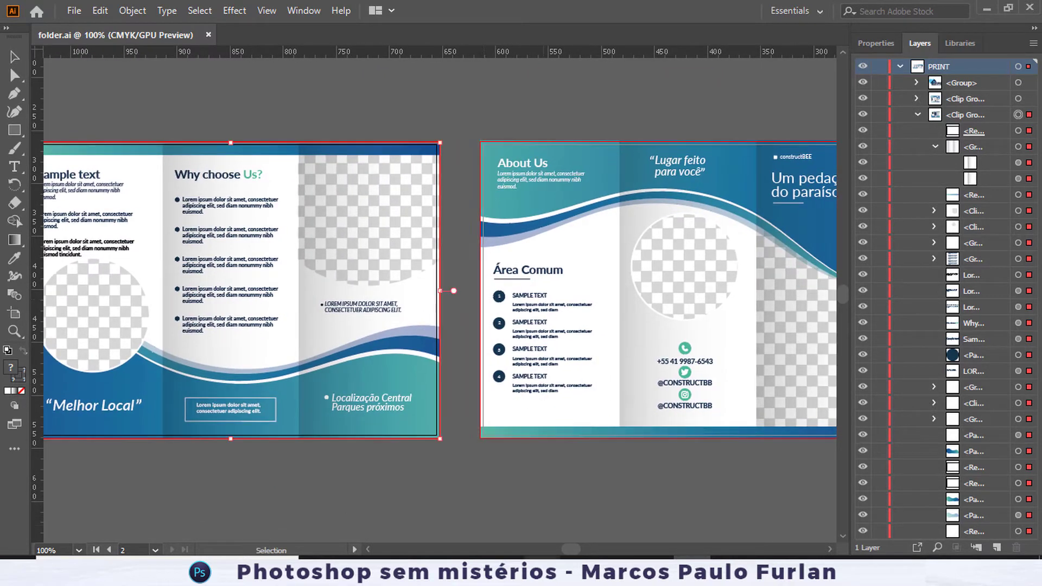
pyautogui.click(397, 115)
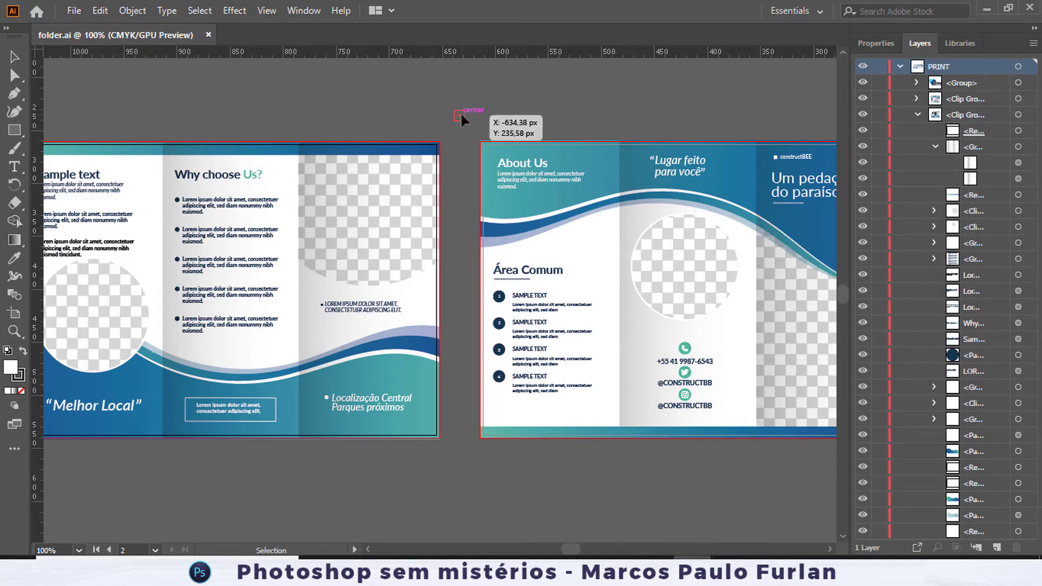
pyautogui.click(73, 14)
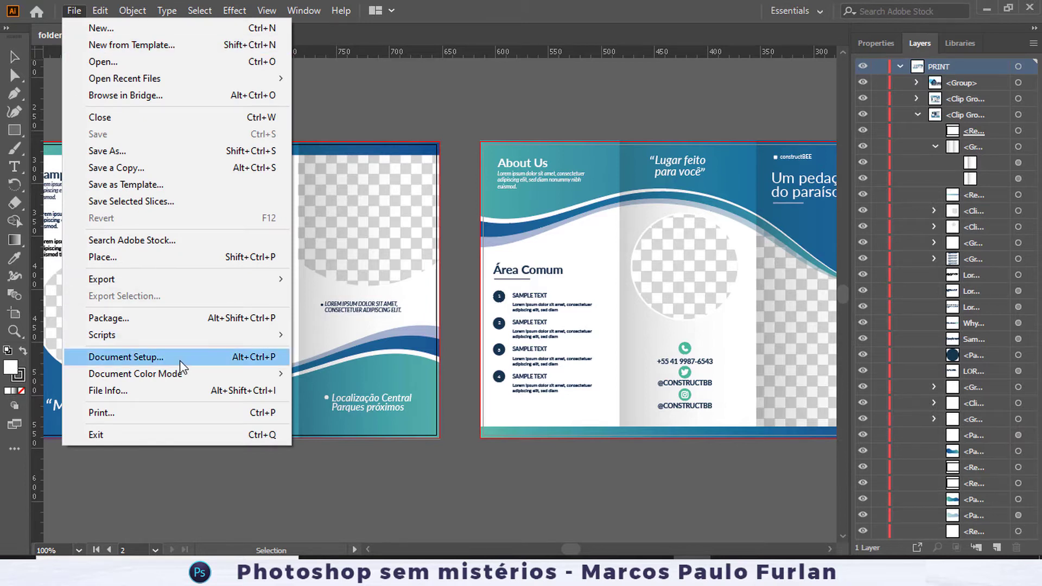
pyautogui.moveTo(135, 373)
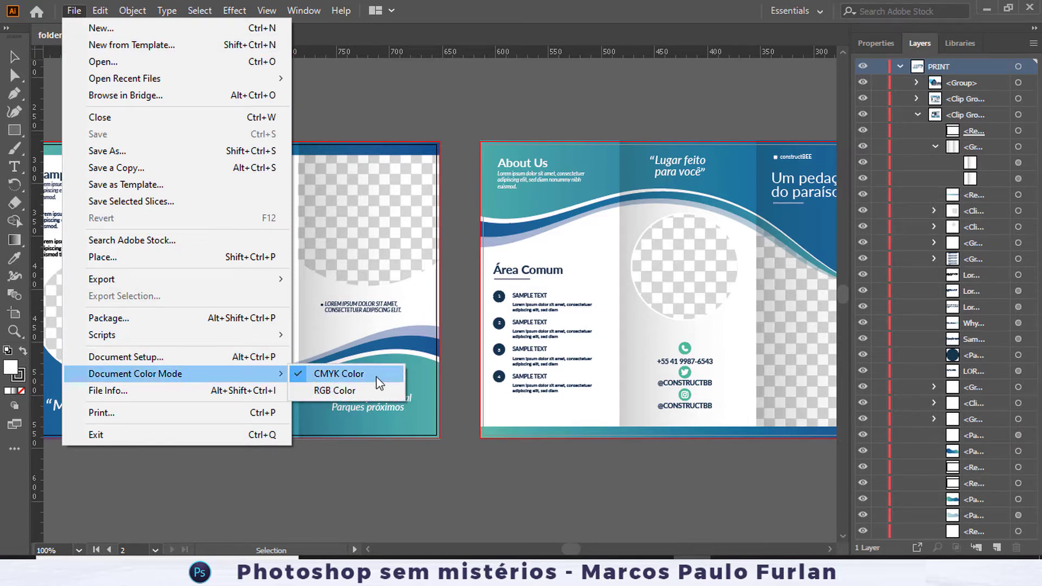
# Keep the brochure's document colour mode set to CMYK Color.
pyautogui.click(633, 509)
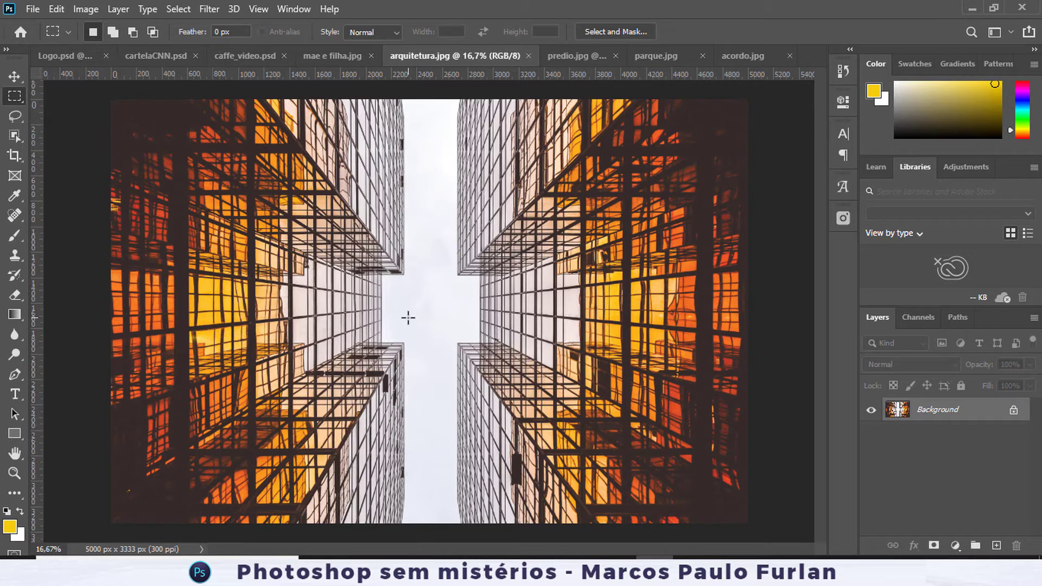
# Switch to the arquitetura.jpg document and convert it to CMYK colour.
pyautogui.click(568, 60)
pyautogui.click(661, 58)
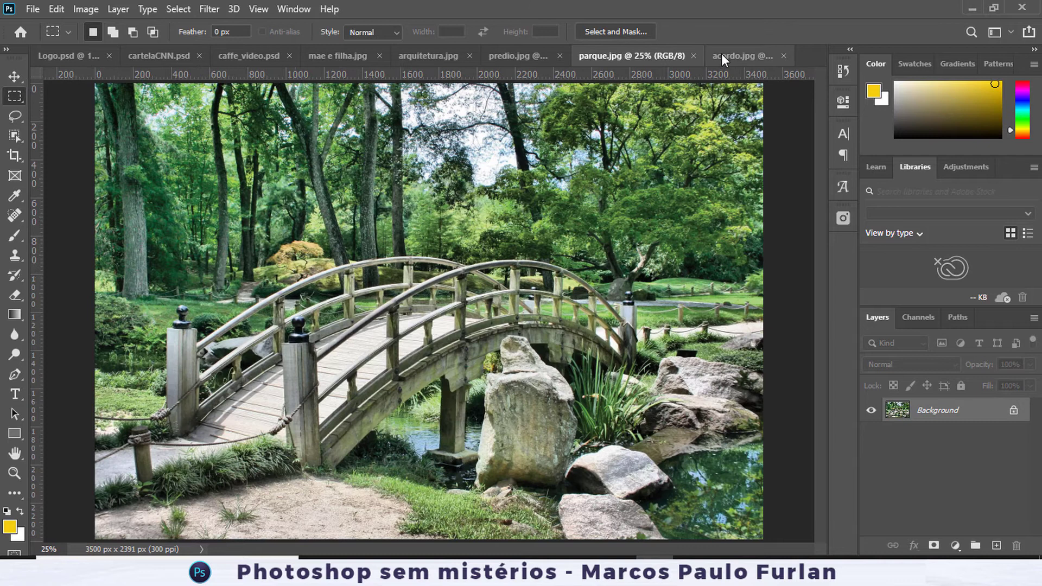
pyautogui.click(721, 53)
pyautogui.click(421, 54)
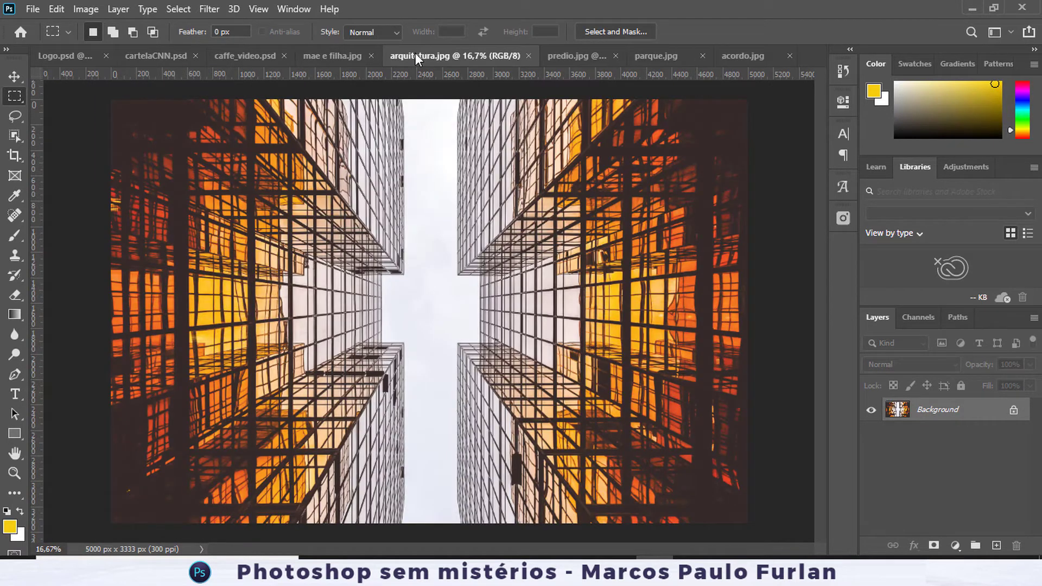
pyautogui.click(86, 10)
pyautogui.moveTo(96, 26)
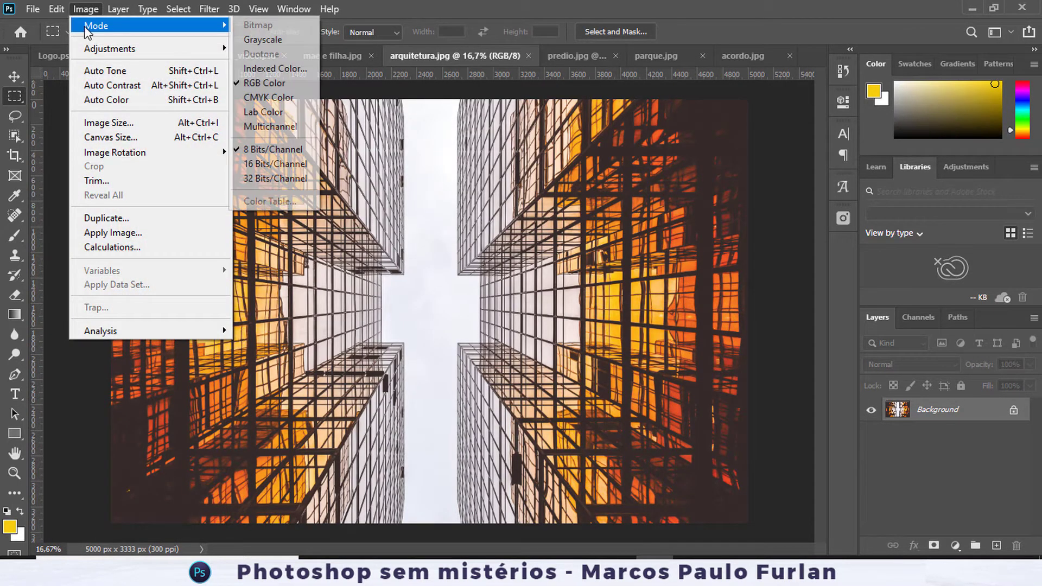
pyautogui.click(268, 97)
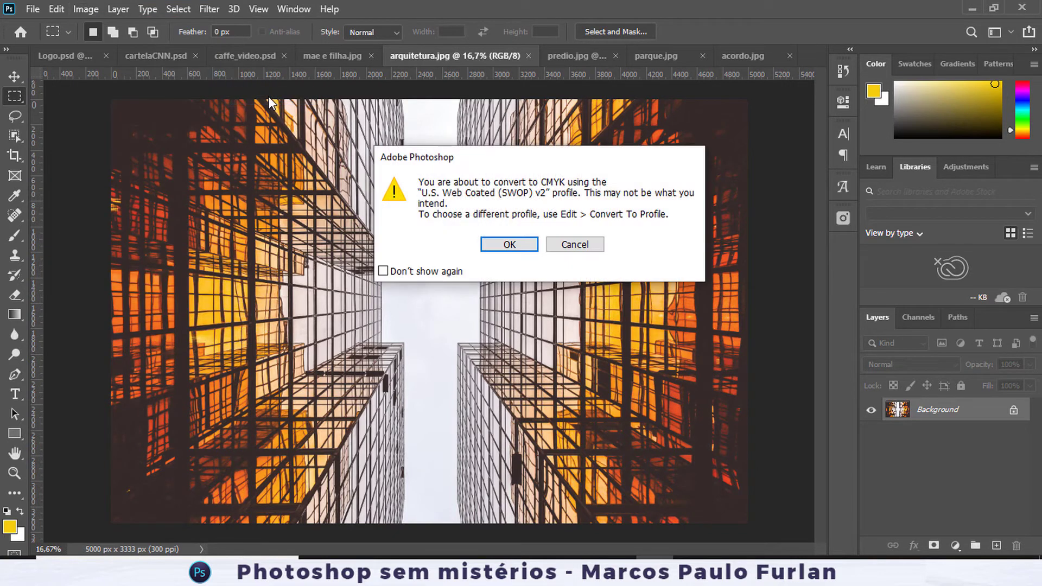
pyautogui.click(510, 242)
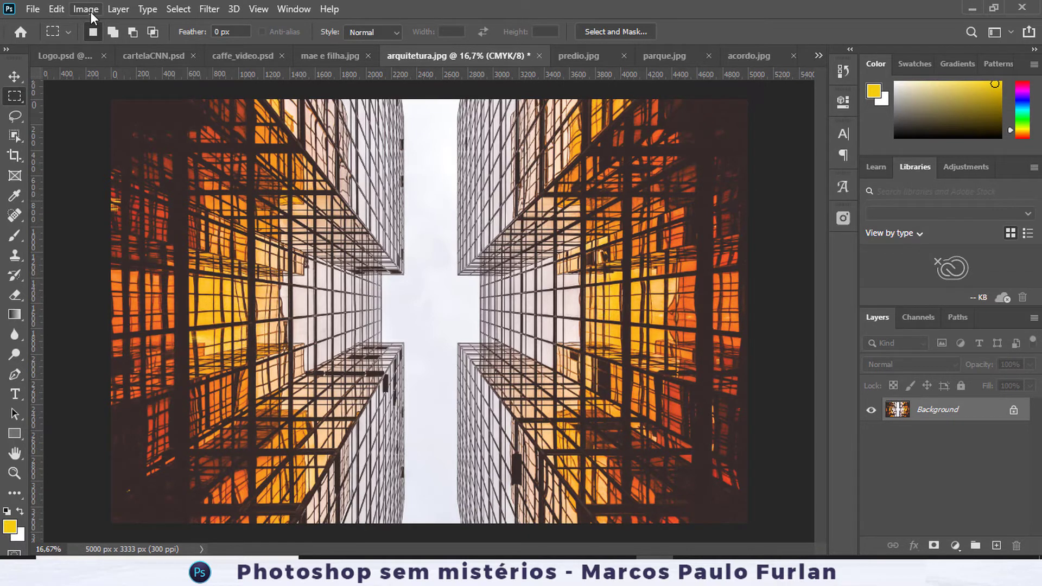
# Confirm the image size stays at 5000 × 3333 px and 300 ppi.
pyautogui.click(91, 16)
pyautogui.click(123, 125)
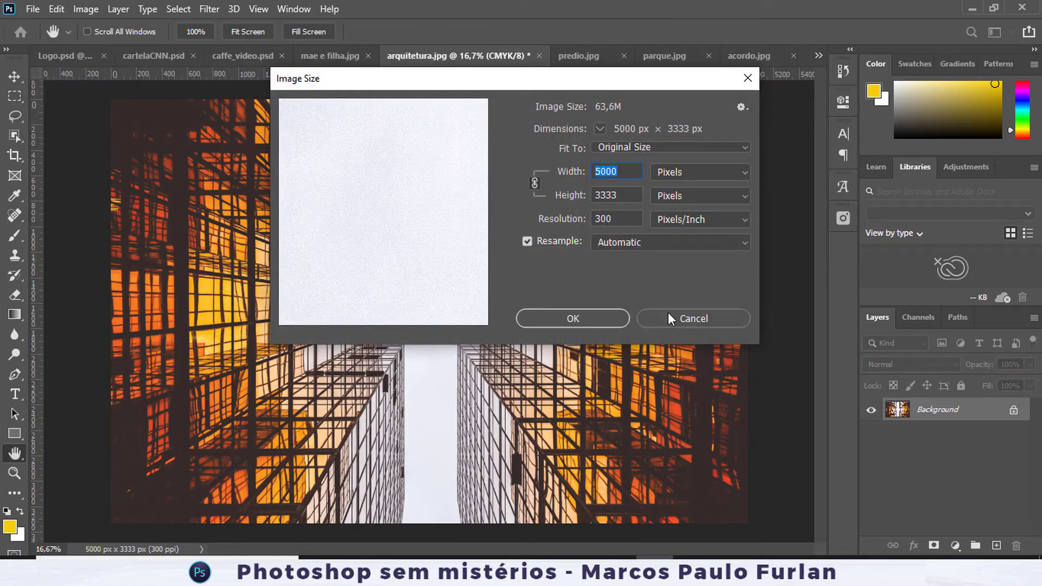
pyautogui.click(612, 324)
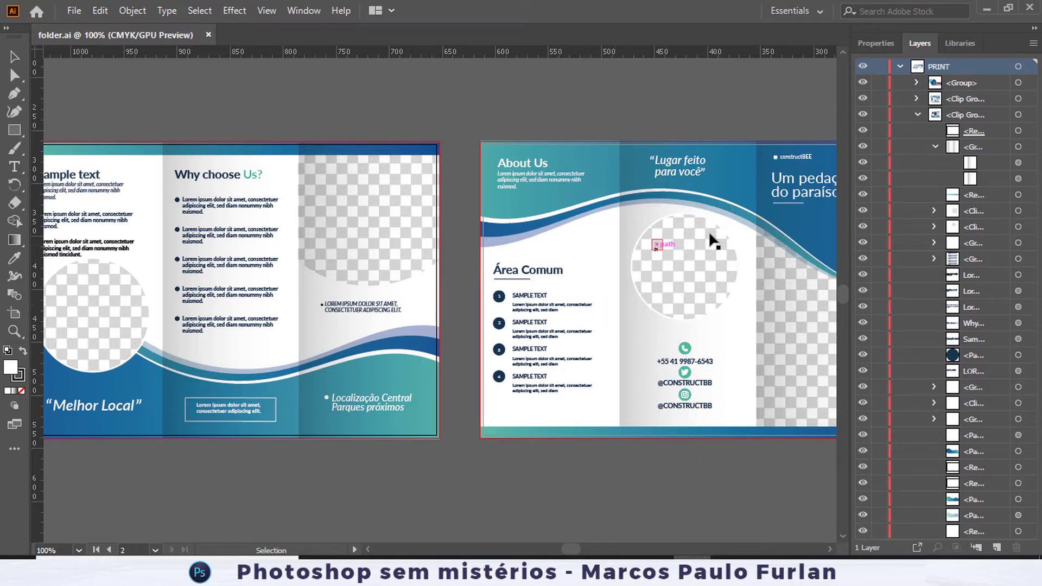
# Select and deselect the image frame in the left artboard's right panel.
pyautogui.click(355, 315)
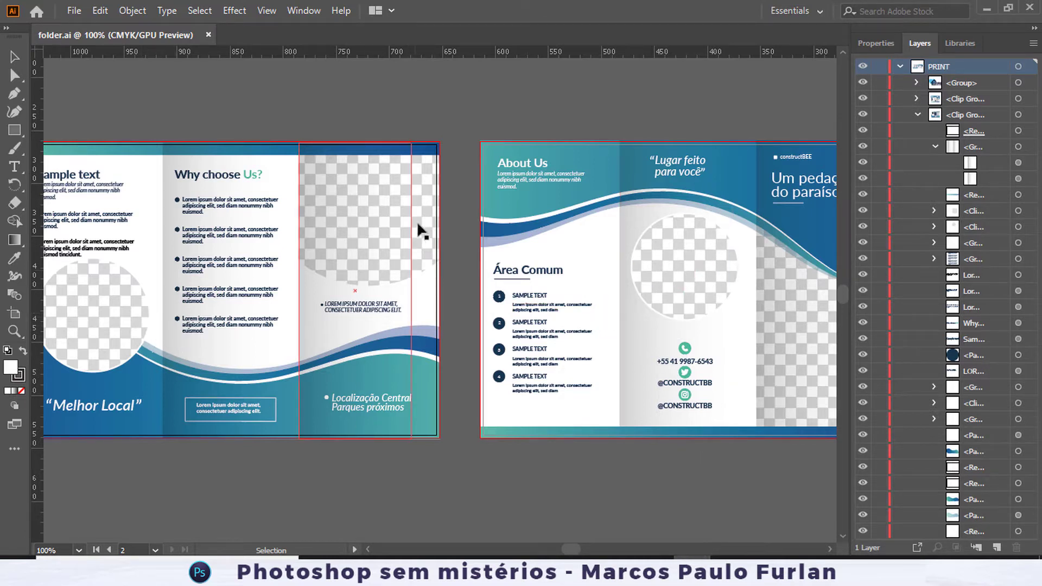
pyautogui.click(416, 288)
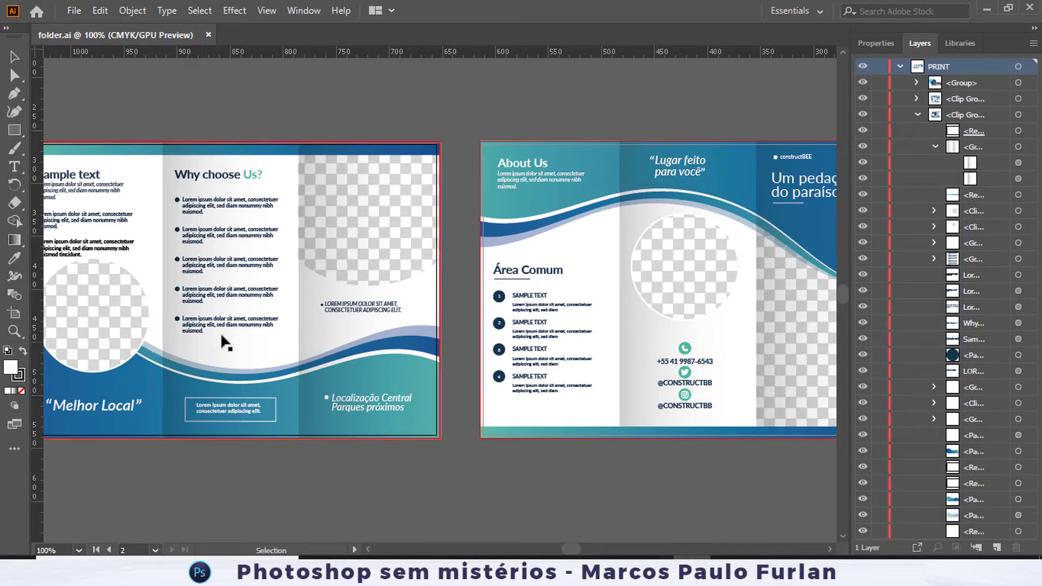
pyautogui.press('space')
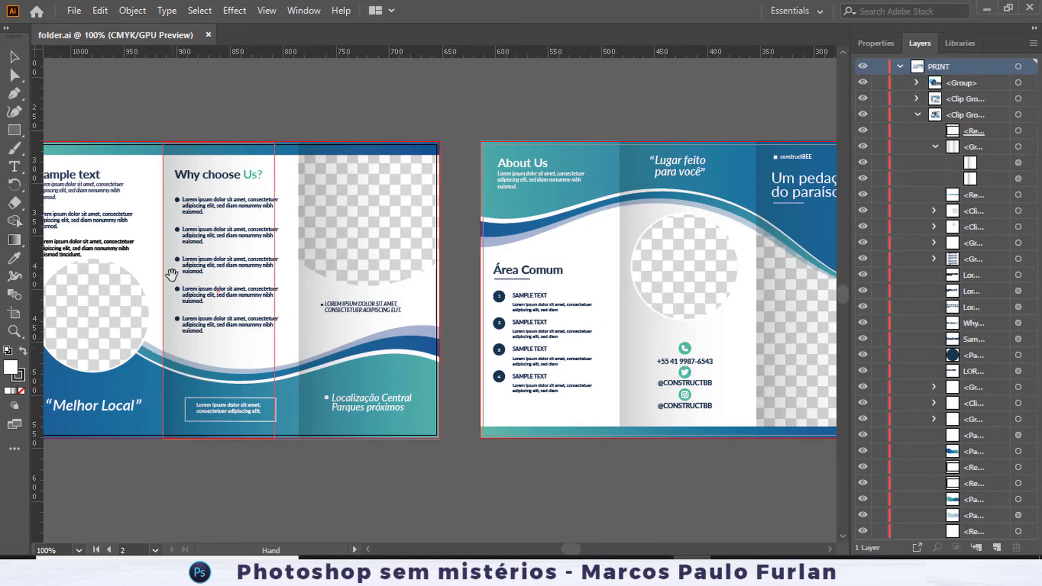
# Place arquitetura.jpg from Documentos > _Marketing Digital > _Cursos > Photoshop > Photoshop-sem-misterios > imagens.
pyautogui.click(73, 11)
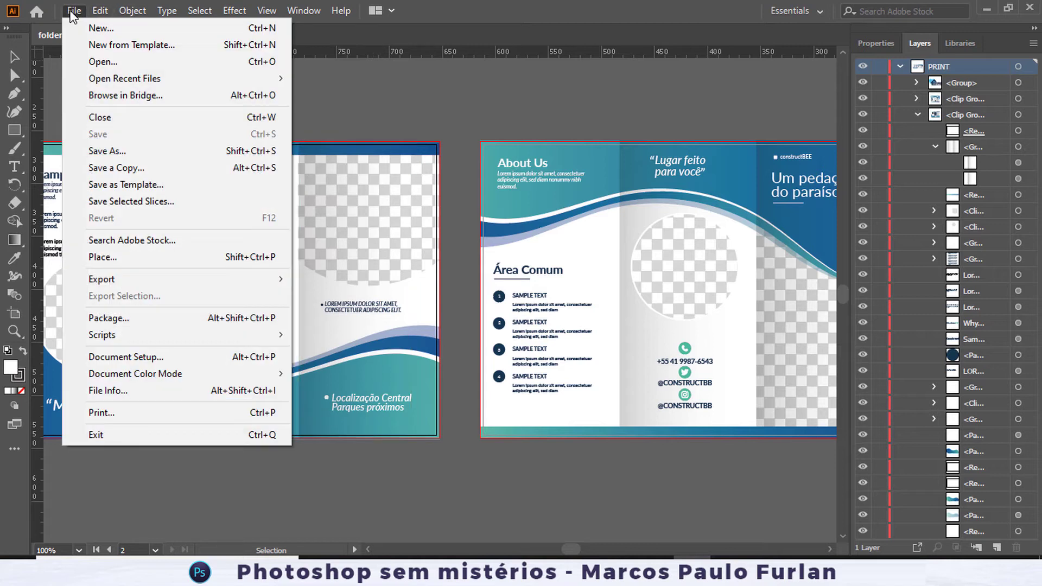
pyautogui.click(471, 223)
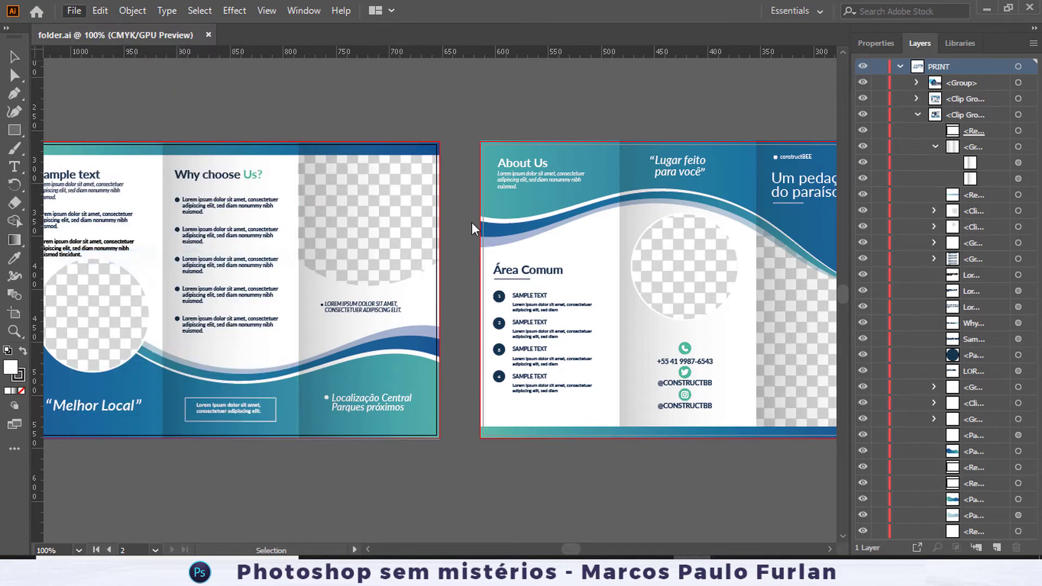
pyautogui.click(61, 166)
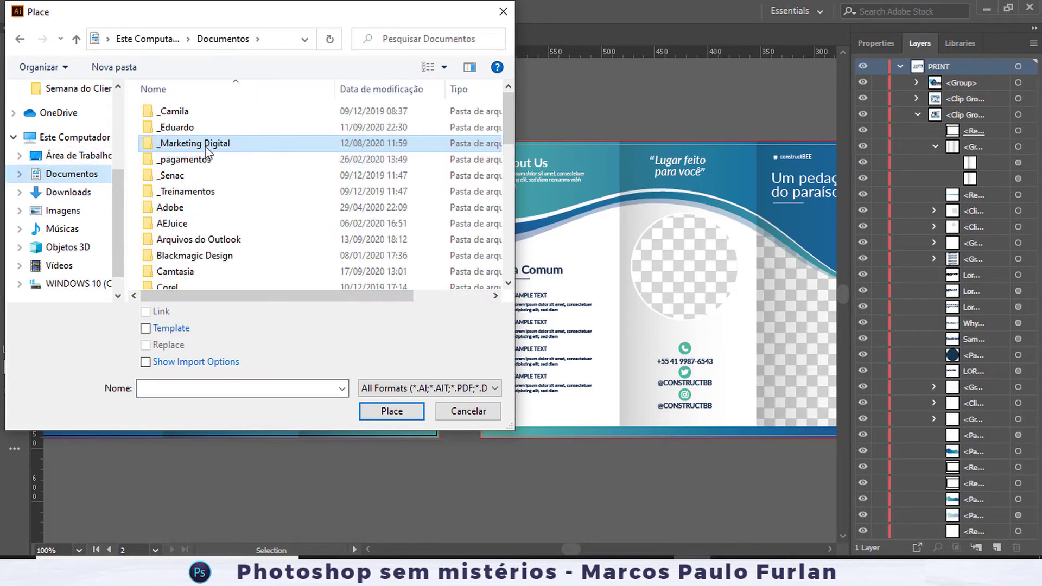
pyautogui.doubleClick(206, 146)
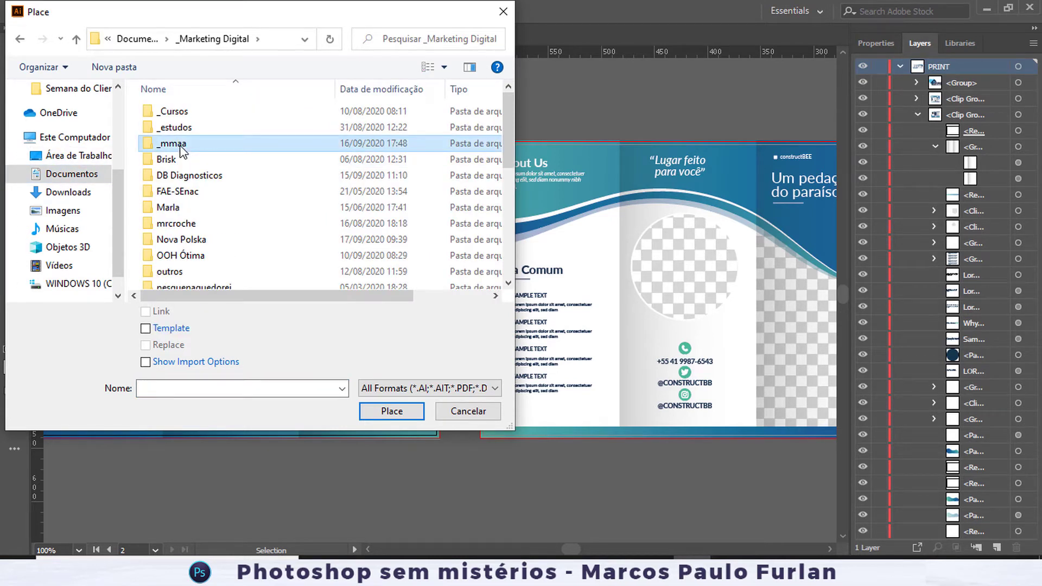
pyautogui.doubleClick(174, 111)
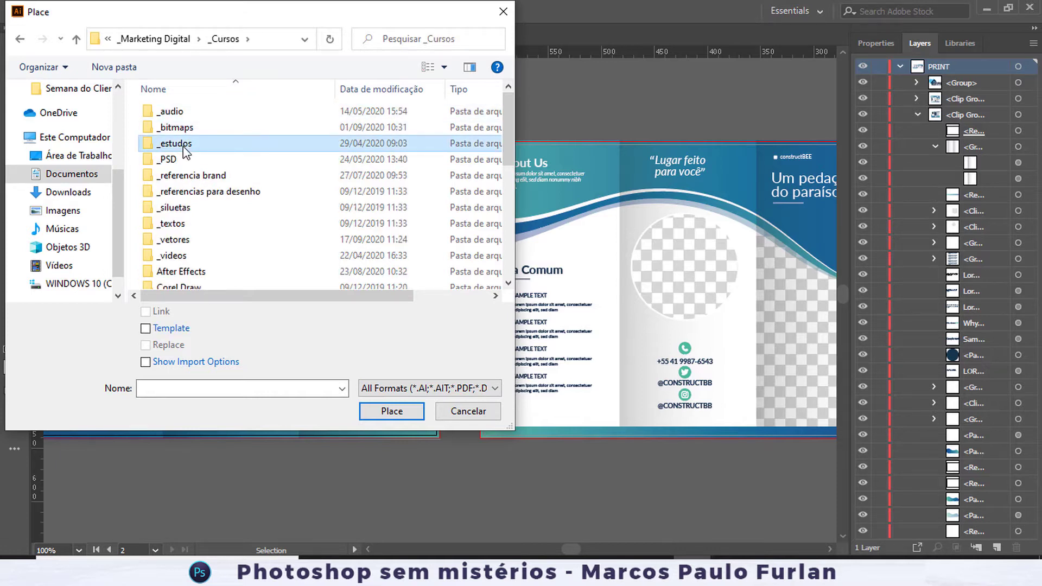
pyautogui.scroll(-6, 184, 145)
pyautogui.doubleClick(182, 154)
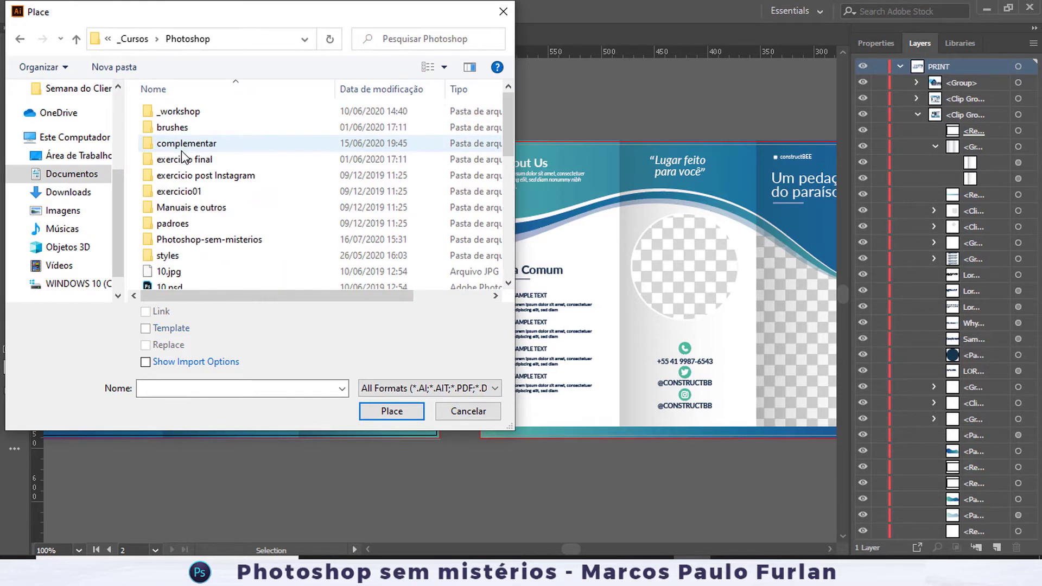
pyautogui.doubleClick(223, 243)
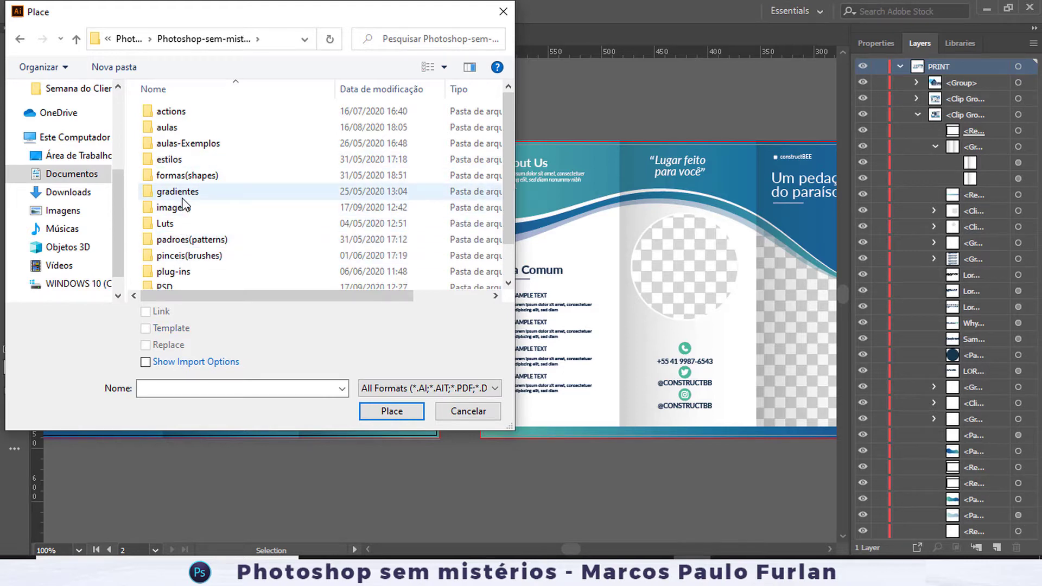
pyautogui.doubleClick(173, 207)
pyautogui.click(352, 211)
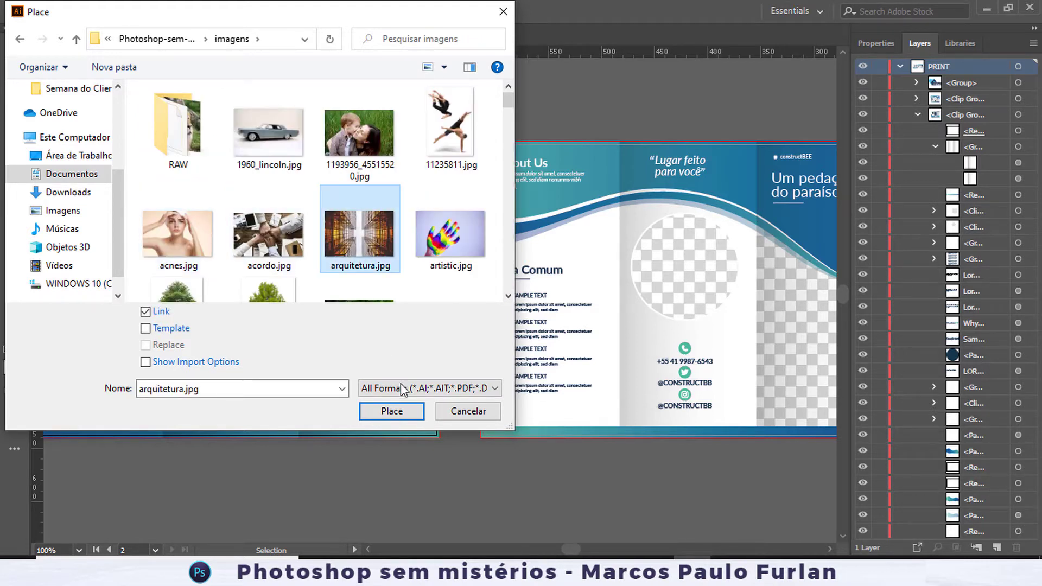
pyautogui.click(408, 414)
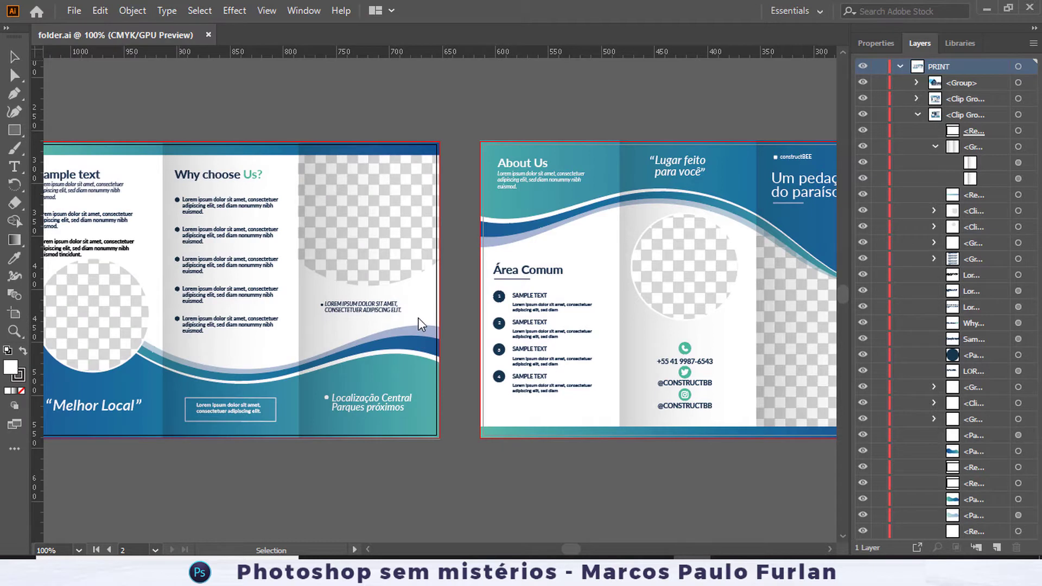
# Draw the placed photo's frame and move it over the left artboard's right panel.
pyautogui.moveTo(292, 139); pyautogui.dragTo(448, 317)
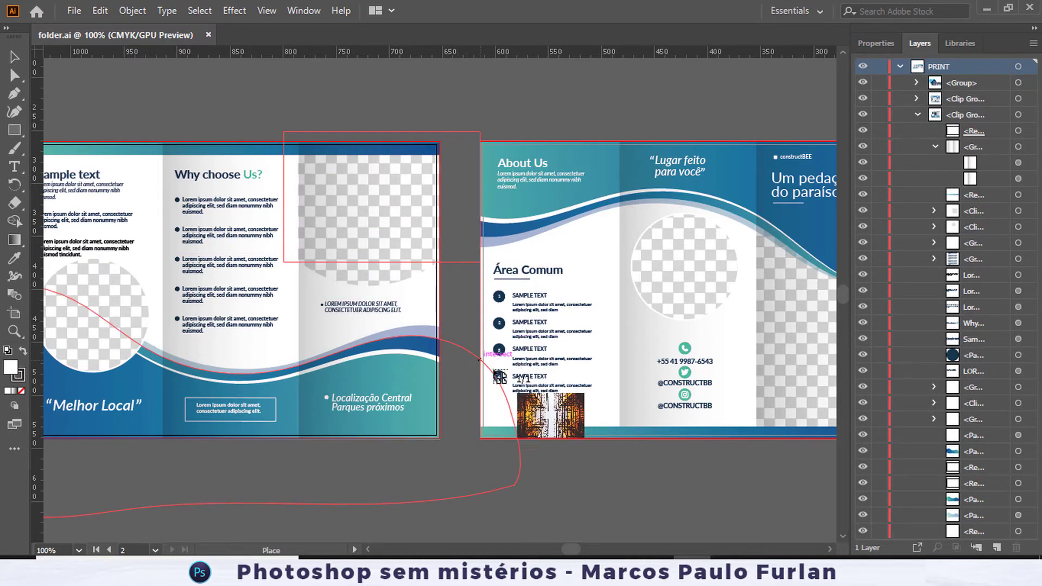
pyautogui.moveTo(448, 317); pyautogui.dragTo(548, 393)
pyautogui.moveTo(445, 267); pyautogui.dragTo(400, 274)
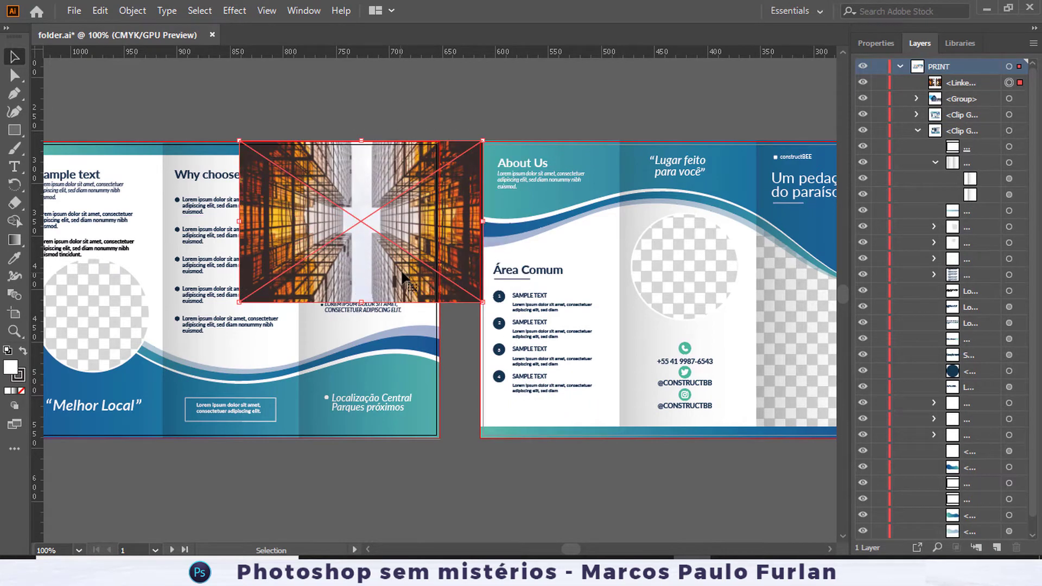
# In the Layers panel, nest the photo inside the right panel's clip group and hide it.
pyautogui.moveTo(955, 86)
pyautogui.mouseDown()
pyautogui.moveTo(982, 361)
pyautogui.moveTo(978, 239)
pyautogui.mouseUp()
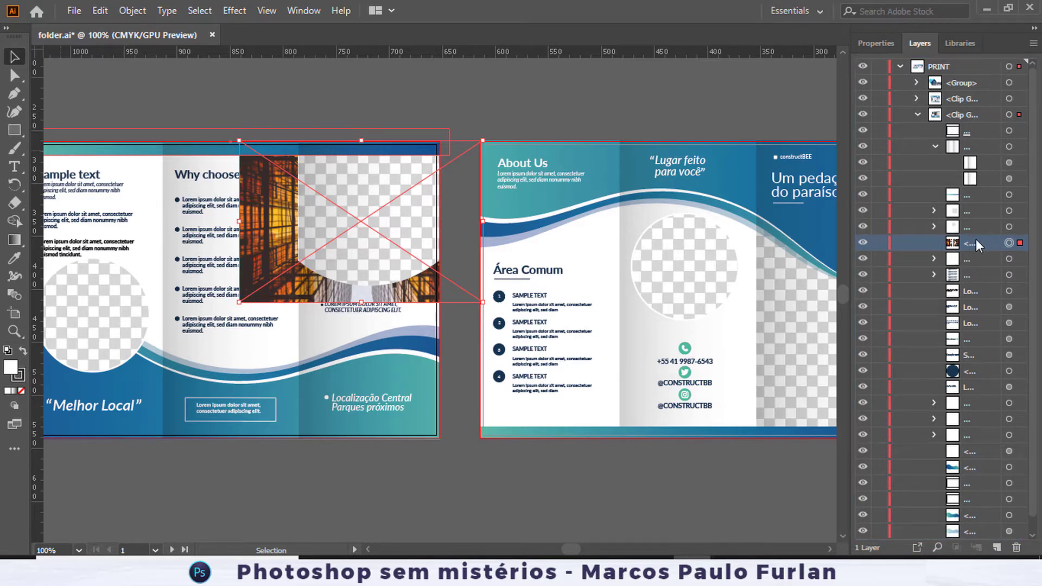
pyautogui.moveTo(976, 124)
pyautogui.mouseDown()
pyautogui.moveTo(975, 94)
pyautogui.moveTo(958, 91)
pyautogui.mouseUp()
pyautogui.click(958, 115)
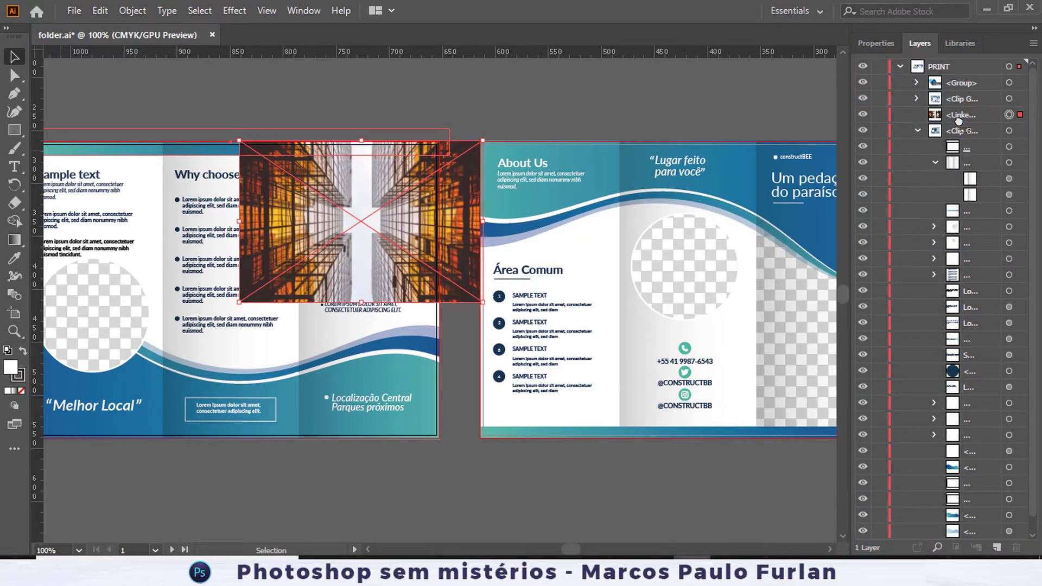
pyautogui.moveTo(961, 130); pyautogui.dragTo(977, 224)
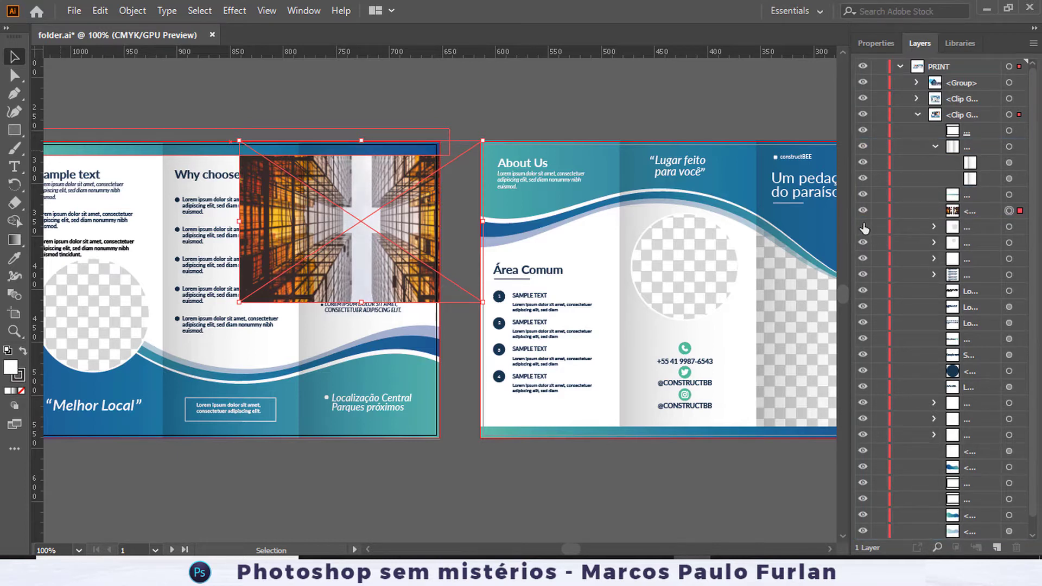
pyautogui.click(934, 226)
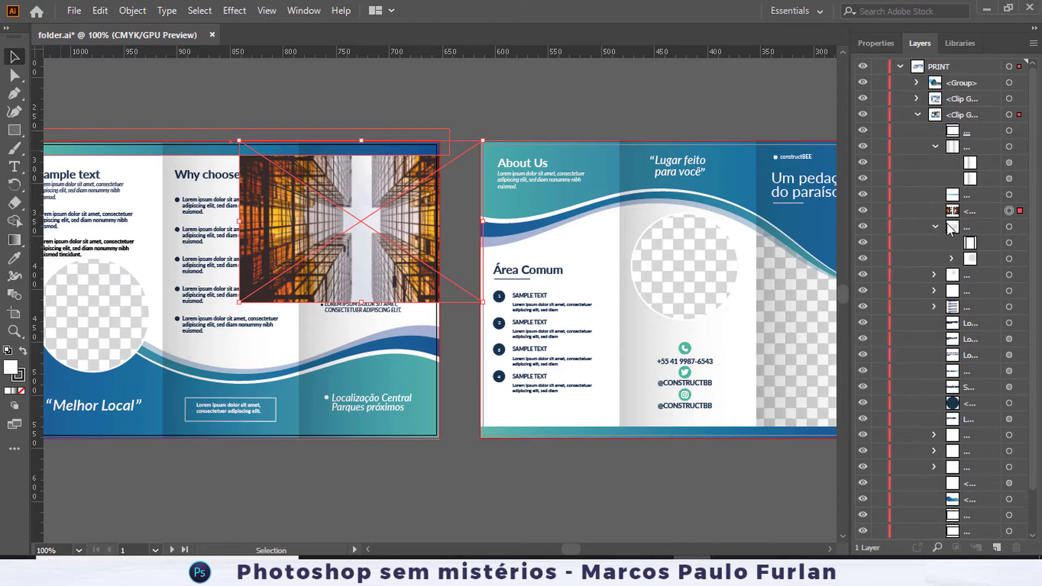
pyautogui.moveTo(968, 210); pyautogui.dragTo(979, 252)
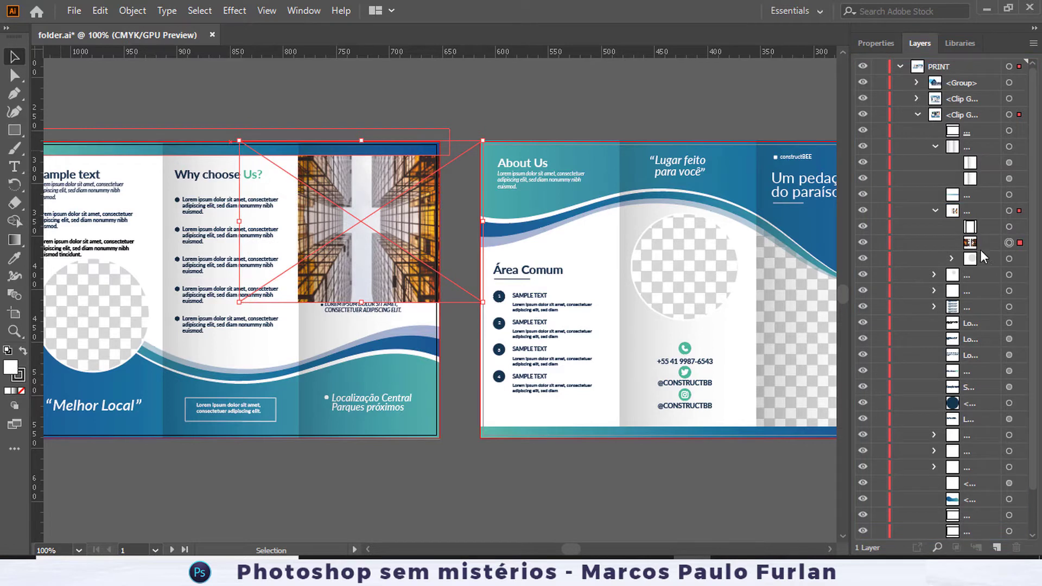
pyautogui.click(934, 211)
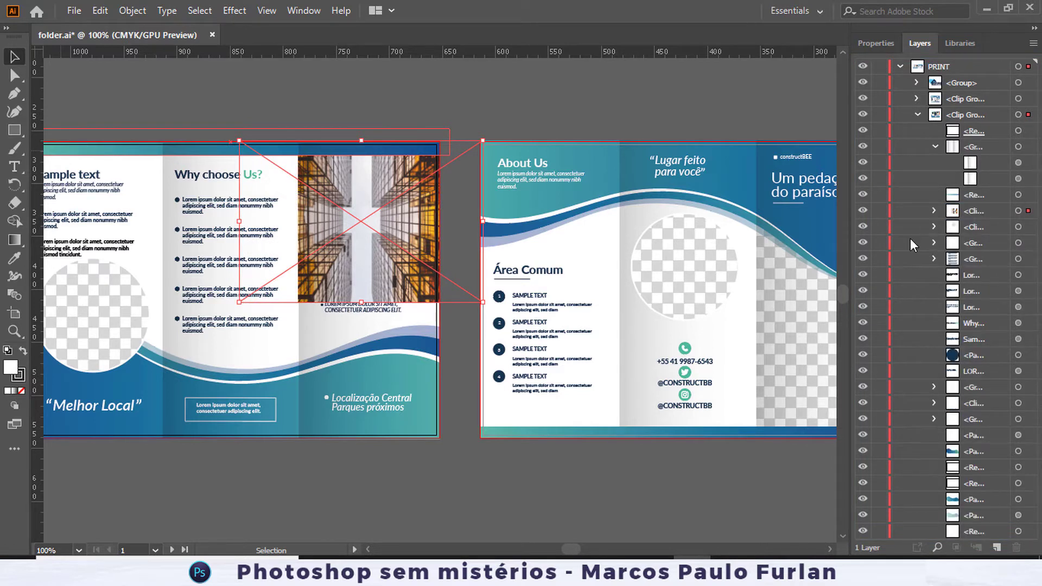
pyautogui.click(863, 211)
# Revert folder.ai to its saved version, discarding the changes.
pyautogui.click(374, 208)
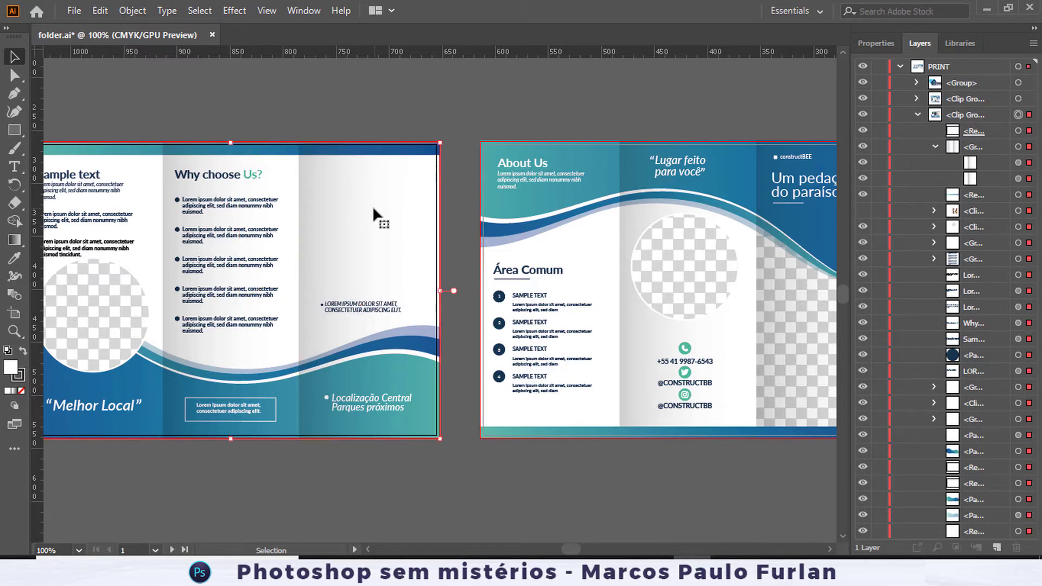
pyautogui.click(73, 11)
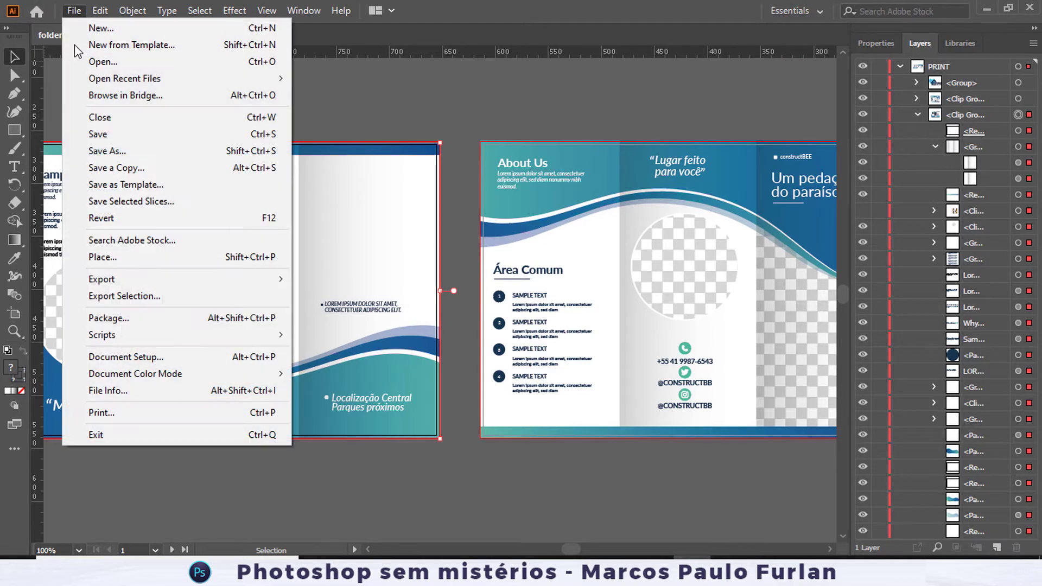
pyautogui.click(128, 220)
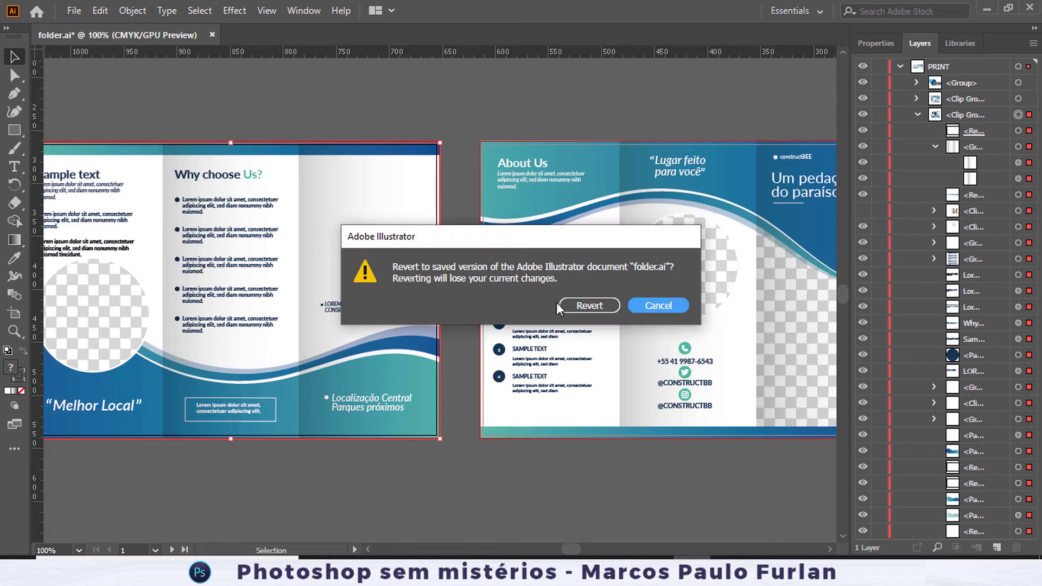
pyautogui.click(558, 306)
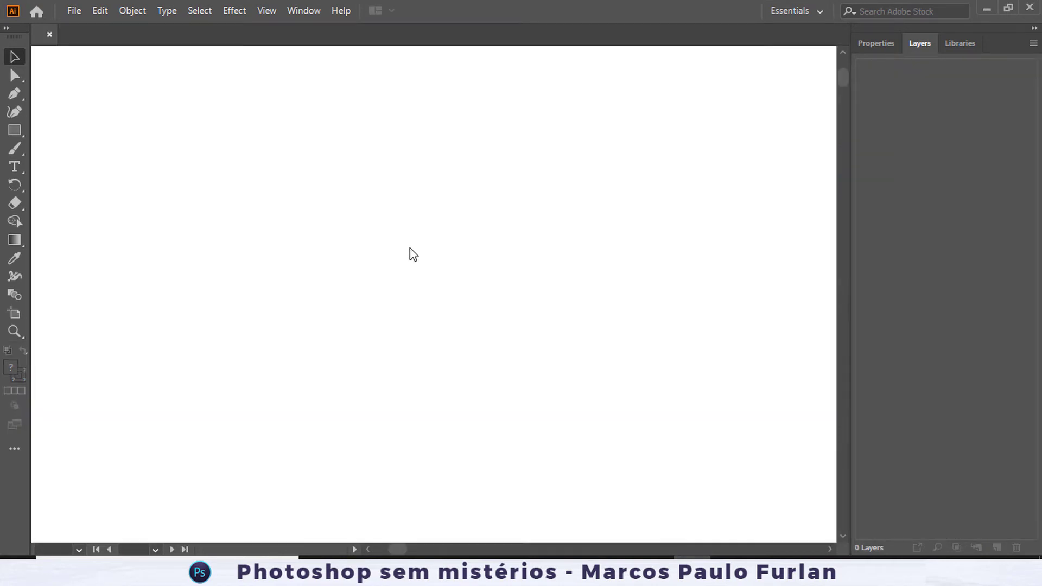
pyautogui.click(598, 307)
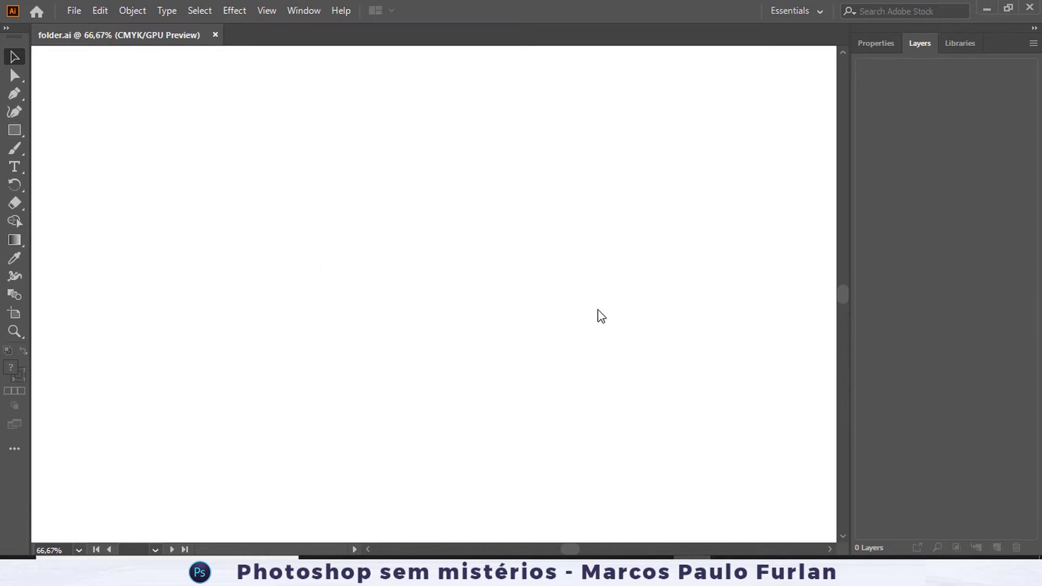
# Drill through the left brochure's nested clip groups in isolation mode down to the placeholder.
pyautogui.click(434, 246)
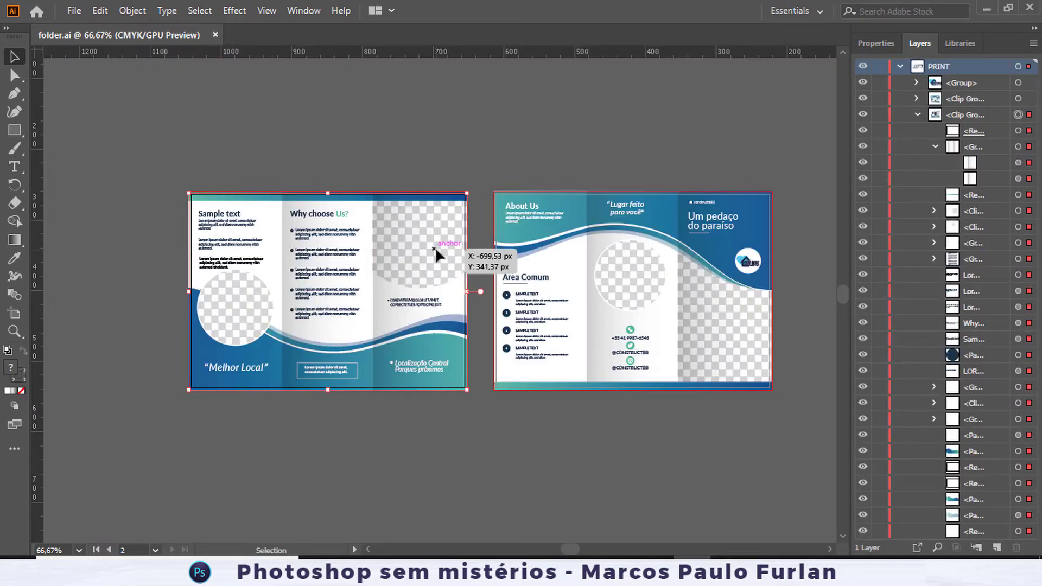
pyautogui.doubleClick(433, 252)
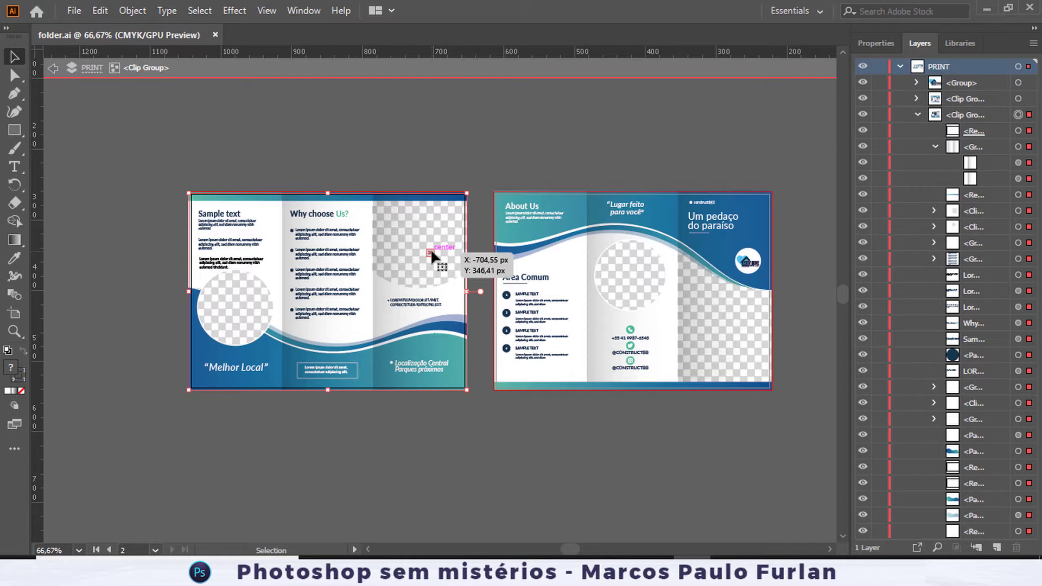
pyautogui.doubleClick(433, 253)
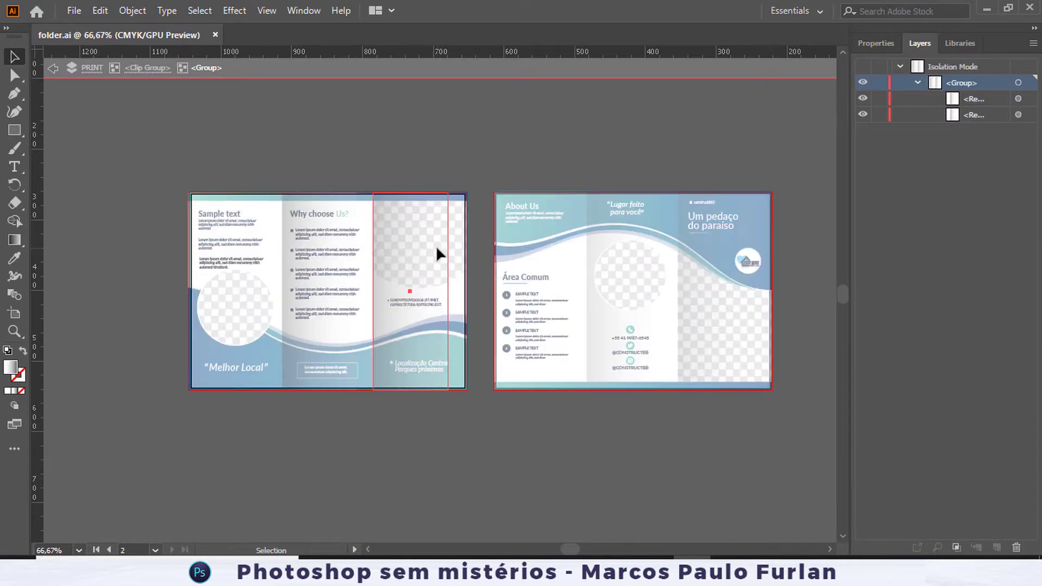
pyautogui.doubleClick(435, 245)
pyautogui.press('Escape')
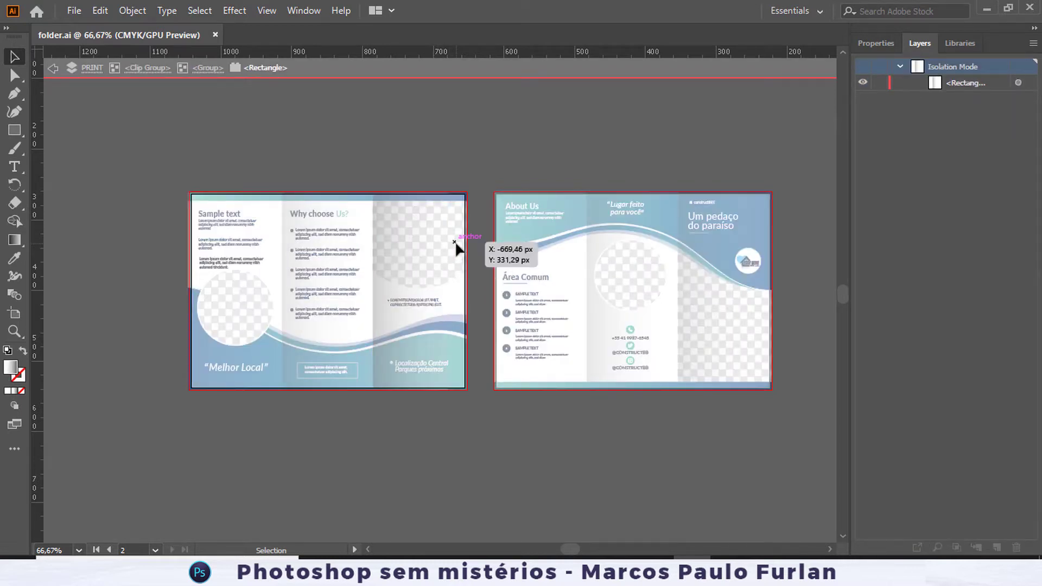
pyautogui.press('Escape')
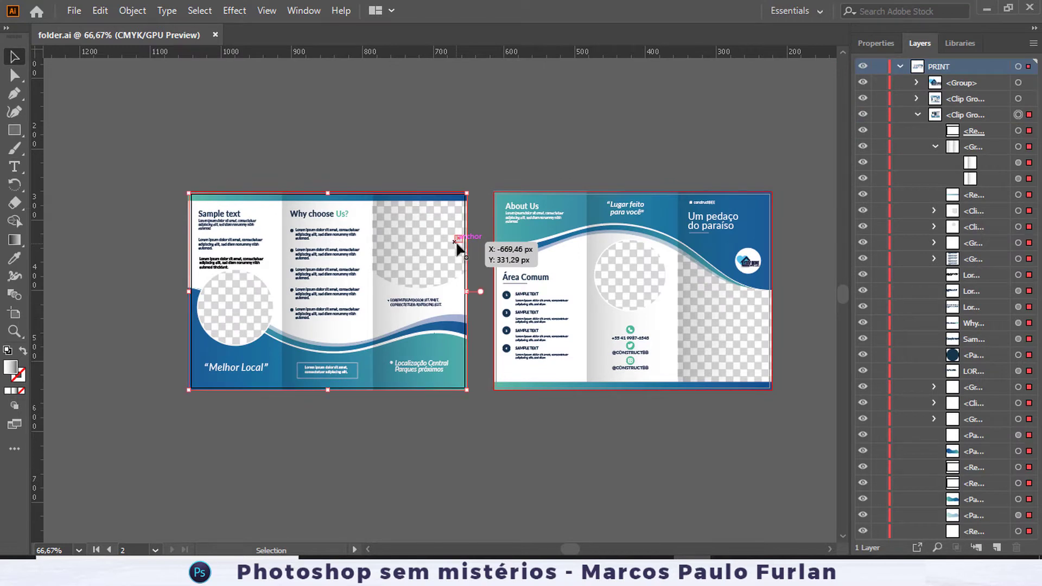
pyautogui.doubleClick(457, 250)
pyautogui.doubleClick(457, 250)
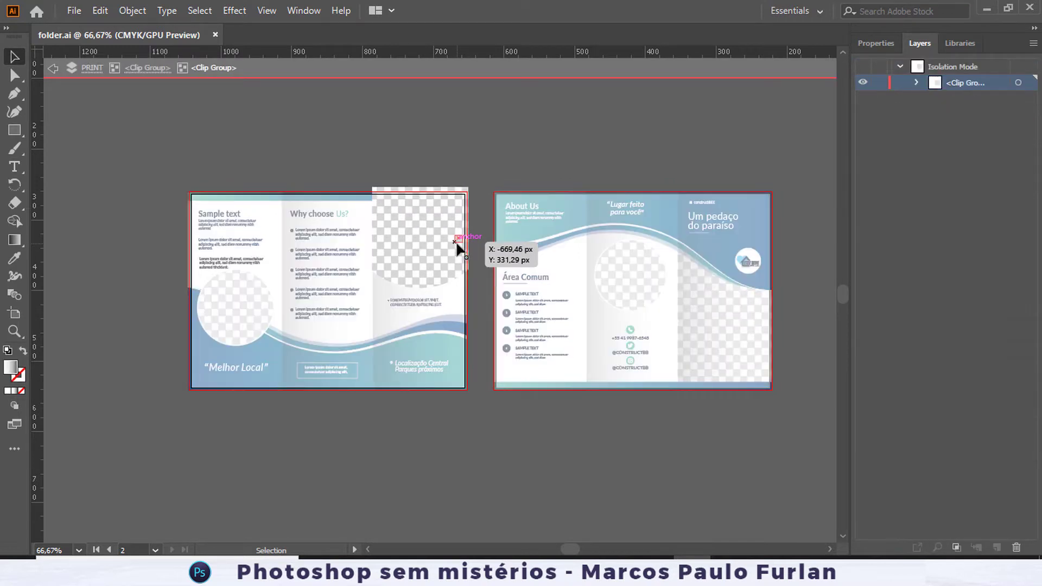
pyautogui.doubleClick(457, 249)
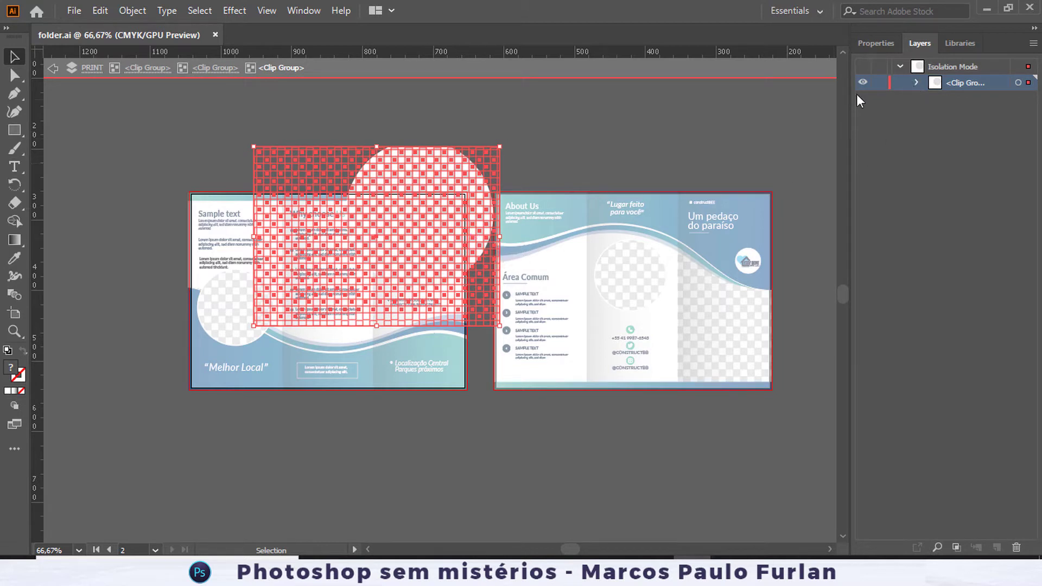
pyautogui.click(539, 142)
pyautogui.click(214, 67)
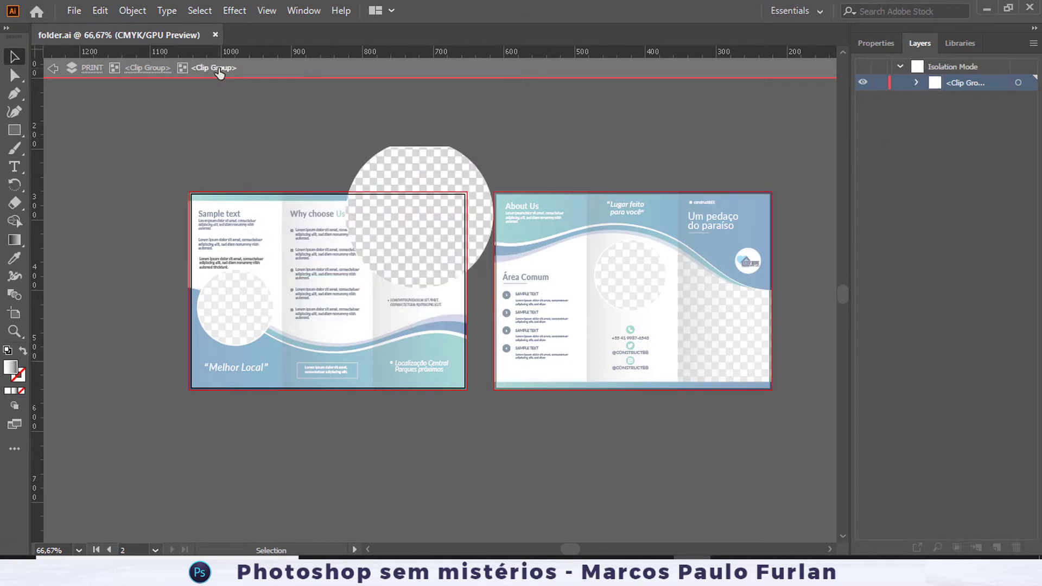
# Select the circle clipping path and inspect the inner clip group's sublayers.
pyautogui.click(416, 225)
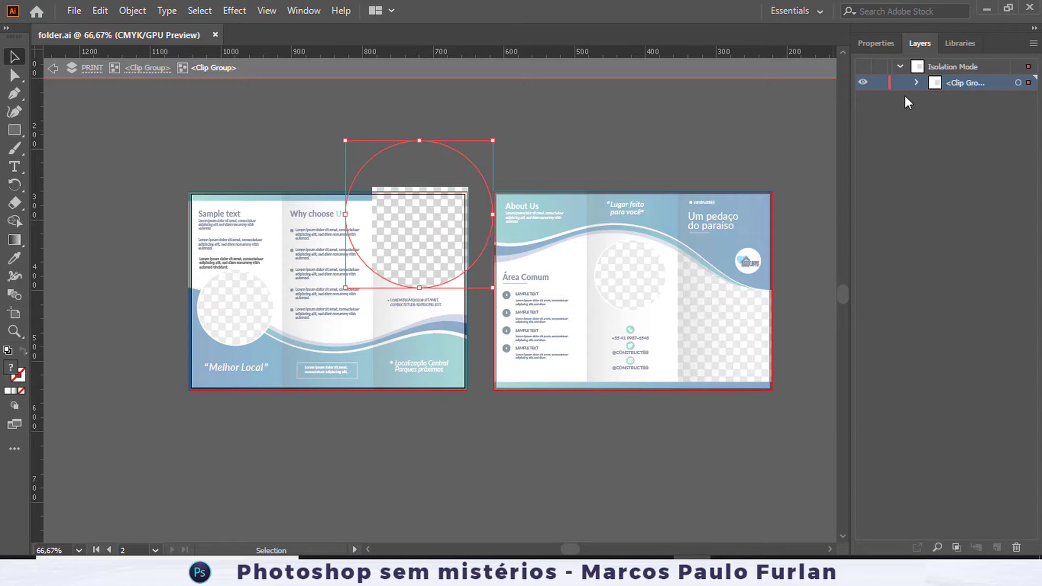
pyautogui.click(915, 82)
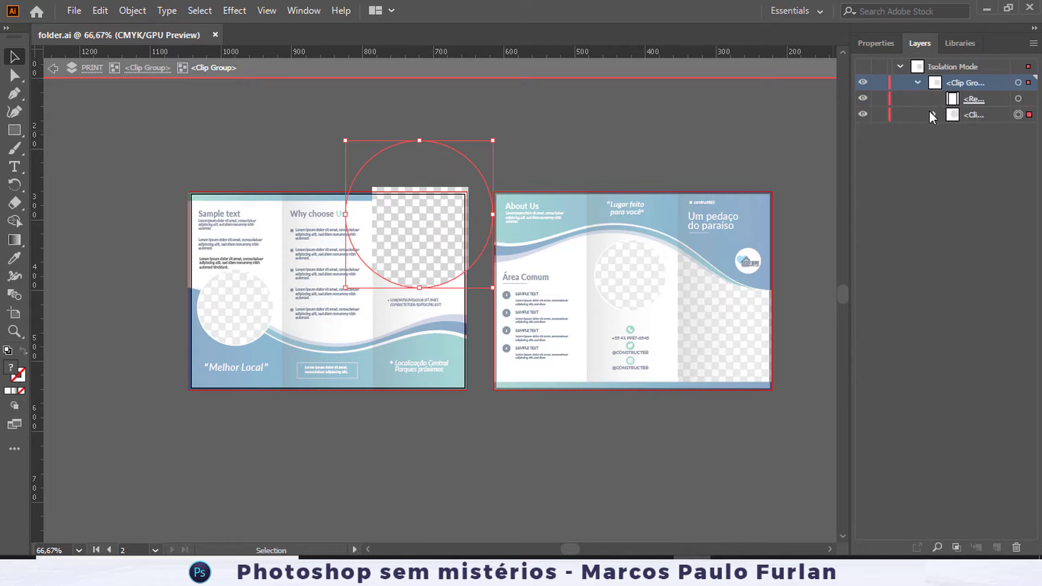
pyautogui.click(863, 99)
pyautogui.click(863, 98)
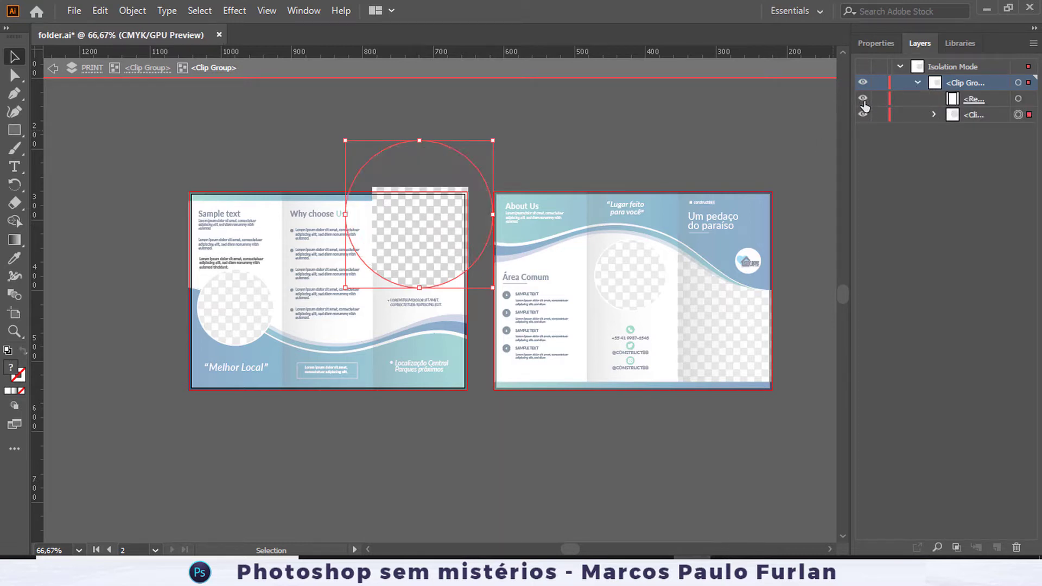
pyautogui.click(862, 115)
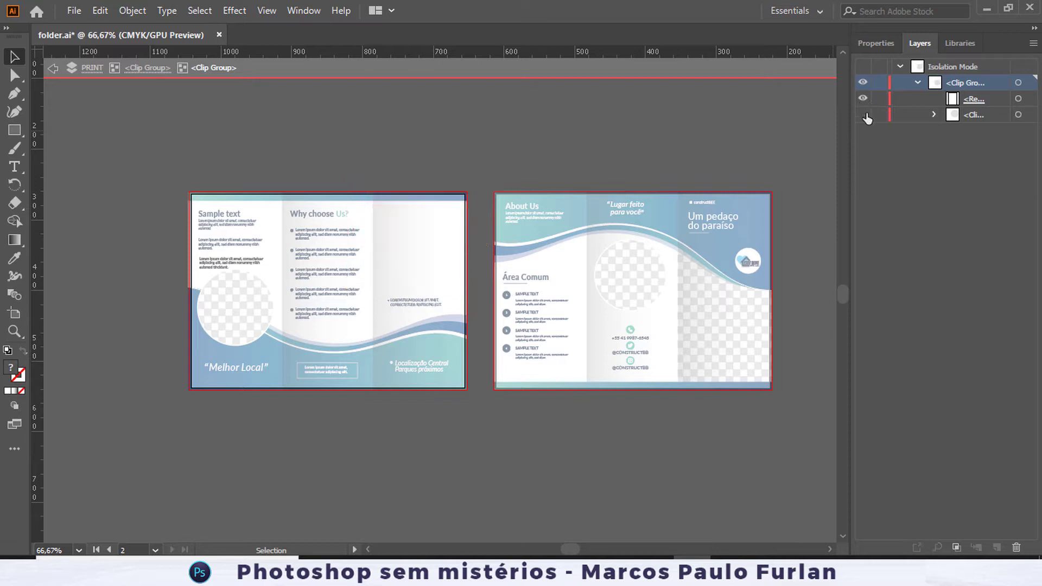
pyautogui.click(965, 116)
pyautogui.click(75, 11)
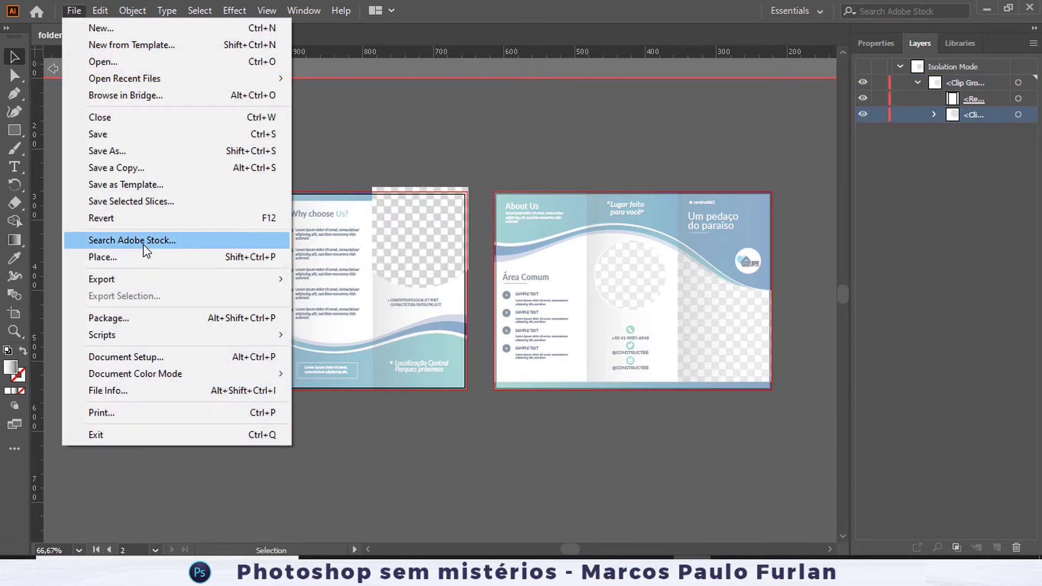
# Place arquitetura.jpg over the left brochure and resize it to fit the right panel.
pyautogui.click(143, 255)
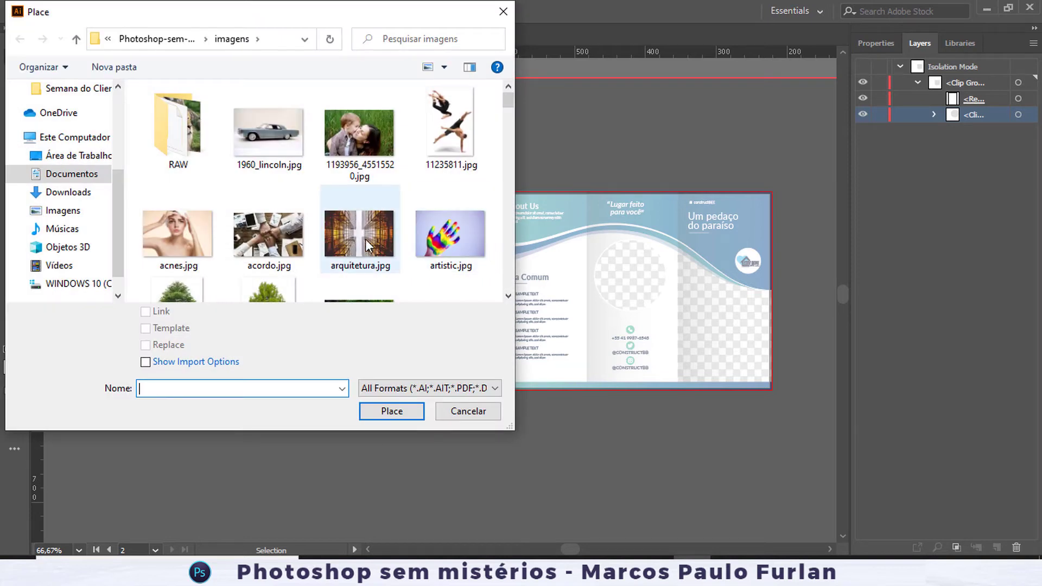
pyautogui.press('Escape')
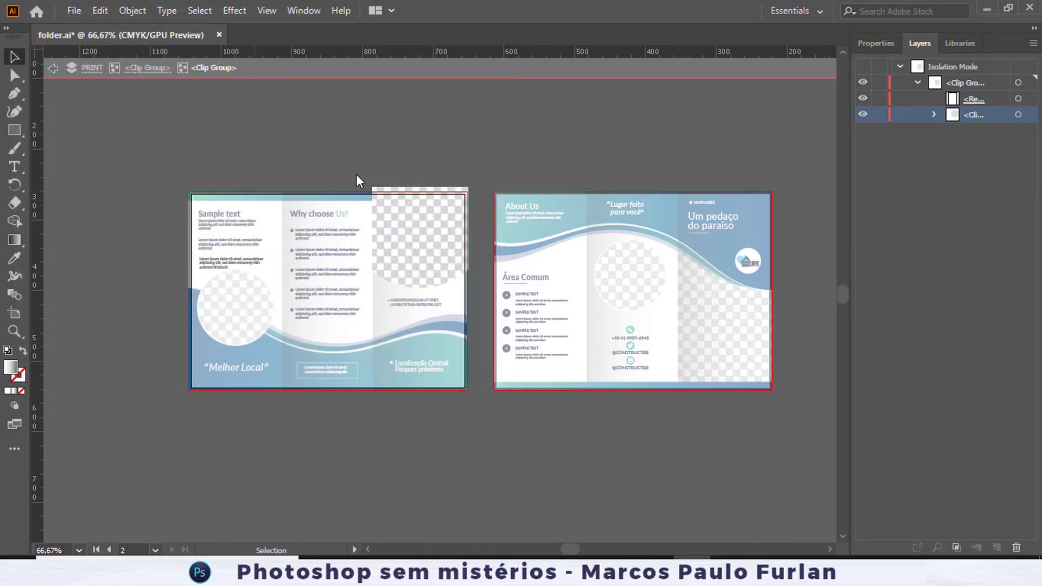
pyautogui.moveTo(308, 144); pyautogui.dragTo(554, 304)
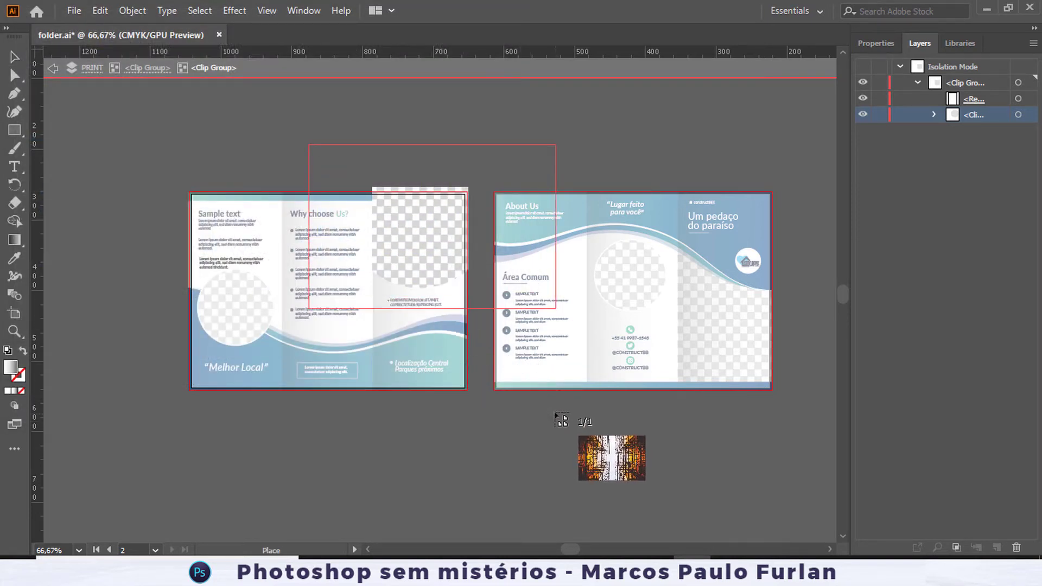
pyautogui.moveTo(430, 262); pyautogui.dragTo(427, 272)
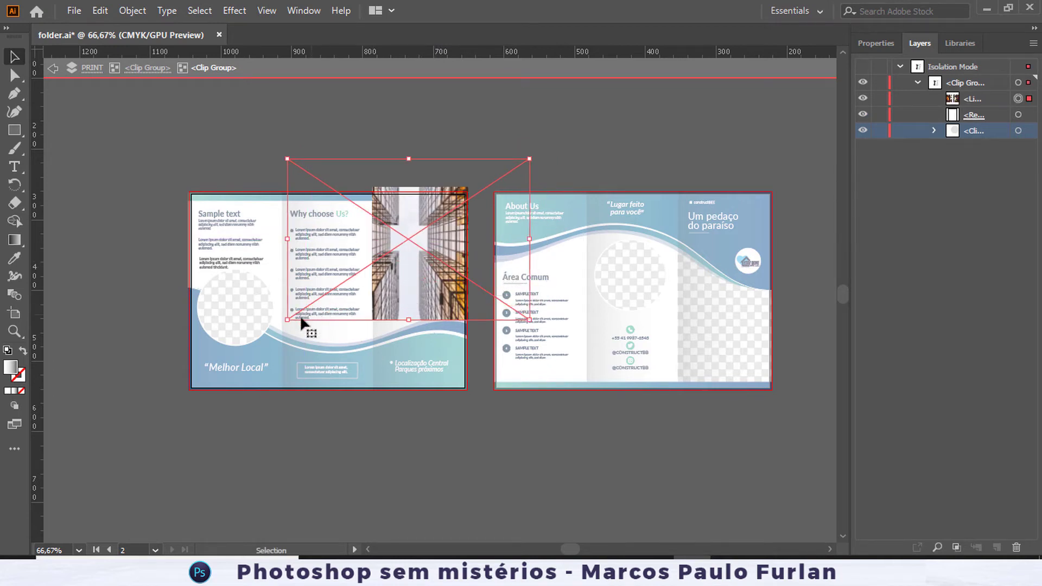
pyautogui.moveTo(302, 313)
pyautogui.mouseDown()
pyautogui.moveTo(328, 292)
pyautogui.moveTo(287, 320)
pyautogui.moveTo(325, 295)
pyautogui.mouseUp()
pyautogui.moveTo(423, 283); pyautogui.dragTo(419, 290)
pyautogui.click(513, 189)
pyautogui.click(449, 219)
pyautogui.moveTo(524, 173); pyautogui.dragTo(505, 184)
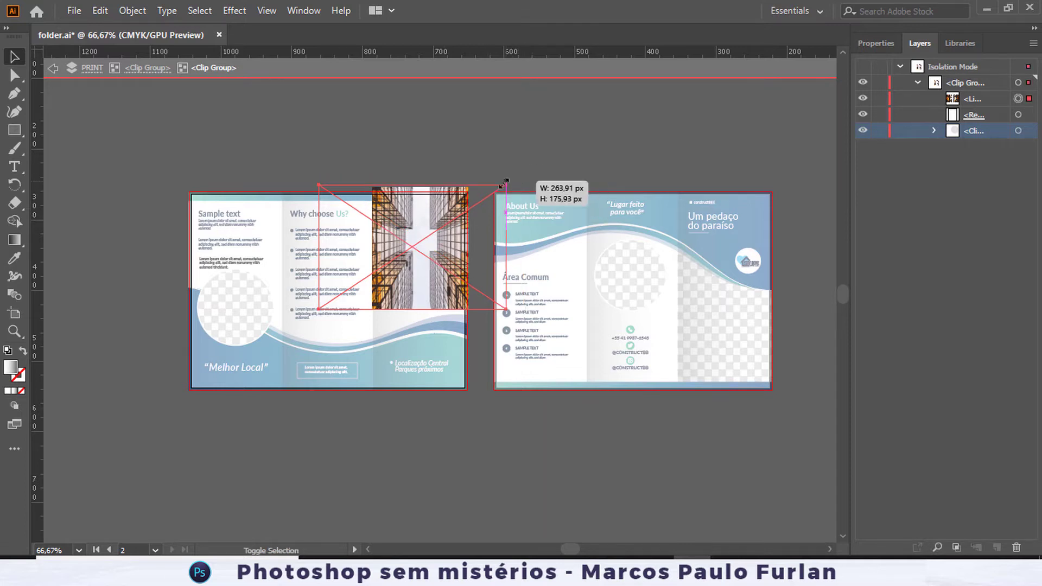
# Nest the skyscraper photo in the circle's clip group below the circle path.
pyautogui.moveTo(975, 109); pyautogui.dragTo(975, 97)
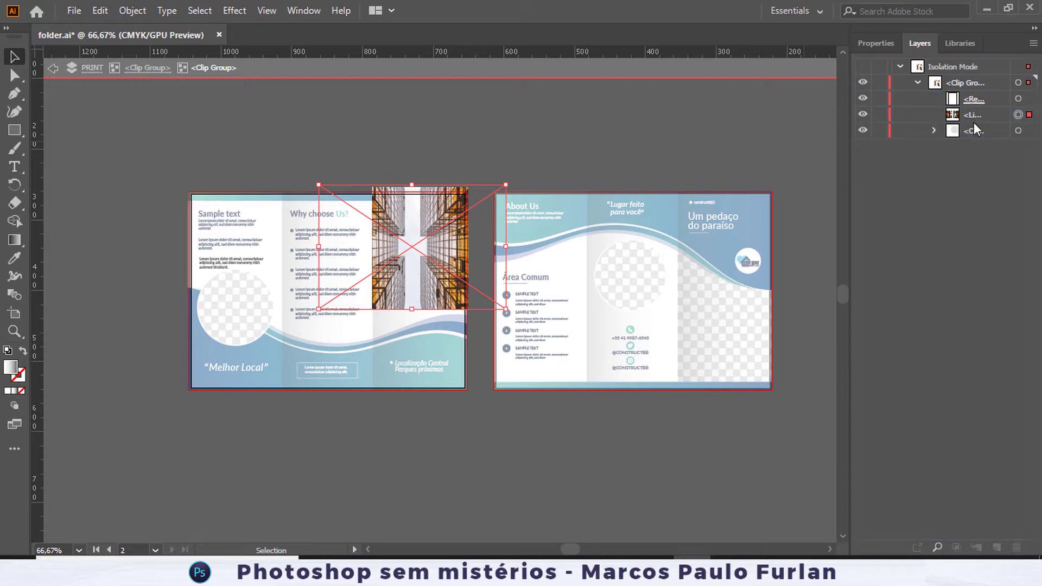
pyautogui.click(933, 130)
pyautogui.moveTo(971, 117); pyautogui.dragTo(977, 155)
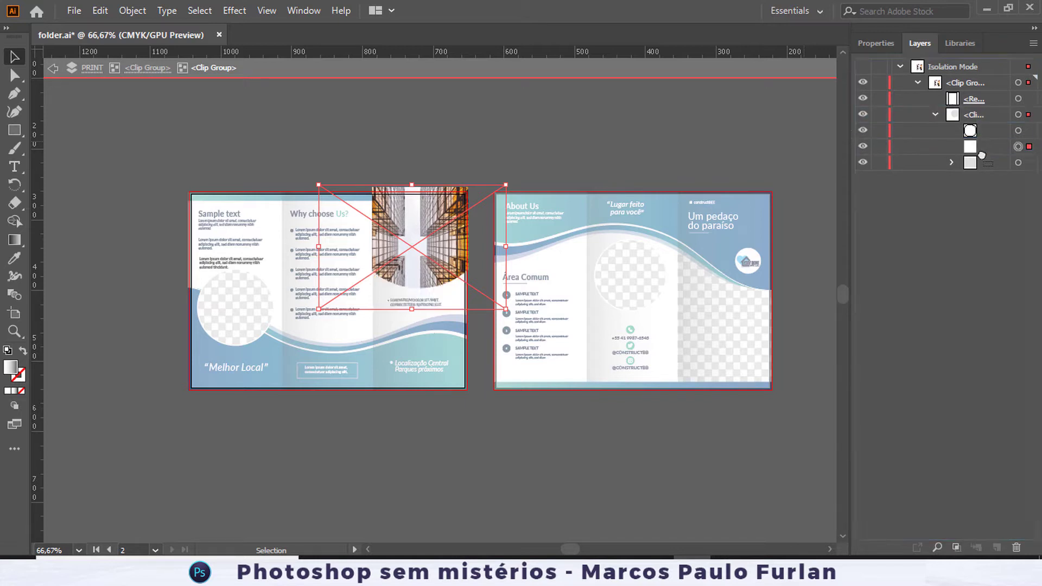
pyautogui.click(603, 151)
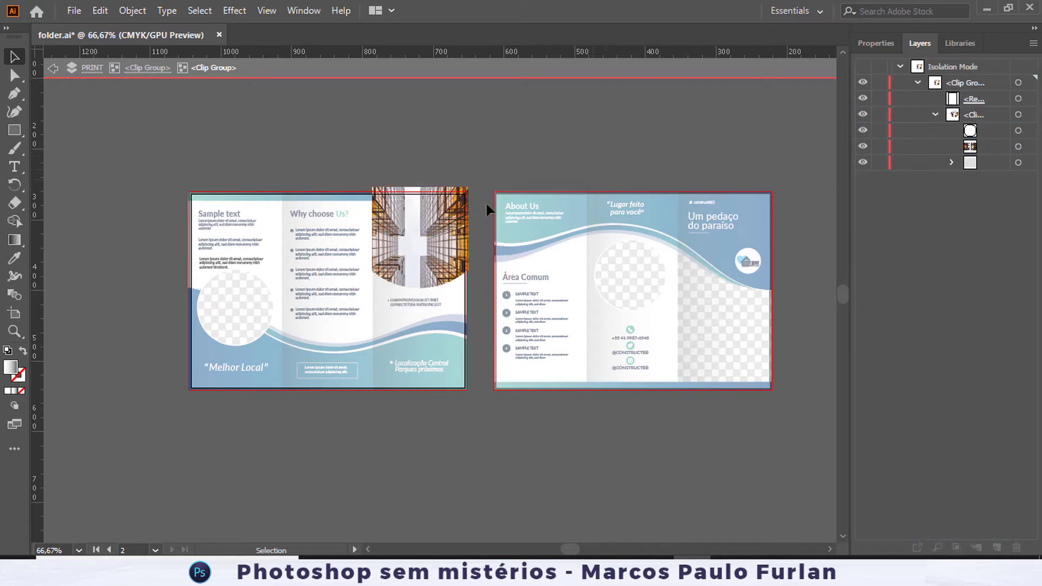
# Nudge the skyscraper photo with Shift+arrow keys and shrink it proportionally within its circle.
pyautogui.moveTo(414, 227); pyautogui.dragTo(415, 228)
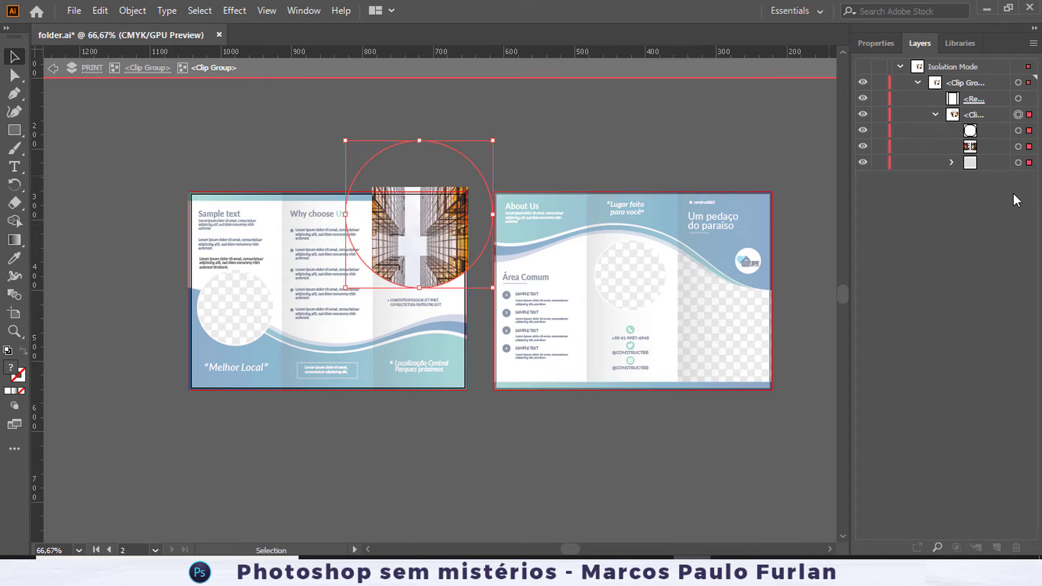
pyautogui.click(712, 149)
pyautogui.click(1018, 147)
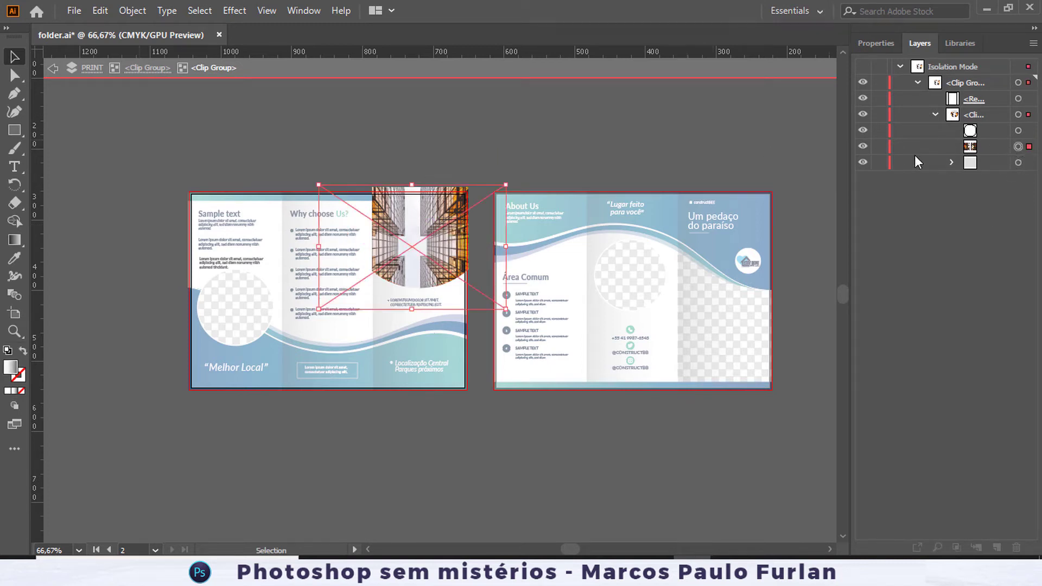
pyautogui.hotkey('shift', 'Up')
pyautogui.hotkey('shift', 'Up')
pyautogui.hotkey('shift', 'Up')
pyautogui.hotkey('shift', 'Up')
pyautogui.hotkey('shift', 'Left')
pyautogui.hotkey('shift', 'Left')
pyautogui.hotkey('shift', 'Left')
pyautogui.hotkey('shift', 'Left')
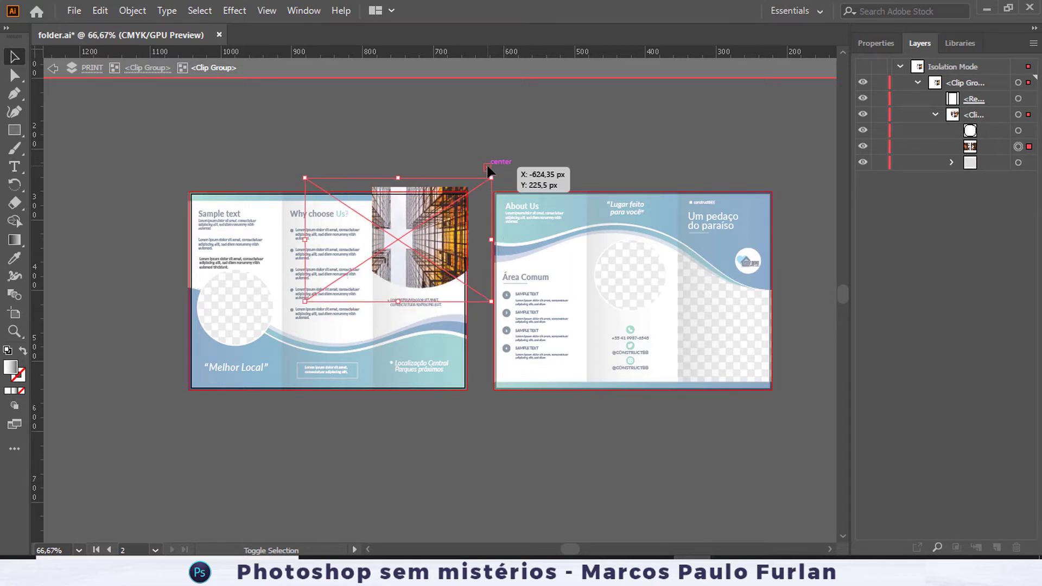
pyautogui.hotkey('shift', 'Right')
pyautogui.hotkey('shift', 'Right')
pyautogui.hotkey('shift', 'Right')
pyautogui.hotkey('shift', 'Right')
pyautogui.hotkey('shift', 'Right')
pyautogui.hotkey('shift', 'Right')
pyautogui.hotkey('shift', 'Right')
pyautogui.hotkey('shift', 'Right')
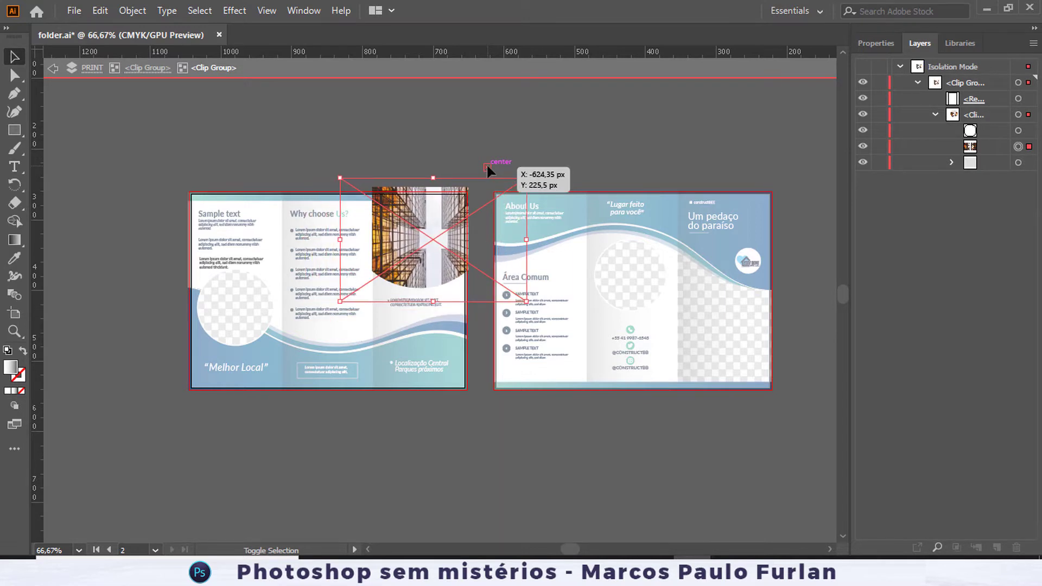
pyautogui.hotkey('shift', 'Left')
pyautogui.hotkey('shift', 'Left')
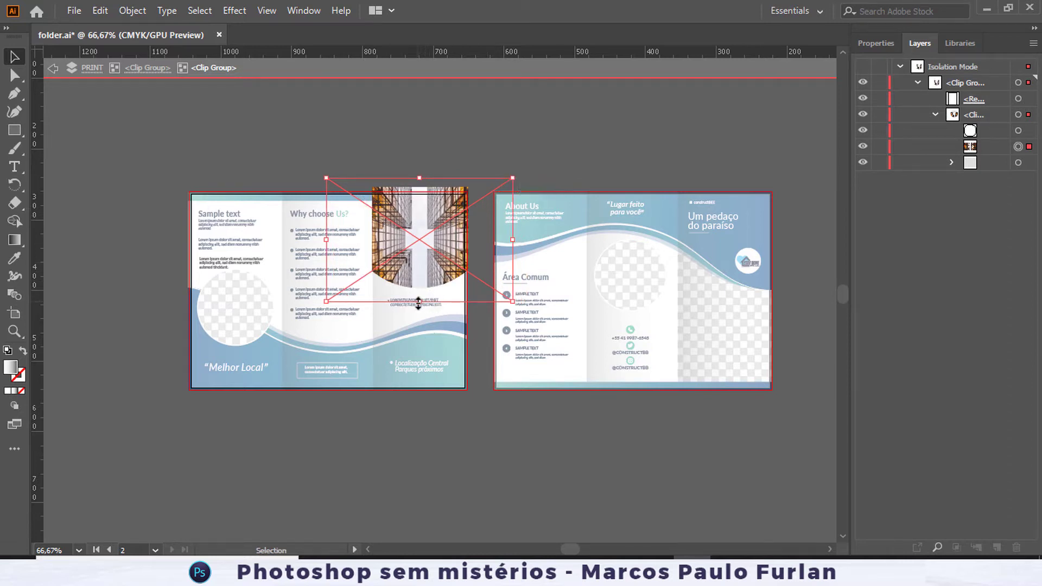
pyautogui.moveTo(422, 302); pyautogui.dragTo(494, 293)
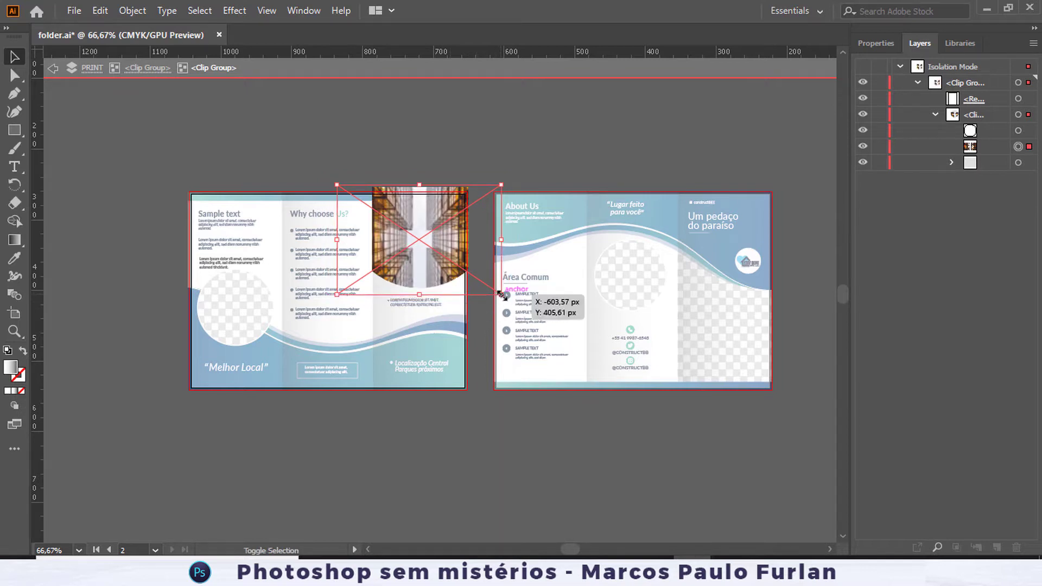
pyautogui.moveTo(337, 290); pyautogui.dragTo(337, 291)
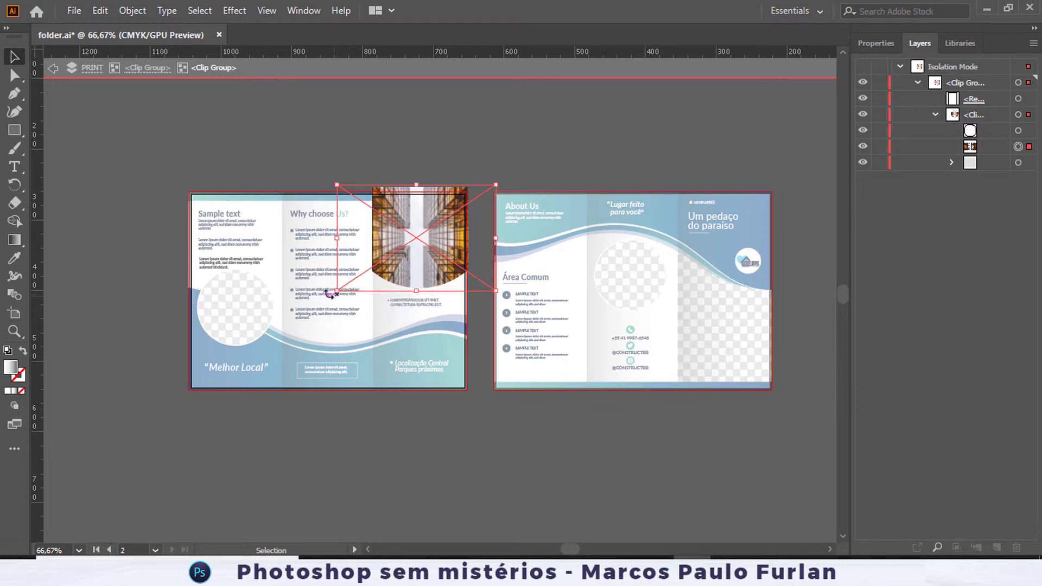
pyautogui.click(54, 69)
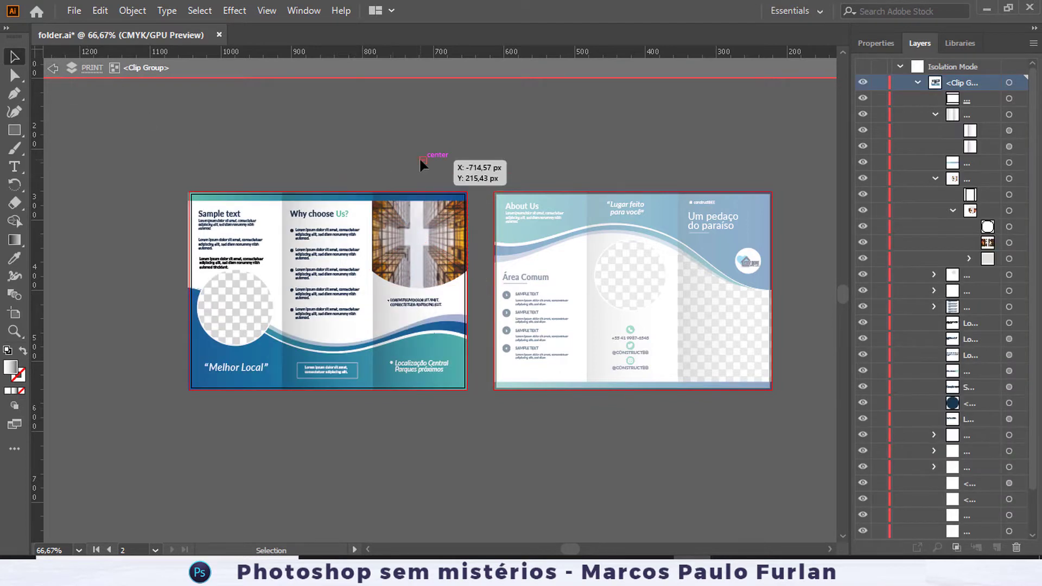
# Close arquitetura.jpg in Photoshop without saving changes.
pyautogui.click(215, 302)
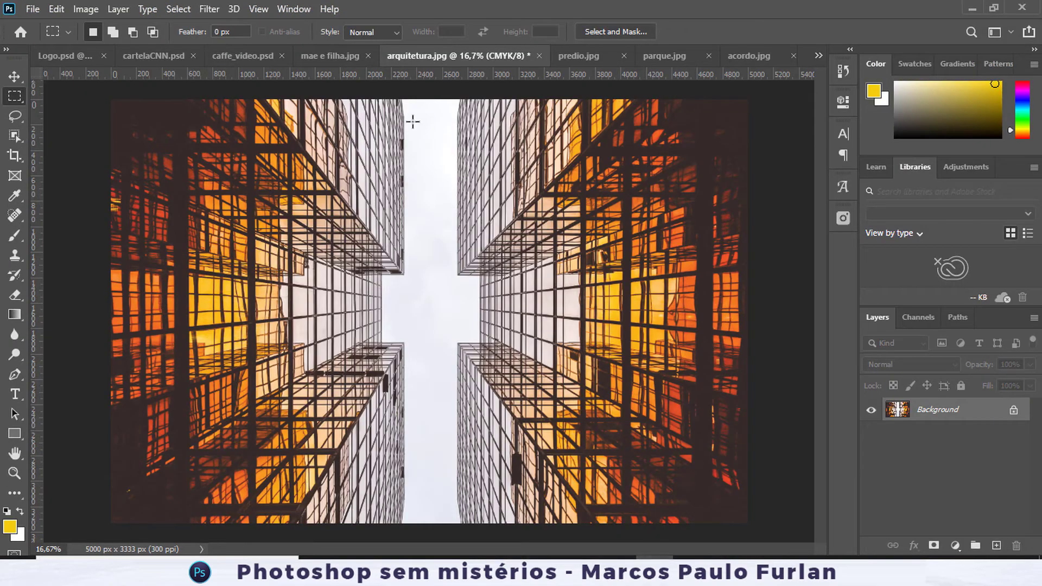
pyautogui.click(540, 56)
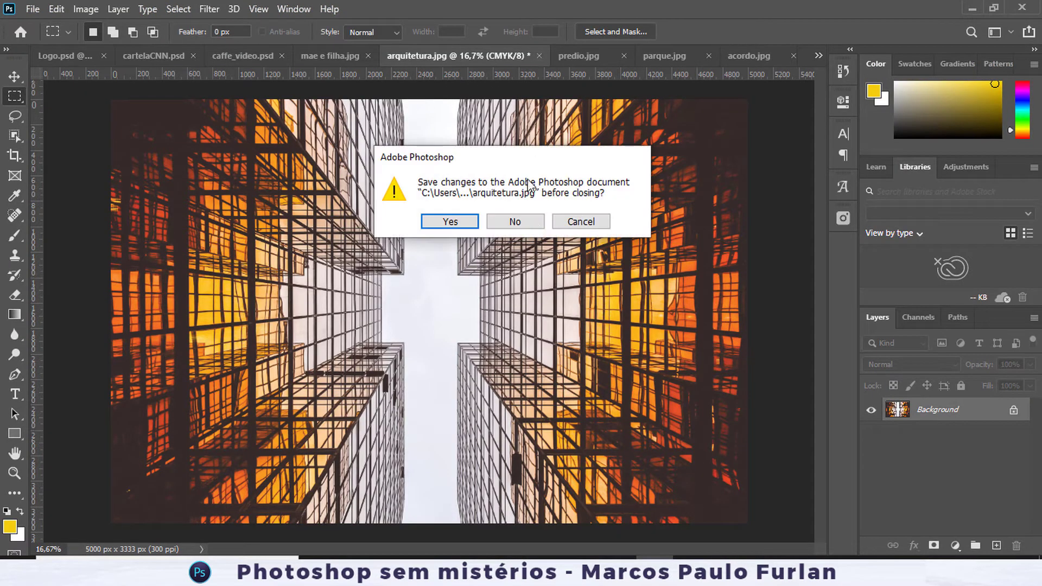
pyautogui.click(532, 222)
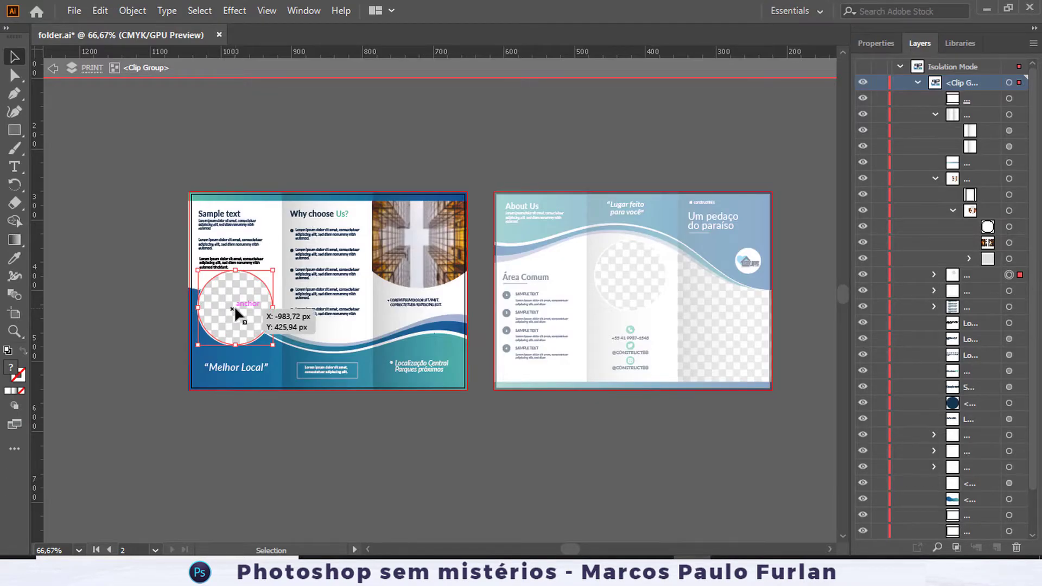
# Zoom to the circle placeholder, isolate it, and expand its nested sublayers to inspect them.
pyautogui.hotkey('ctrl', '1')
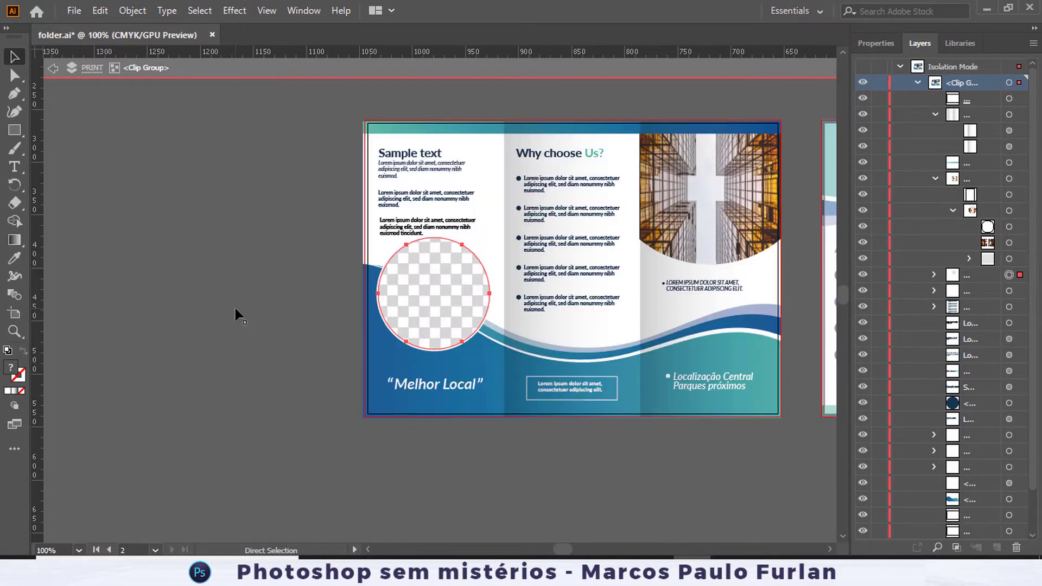
pyautogui.hotkey('ctrl', '+')
pyautogui.press('v')
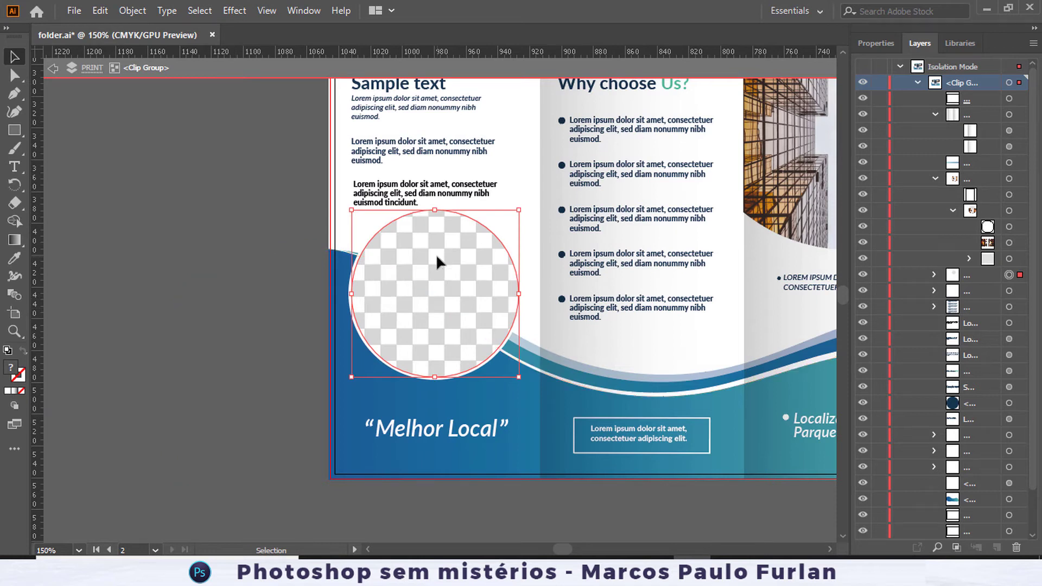
pyautogui.doubleClick(436, 258)
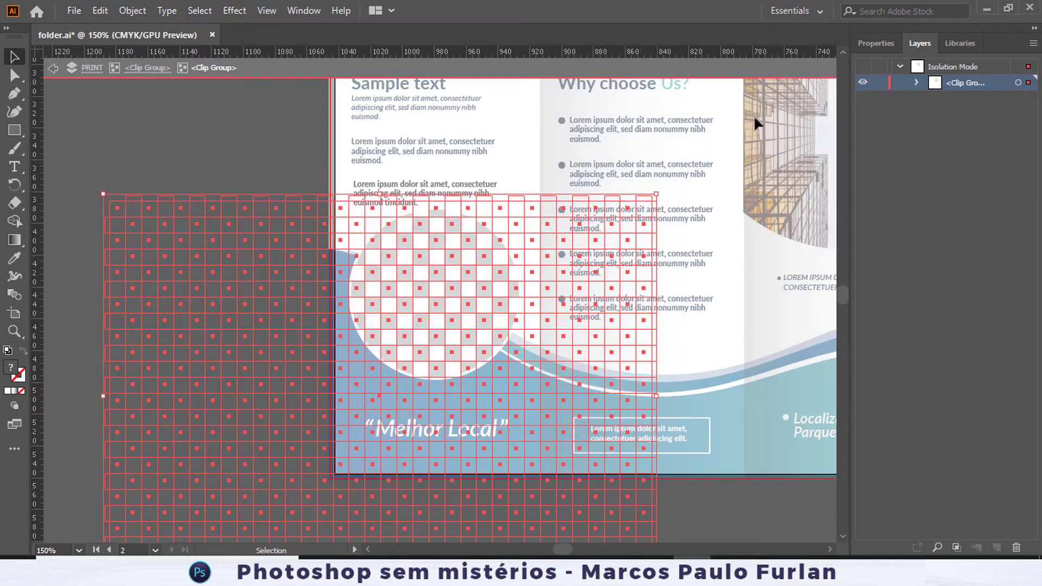
pyautogui.click(917, 82)
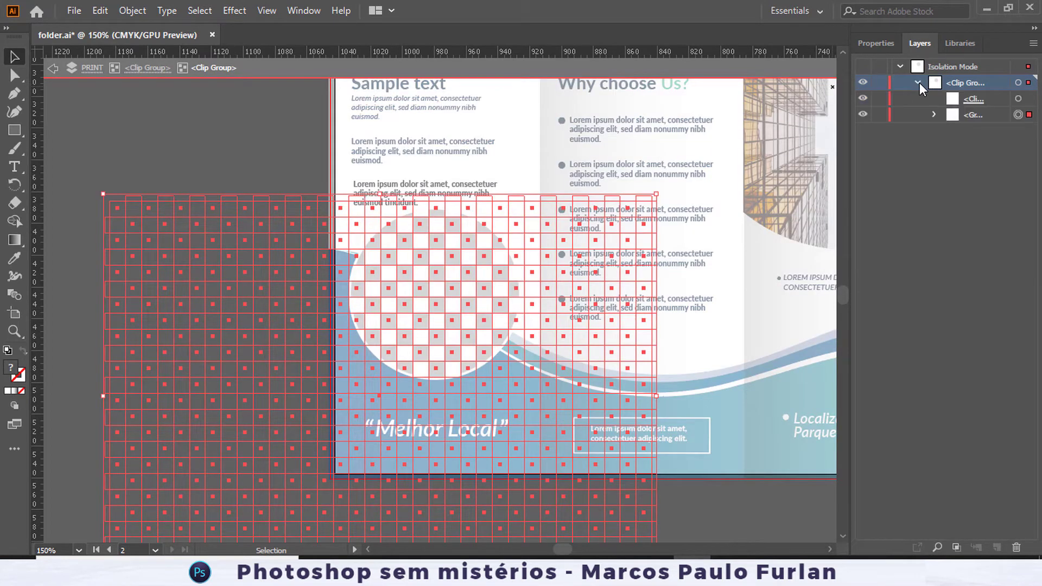
pyautogui.click(933, 115)
pyautogui.click(950, 129)
pyautogui.click(969, 148)
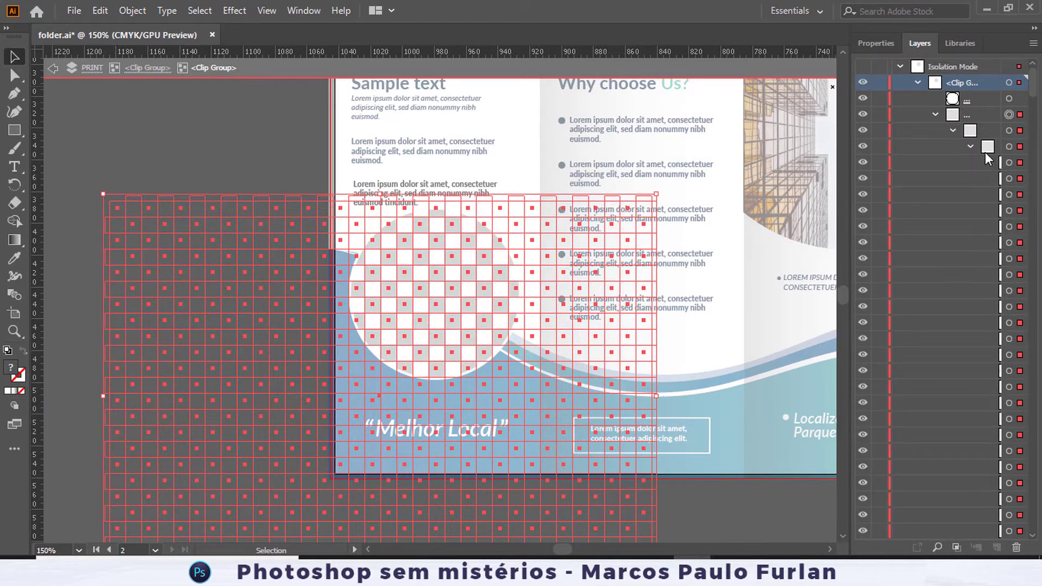
pyautogui.click(967, 143)
pyautogui.click(952, 129)
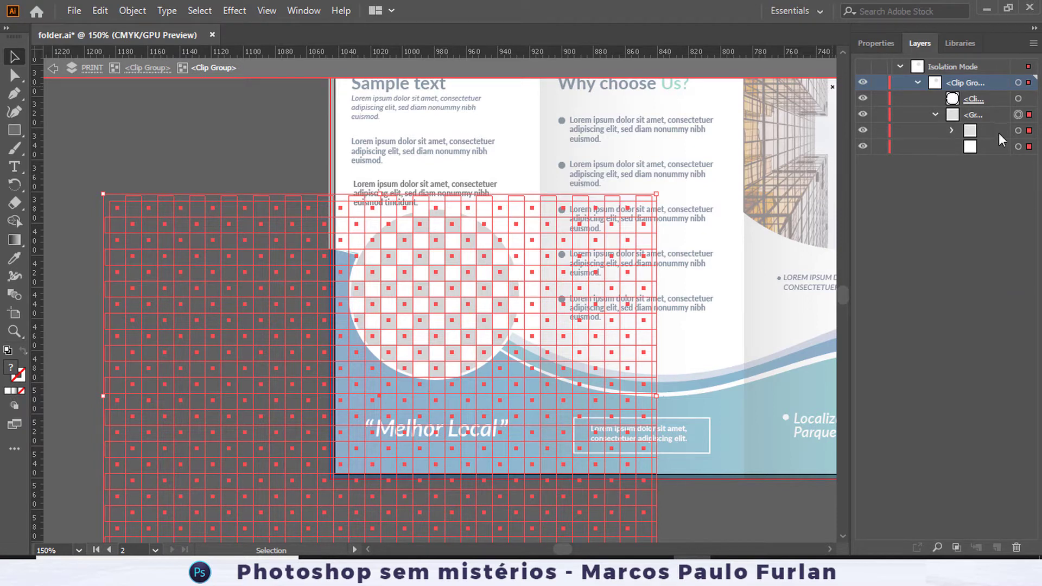
pyautogui.click(163, 136)
# Place acordo.jpg over the circle placeholder, nudge it into position, and show its Links details.
pyautogui.click(74, 11)
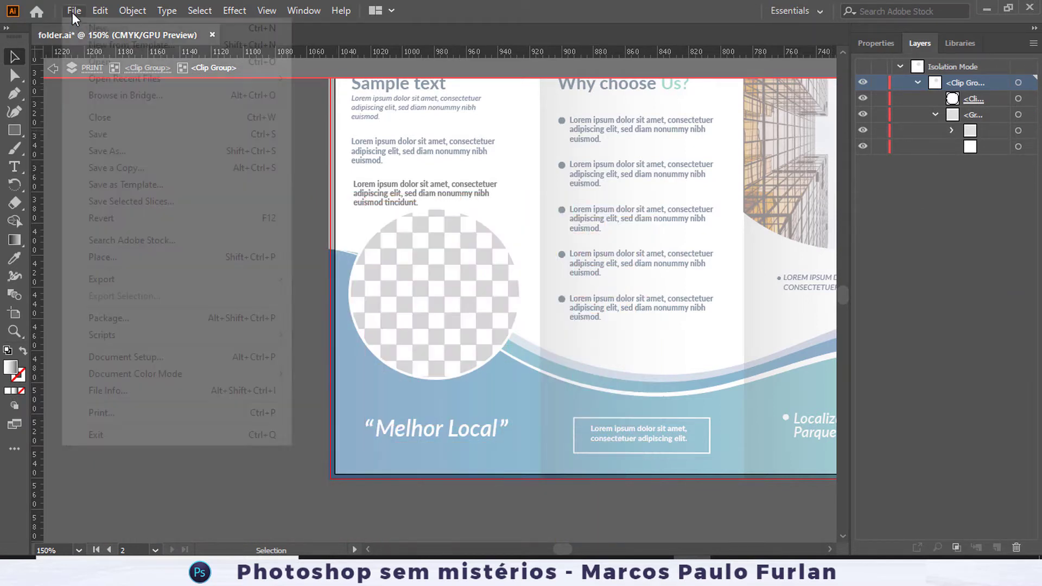
pyautogui.click(103, 257)
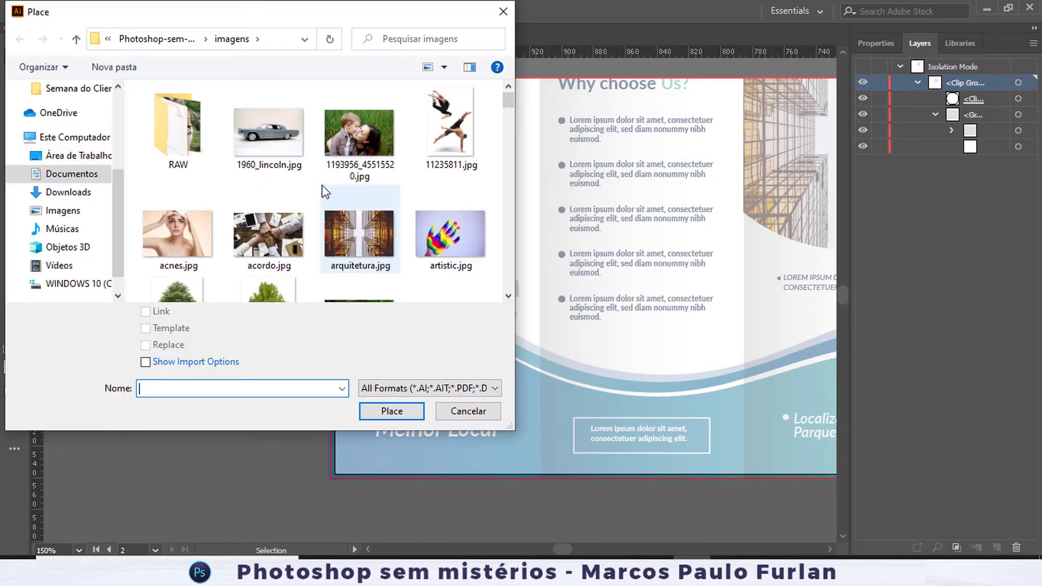
pyautogui.click(371, 241)
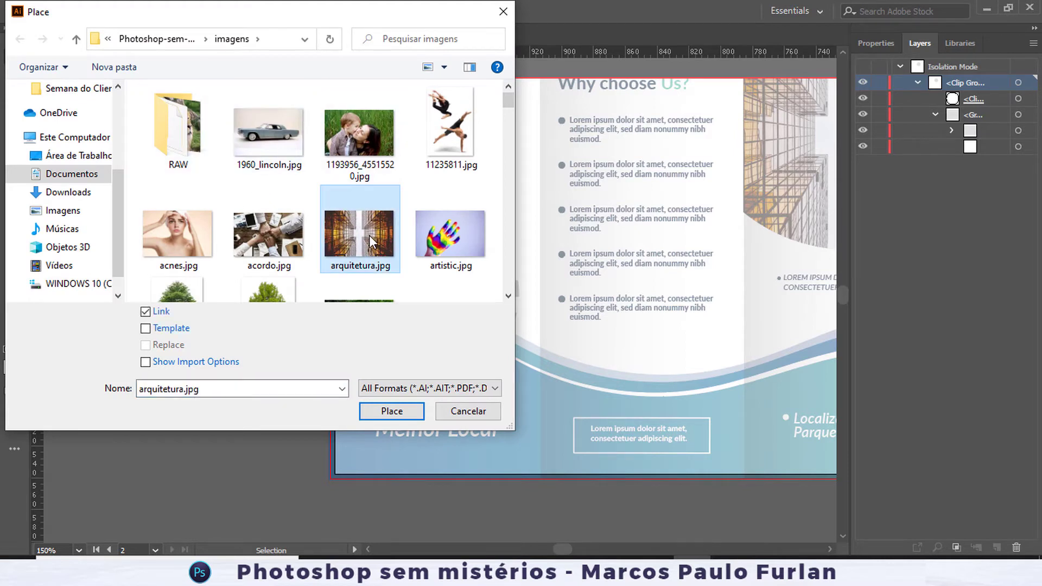
pyautogui.doubleClick(290, 239)
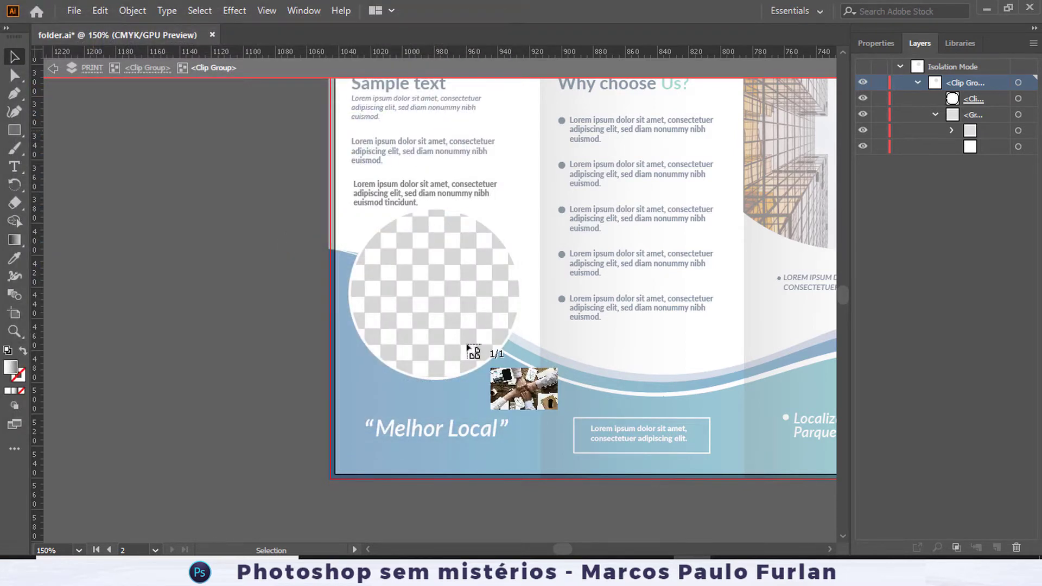
pyautogui.moveTo(251, 174)
pyautogui.mouseDown()
pyautogui.moveTo(582, 458)
pyautogui.moveTo(577, 441)
pyautogui.mouseUp()
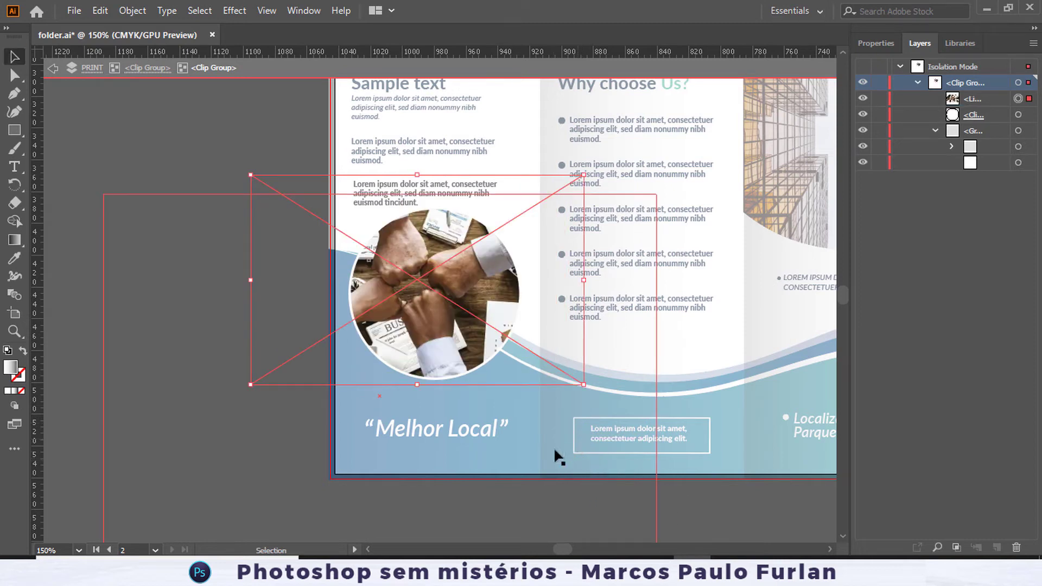
pyautogui.moveTo(439, 338); pyautogui.dragTo(449, 346)
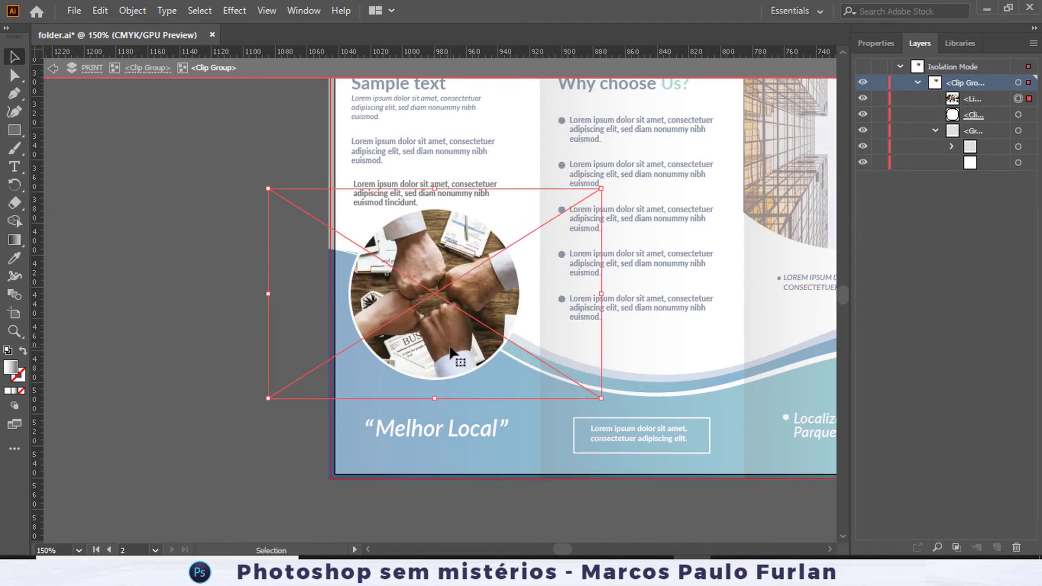
pyautogui.click(306, 11)
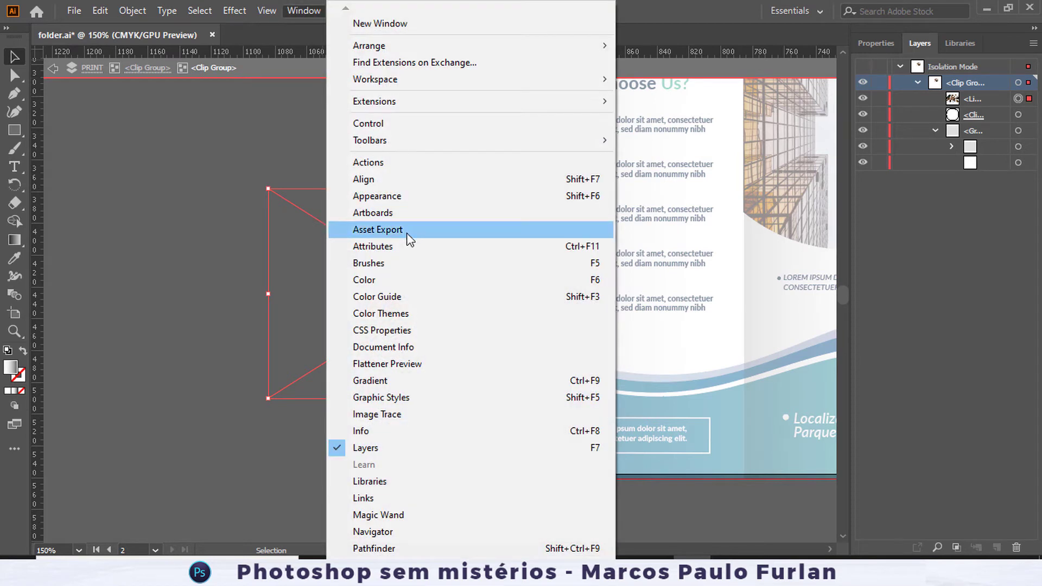
pyautogui.click(374, 497)
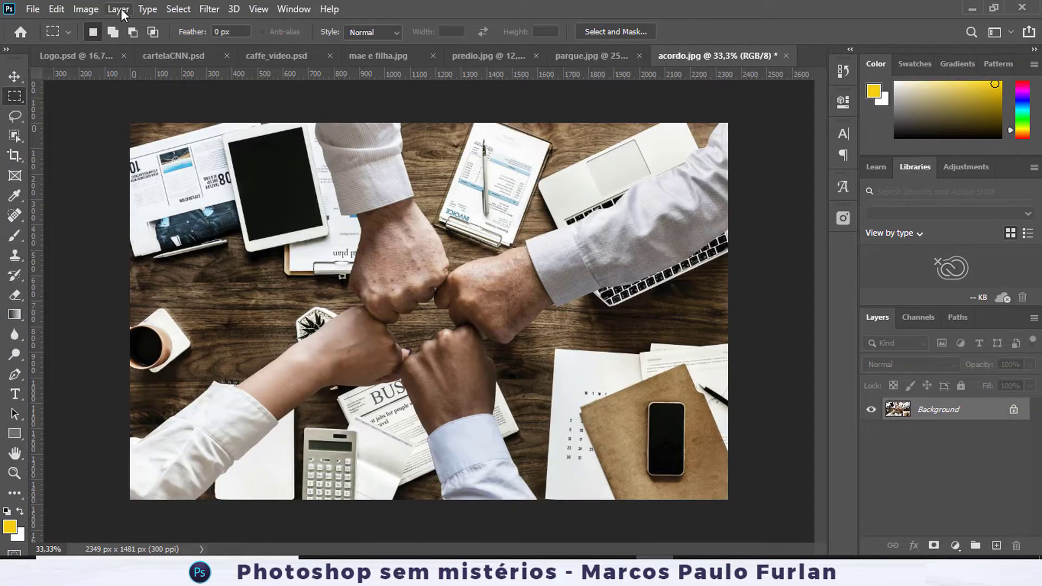
# Convert acordo.jpg to CMYK colour mode in Photoshop.
pyautogui.click(120, 9)
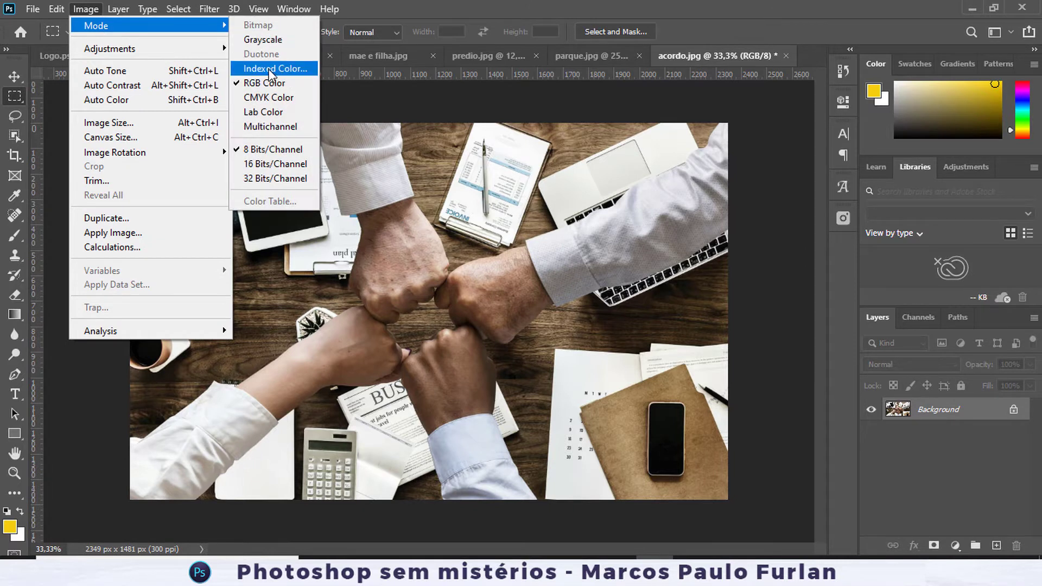
pyautogui.click(286, 98)
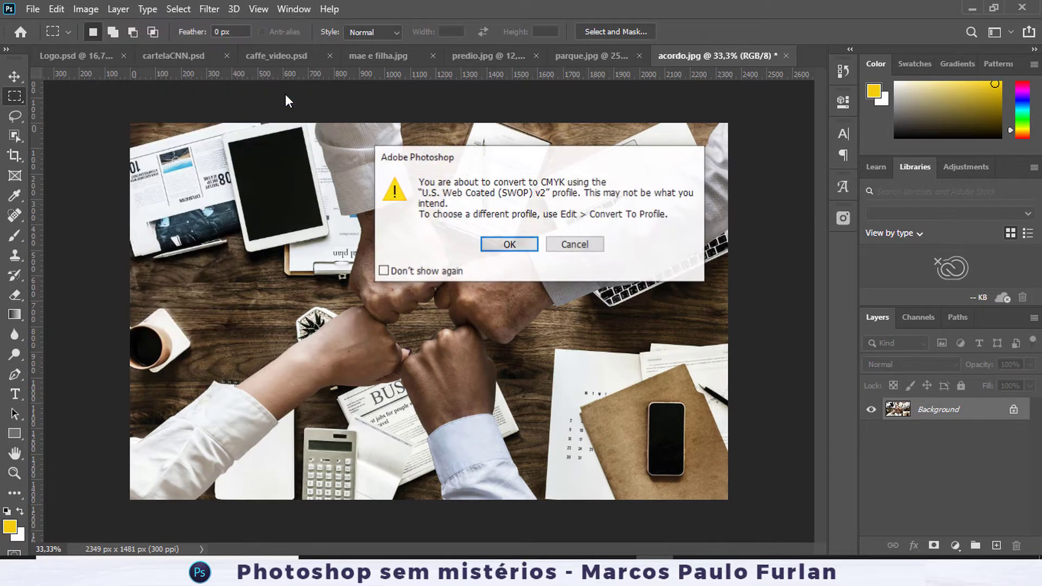
pyautogui.click(531, 245)
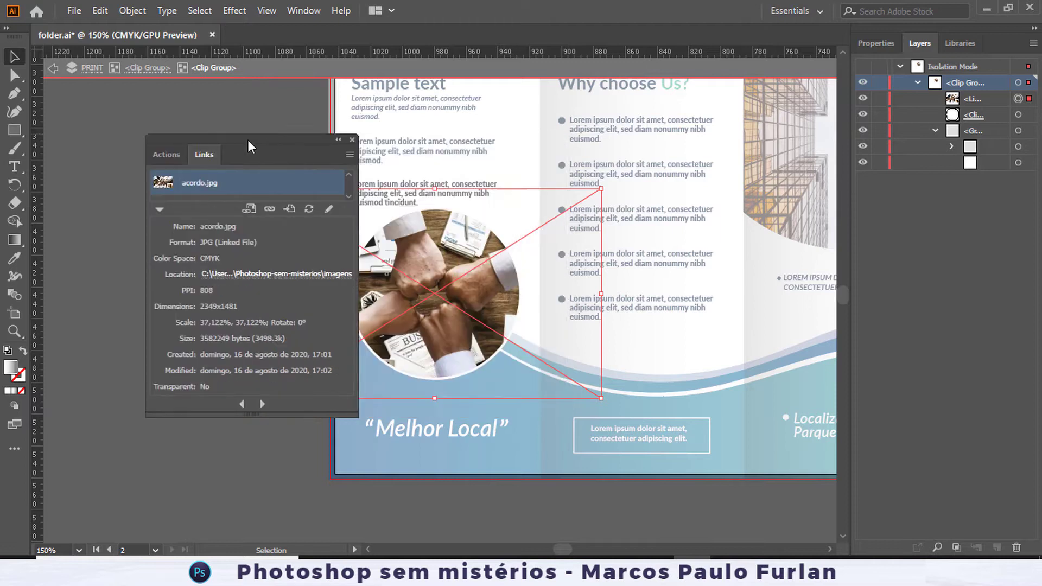
# Exit isolation mode and zoom to 150% on the outside spread's panels.
pyautogui.moveTo(504, 139); pyautogui.dragTo(193, 139)
pyautogui.click(148, 61)
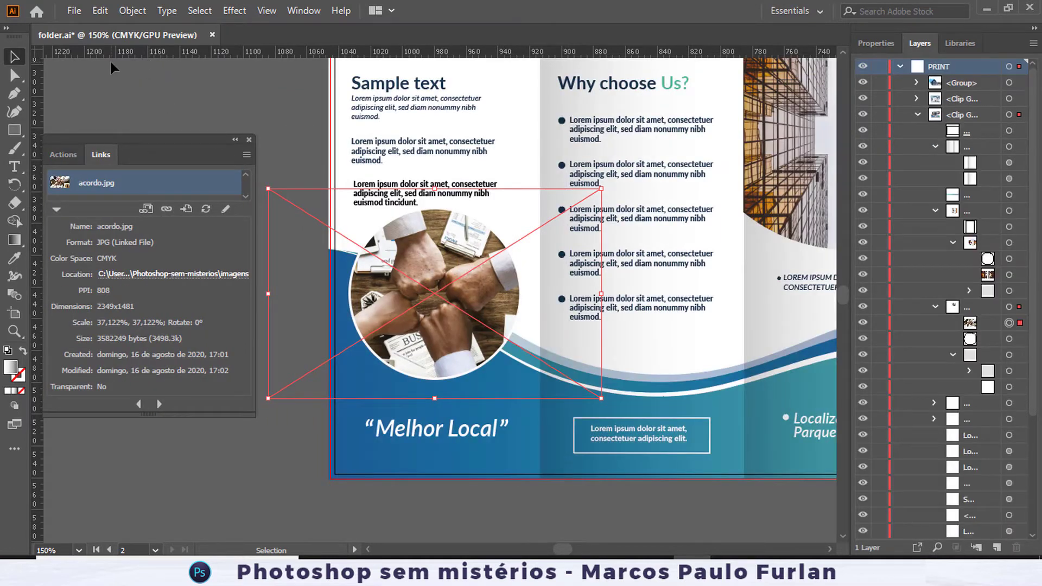
pyautogui.hotkey('ctrl', '0')
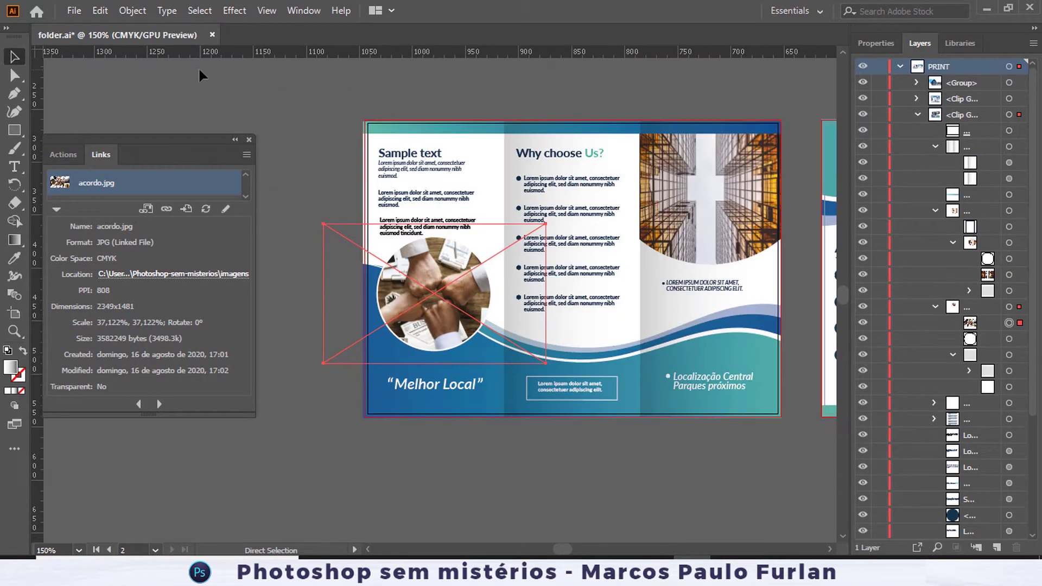
pyautogui.hotkey('ctrl', '1')
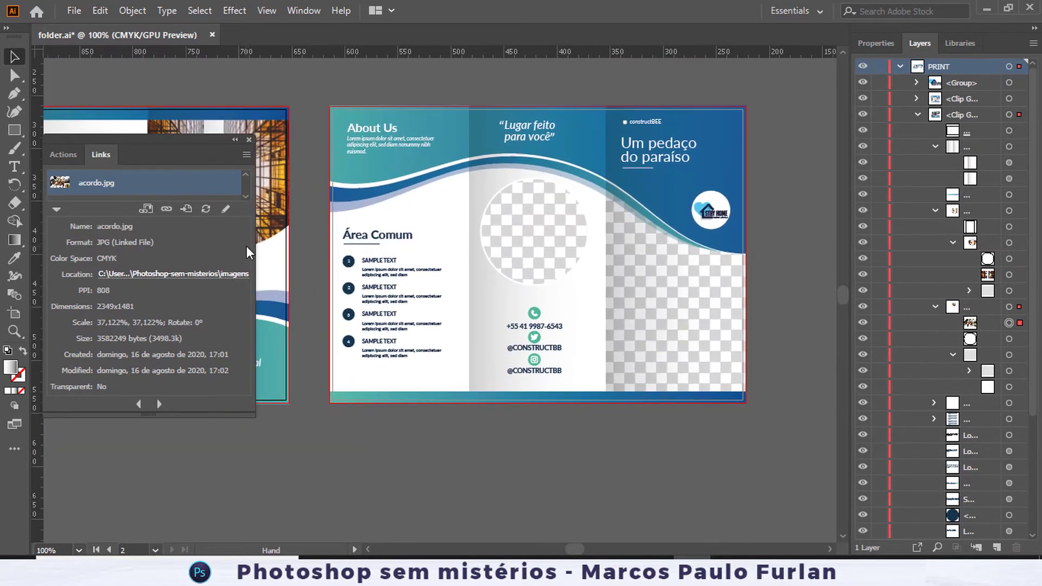
pyautogui.hotkey('ctrl', '+')
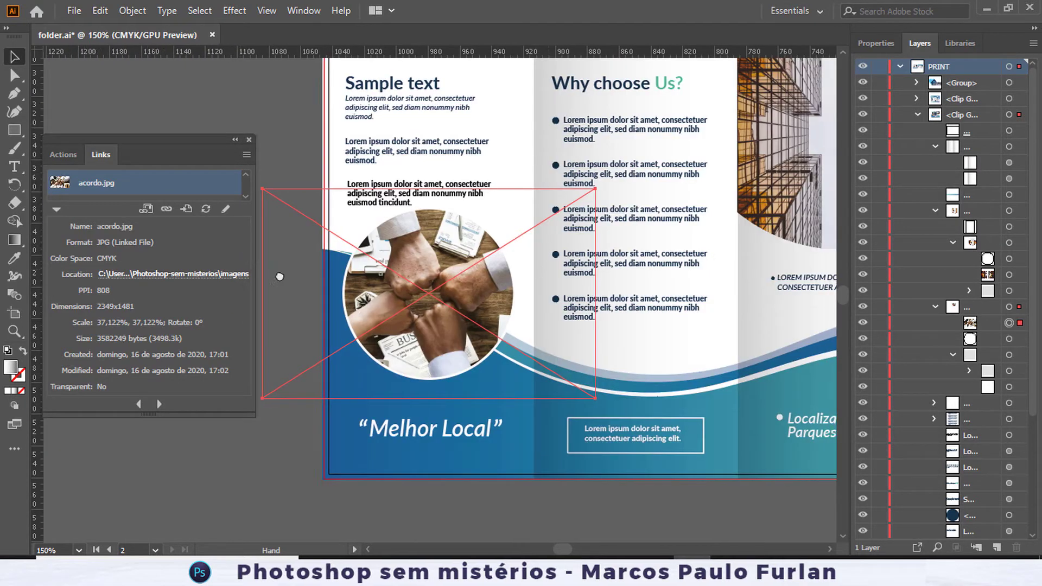
pyautogui.hscroll(5, 279, 275)
pyautogui.moveTo(670, 181); pyautogui.dragTo(309, 274)
pyautogui.moveTo(439, 291); pyautogui.dragTo(545, 227)
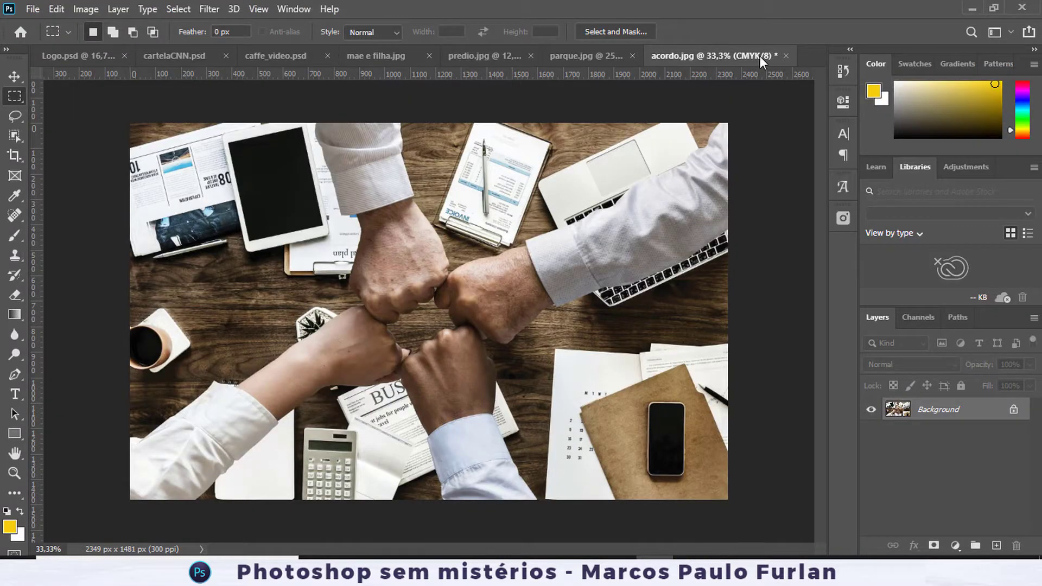
# Close acordo.jpg without saving its changes.
pyautogui.click(786, 56)
pyautogui.click(532, 219)
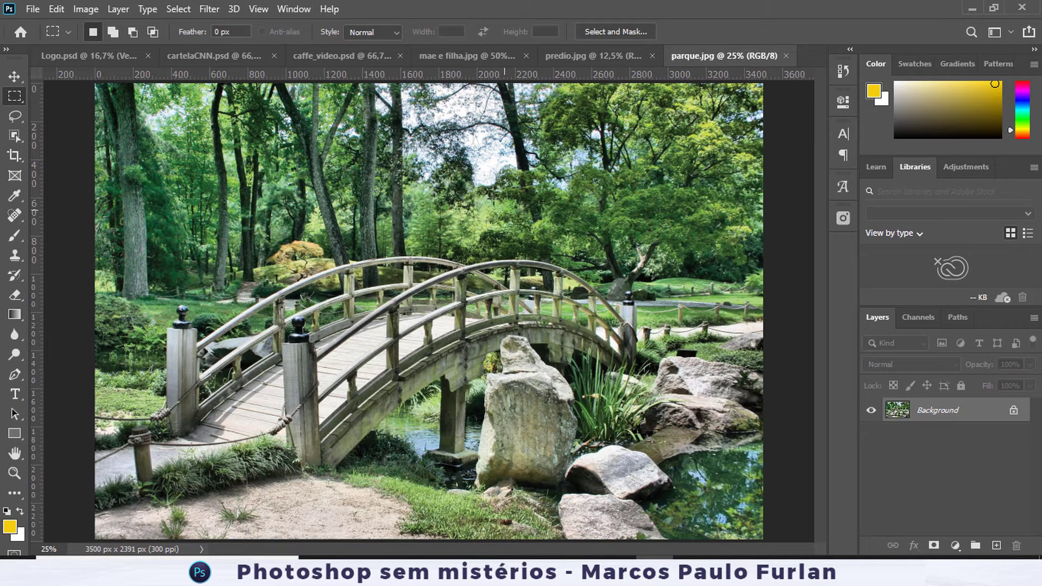
pyautogui.hotkey('ctrl', '-')
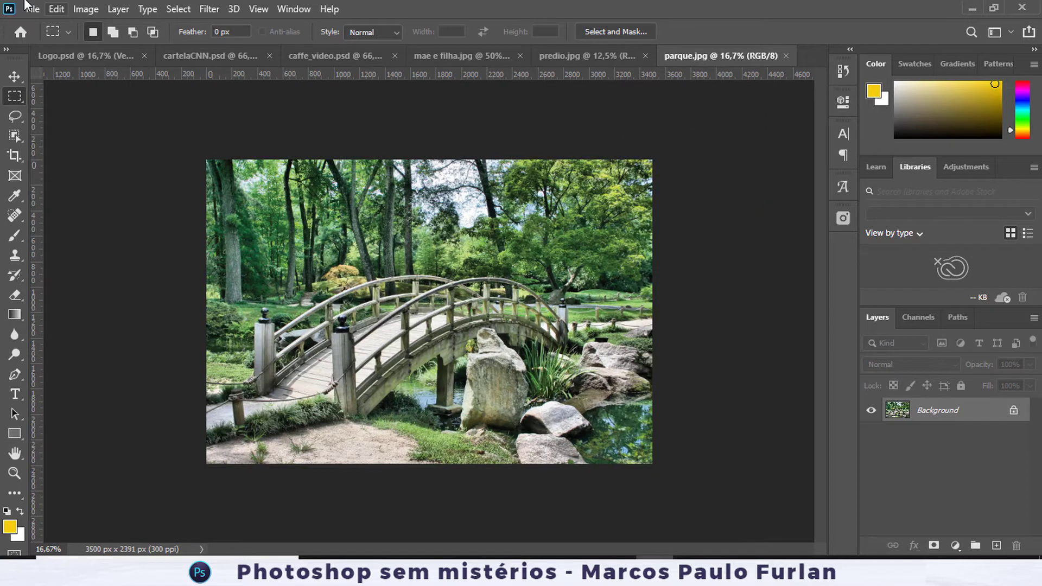
# Convert parque.jpg to CMYK Color and save it on closing.
pyautogui.click(76, 10)
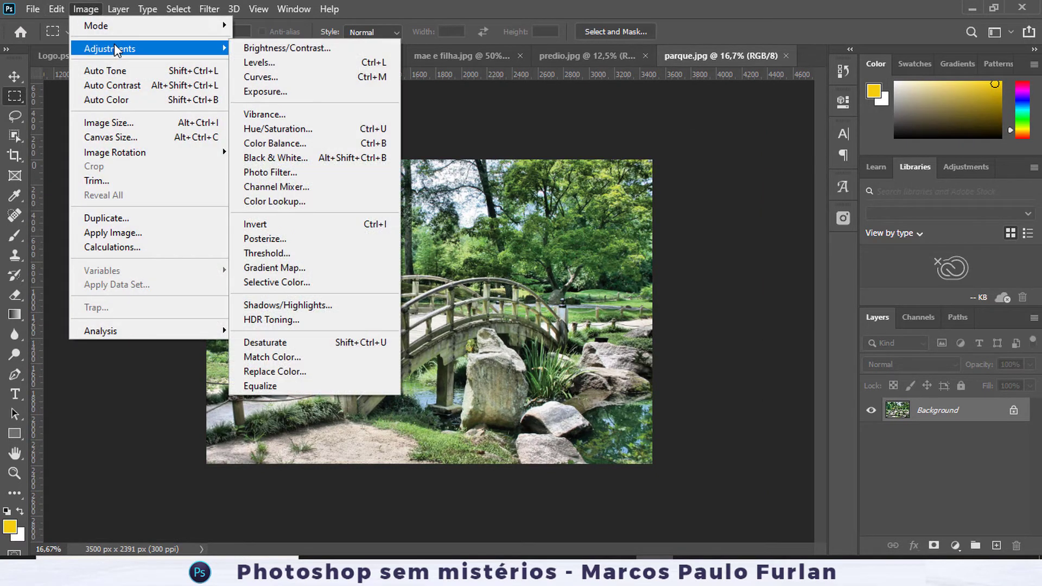
pyautogui.moveTo(96, 25)
pyautogui.click(284, 97)
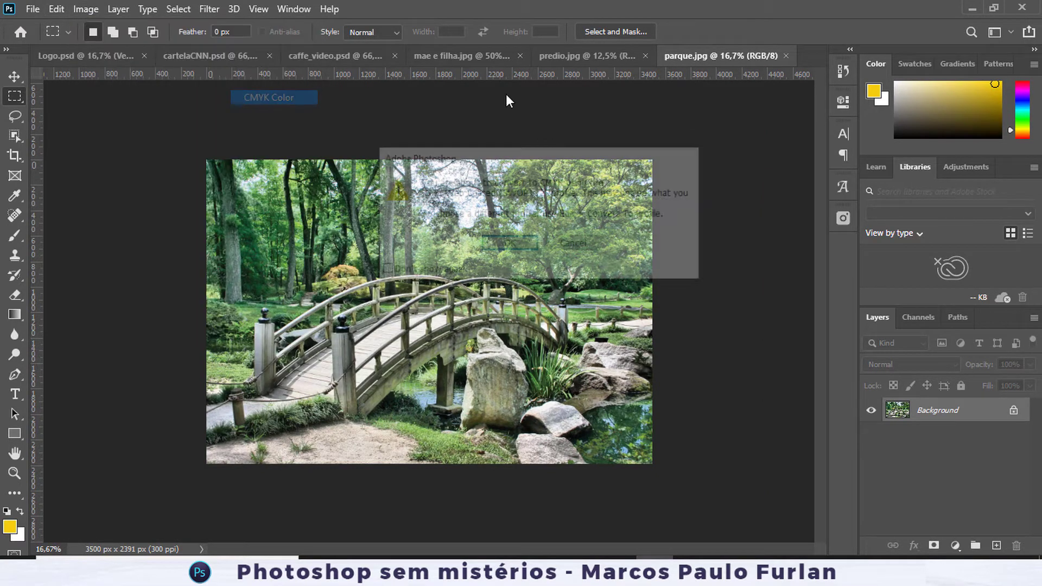
pyautogui.click(522, 245)
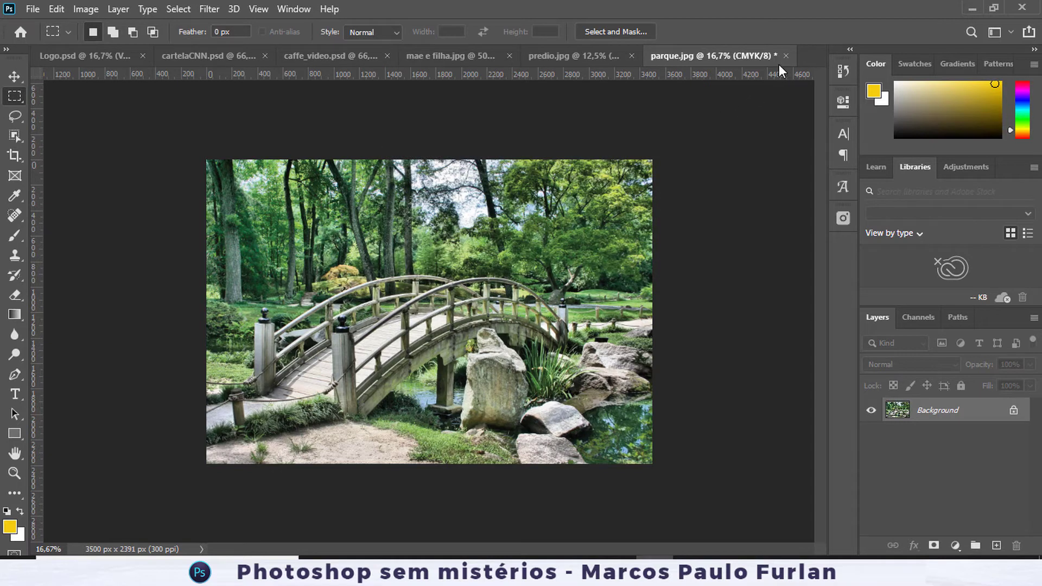
pyautogui.click(785, 57)
pyautogui.click(450, 224)
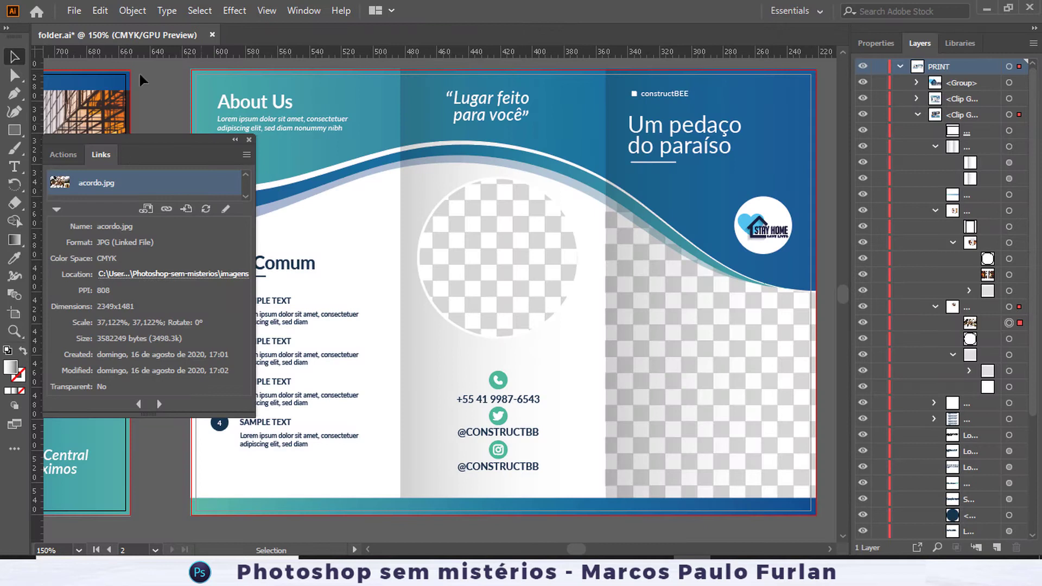
pyautogui.click(74, 11)
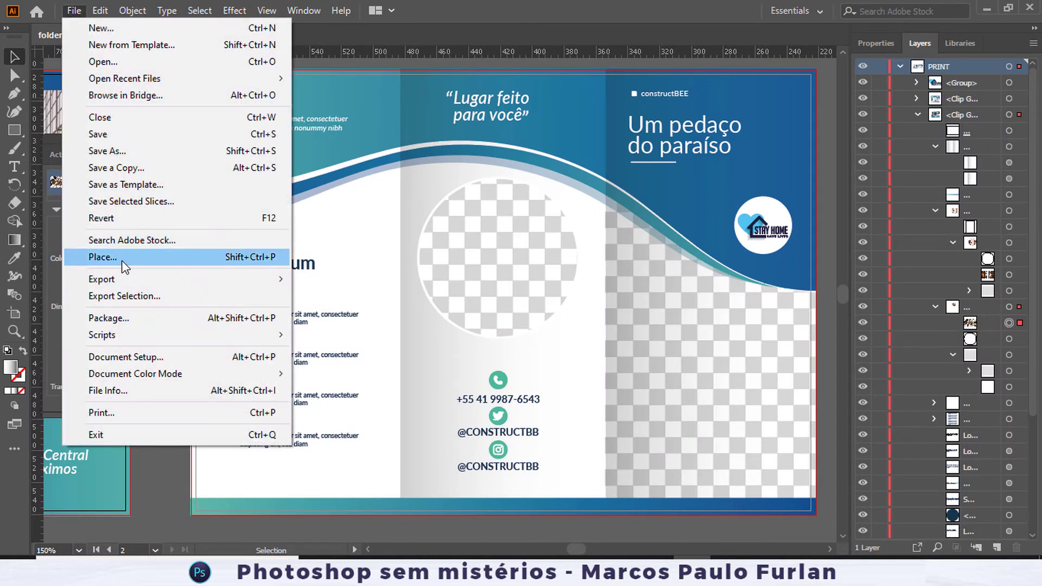
pyautogui.click(124, 265)
pyautogui.click(356, 234)
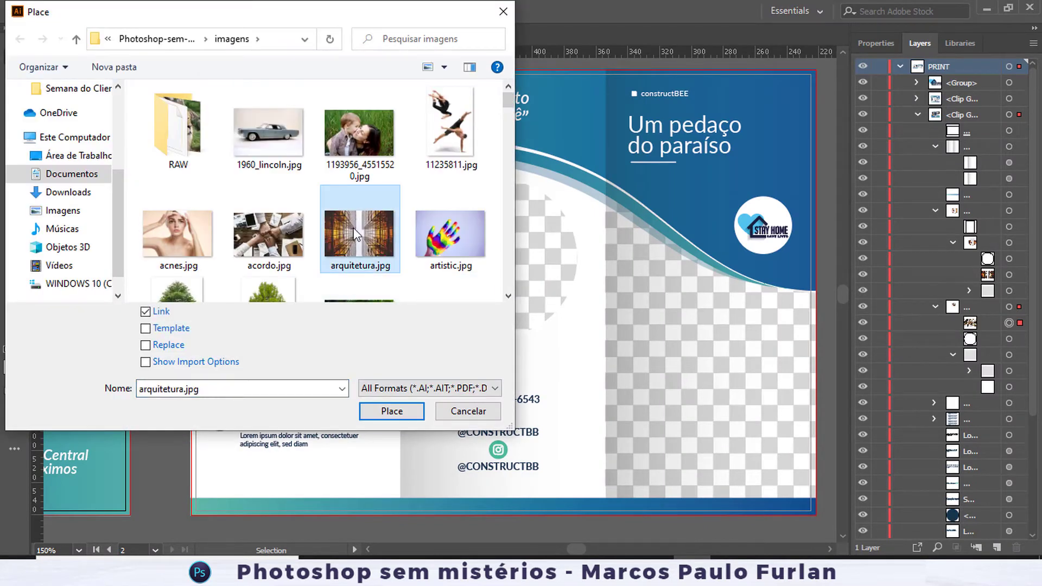
pyautogui.press('p')
pyautogui.scroll(-1, 297, 258)
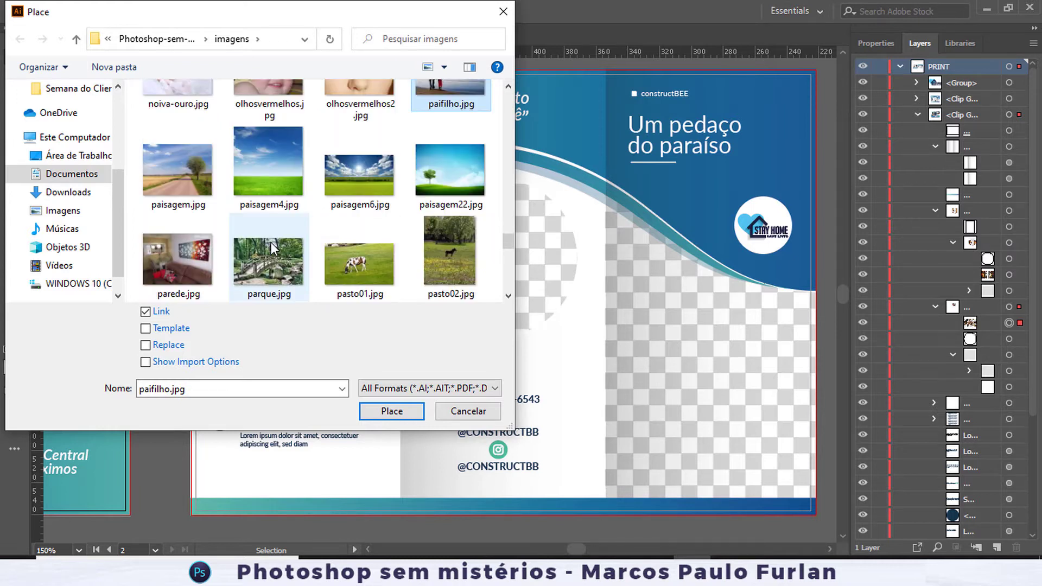
pyautogui.click(274, 252)
pyautogui.doubleClick(274, 252)
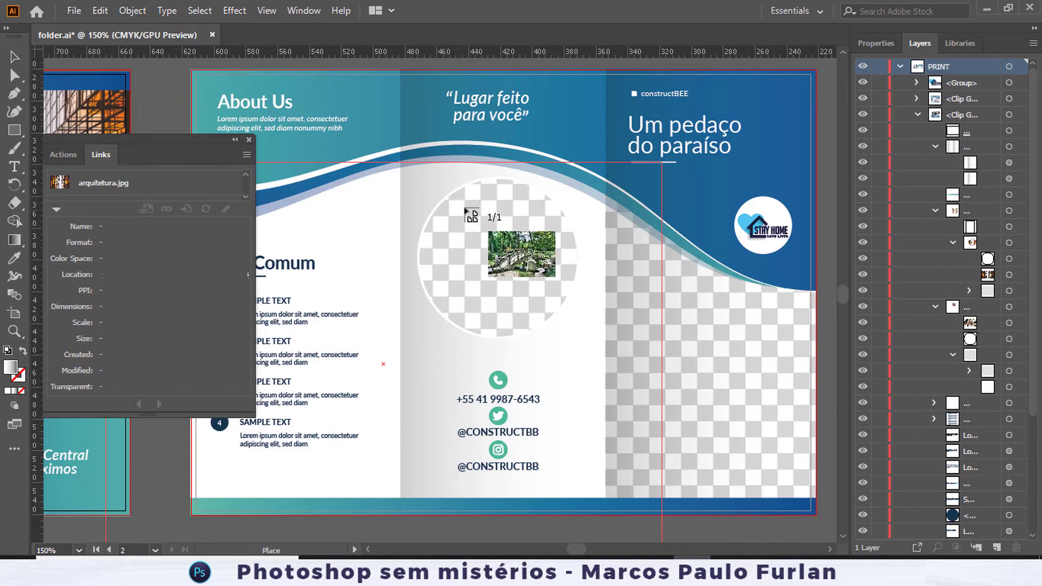
pyautogui.moveTo(383, 145); pyautogui.dragTo(682, 422)
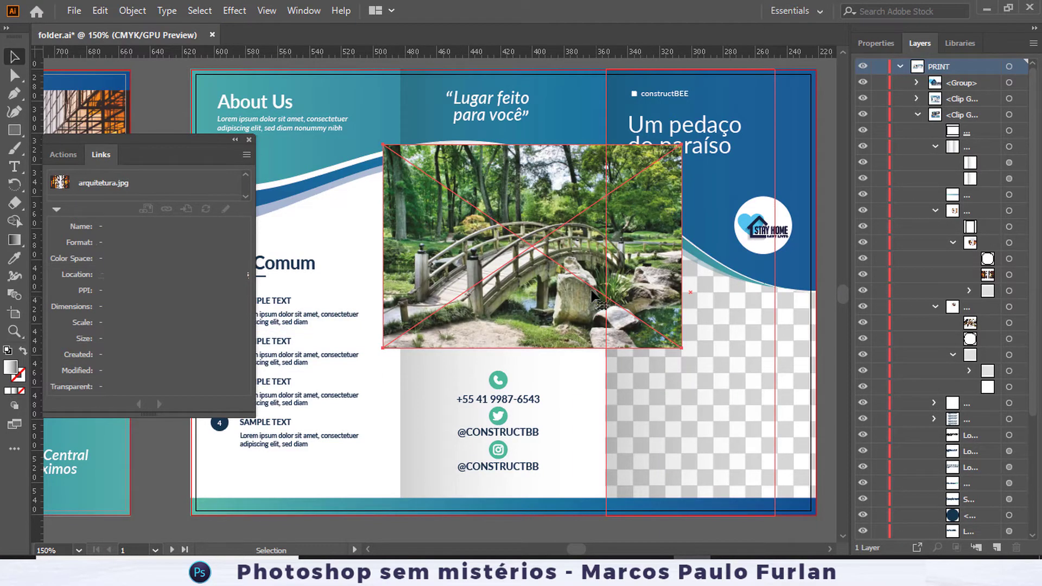
pyautogui.moveTo(554, 296); pyautogui.dragTo(507, 300)
pyautogui.press('Delete')
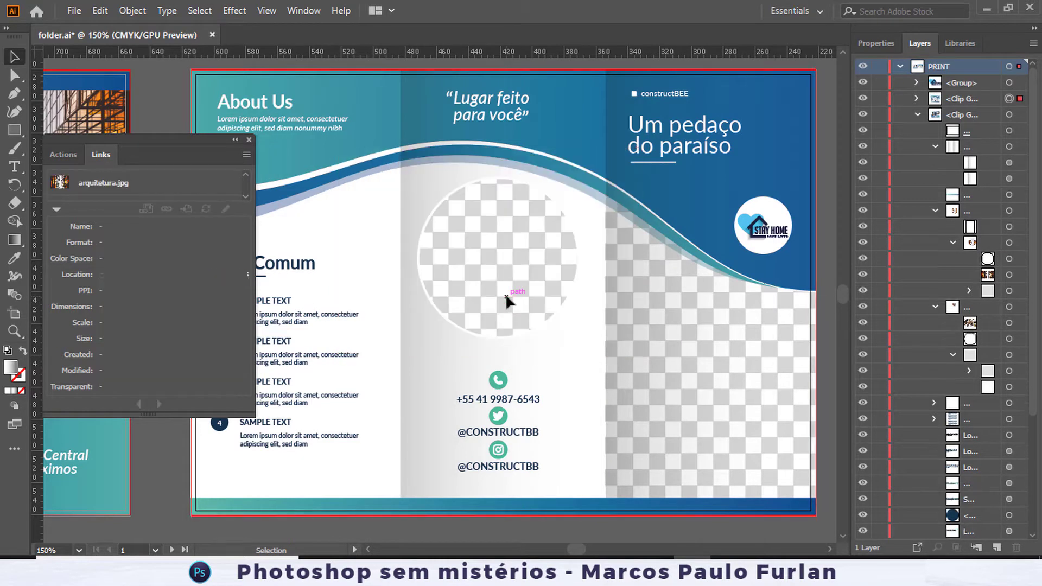
# Move the parque.jpg layer inside the circle's clip group in the Layers panel.
pyautogui.doubleClick(507, 301)
pyautogui.click(507, 302)
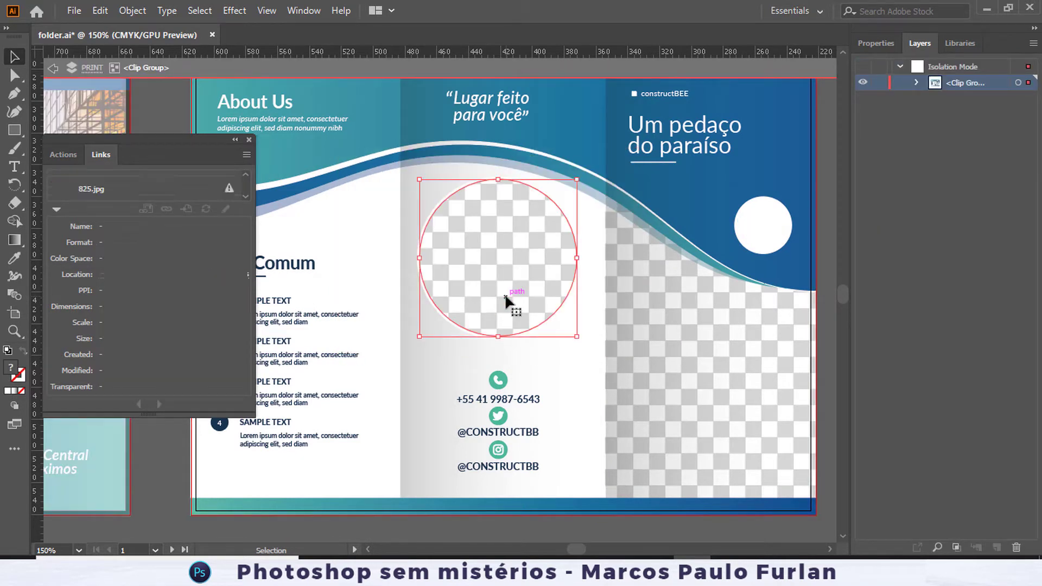
pyautogui.click(916, 82)
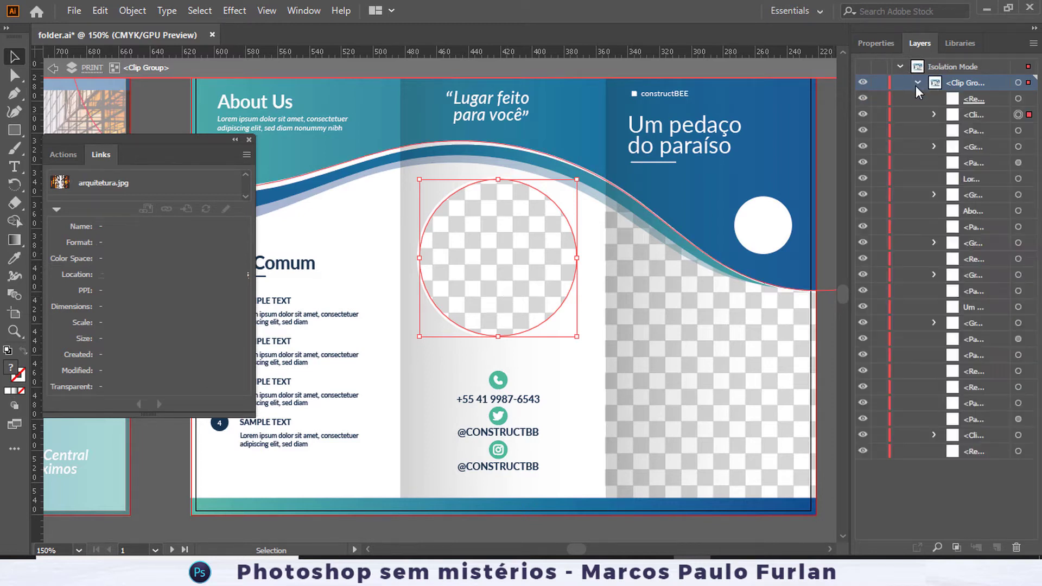
pyautogui.click(964, 114)
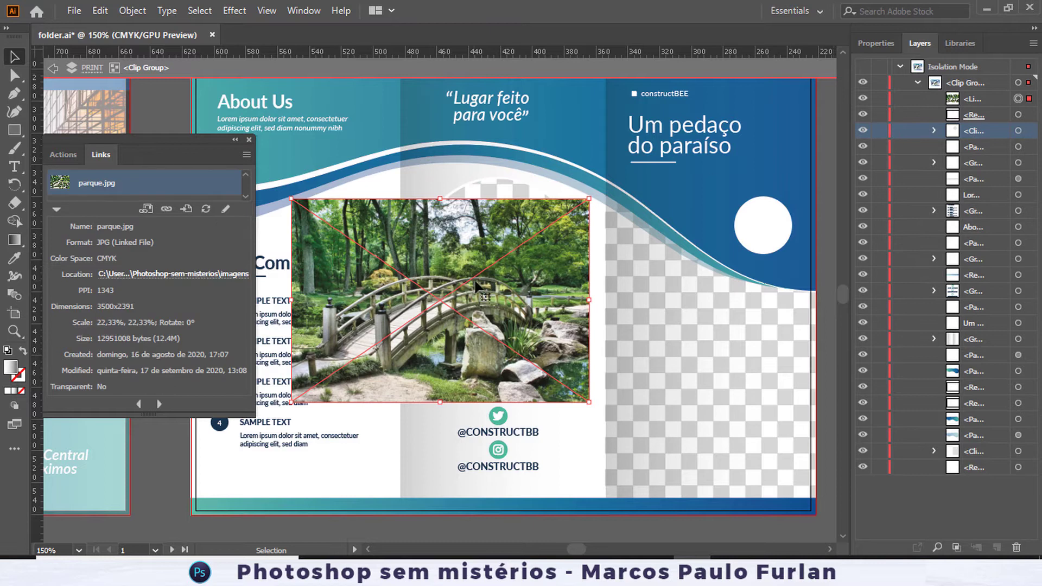
pyautogui.moveTo(538, 287); pyautogui.dragTo(569, 247)
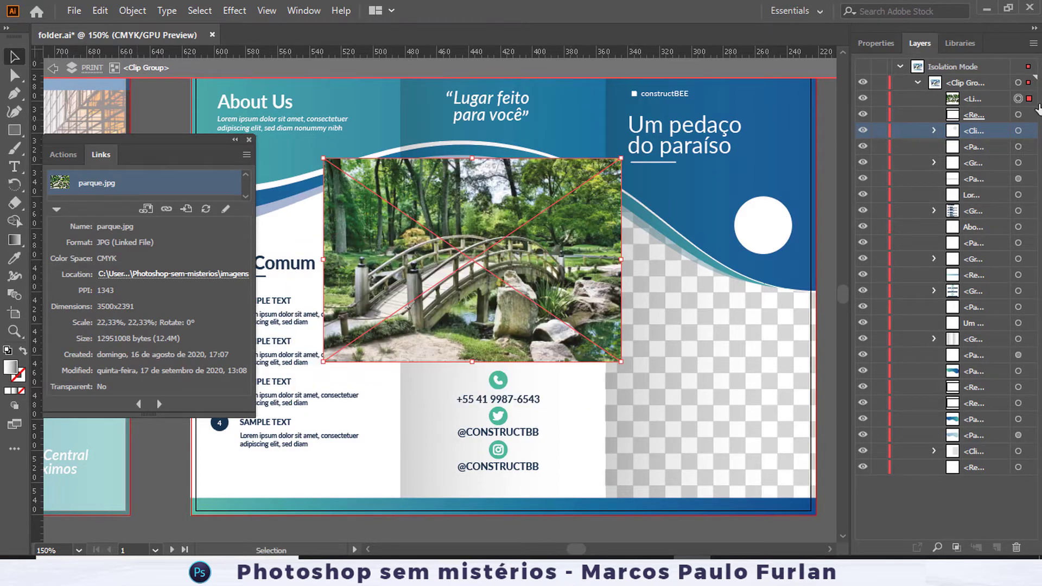
pyautogui.moveTo(974, 99); pyautogui.dragTo(975, 123)
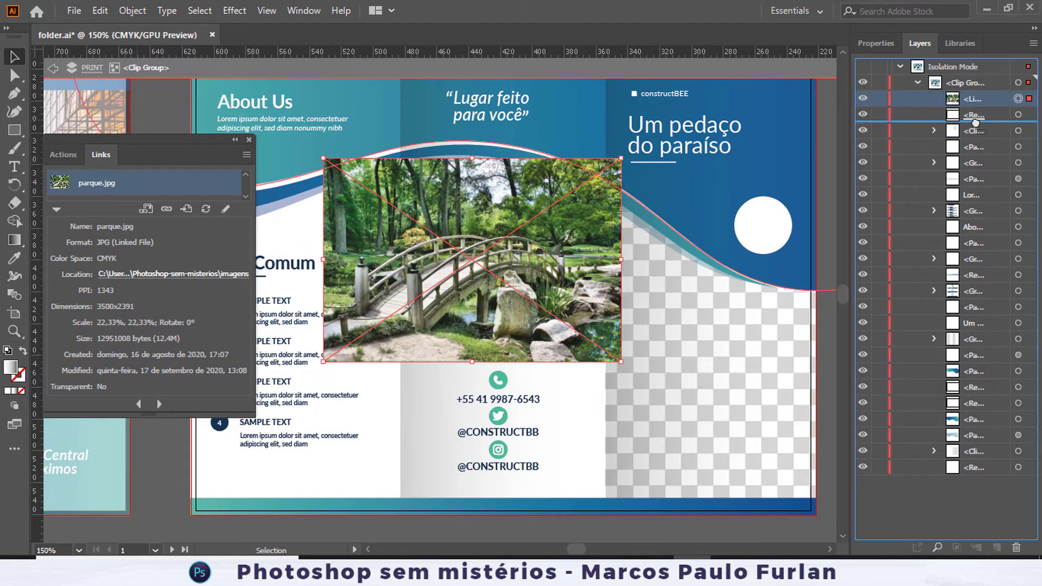
pyautogui.moveTo(975, 123); pyautogui.dragTo(977, 139)
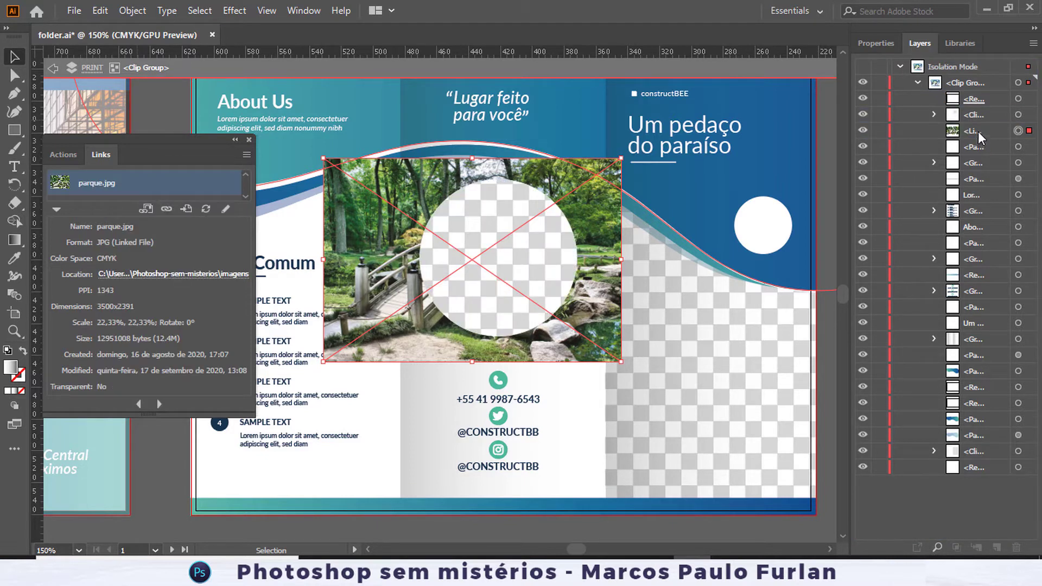
pyautogui.click(953, 126)
pyautogui.click(934, 115)
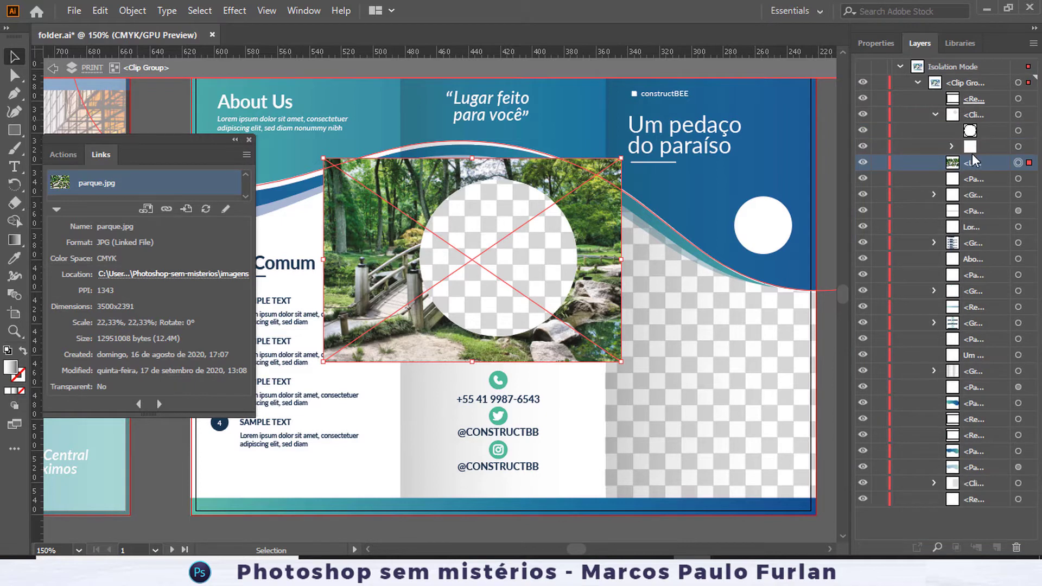
pyautogui.moveTo(974, 148); pyautogui.dragTo(974, 145)
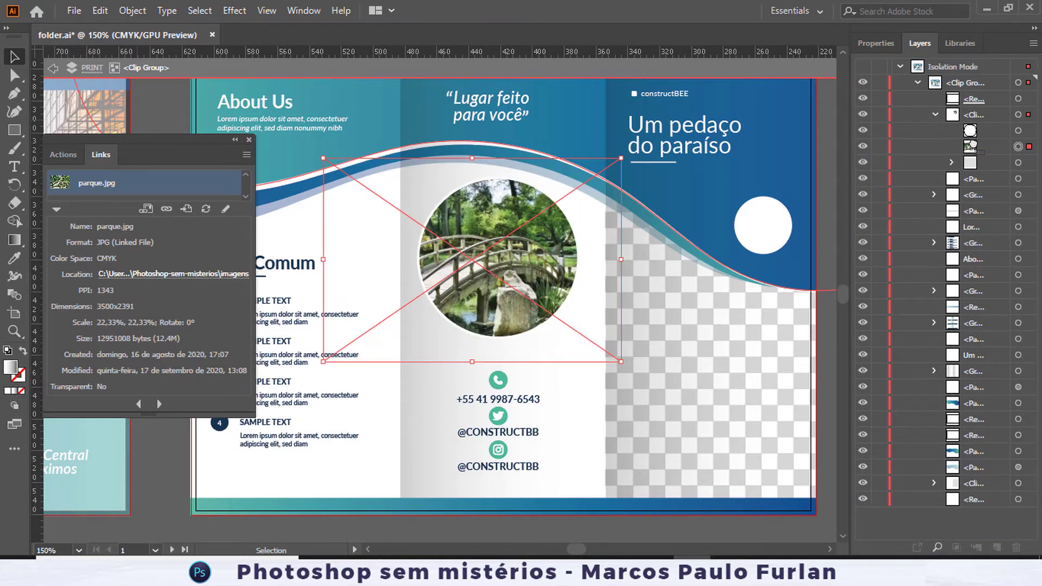
# Scale the park photo down to 17.863% so the bridge fills the circle.
pyautogui.moveTo(324, 359); pyautogui.dragTo(346, 340)
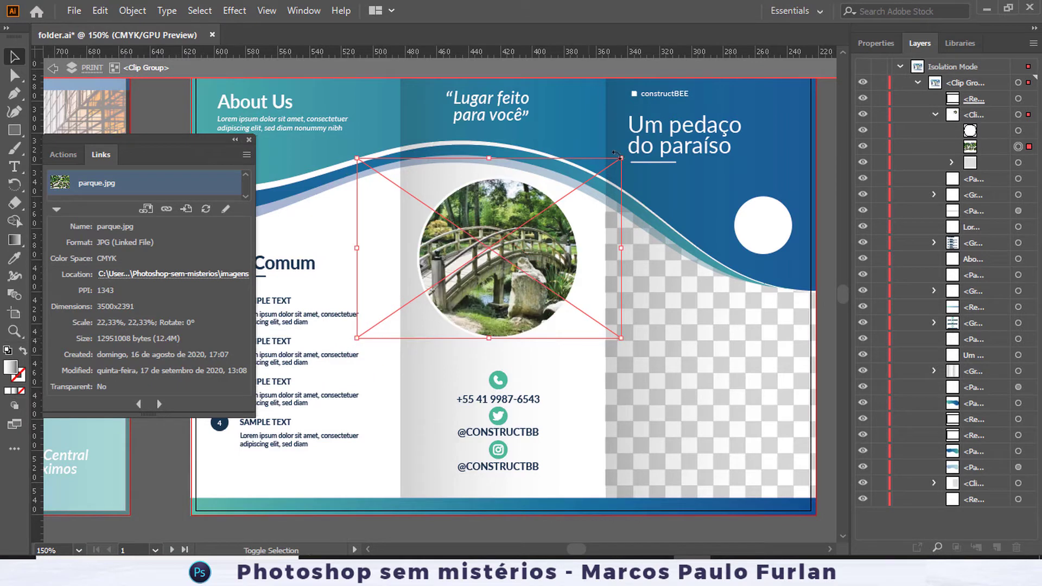
pyautogui.moveTo(621, 158); pyautogui.dragTo(596, 176)
pyautogui.moveTo(356, 175); pyautogui.dragTo(358, 176)
pyautogui.moveTo(723, 220); pyautogui.dragTo(611, 219)
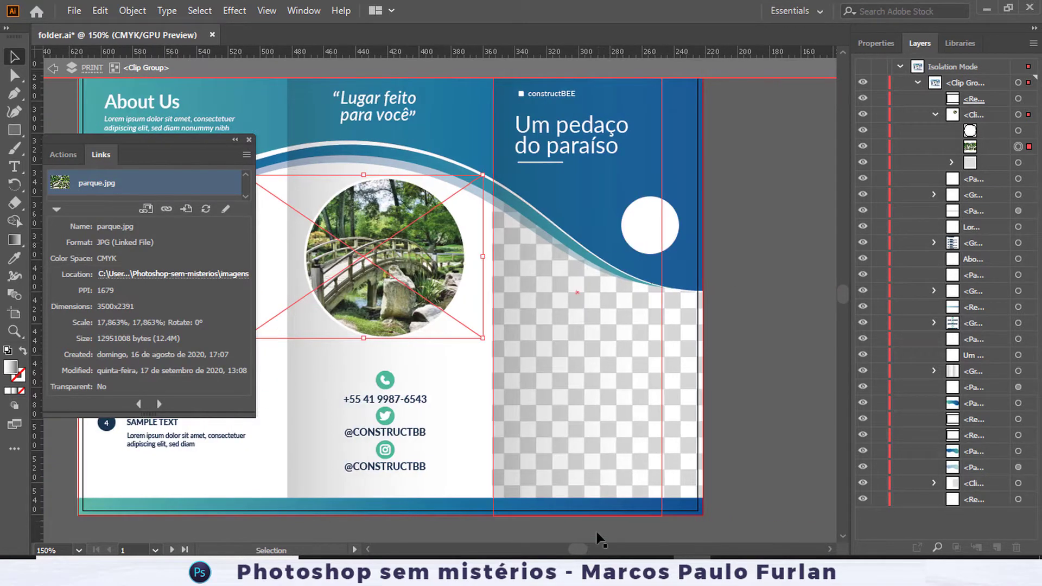
# Convert predio.jpg to CMYK Color, then close it without saving.
pyautogui.click(692, 565)
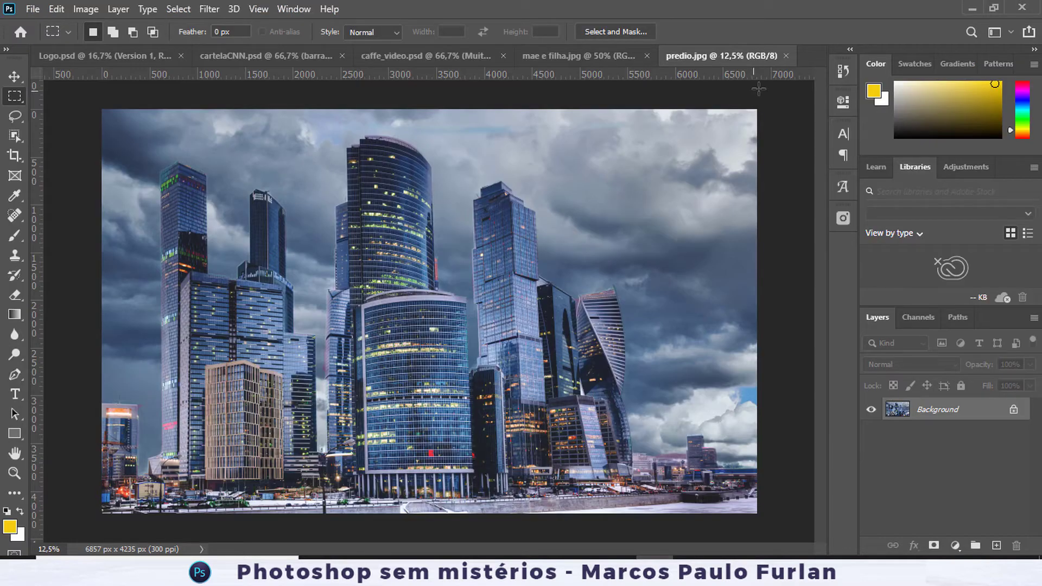
pyautogui.click(85, 9)
pyautogui.moveTo(105, 26)
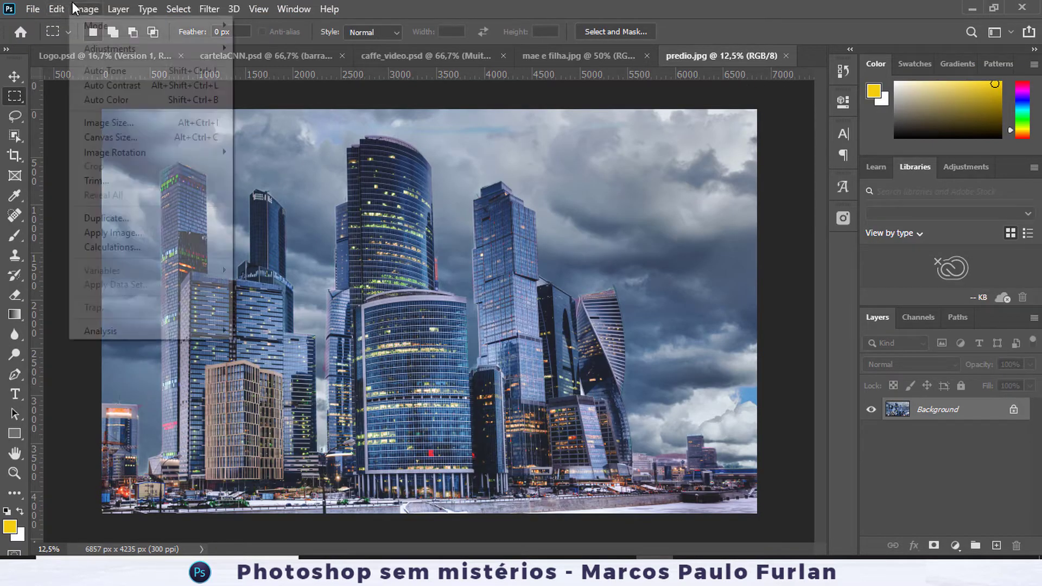
pyautogui.click(293, 97)
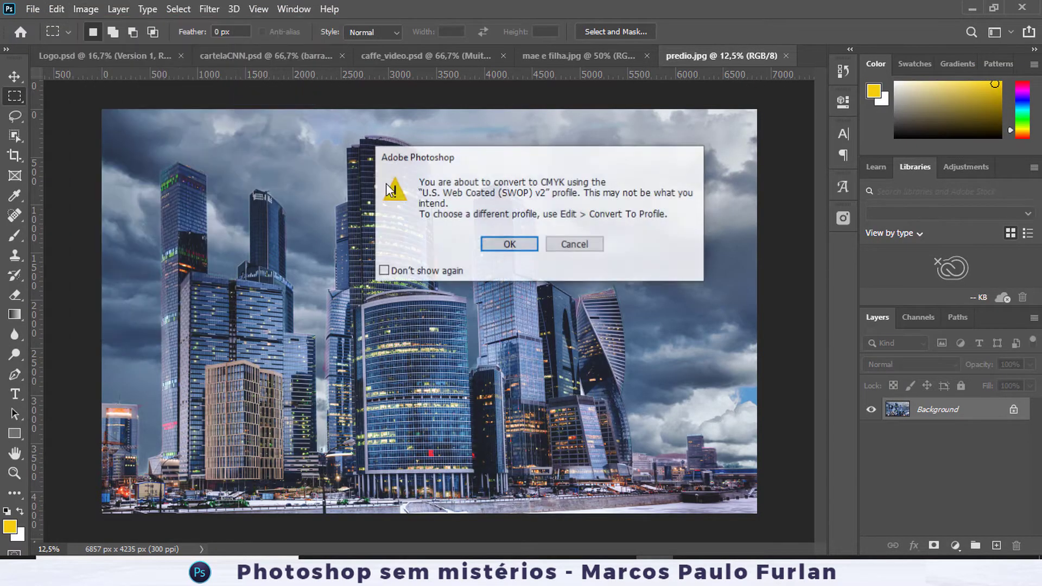
pyautogui.click(490, 248)
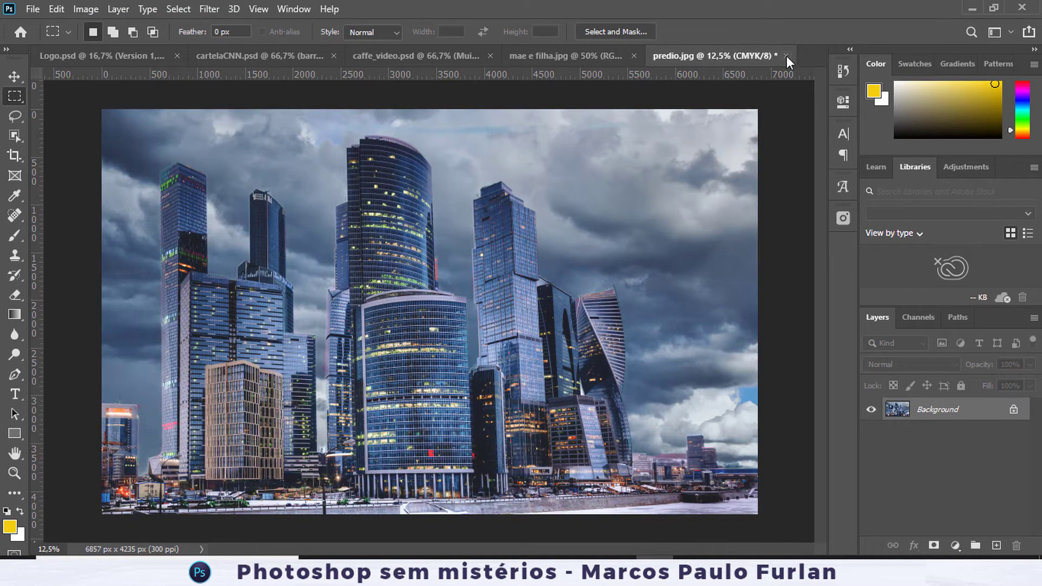
pyautogui.click(786, 57)
pyautogui.click(511, 220)
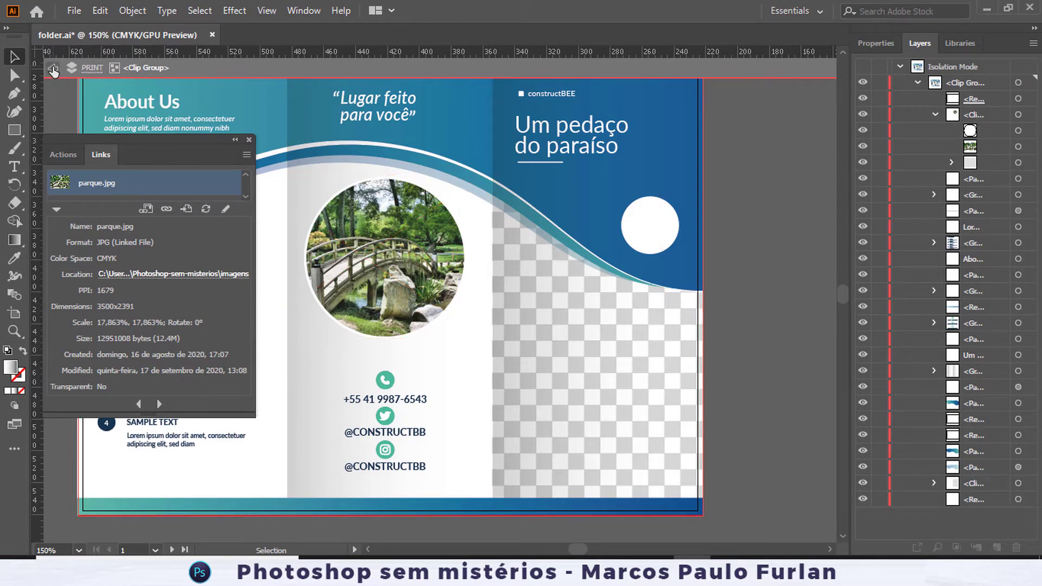
# Isolate the right panel's inner clip group and select its inner group.
pyautogui.press('Escape')
pyautogui.click(672, 334)
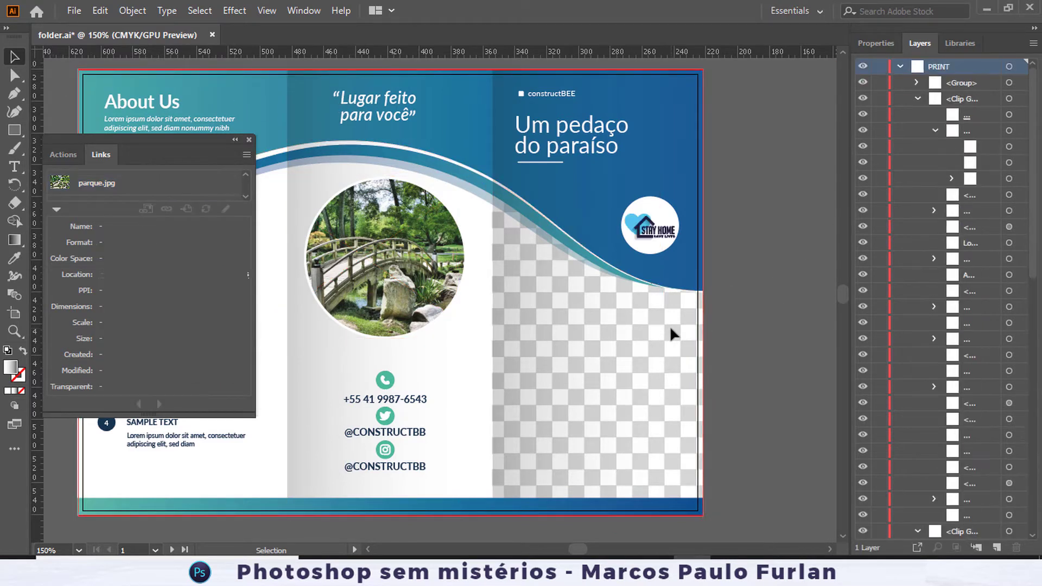
pyautogui.doubleClick(655, 367)
pyautogui.doubleClick(681, 368)
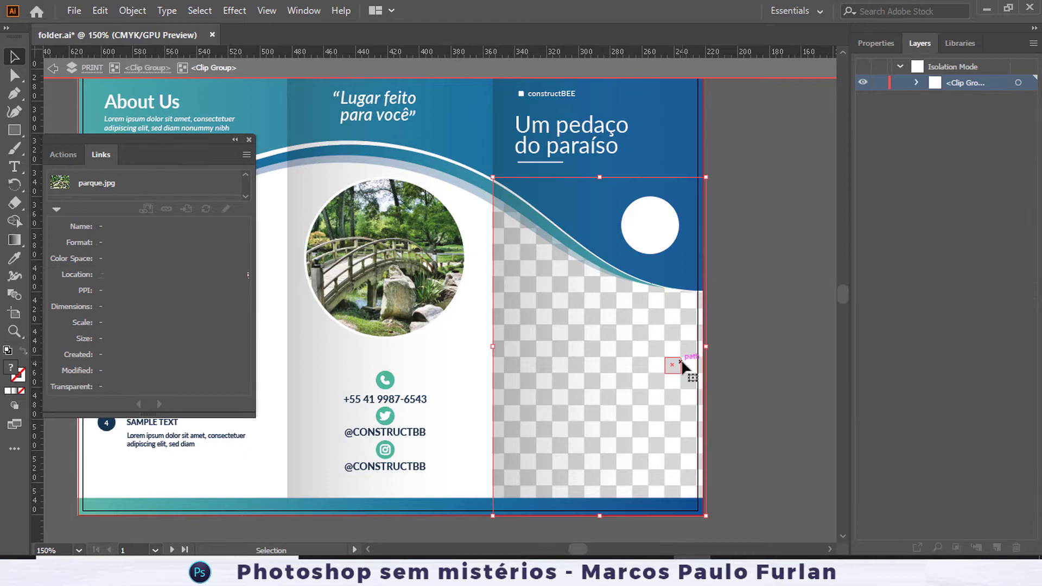
pyautogui.click(917, 82)
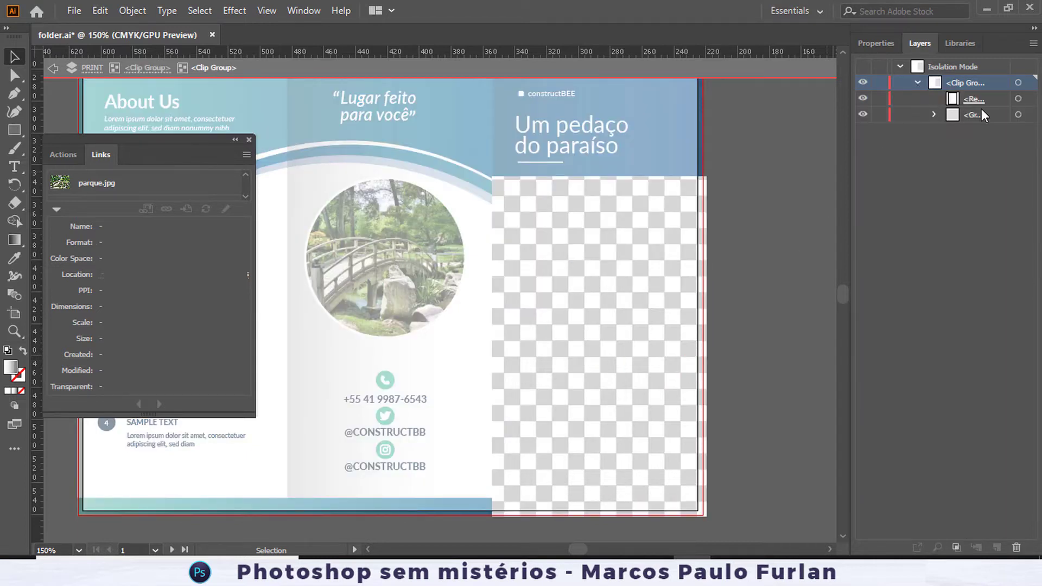
pyautogui.click(984, 116)
# Place predio.jpg into the right panel beneath the blue wave heading.
pyautogui.click(75, 11)
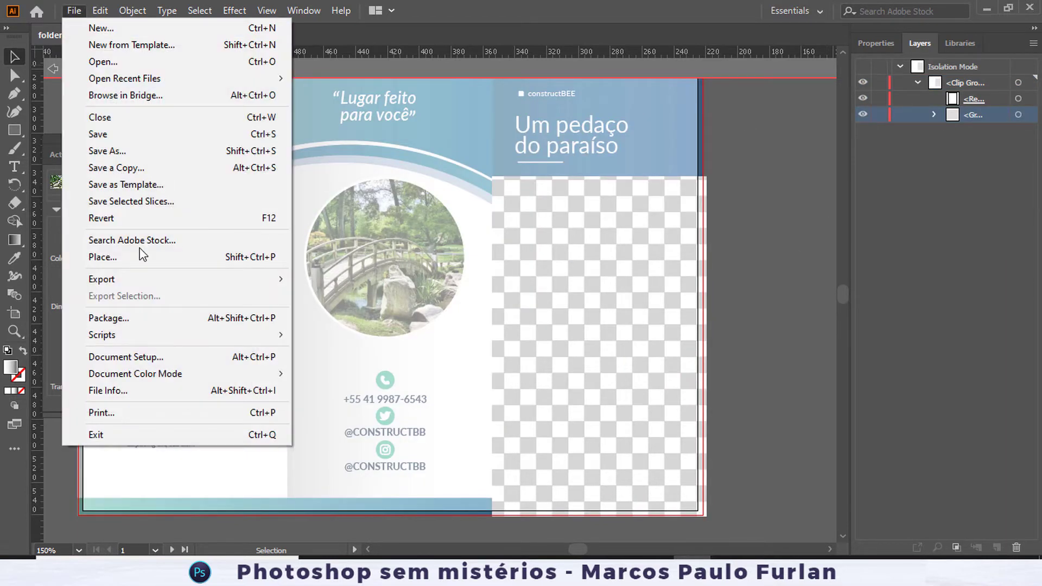
pyautogui.click(143, 257)
pyautogui.click(434, 265)
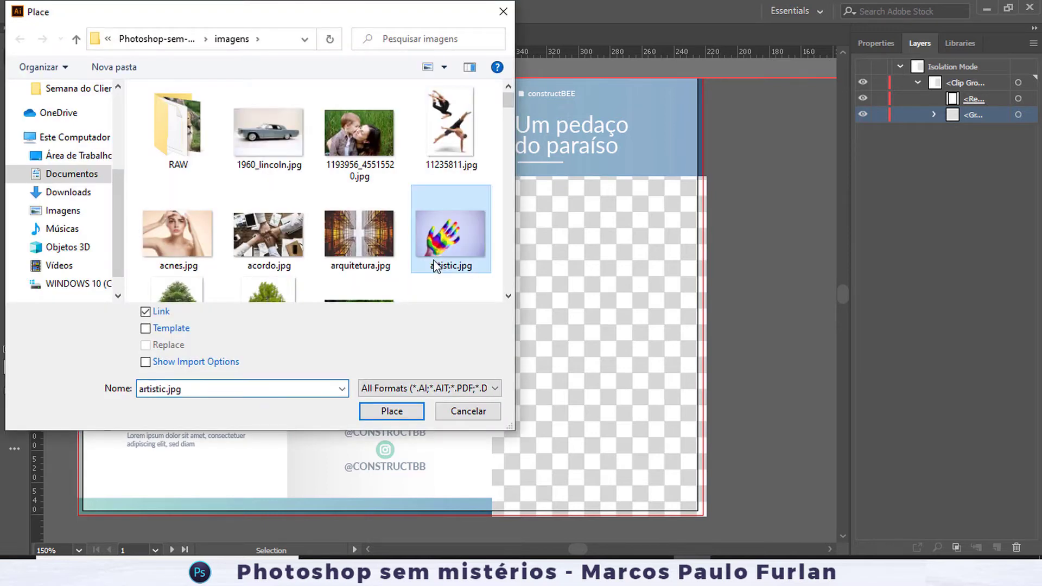
pyautogui.press('p')
pyautogui.scroll(-1, 391, 163)
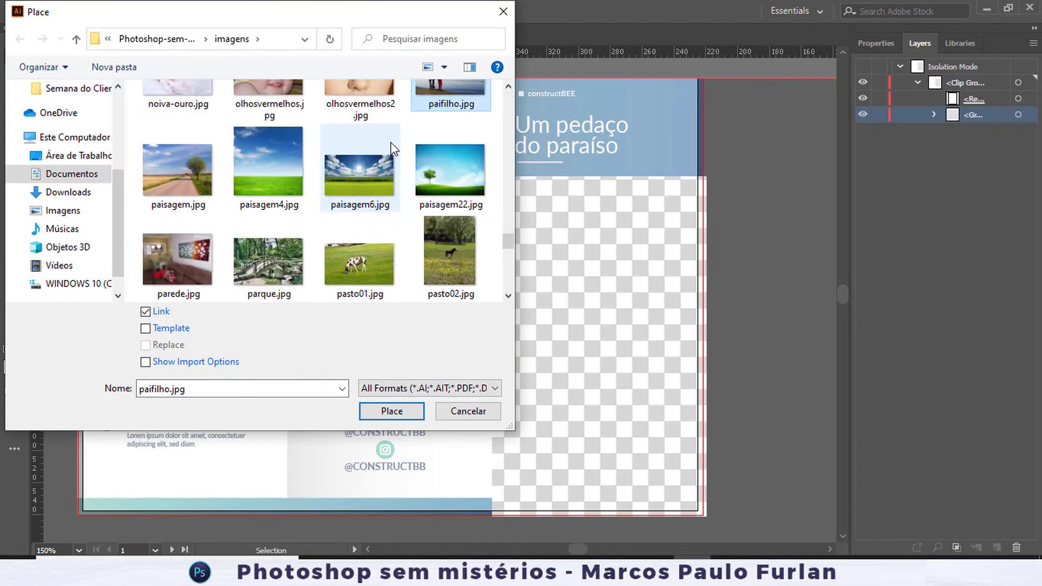
pyautogui.scroll(-1, 365, 191)
pyautogui.scroll(-2, 365, 191)
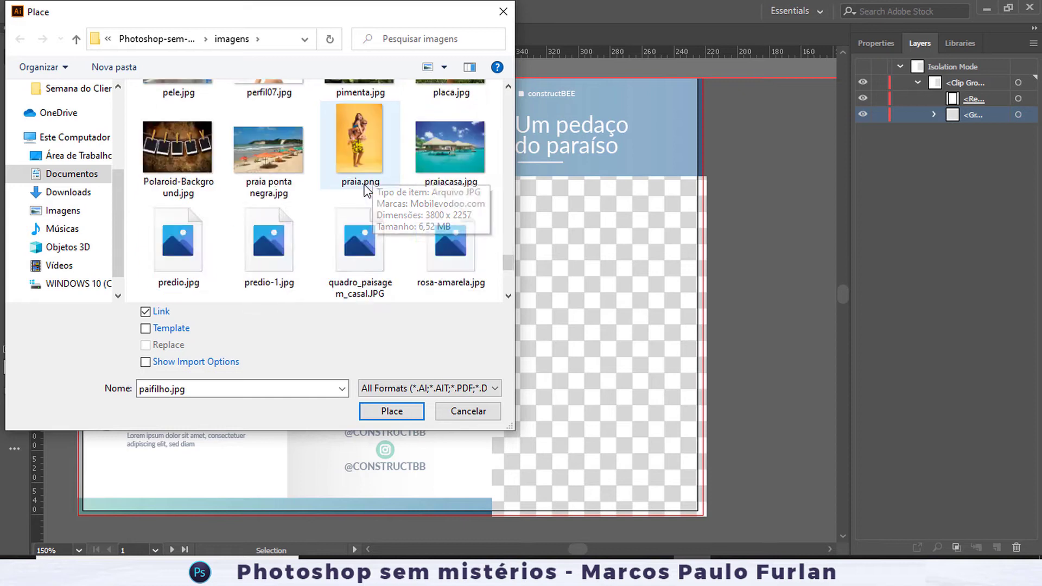
pyautogui.click(165, 259)
pyautogui.doubleClick(164, 258)
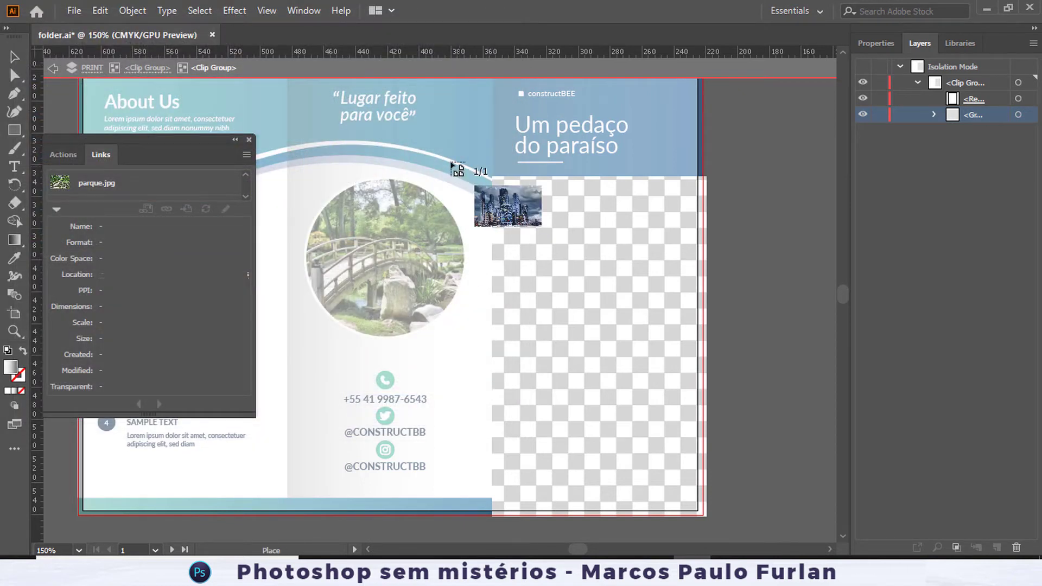
pyautogui.moveTo(252, 104)
pyautogui.mouseDown()
pyautogui.moveTo(746, 384)
pyautogui.moveTo(694, 534)
pyautogui.mouseUp()
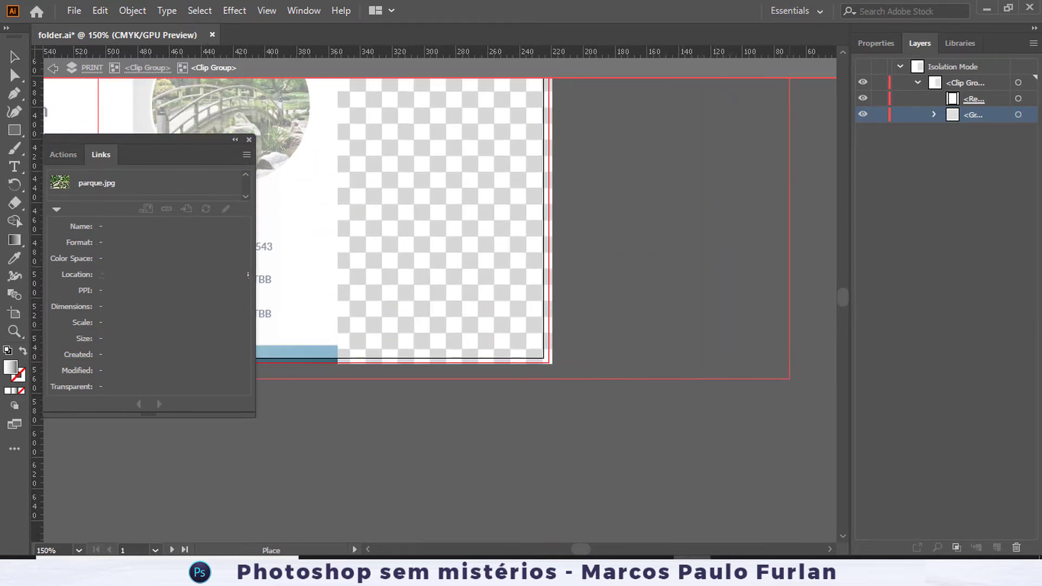
pyautogui.moveTo(695, 535); pyautogui.dragTo(786, 526)
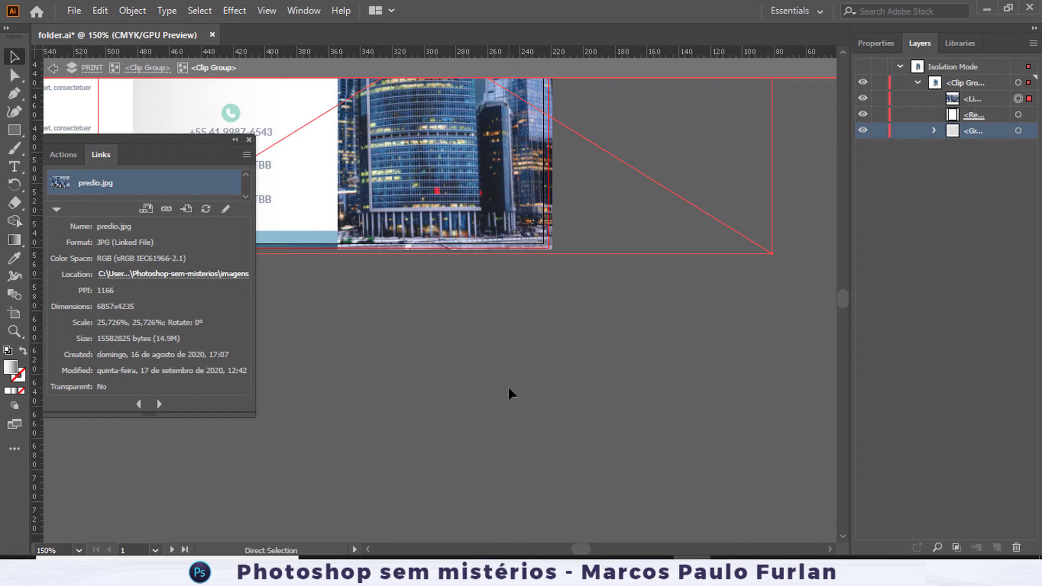
# Shrink the building image frame and expand its nested sublayers.
pyautogui.hotkey('ctrl', '-')
pyautogui.hotkey('ctrl', '-')
pyautogui.hotkey('ctrl', '-')
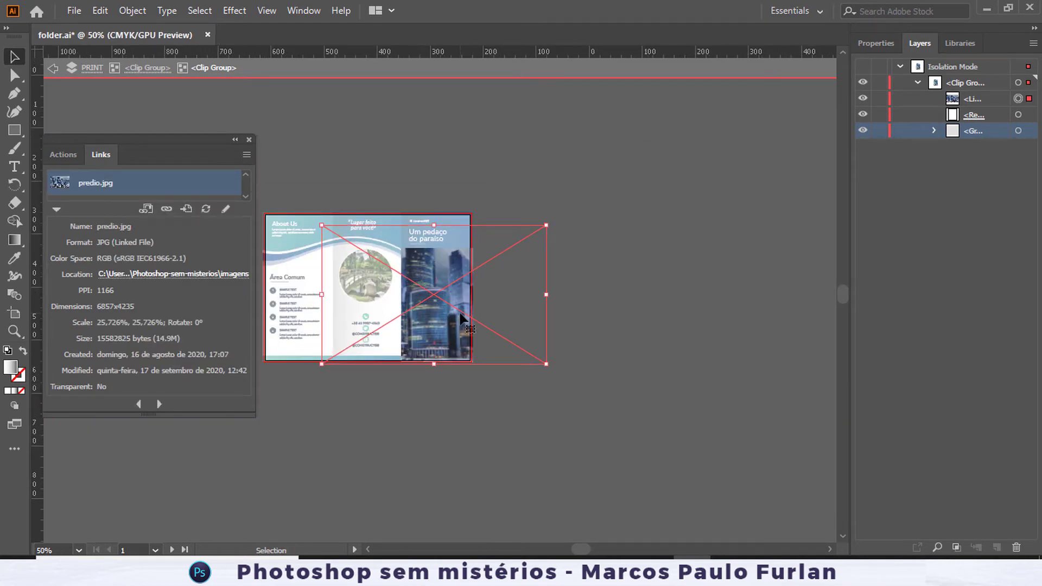
pyautogui.hotkey('ctrl', '+')
pyautogui.hotkey('ctrl', '+')
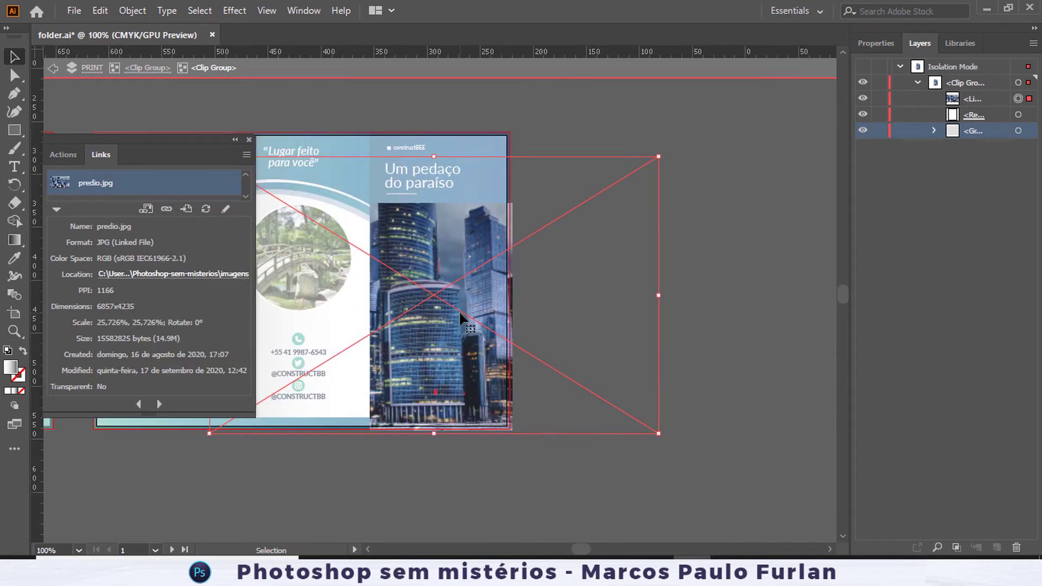
pyautogui.moveTo(659, 157); pyautogui.dragTo(593, 187)
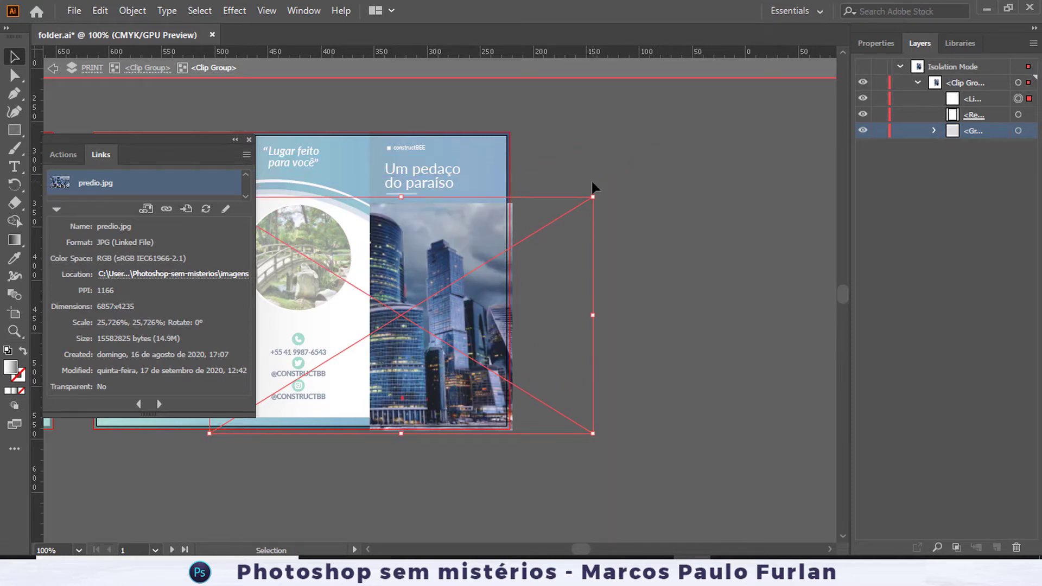
pyautogui.click(934, 130)
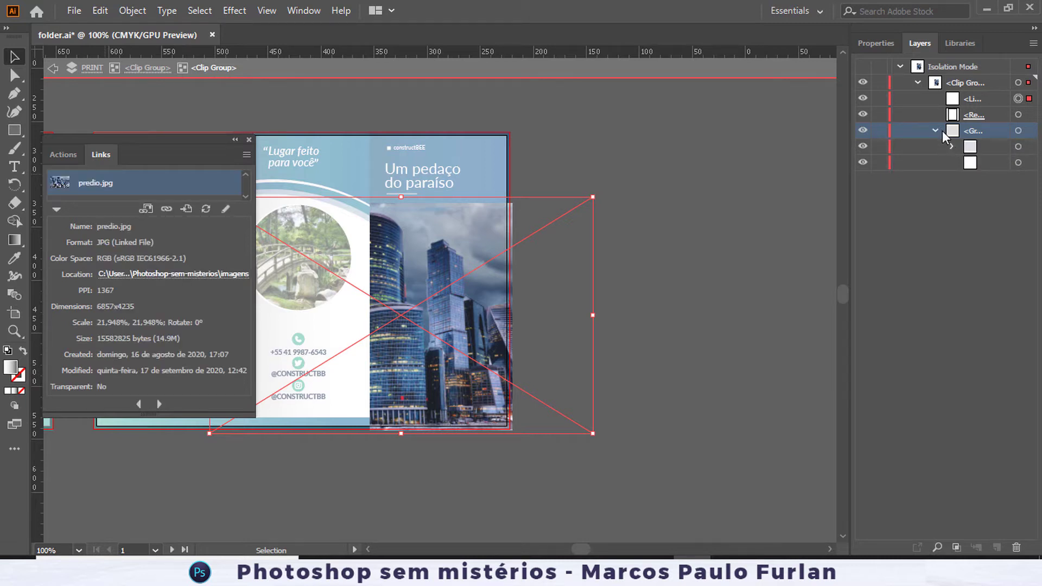
pyautogui.click(952, 146)
pyautogui.click(968, 163)
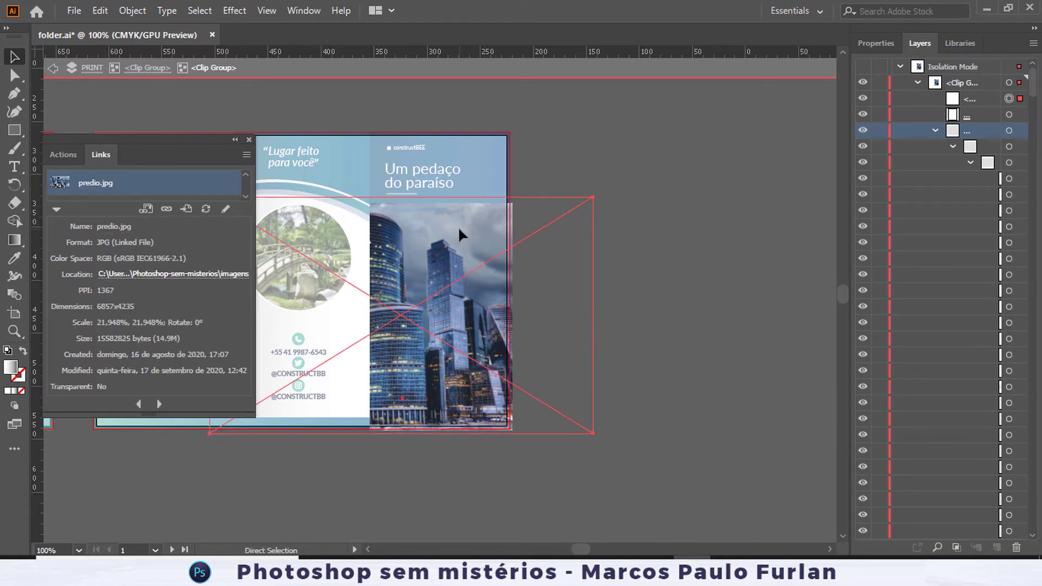
# Delete the placed building image, undo, then delete it again.
pyautogui.click(708, 223)
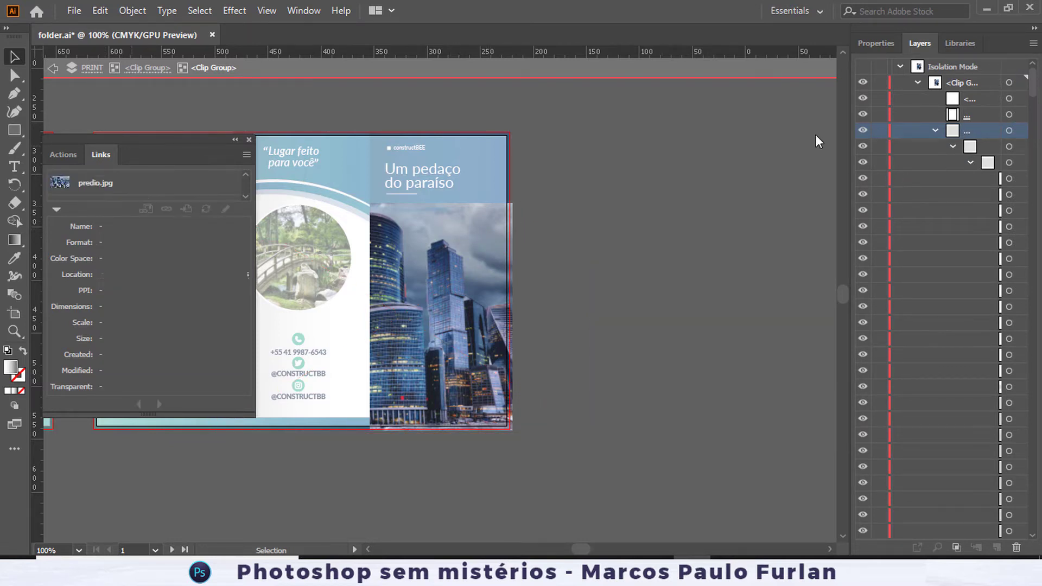
pyautogui.click(446, 239)
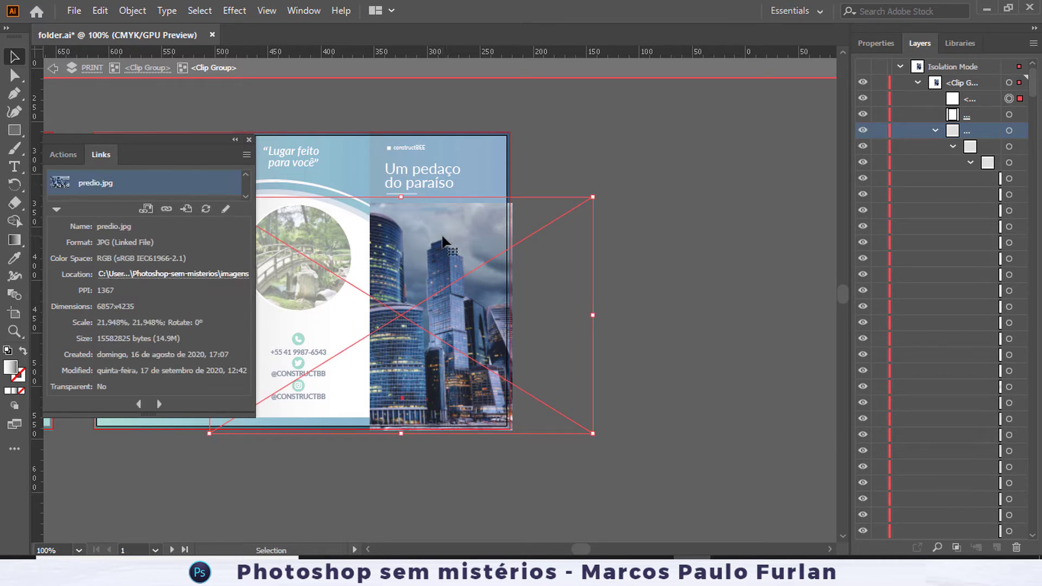
pyautogui.press('Delete')
pyautogui.press('v')
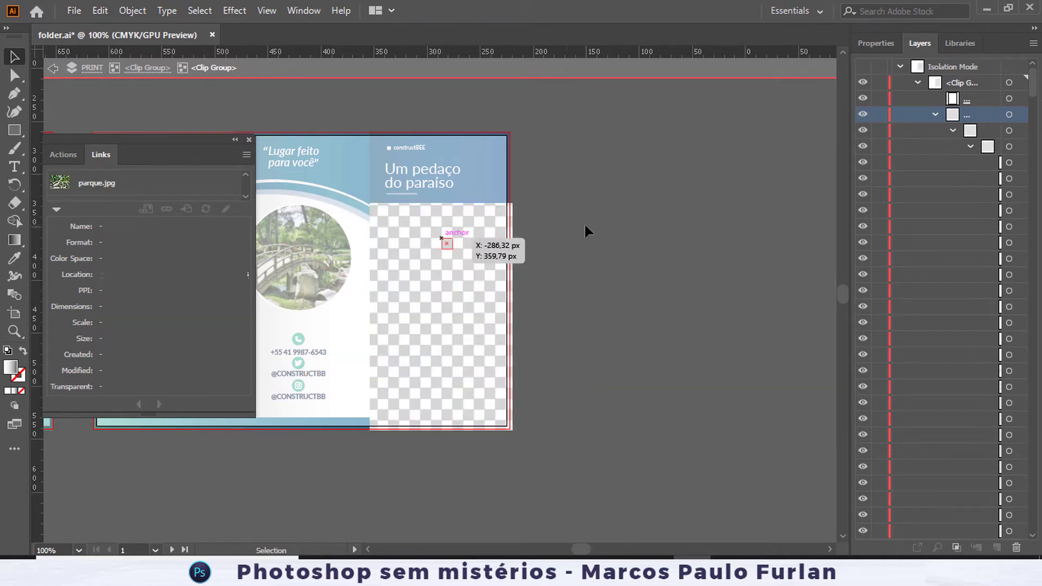
pyautogui.hotkey('ctrl', 'z')
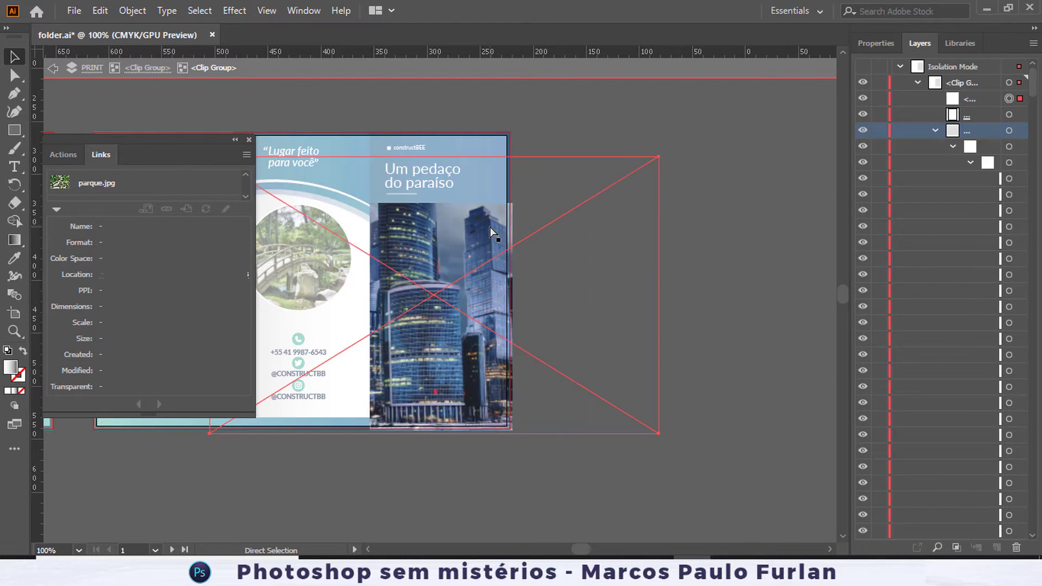
pyautogui.press('Delete')
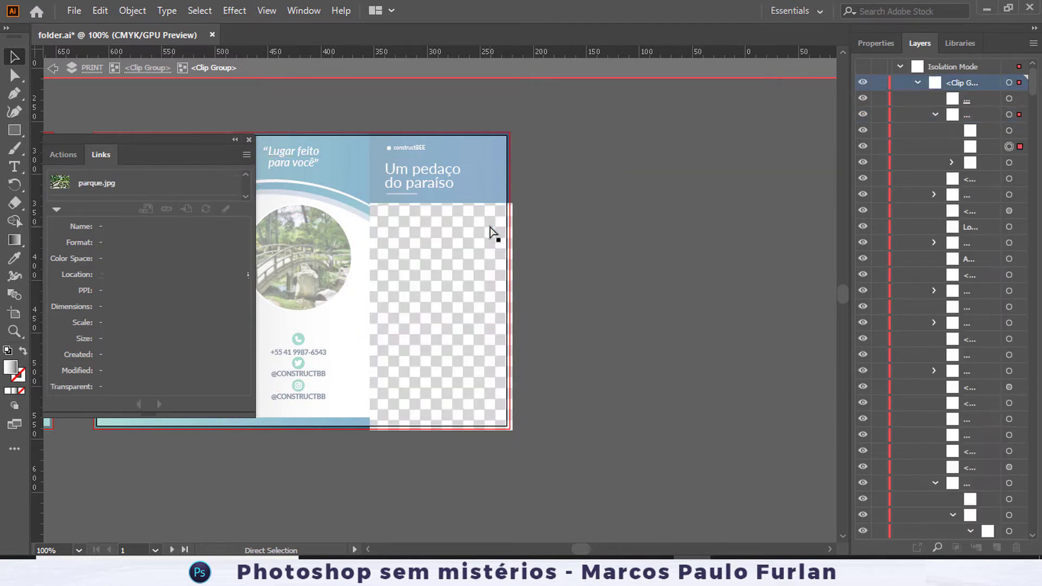
# Restore the building image via Edit undo/redo, then step out one isolation level.
pyautogui.click(467, 350)
pyautogui.press('v')
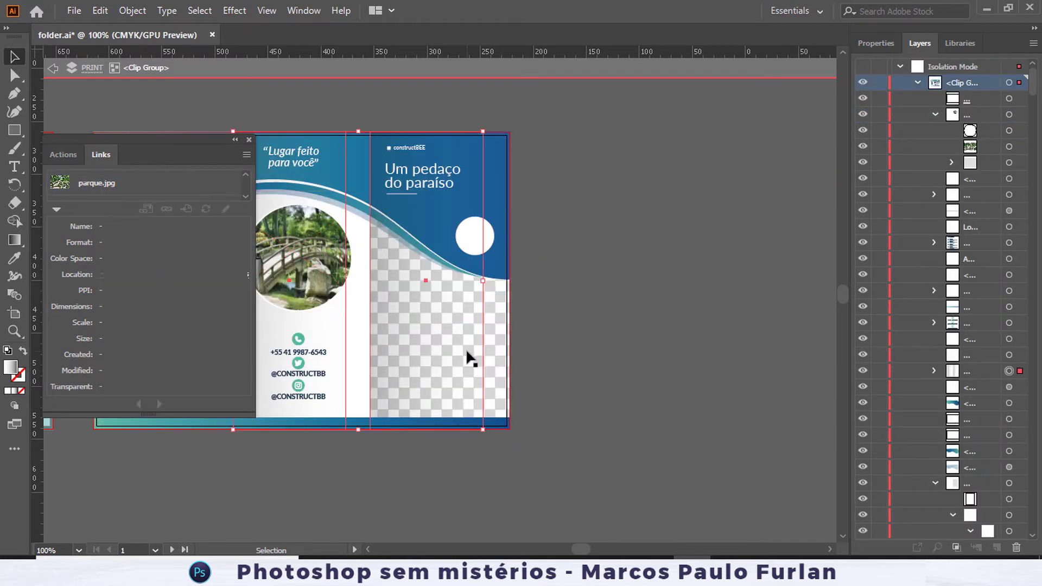
pyautogui.click(489, 346)
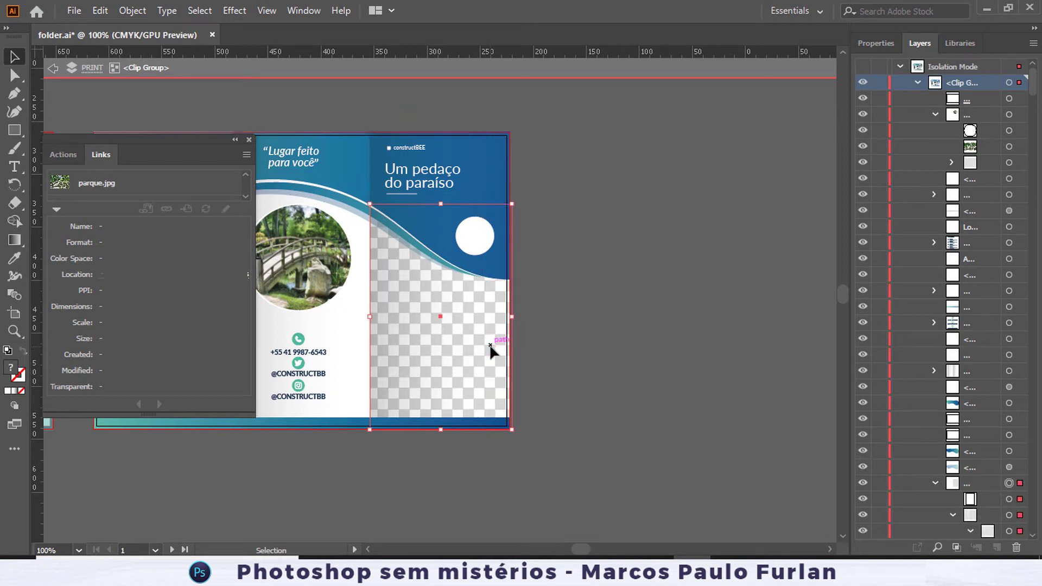
pyautogui.click(103, 11)
pyautogui.click(125, 43)
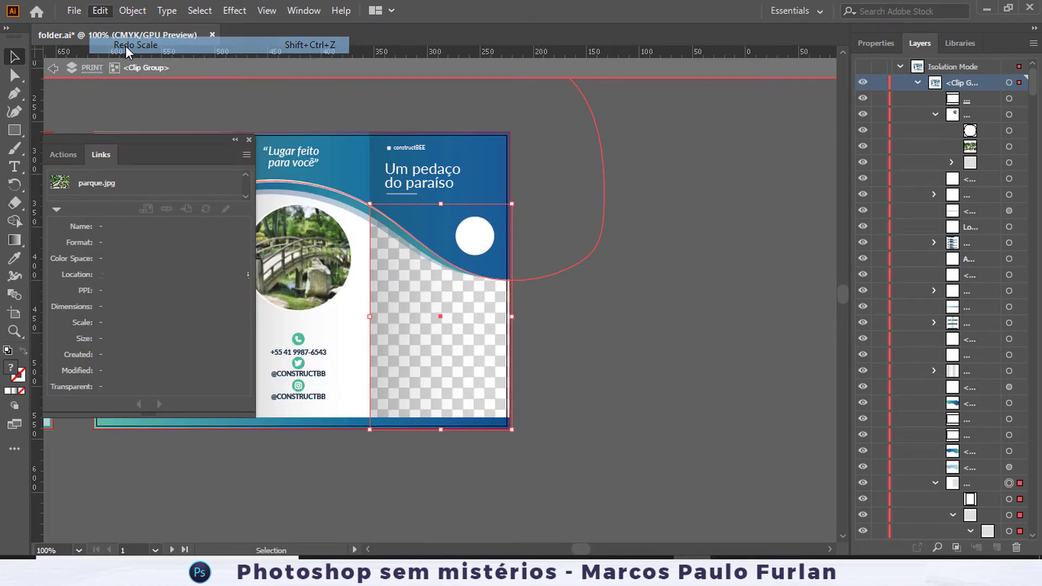
pyautogui.click(107, 14)
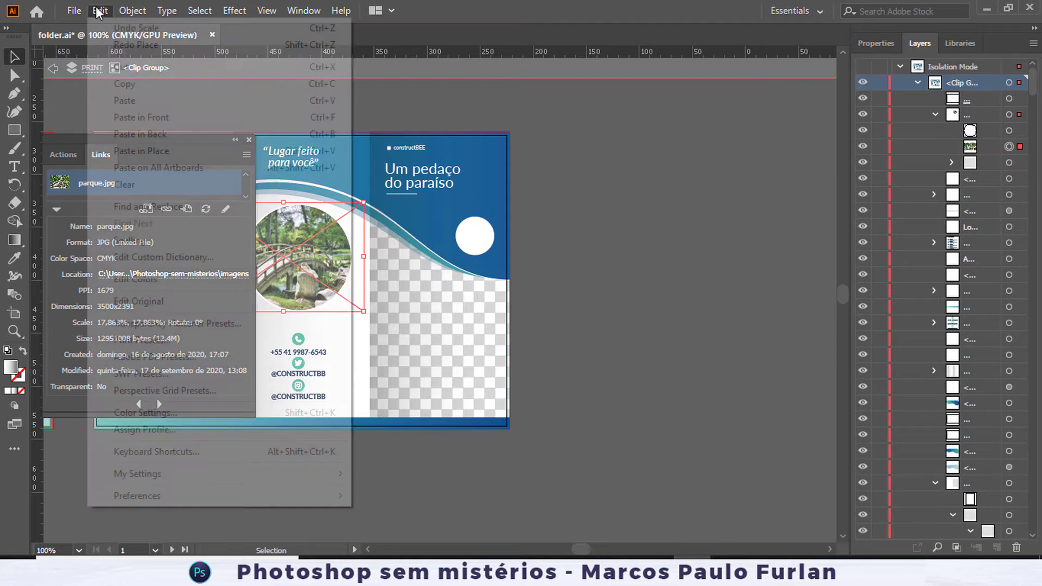
pyautogui.click(134, 45)
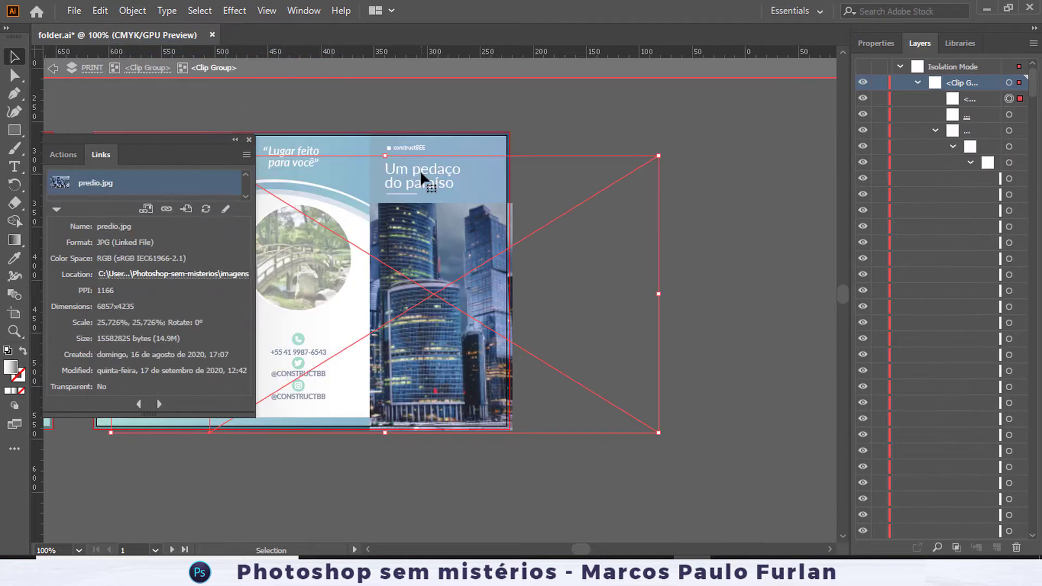
pyautogui.click(421, 175)
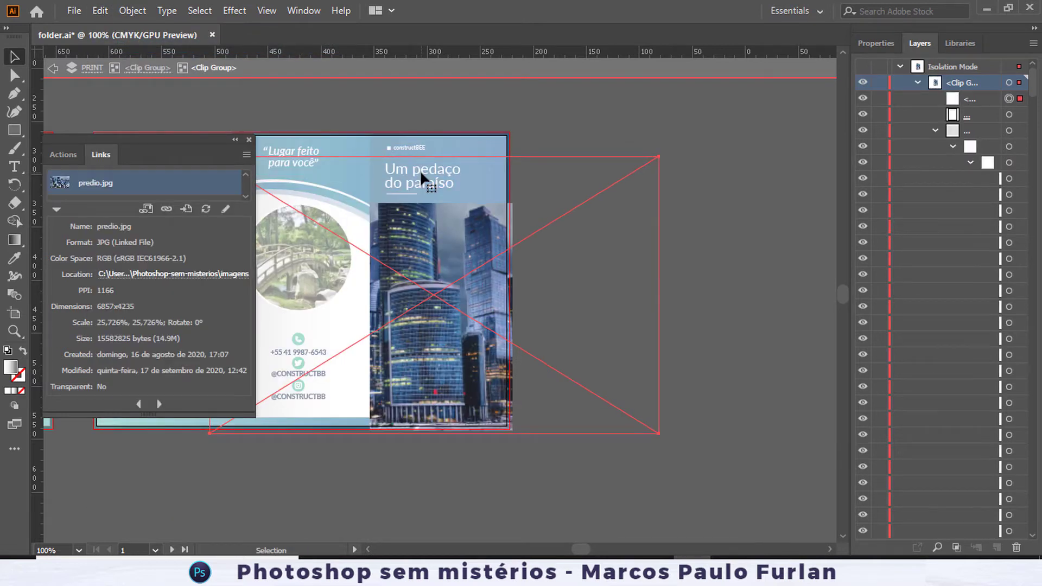
pyautogui.click(147, 68)
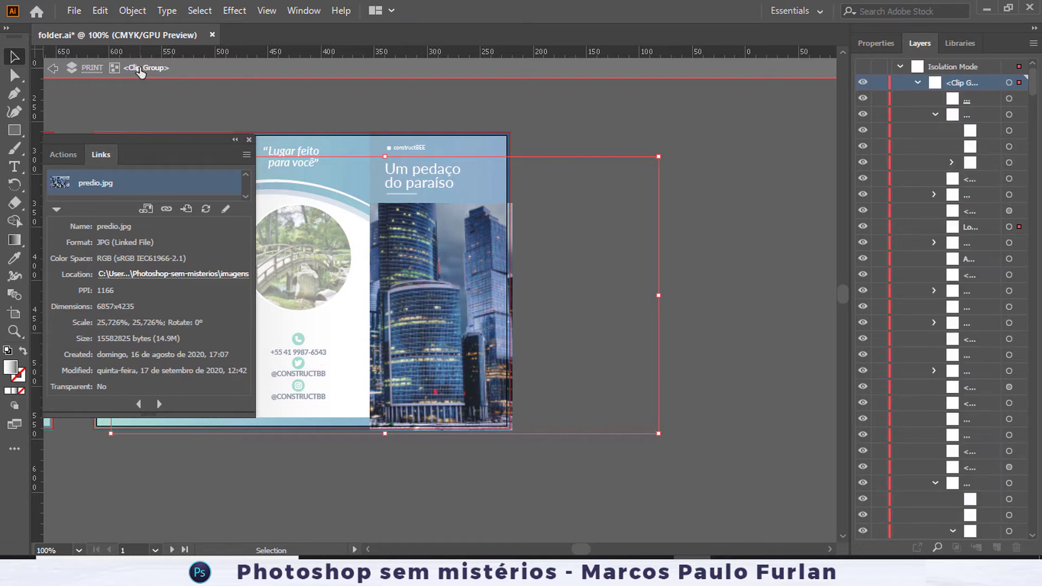
# Close the link details and exit isolation mode to view both artboards.
pyautogui.click(90, 68)
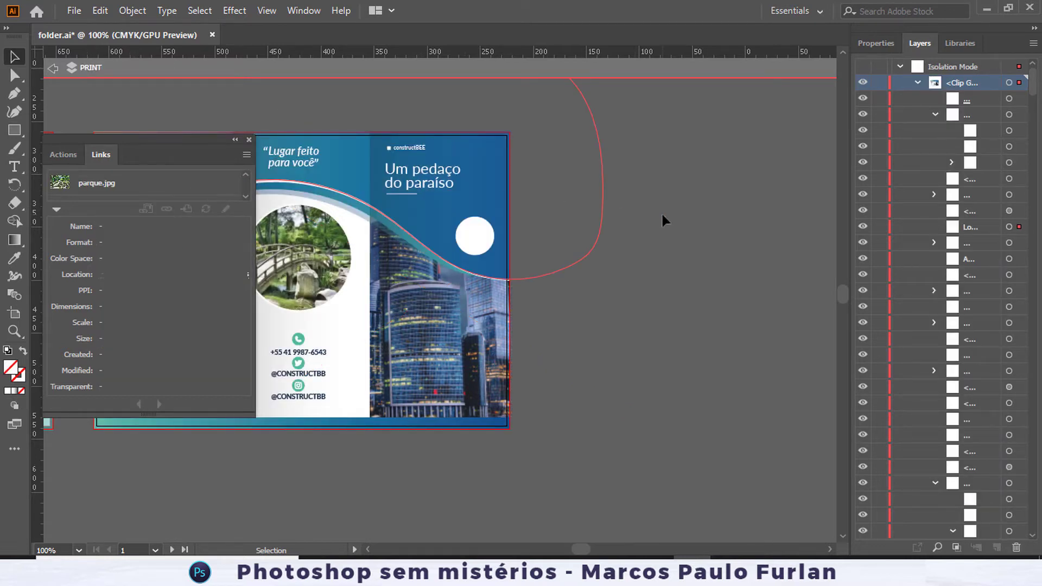
pyautogui.hotkey('ctrl', '0')
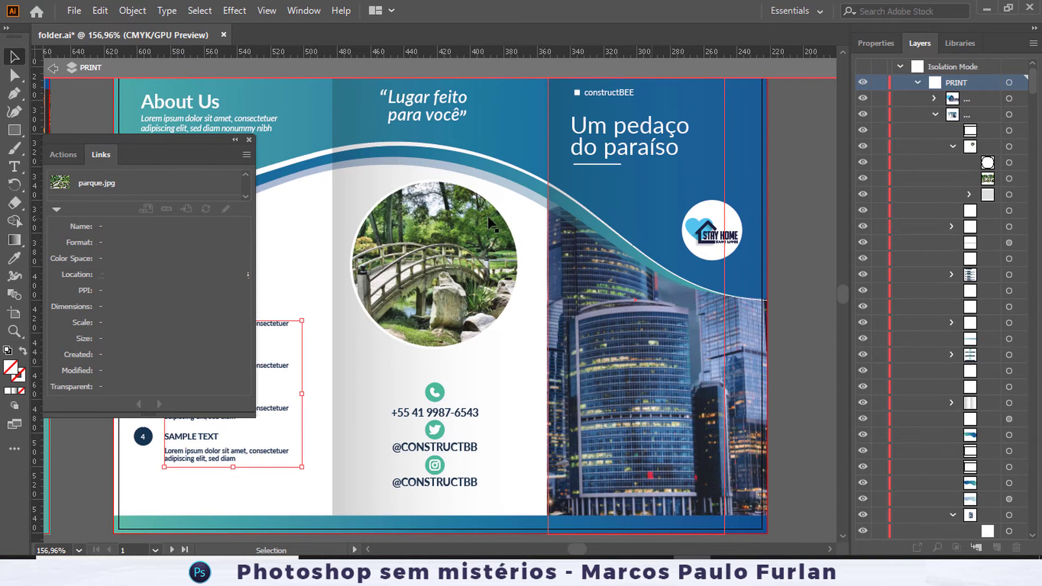
pyautogui.click(249, 141)
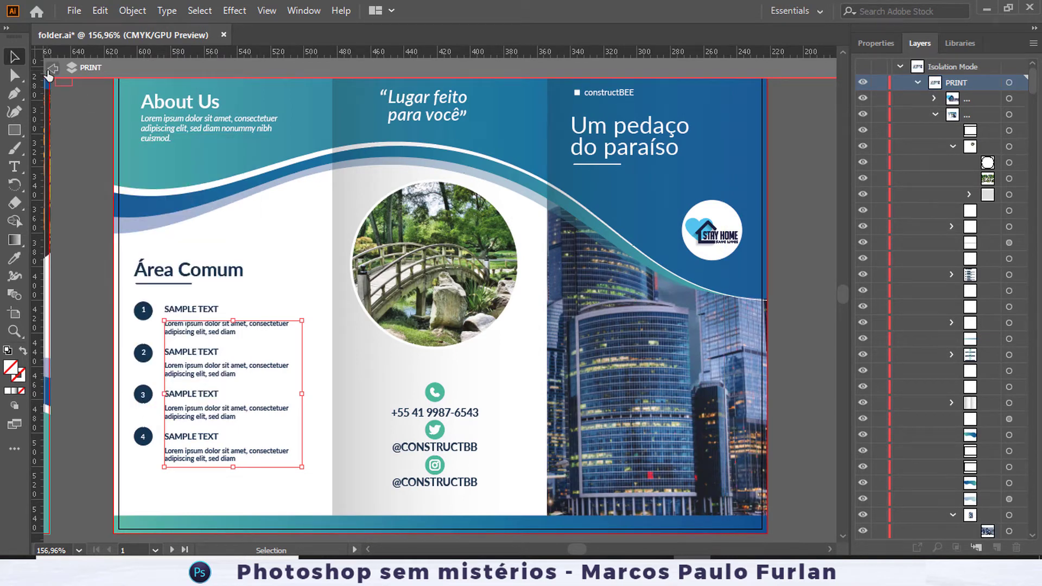
pyautogui.click(53, 68)
pyautogui.hotkey('ctrl', '-')
pyautogui.hotkey('ctrl', '-')
pyautogui.hotkey('ctrl', '-')
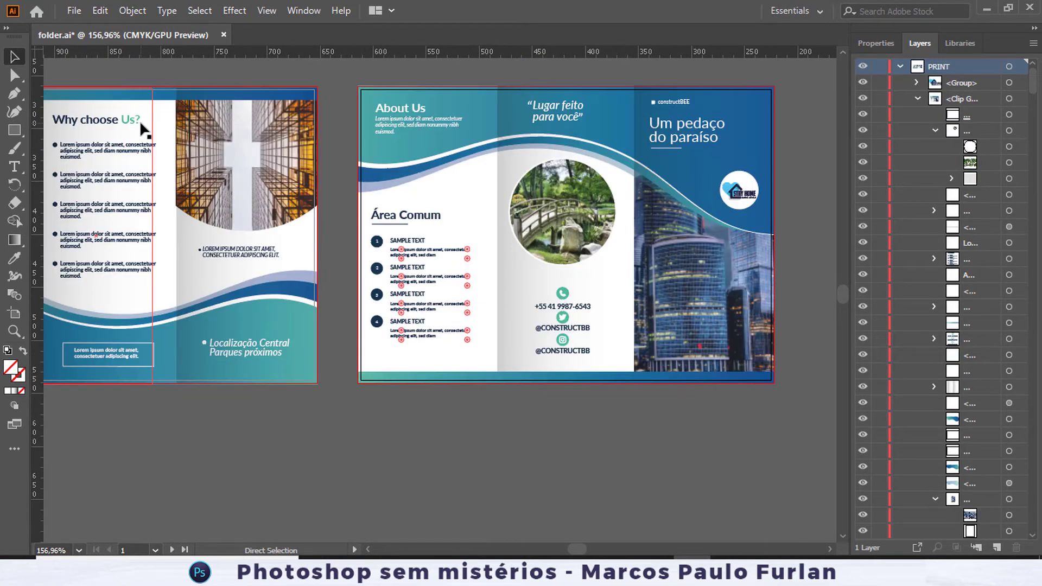
pyautogui.hotkey('ctrl', '-')
pyautogui.hotkey('ctrl', '-')
# Close folder.ai at 50% zoom, discarding the unsaved brochure changes.
pyautogui.hotkey('ctrl', '+')
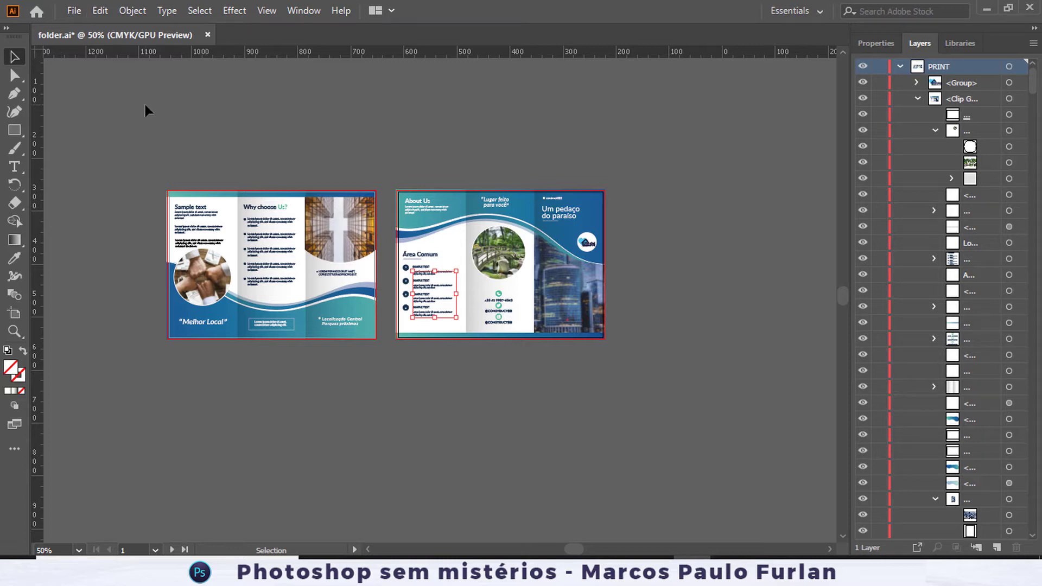
pyautogui.click(208, 34)
pyautogui.click(597, 304)
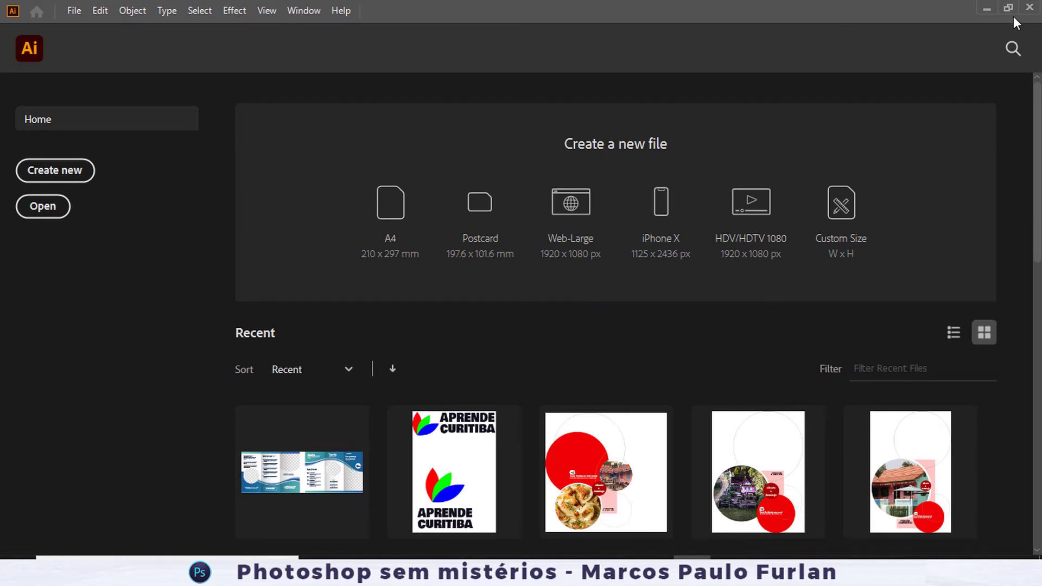
# Quit Illustrator, choosing Clear Clipboard when prompted.
pyautogui.click(1030, 9)
pyautogui.click(610, 304)
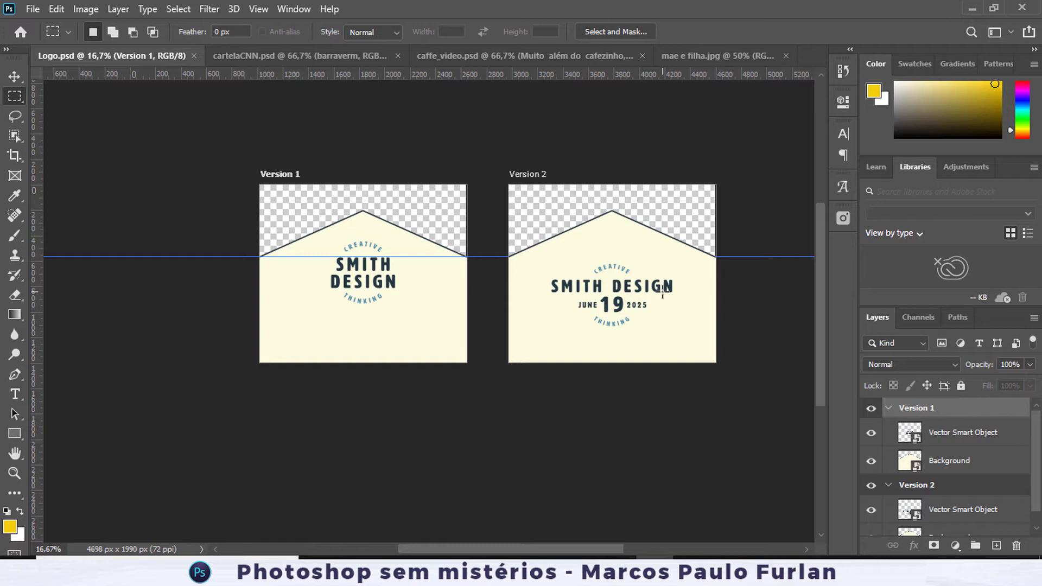
# Bring up mae e filha.jpg and the new fill or adjustment layer list.
pyautogui.click(727, 56)
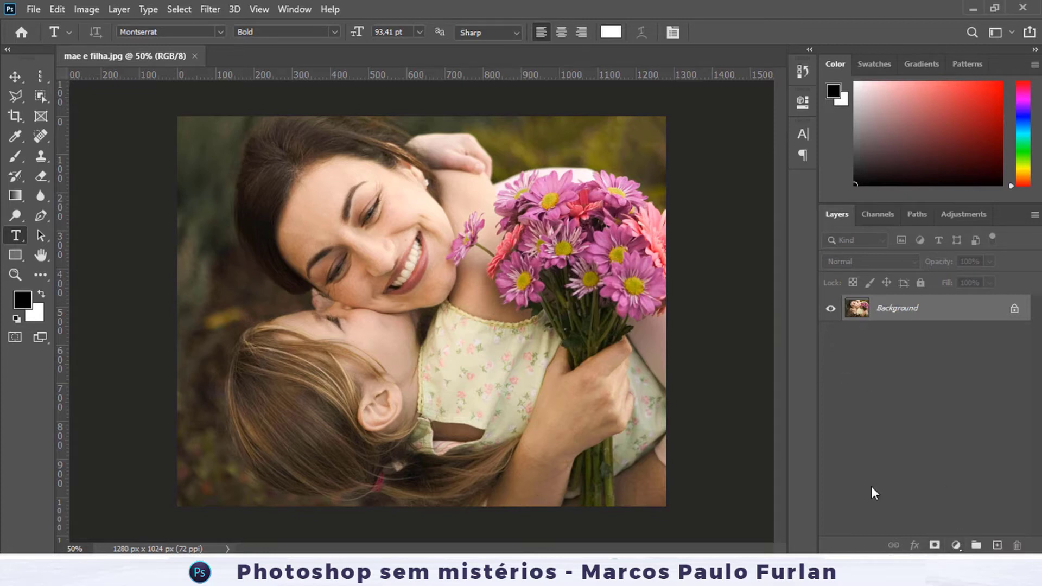
pyautogui.click(957, 546)
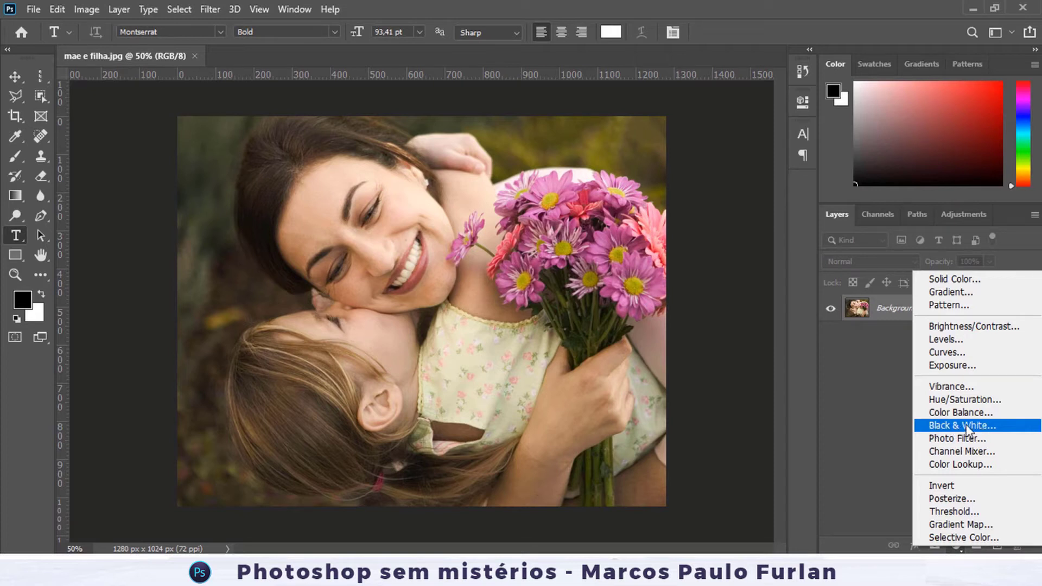
# Add a Black & White adjustment layer, raising the Reds and Yellows sliders.
pyautogui.click(966, 426)
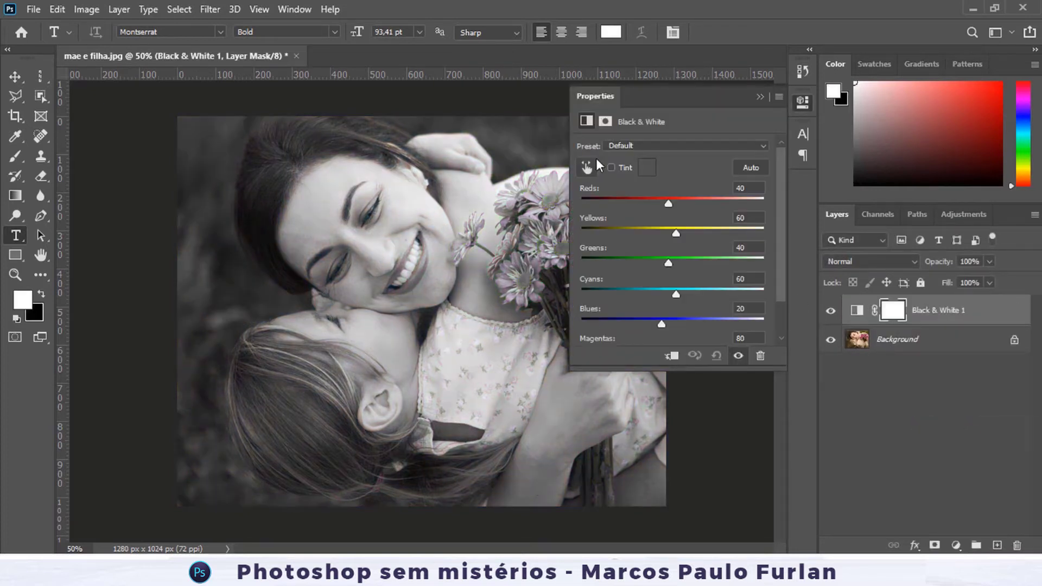
pyautogui.moveTo(675, 231)
pyautogui.mouseDown()
pyautogui.moveTo(646, 234)
pyautogui.moveTo(663, 233)
pyautogui.moveTo(658, 206)
pyautogui.moveTo(649, 236)
pyautogui.moveTo(673, 200)
pyautogui.mouseUp()
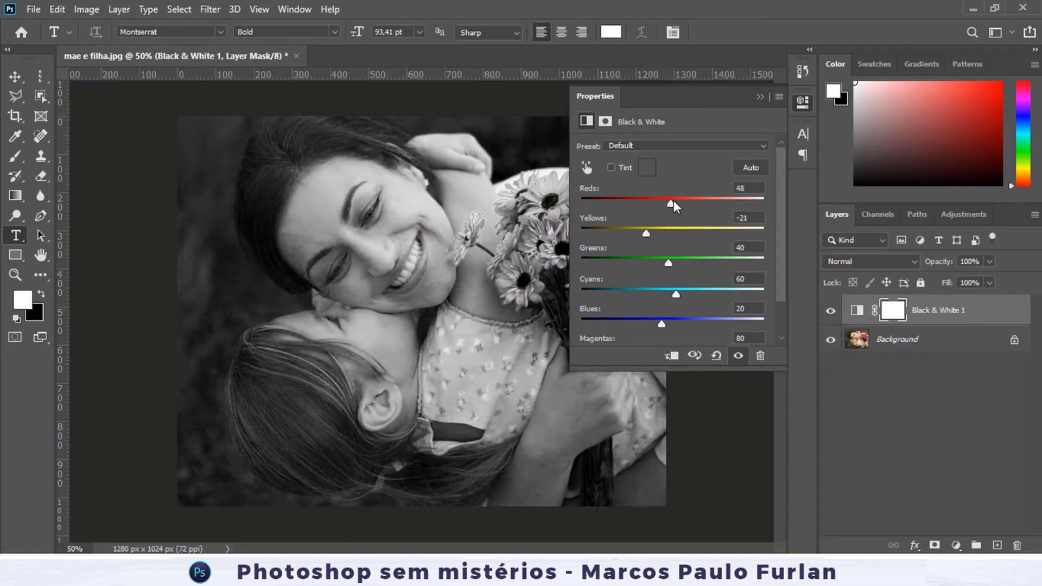
pyautogui.moveTo(647, 233); pyautogui.dragTo(653, 235)
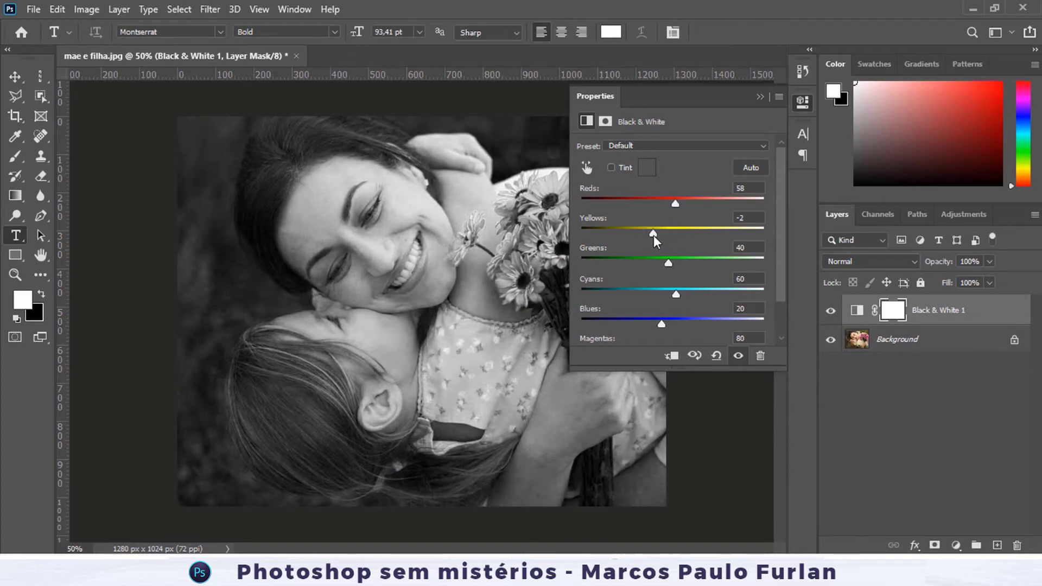
# Add a colorized Hue/Saturation layer with Hue 24, Saturation 33, Lightness 0.
pyautogui.click(956, 545)
pyautogui.click(978, 399)
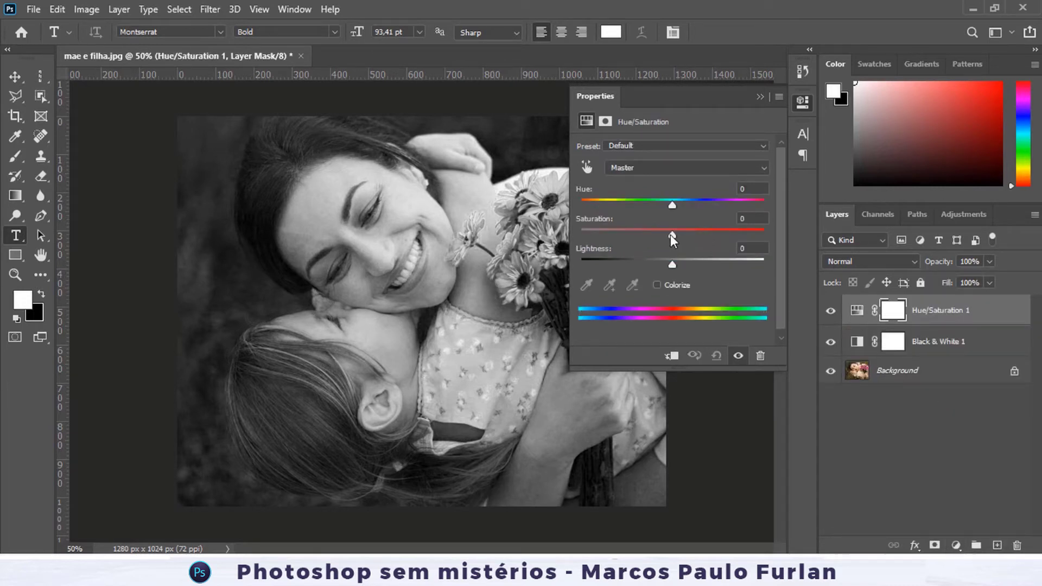
pyautogui.click(657, 285)
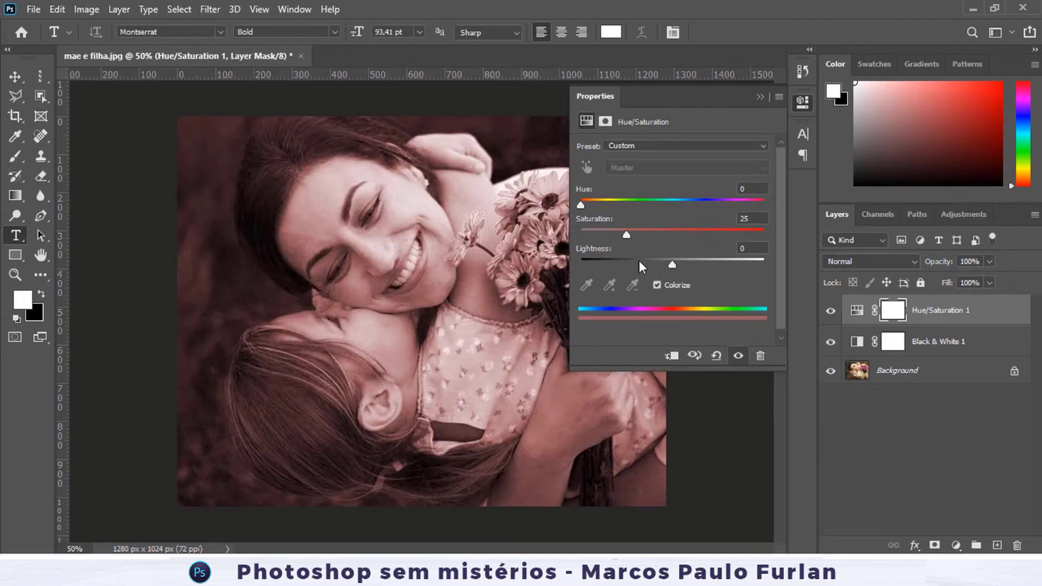
pyautogui.moveTo(581, 206); pyautogui.dragTo(606, 208)
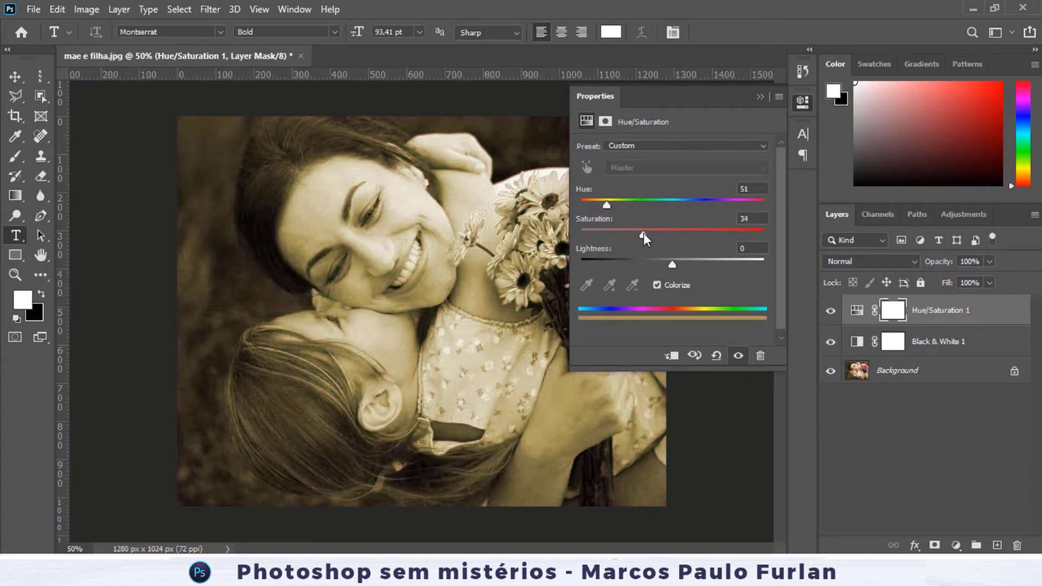
pyautogui.moveTo(672, 265)
pyautogui.mouseDown()
pyautogui.moveTo(656, 266)
pyautogui.moveTo(680, 267)
pyautogui.moveTo(624, 206)
pyautogui.moveTo(663, 214)
pyautogui.moveTo(595, 220)
pyautogui.mouseUp()
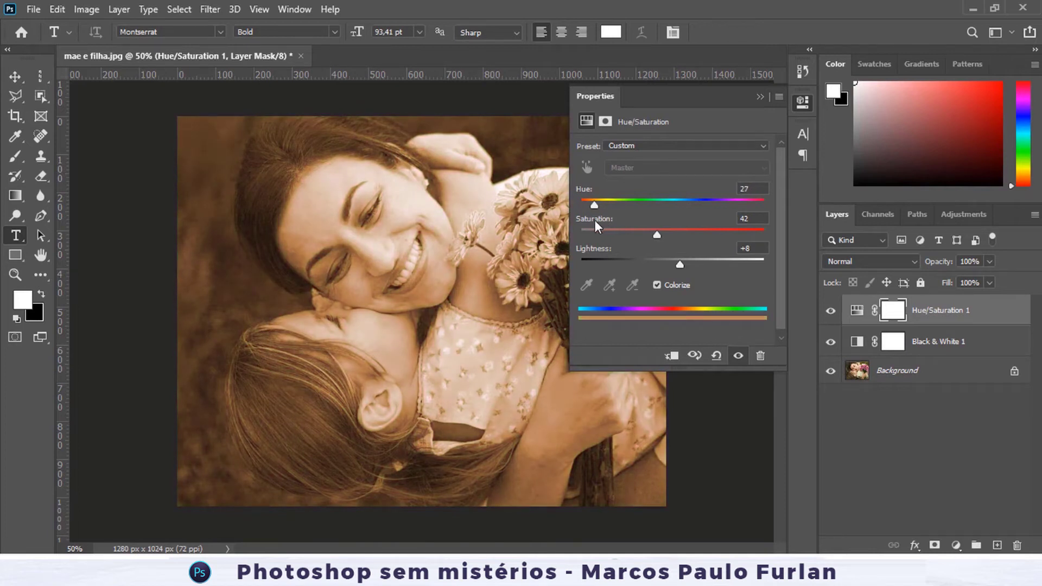
pyautogui.moveTo(656, 235)
pyautogui.mouseDown()
pyautogui.moveTo(642, 238)
pyautogui.moveTo(670, 265)
pyautogui.mouseUp()
pyautogui.click(744, 248)
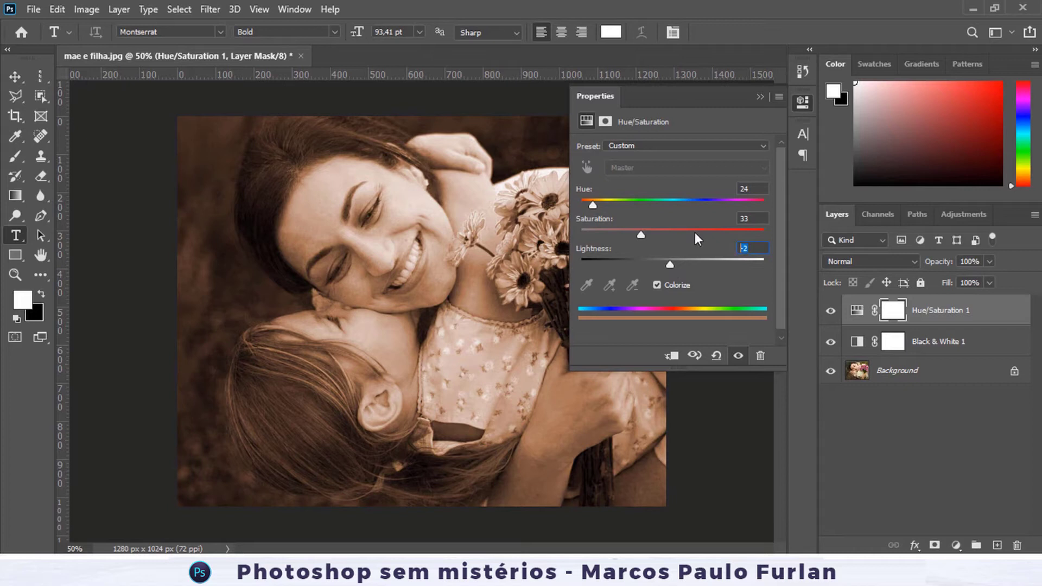
pyautogui.write('0')
pyautogui.click(956, 544)
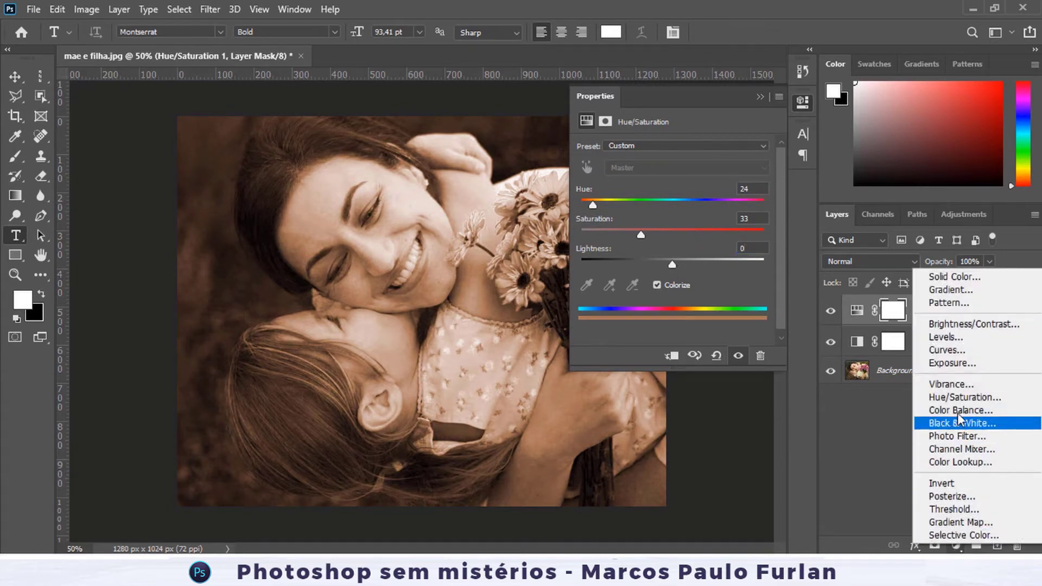
# Add a Levels layer with black and white inputs at 19 and 246 and output white at 249.
pyautogui.click(966, 339)
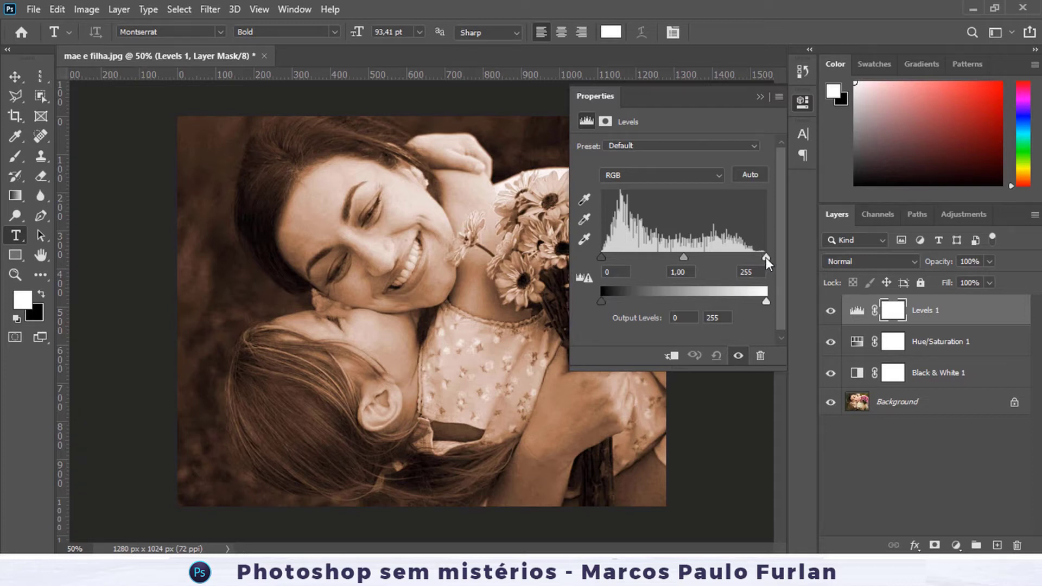
pyautogui.moveTo(766, 257)
pyautogui.mouseDown()
pyautogui.moveTo(738, 263)
pyautogui.moveTo(761, 262)
pyautogui.mouseUp()
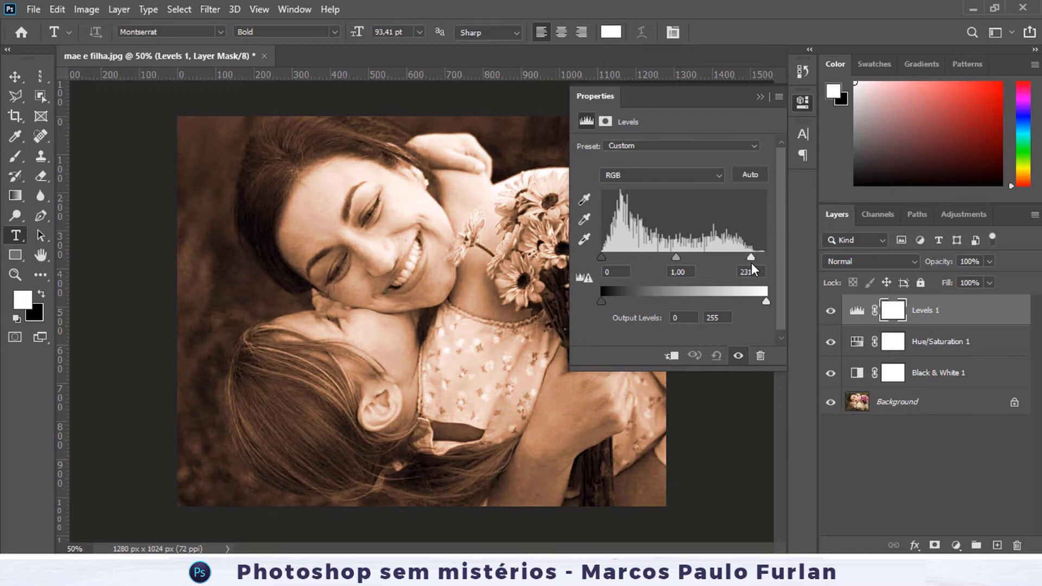
pyautogui.moveTo(600, 257); pyautogui.dragTo(613, 258)
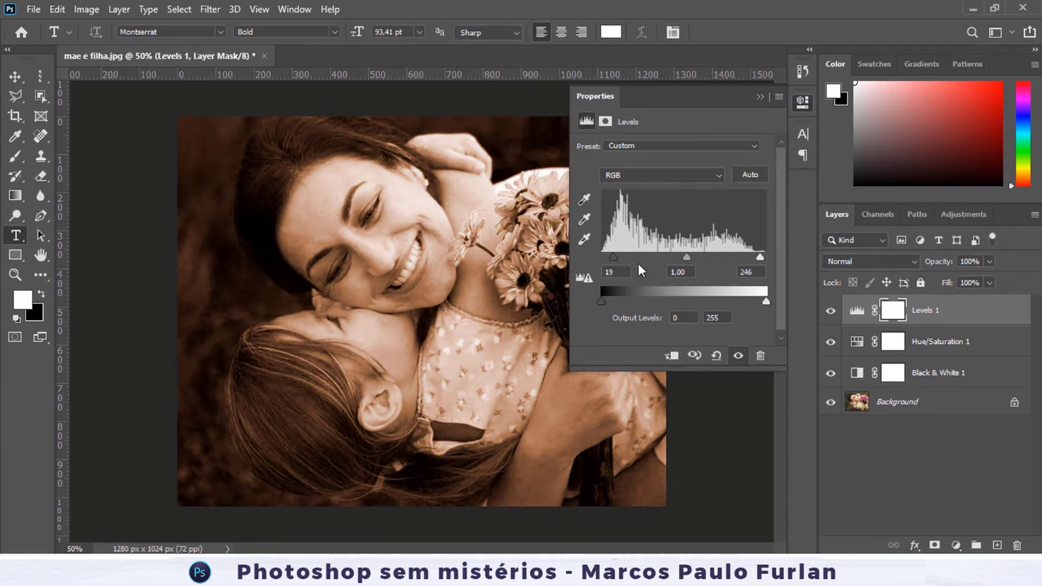
pyautogui.moveTo(688, 257); pyautogui.dragTo(681, 261)
pyautogui.moveTo(602, 299); pyautogui.dragTo(602, 305)
pyautogui.moveTo(766, 302); pyautogui.dragTo(762, 302)
pyautogui.click(959, 547)
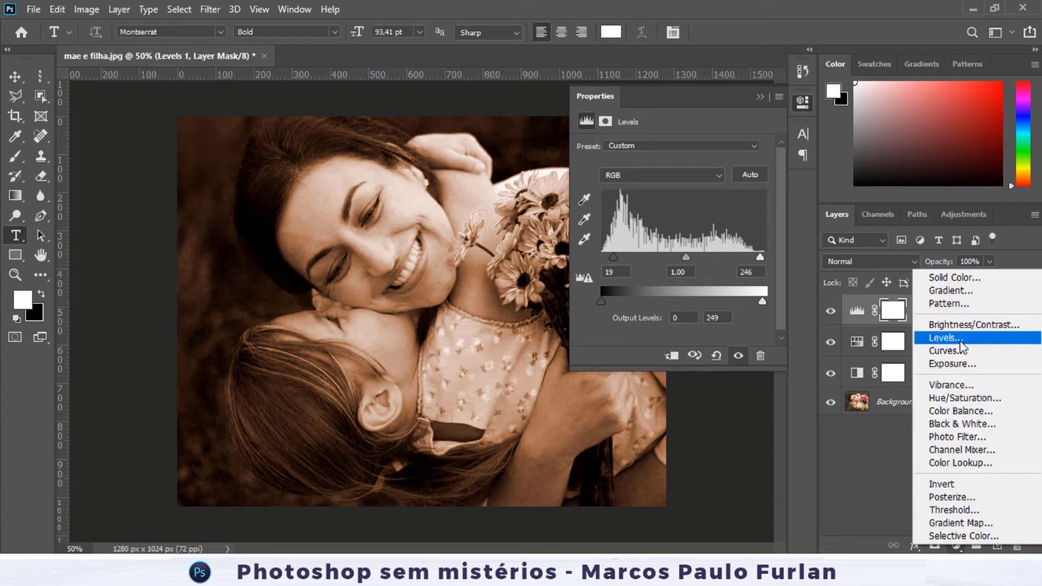
# Add a Brightness/Contrast layer at brightness 11 and contrast 21, then close Properties.
pyautogui.click(963, 325)
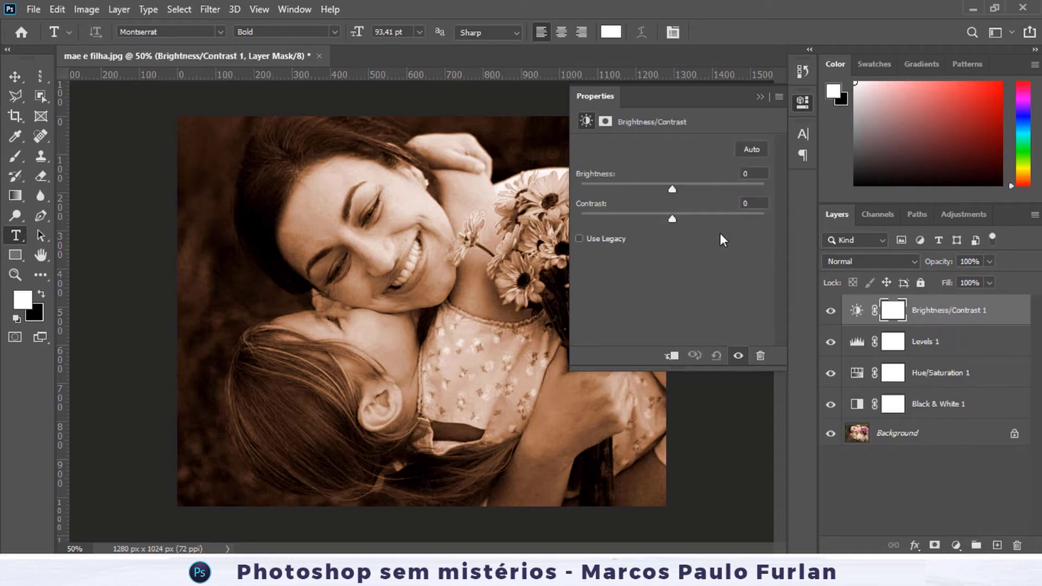
pyautogui.moveTo(676, 217)
pyautogui.mouseDown()
pyautogui.moveTo(692, 217)
pyautogui.moveTo(682, 188)
pyautogui.mouseUp()
pyautogui.click(801, 103)
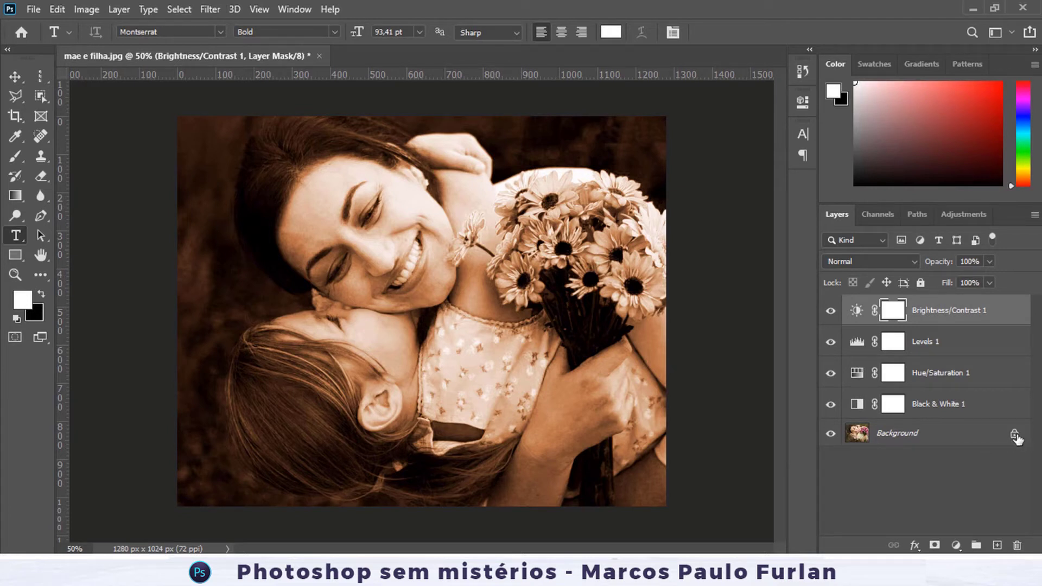
# Unlock the photo layer, make it the Background again via Background from Layer, and select the Move tool.
pyautogui.click(1014, 436)
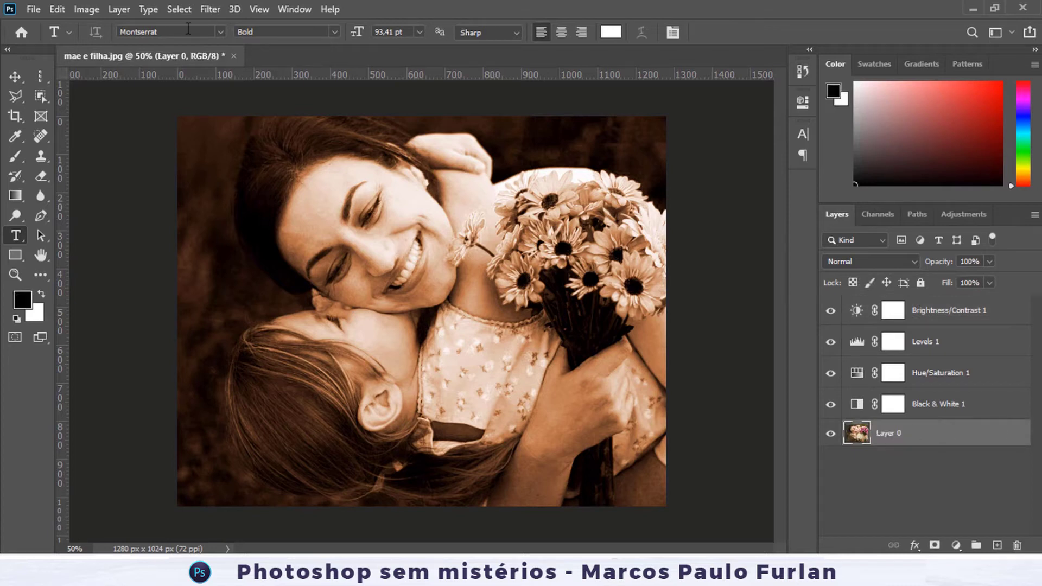
pyautogui.click(117, 8)
pyautogui.moveTo(361, 54)
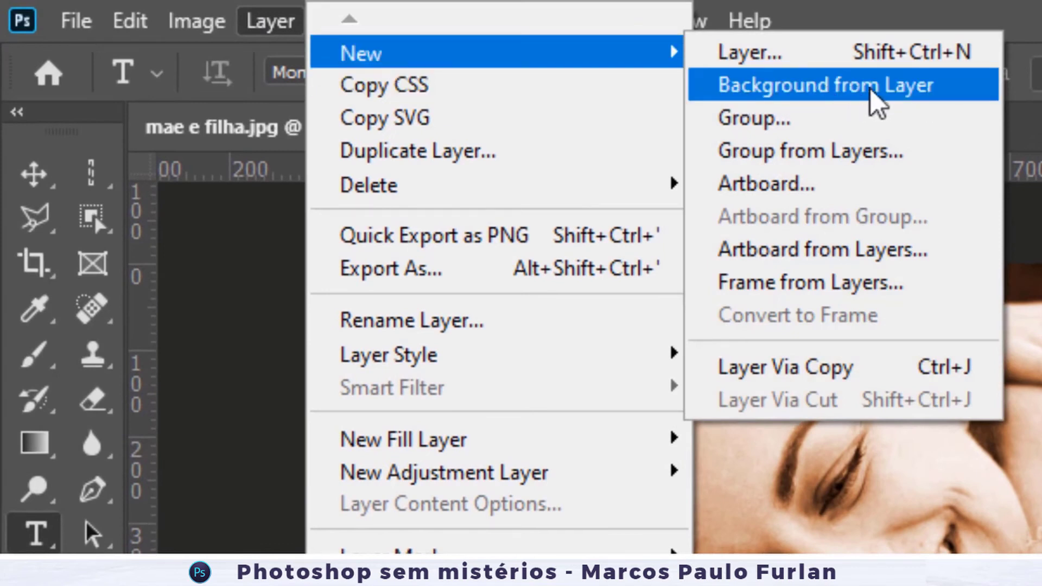
pyautogui.click(869, 91)
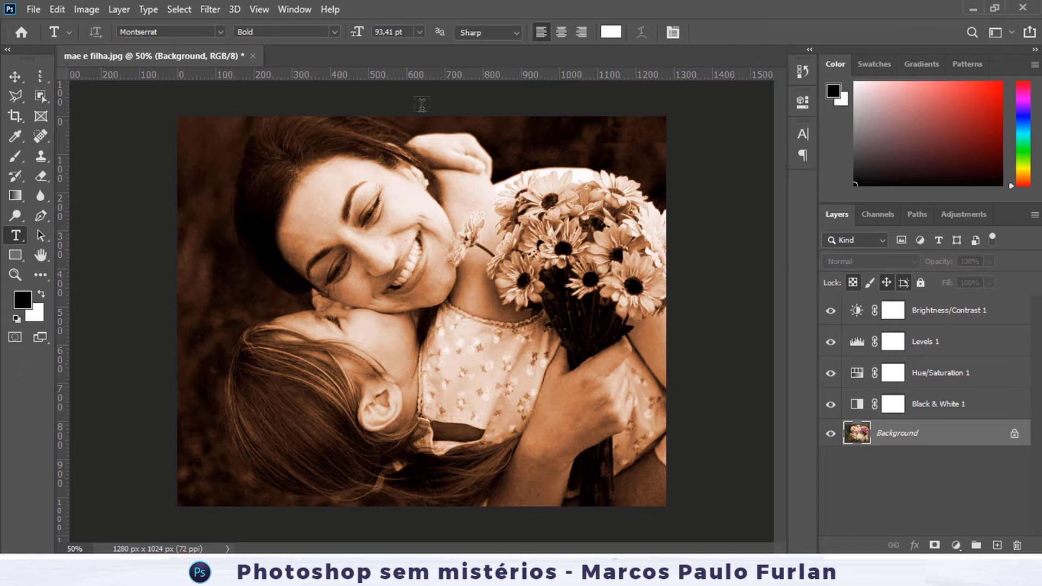
pyautogui.click(24, 74)
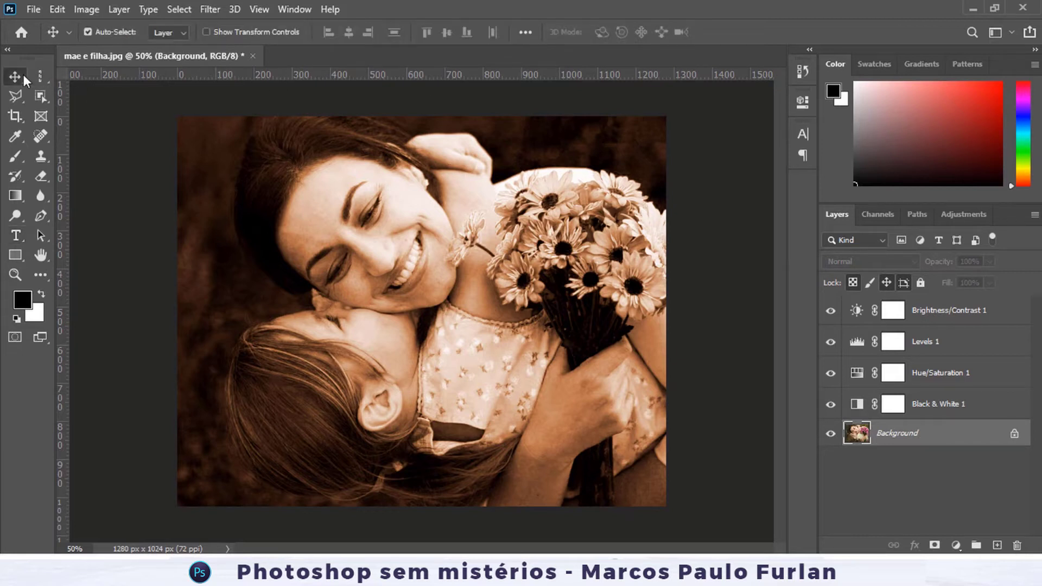
pyautogui.click(34, 10)
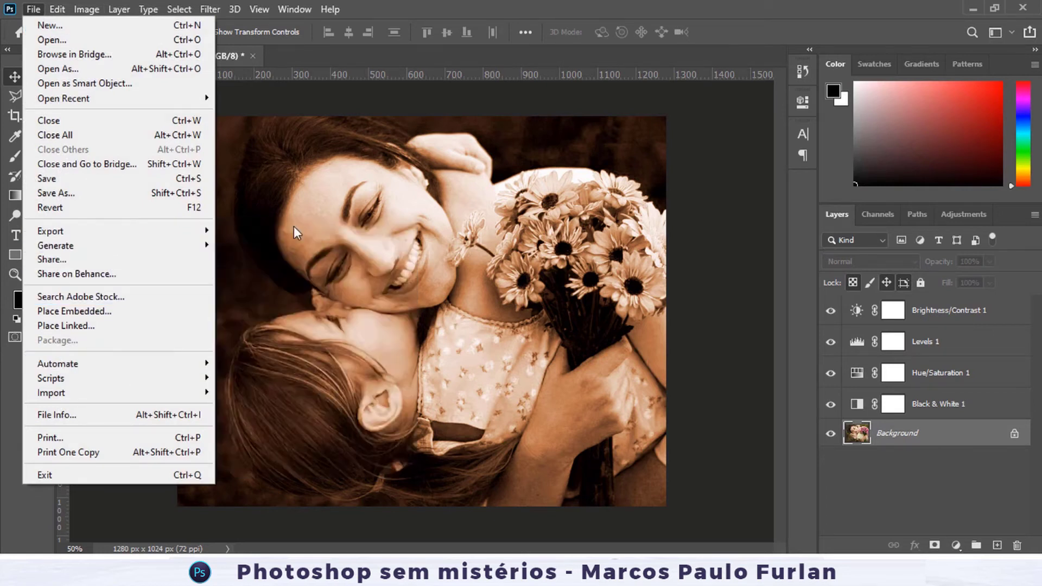
pyautogui.moveTo(284, 34)
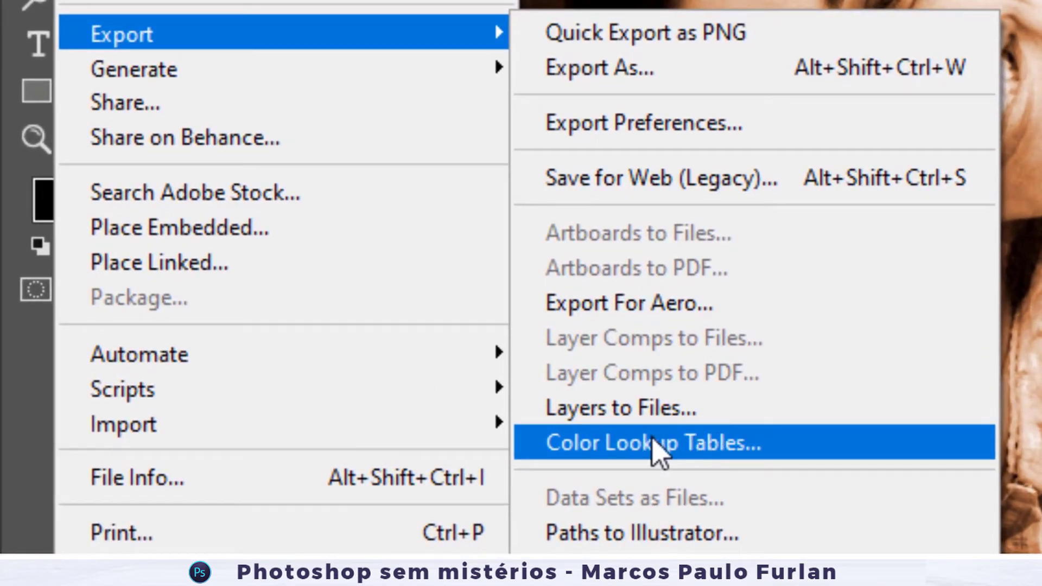
# Export Color Lookup Tables with description 'sephia0305' to the desktop (Área de Trabalho).
pyautogui.click(724, 453)
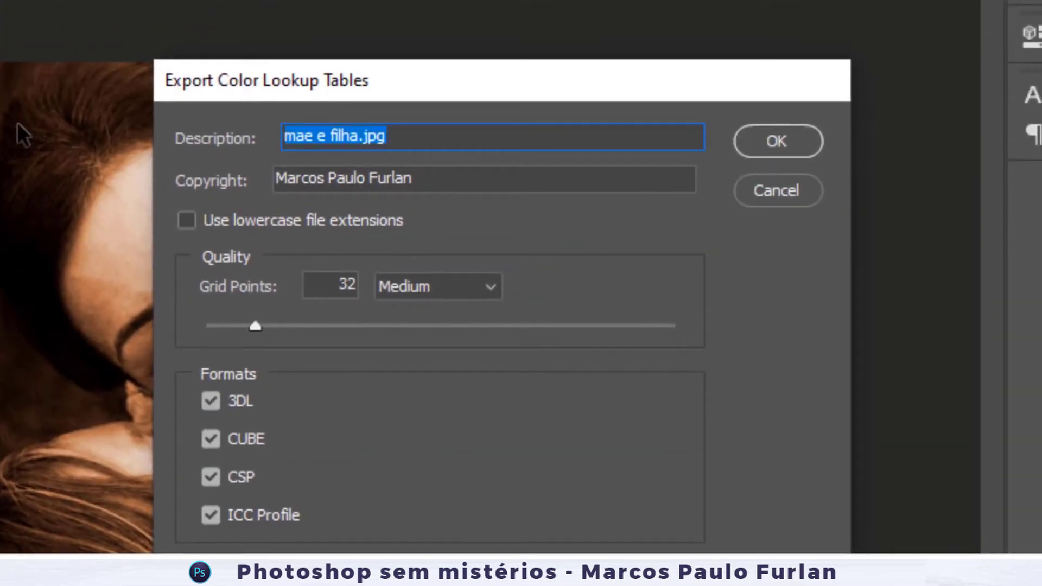
pyautogui.write('sphia')
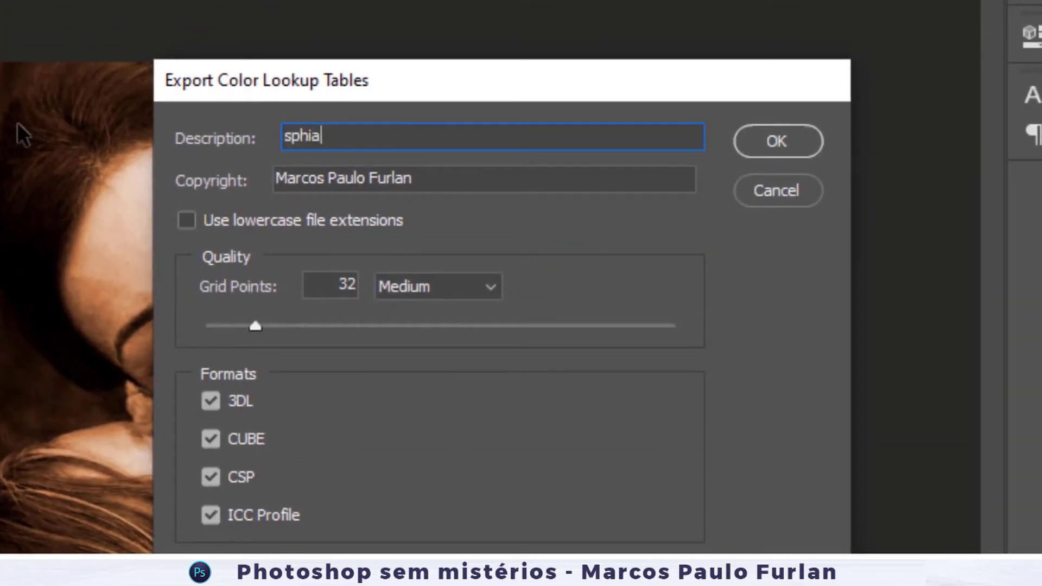
pyautogui.press('BackSpace')
pyautogui.press('BackSpace')
pyautogui.press('BackSpace')
pyautogui.press('BackSpace')
pyautogui.write('ephia0305')
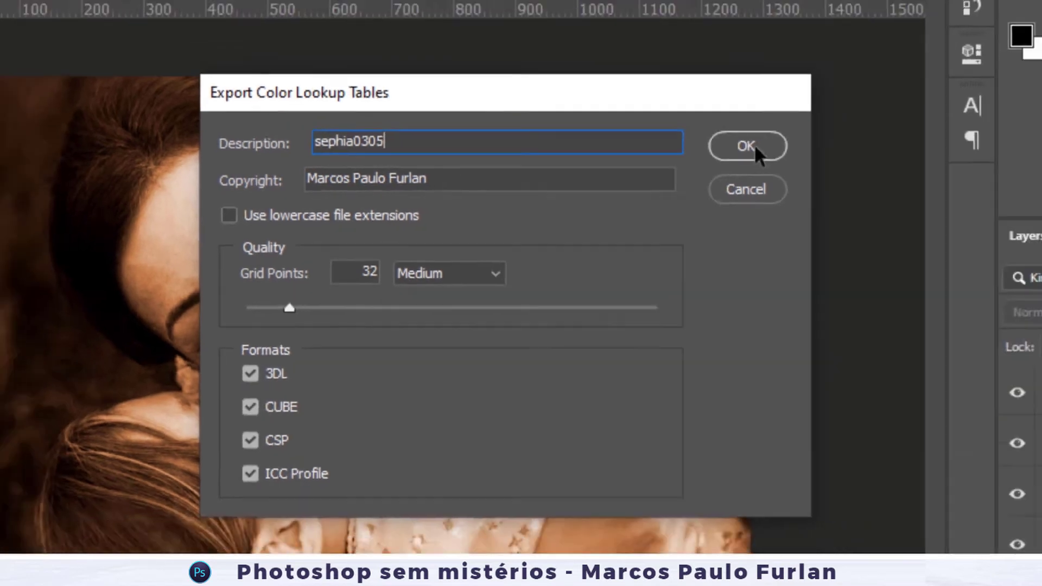
pyautogui.click(776, 142)
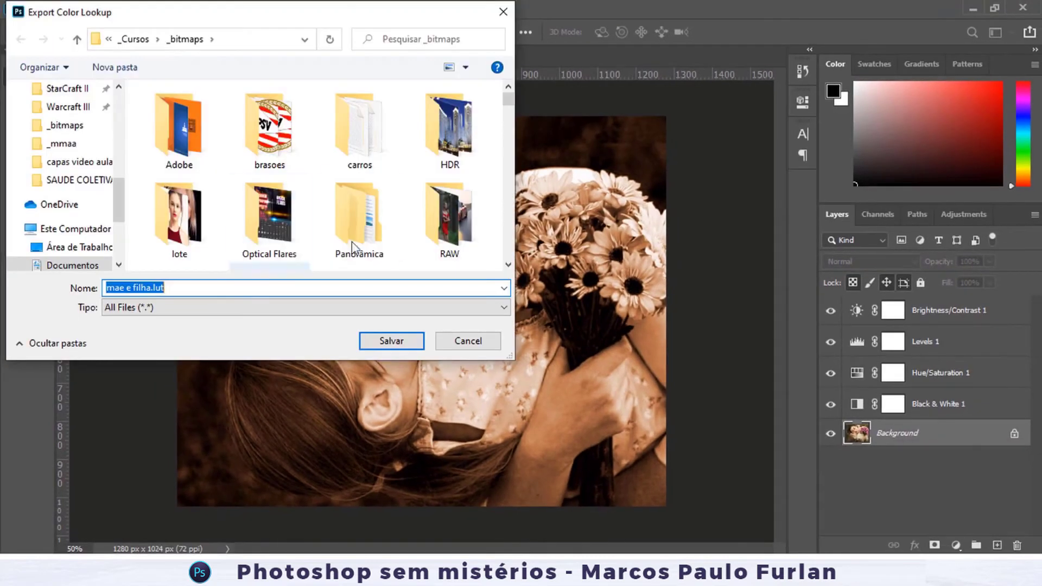
pyautogui.moveTo(122, 209); pyautogui.dragTo(120, 114)
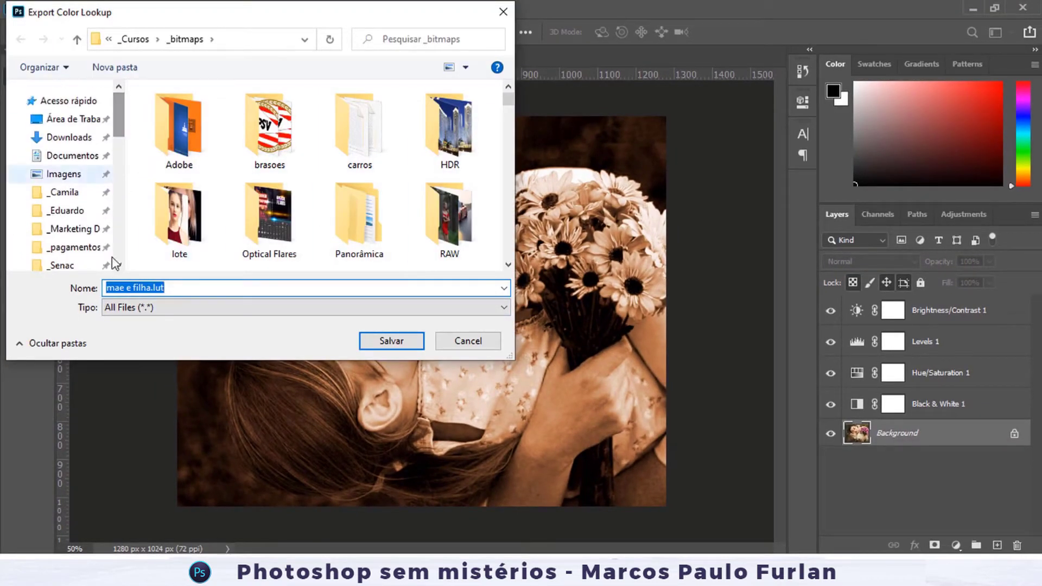
pyautogui.click(73, 119)
pyautogui.click(380, 340)
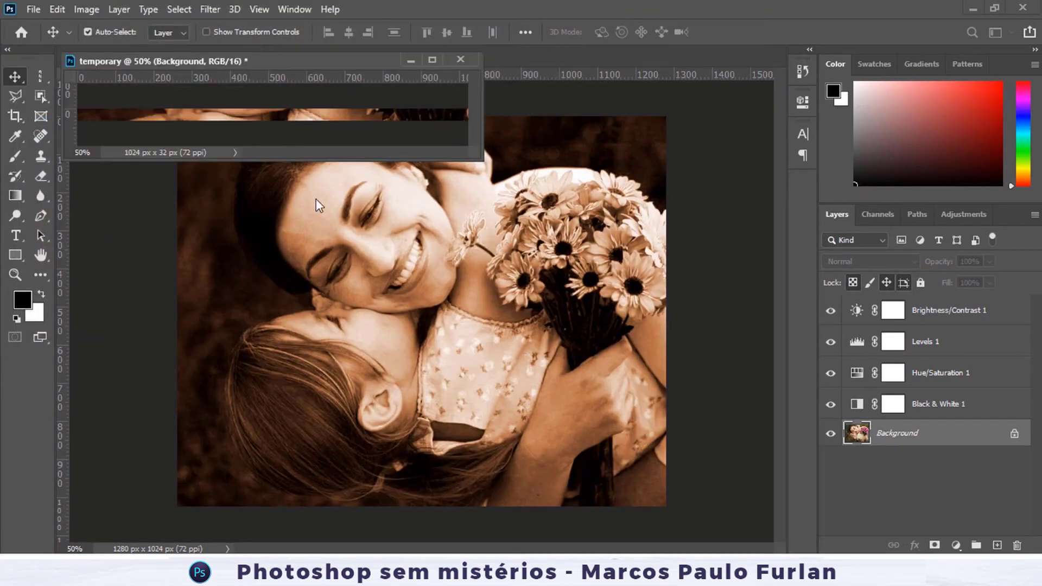
# Revert the photo to its original colours and minimize Photoshop.
pyautogui.click(33, 9)
pyautogui.click(69, 212)
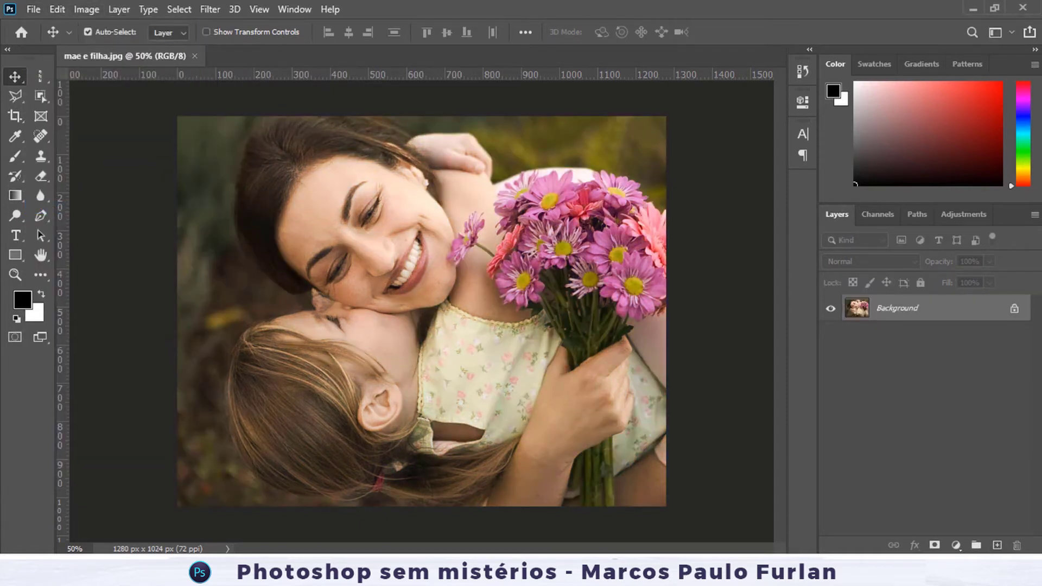
pyautogui.click(972, 8)
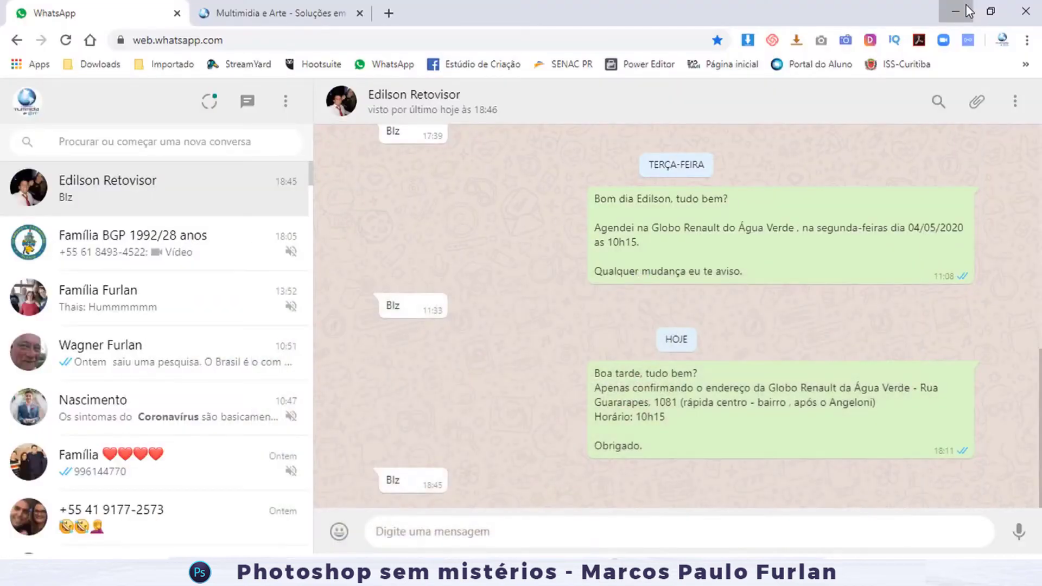
# Box-select the four mae e filha LUT files (3DL, CUBE, CSP, ICC) on the desktop, then restore Photoshop.
pyautogui.click(968, 6)
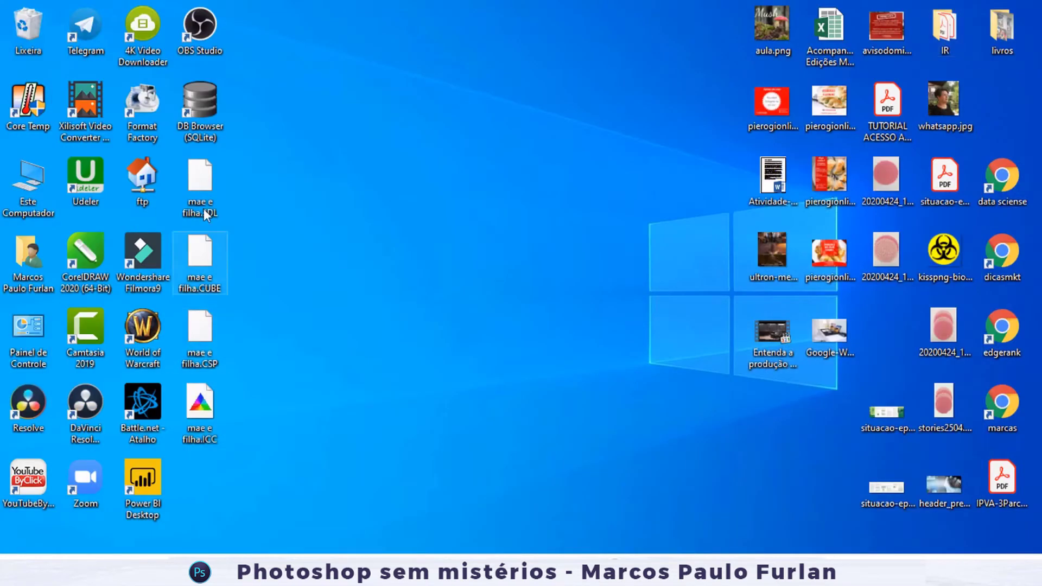
pyautogui.moveTo(245, 155); pyautogui.dragTo(174, 445)
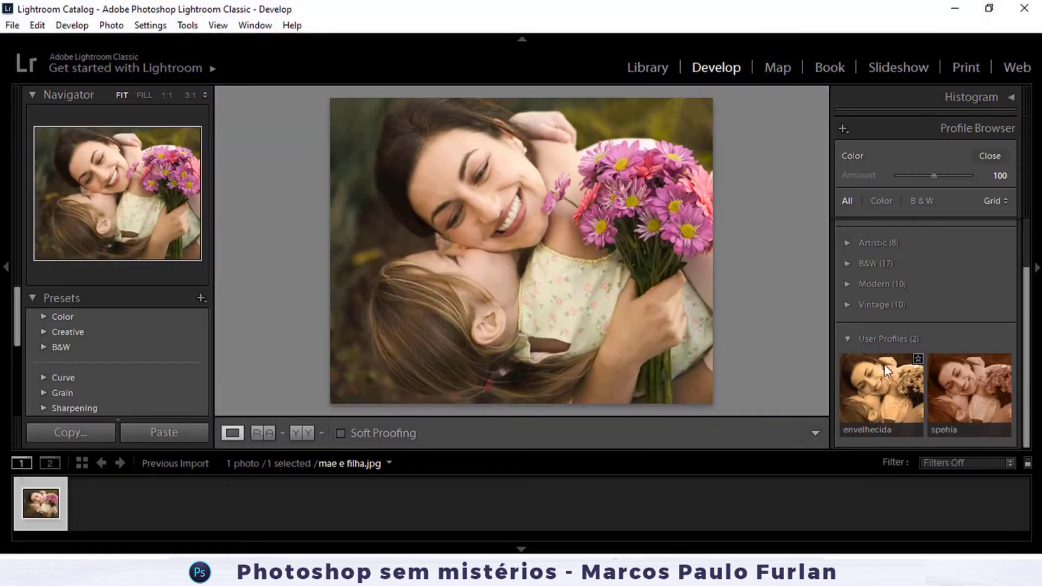
pyautogui.click(884, 364)
pyautogui.click(956, 399)
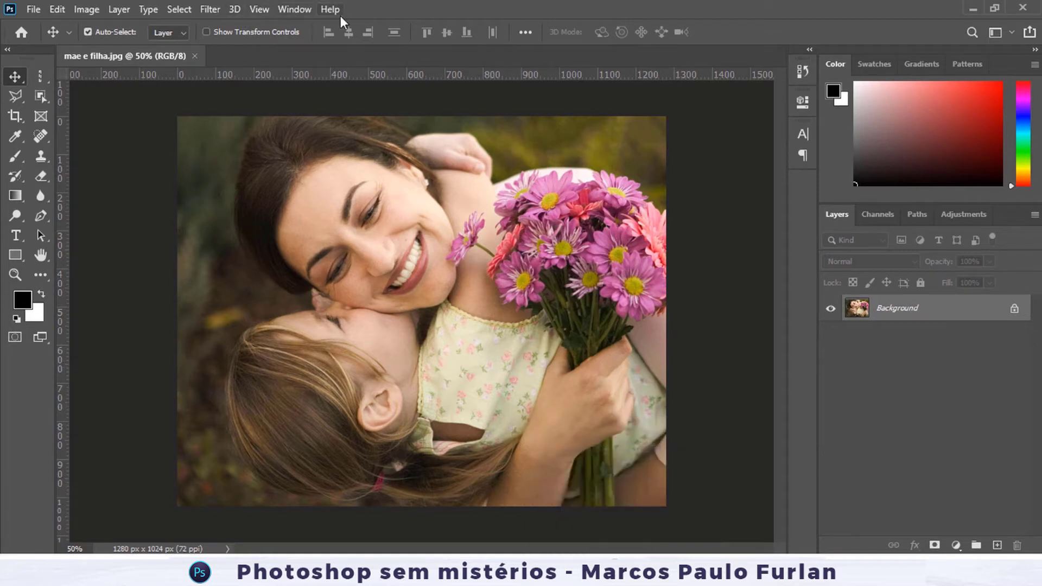
# Open the photo in the Camera Raw Filter with Presets shown, and hold Alt to make a profile.
pyautogui.click(209, 7)
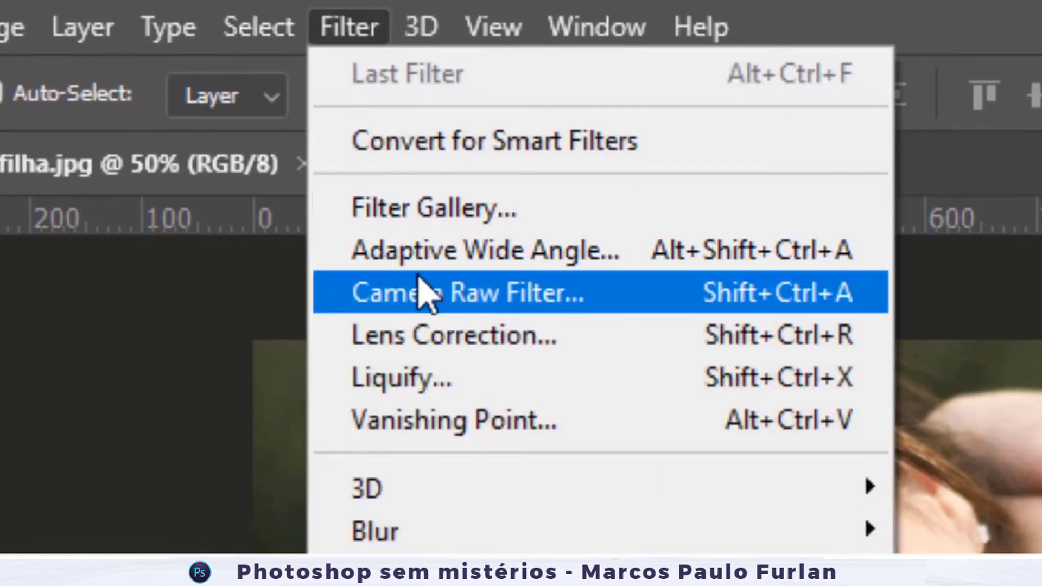
pyautogui.click(530, 295)
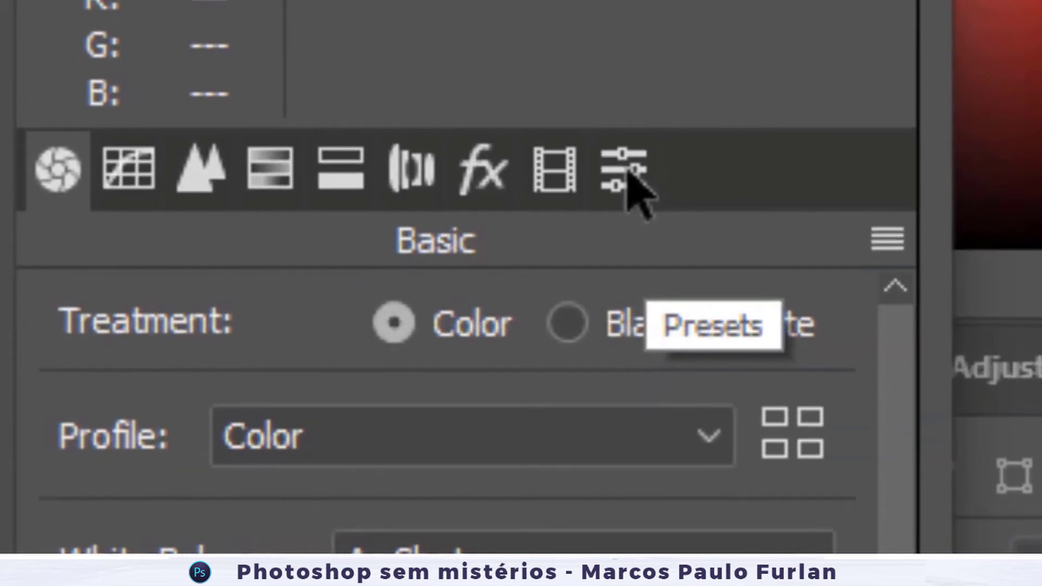
pyautogui.click(893, 177)
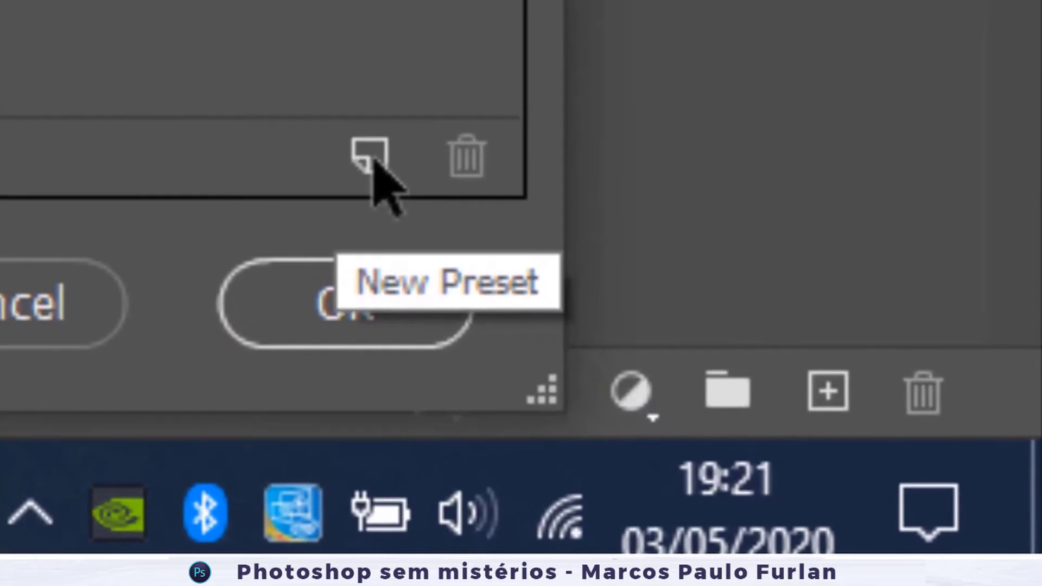
pyautogui.click(373, 159)
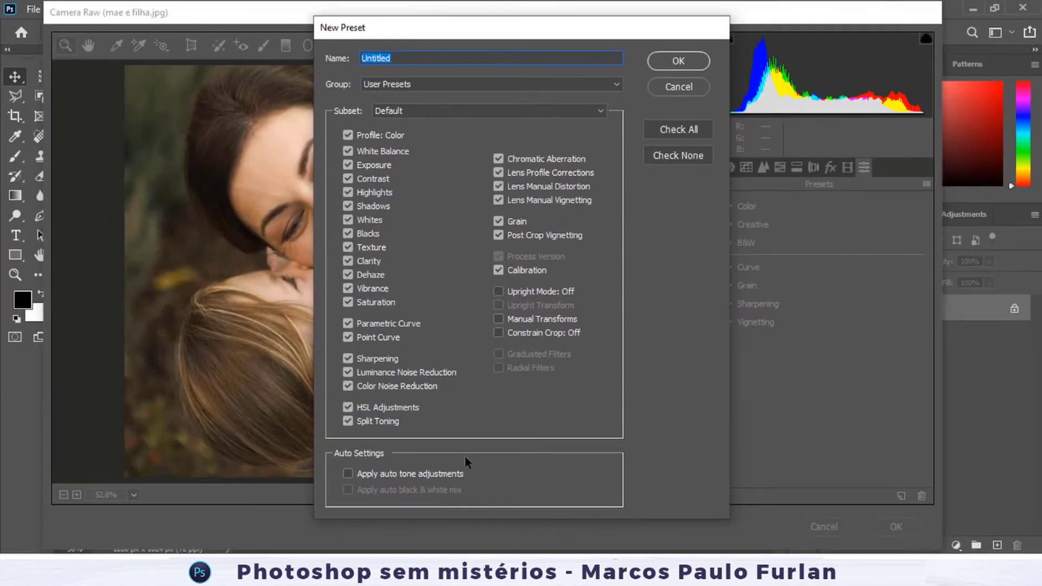
pyautogui.click(685, 88)
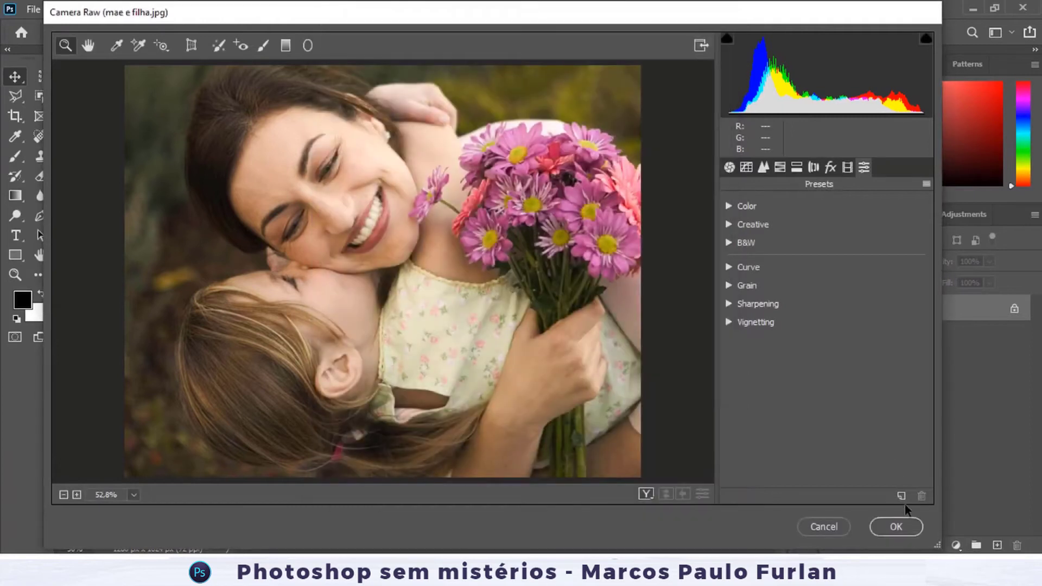
pyautogui.press('alt')
# Start a New Profile named 'sephia-strong' in the User Profiles group.
pyautogui.keyDown('alt'); pyautogui.click(901, 497); pyautogui.keyUp('alt')
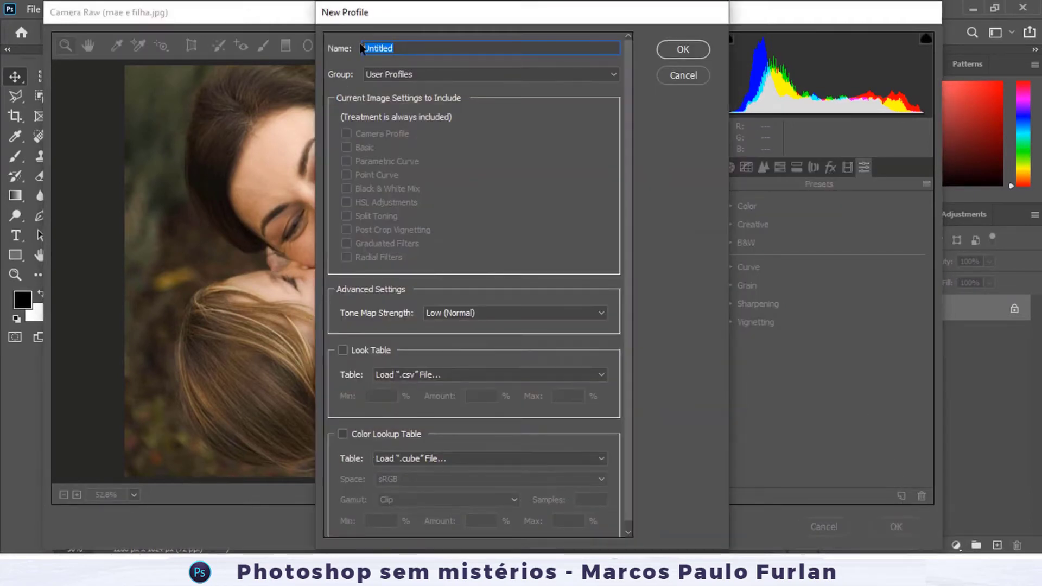
pyautogui.write('s')
pyautogui.write('ephia')
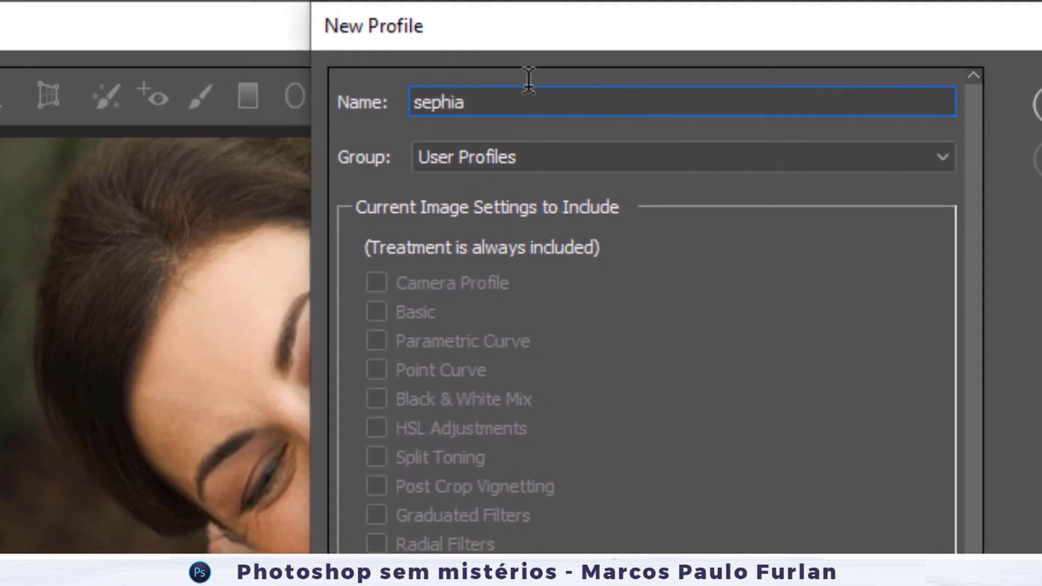
pyautogui.write('t')
pyautogui.press('BackSpace')
pyautogui.write('orng')
pyautogui.press('BackSpace')
pyautogui.press('BackSpace')
pyautogui.press('BackSpace')
pyautogui.press('BackSpace')
pyautogui.write('rong')
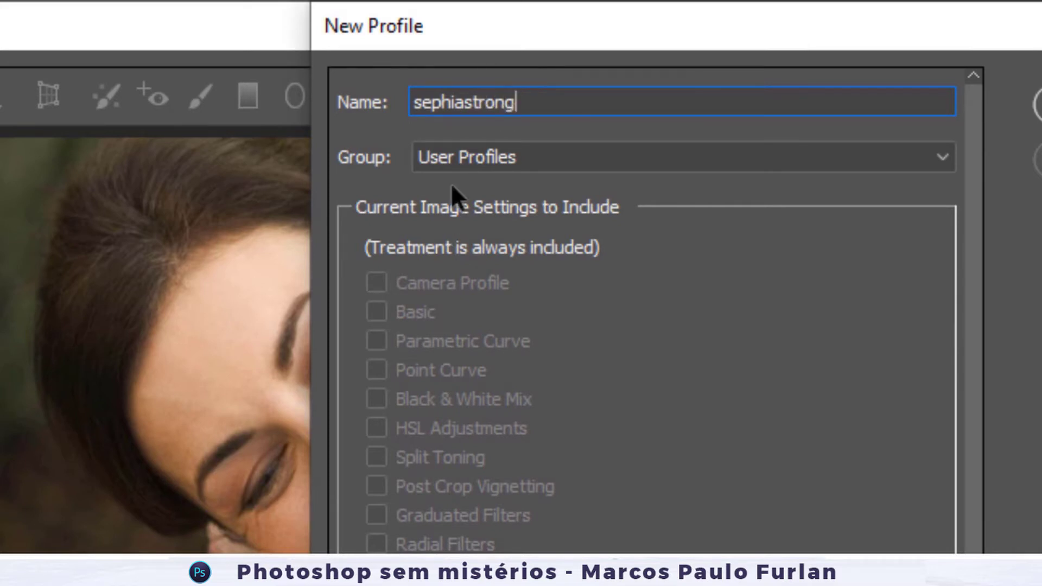
pyautogui.click(465, 102)
pyautogui.write('-')
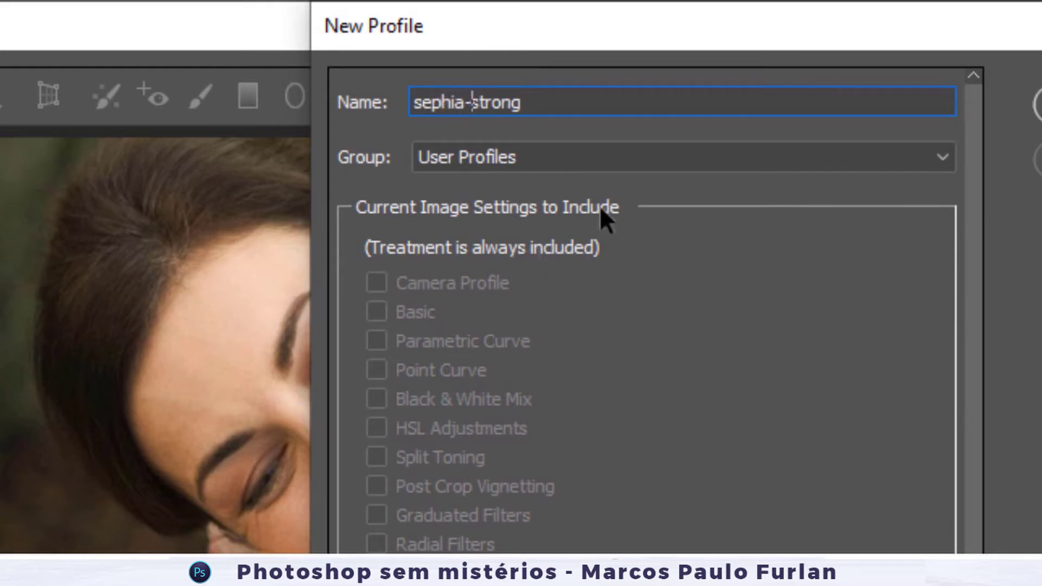
pyautogui.click(486, 165)
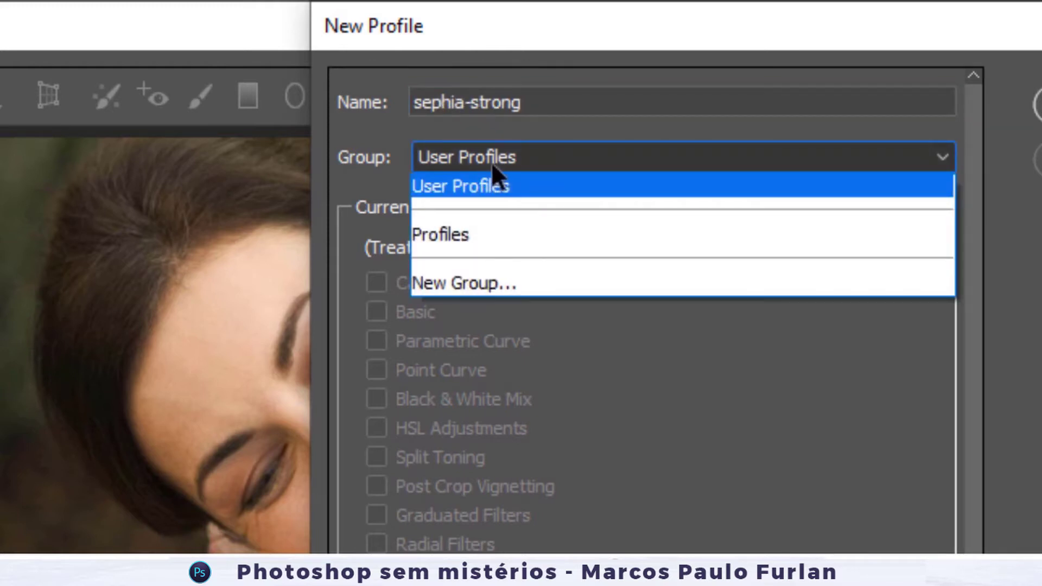
pyautogui.click(492, 166)
# Enable Color Lookup Table with mae e filha.CUBE loaded and save the profile.
pyautogui.scroll(-6, 479, 158)
pyautogui.scroll(-3, 510, 200)
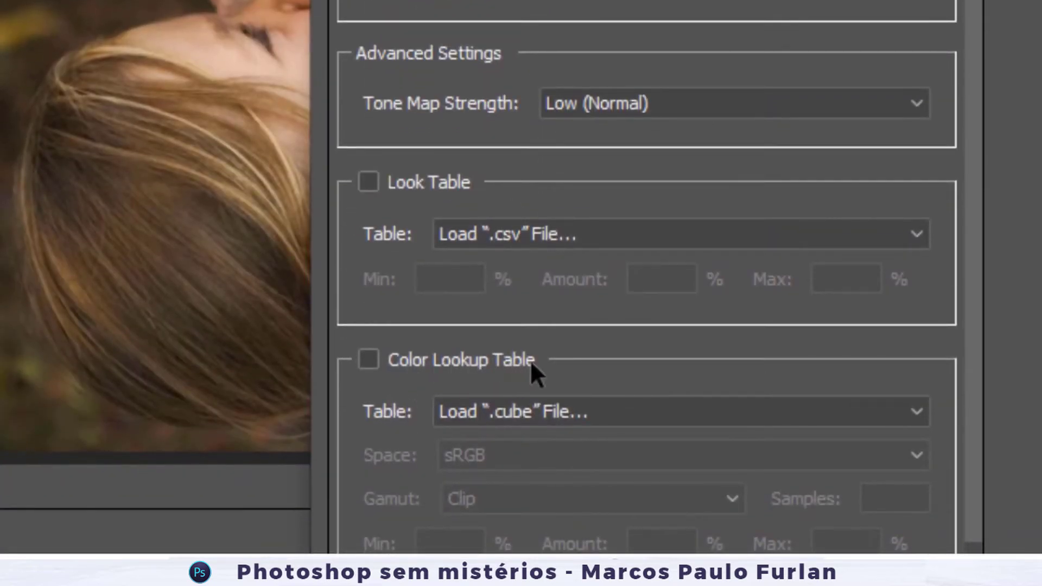
pyautogui.click(375, 362)
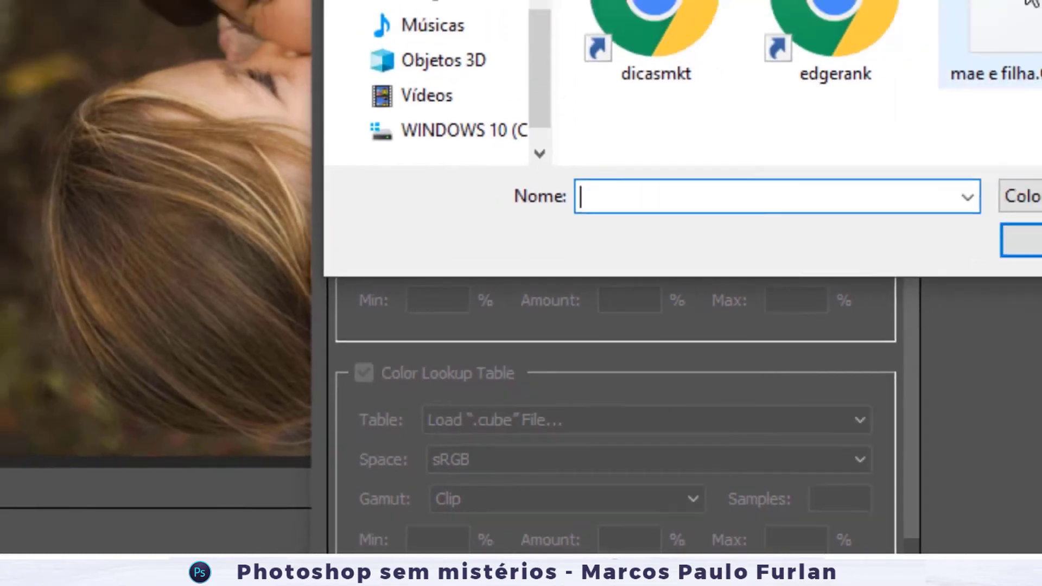
pyautogui.click(700, 245)
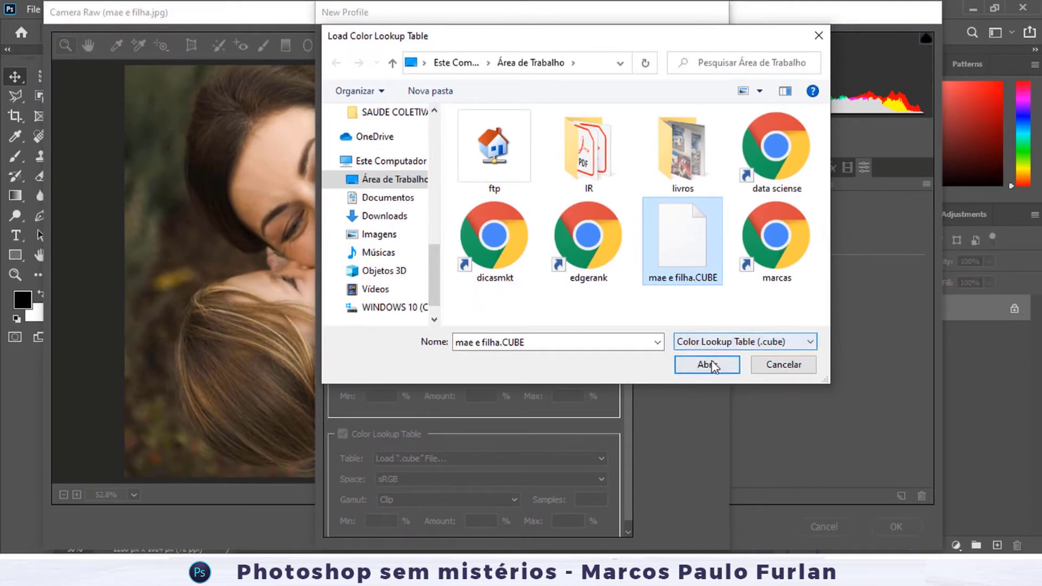
pyautogui.click(711, 360)
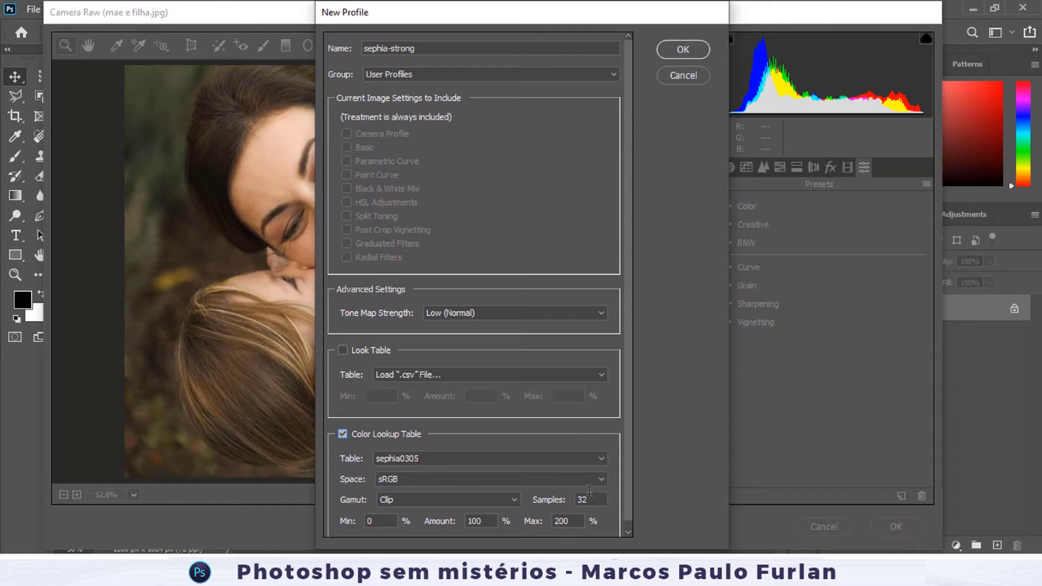
pyautogui.click(628, 531)
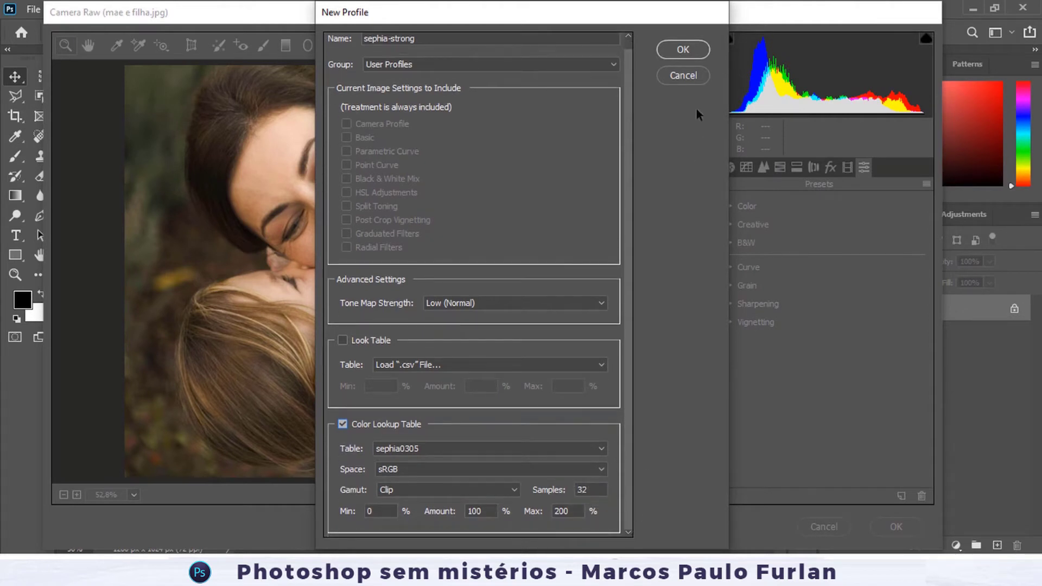
pyautogui.click(699, 50)
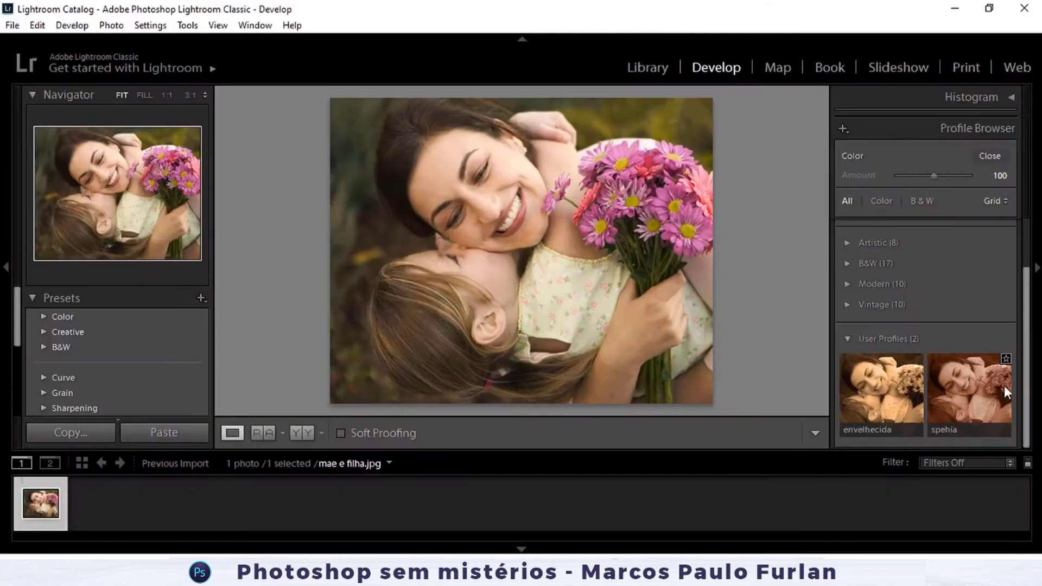
pyautogui.scroll(2, 1020, 336)
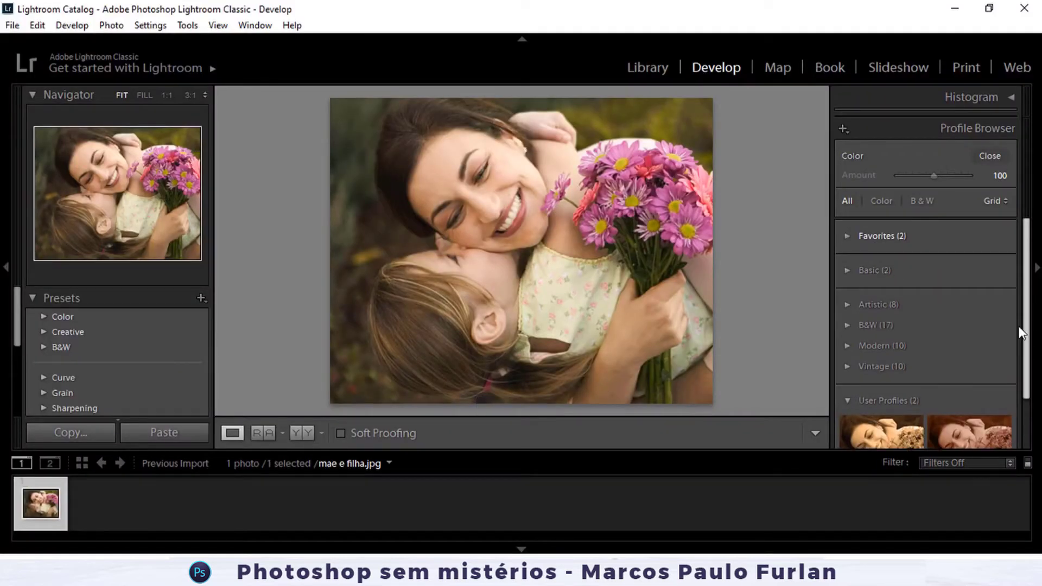
pyautogui.scroll(-2, 1020, 336)
pyautogui.click(847, 339)
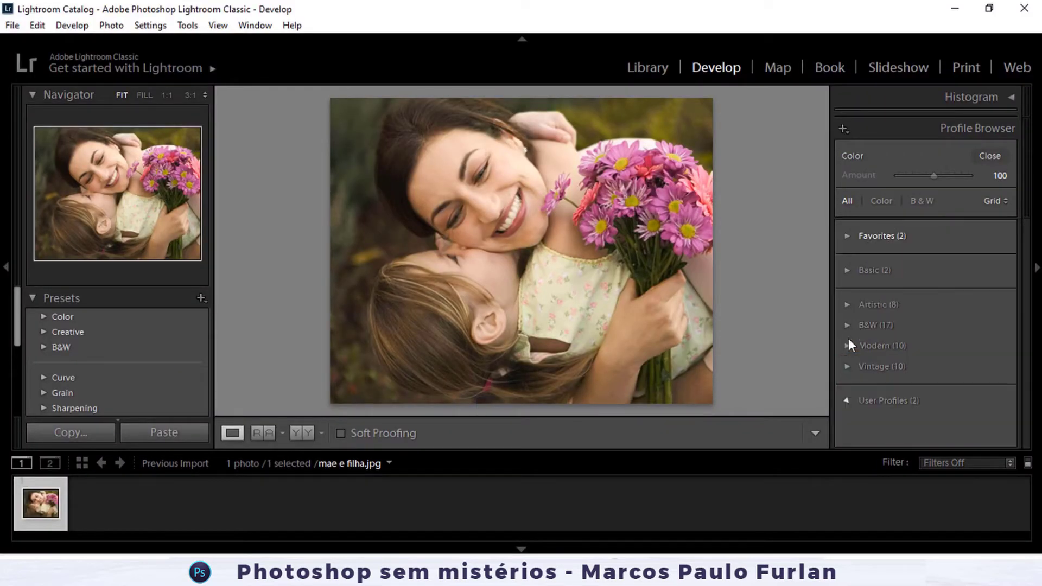
pyautogui.click(847, 400)
pyautogui.scroll(-2, 901, 413)
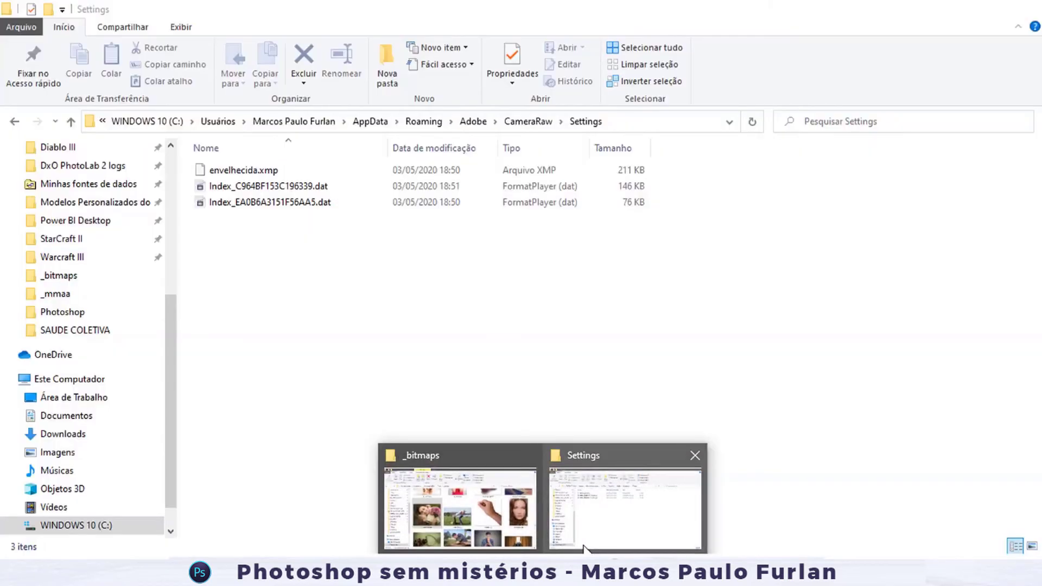
# Go to the user's home folder under C: > Usuários and show hidden items.
pyautogui.click(583, 547)
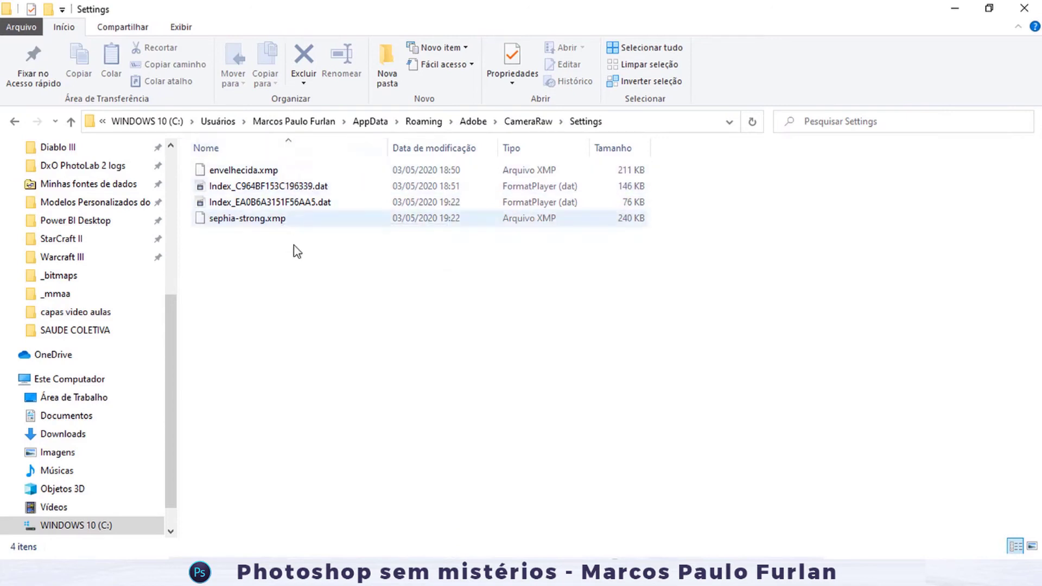
pyautogui.click(217, 123)
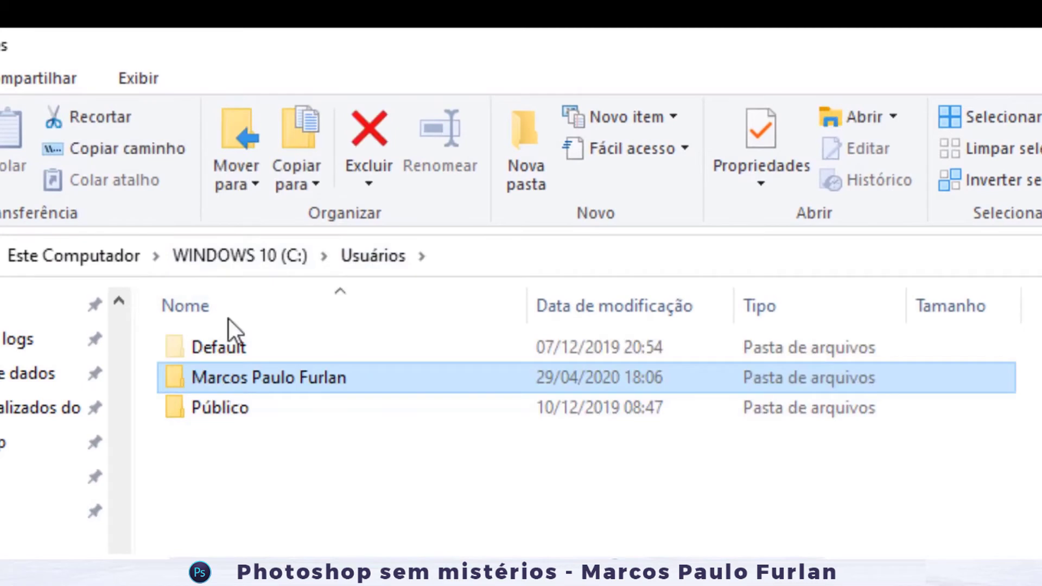
pyautogui.click(236, 244)
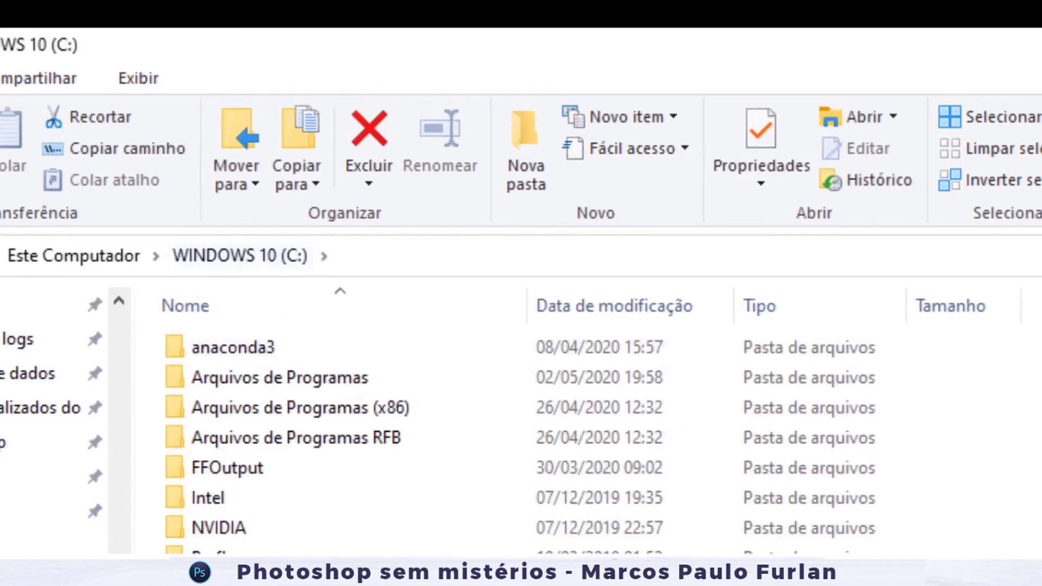
pyautogui.hotkey('alt', 'Left')
pyautogui.click(314, 390)
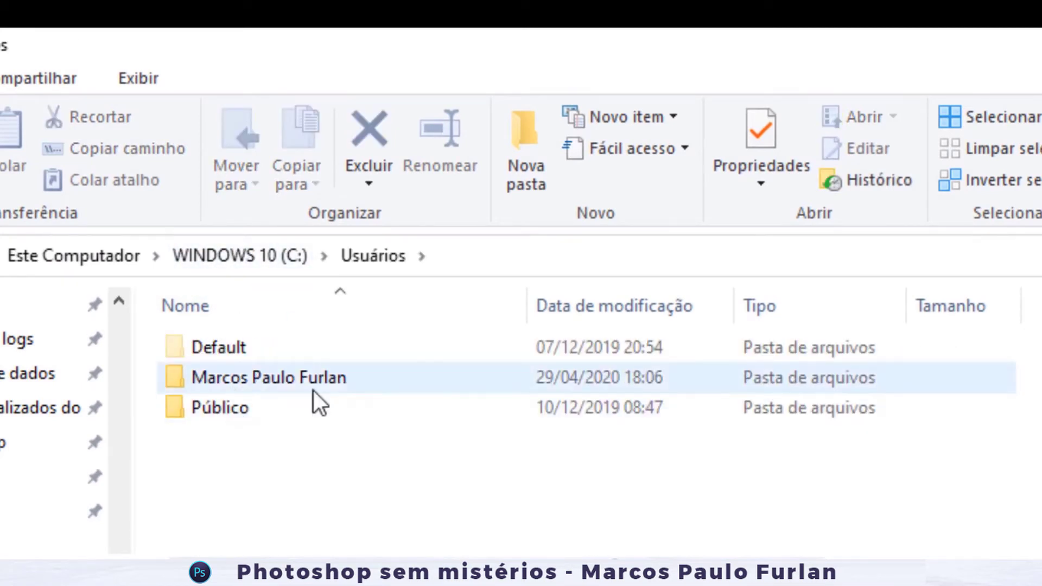
pyautogui.doubleClick(255, 379)
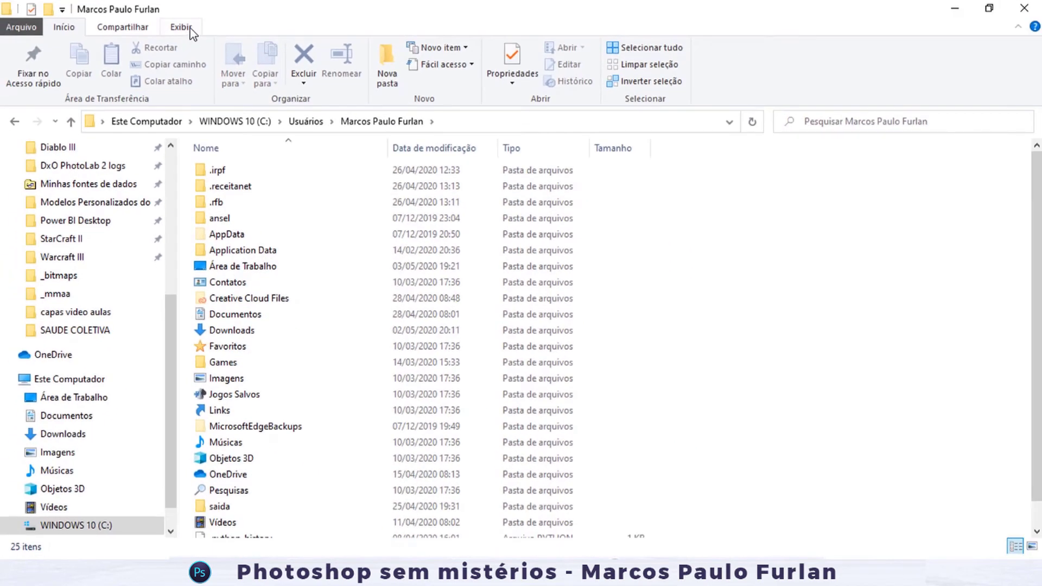
pyautogui.click(182, 27)
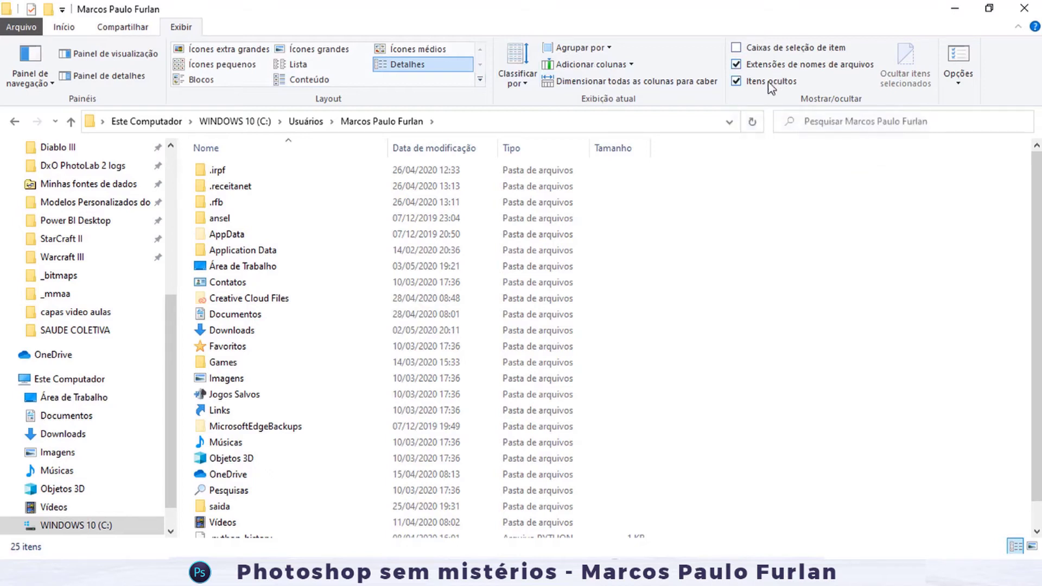
# Open AppData > Roaming > Adobe > CameraRaw > Settings and select sephia-strong.xmp.
pyautogui.doubleClick(237, 234)
pyautogui.doubleClick(220, 205)
pyautogui.doubleClick(223, 187)
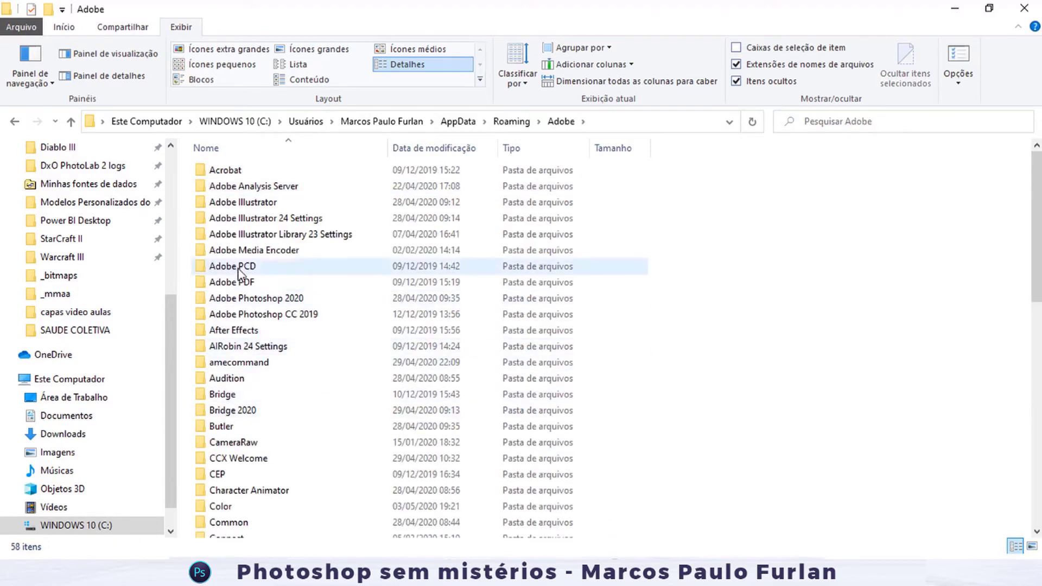
pyautogui.doubleClick(238, 442)
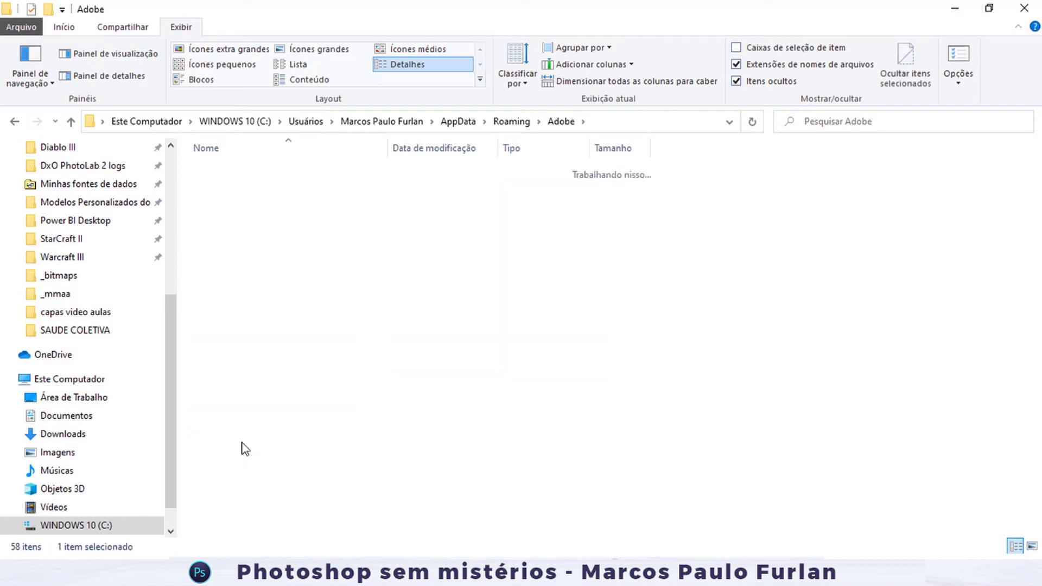
pyautogui.doubleClick(223, 331)
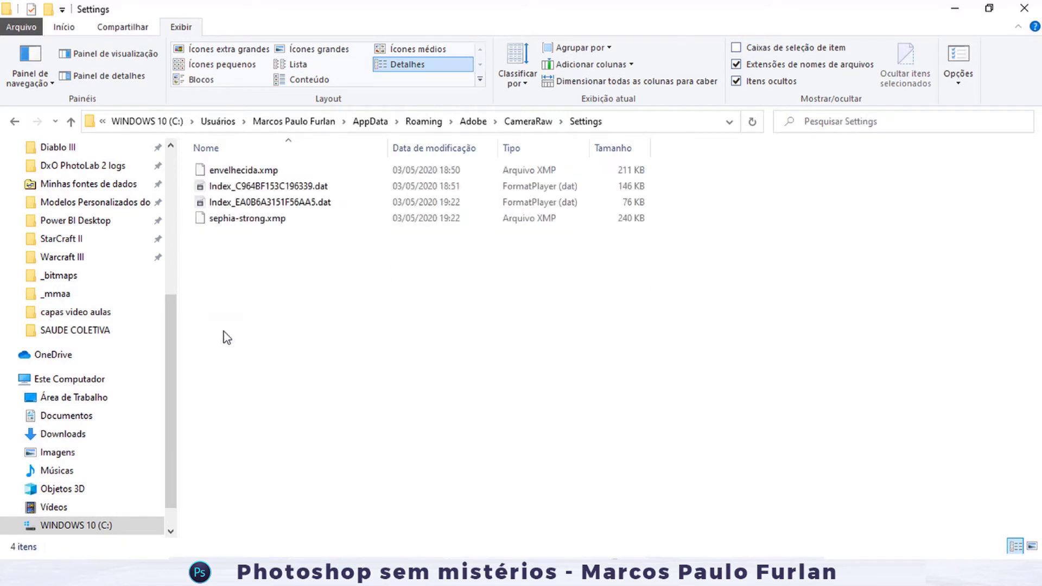
pyautogui.click(216, 226)
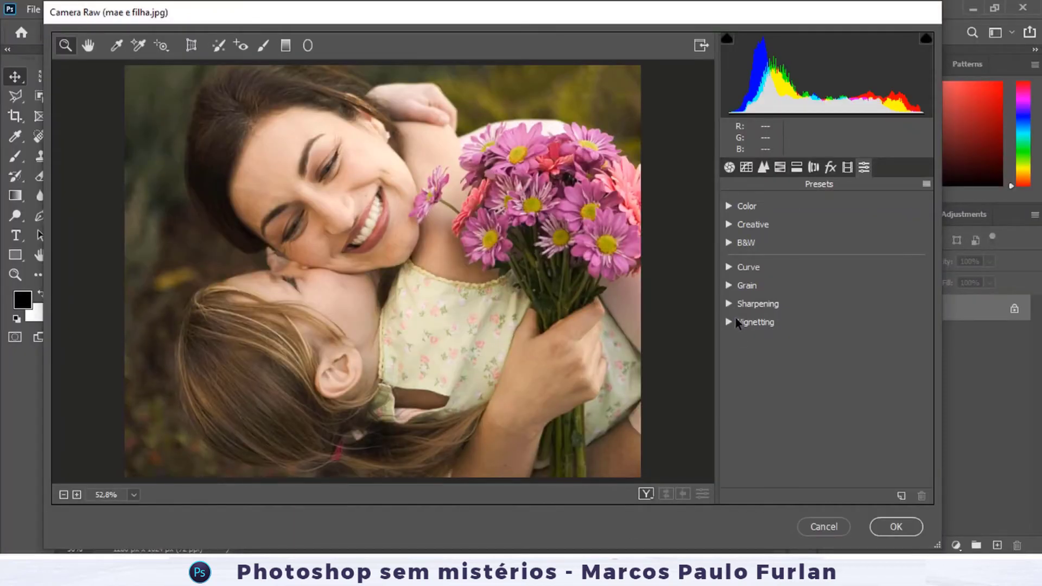
pyautogui.click(730, 167)
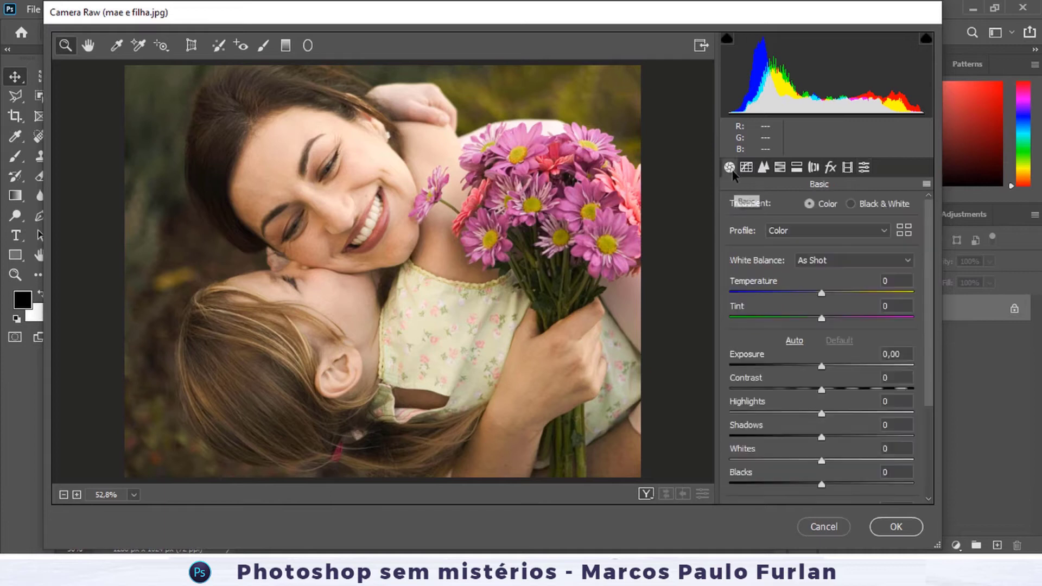
pyautogui.click(904, 230)
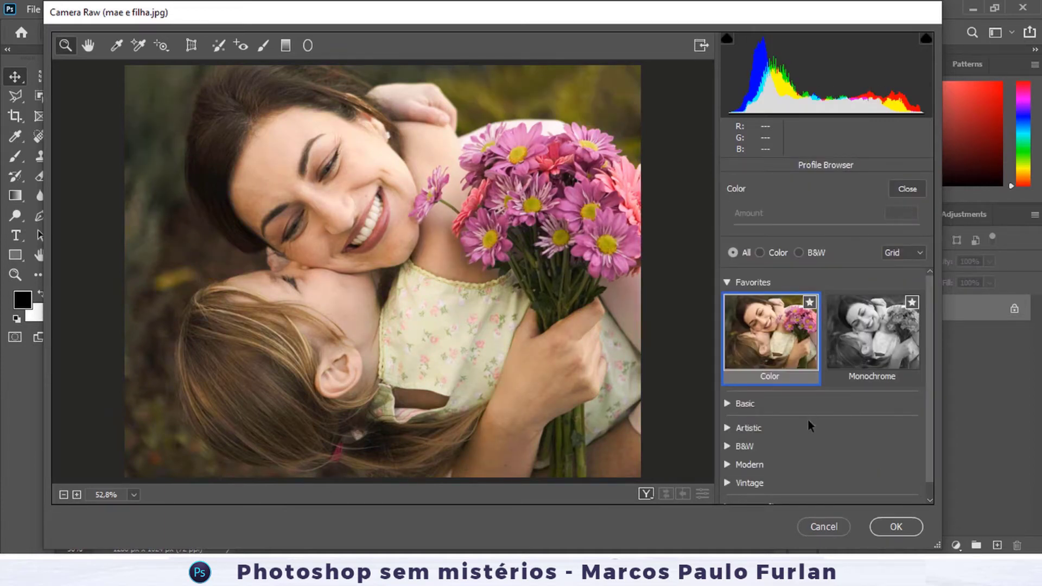
pyautogui.scroll(-1, 808, 424)
pyautogui.click(727, 490)
pyautogui.scroll(-5, 797, 477)
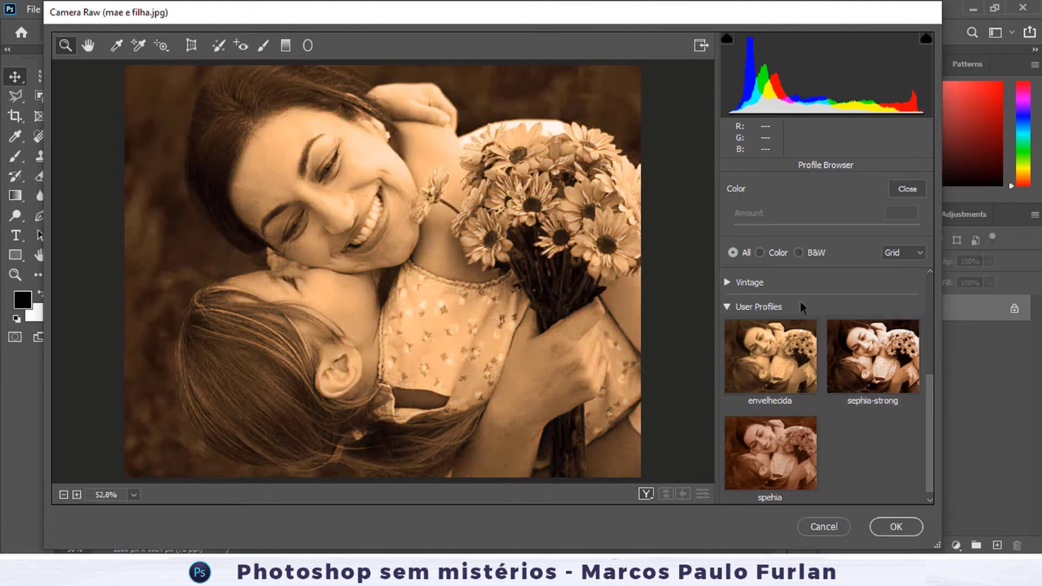
pyautogui.click(869, 375)
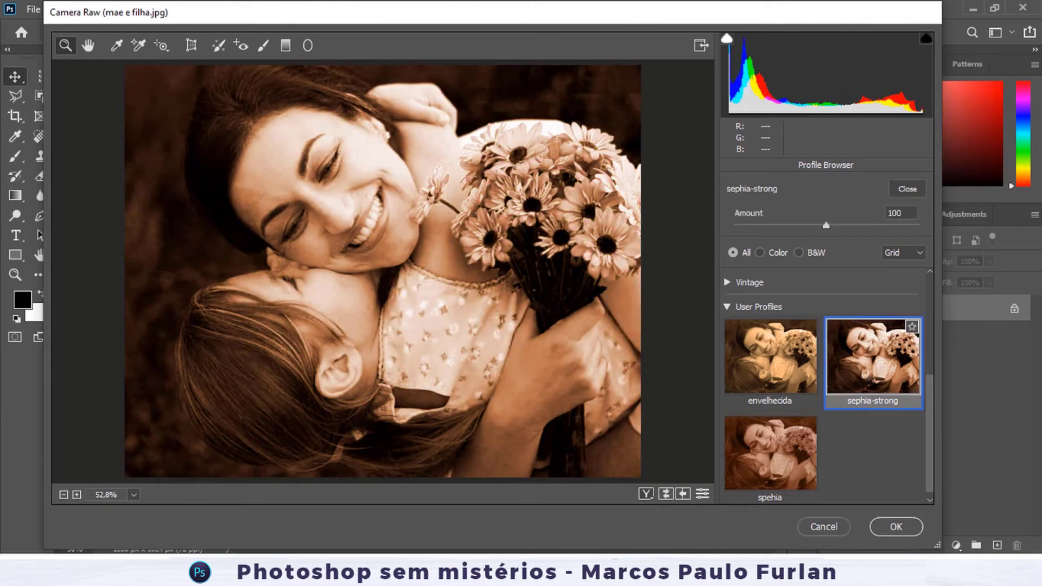
pyautogui.click(823, 527)
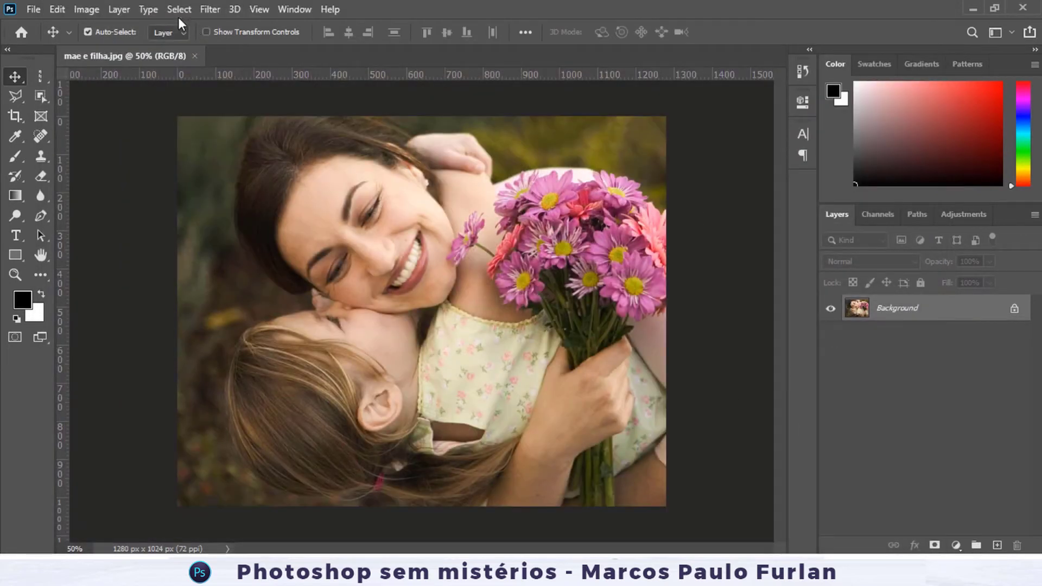
pyautogui.click(210, 9)
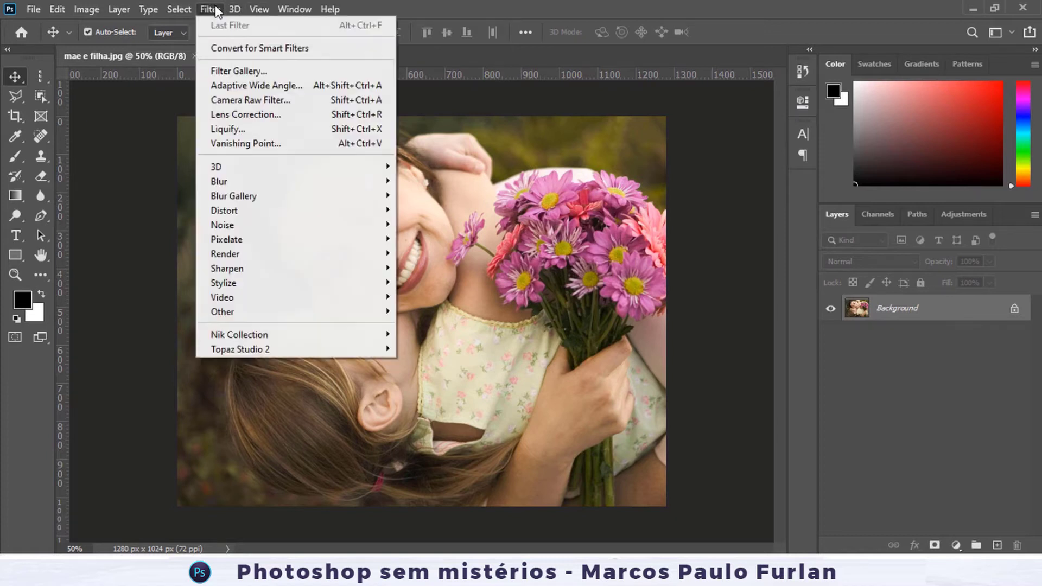
pyautogui.click(234, 101)
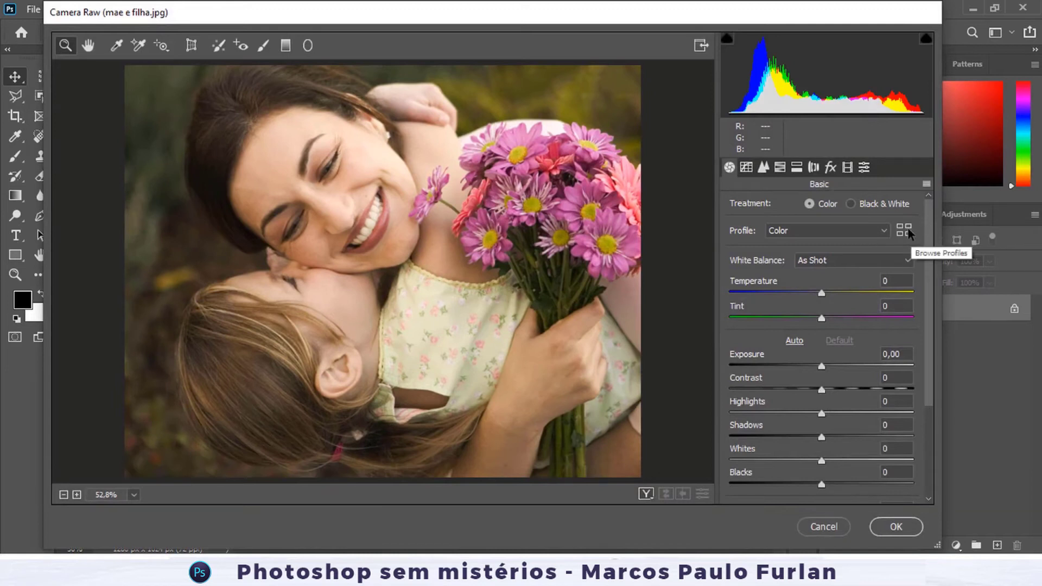
pyautogui.click(904, 231)
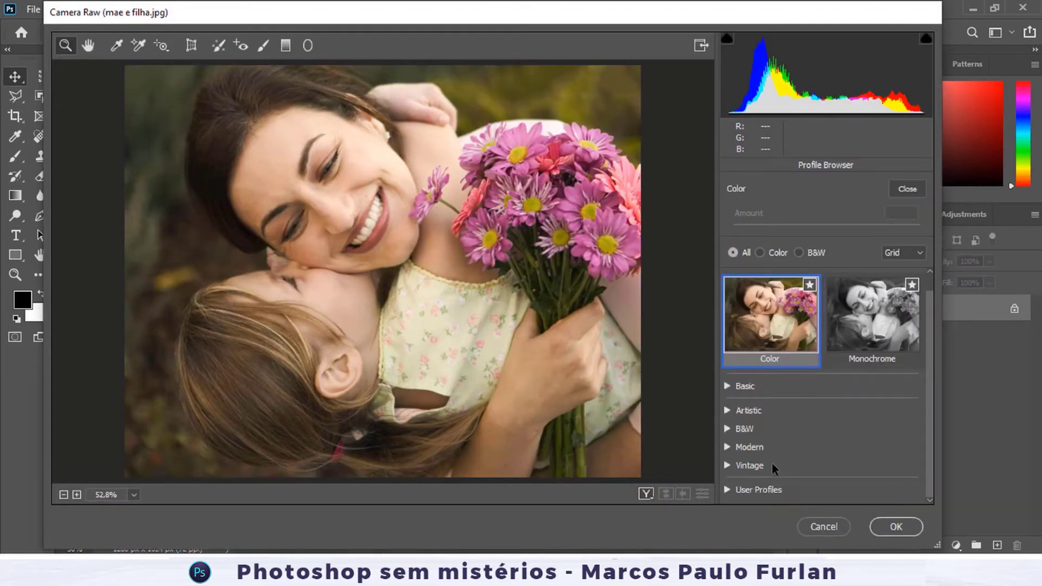
pyautogui.click(735, 491)
pyautogui.scroll(-2, 781, 483)
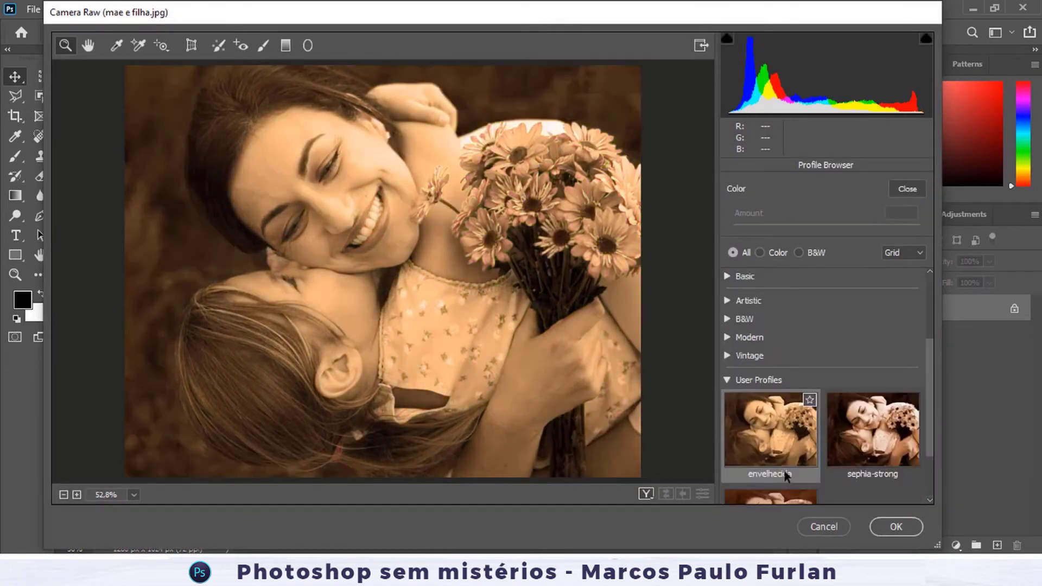
pyautogui.scroll(-2, 772, 408)
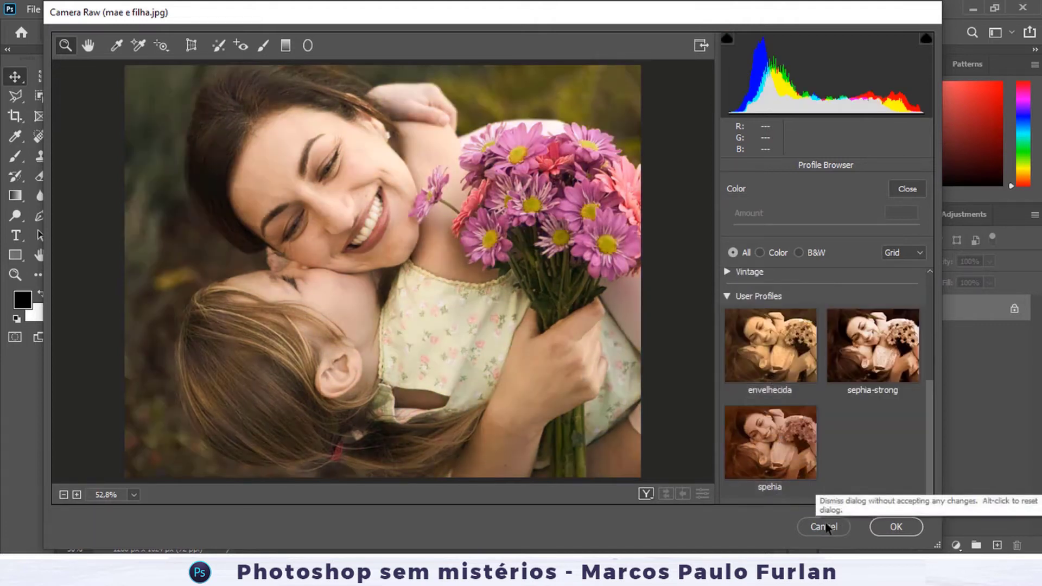
pyautogui.click(825, 526)
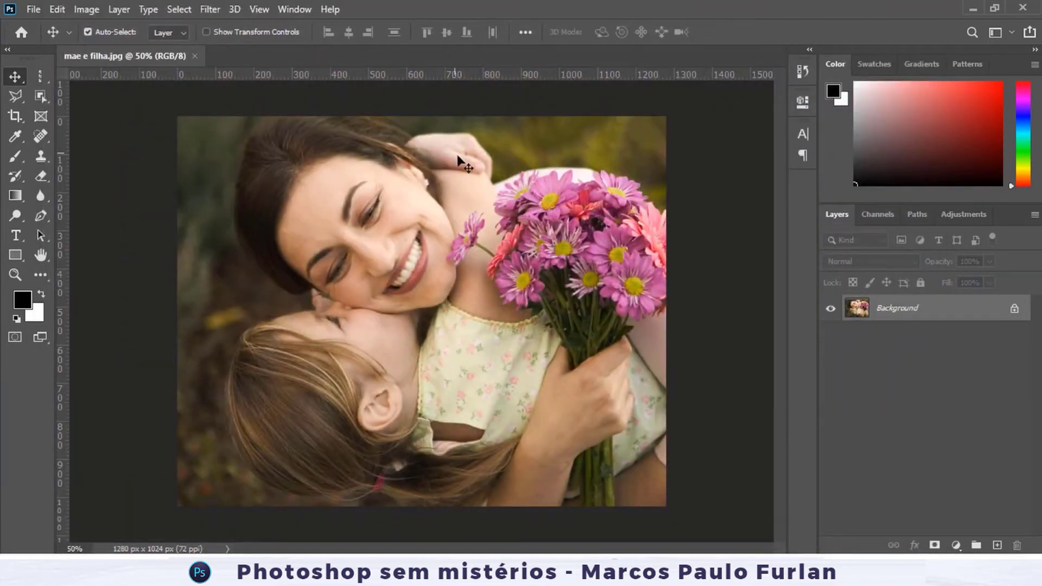
# Load mae e filha.CUBE as the 3D LUT in Image > Adjustments > Color Lookup and confirm.
pyautogui.click(76, 8)
pyautogui.moveTo(109, 49)
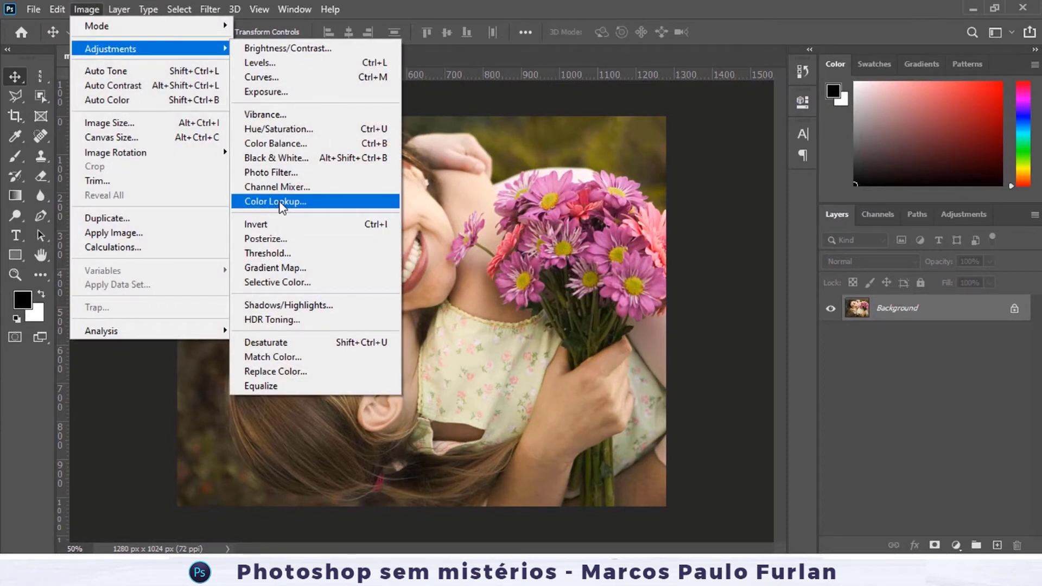
pyautogui.click(280, 203)
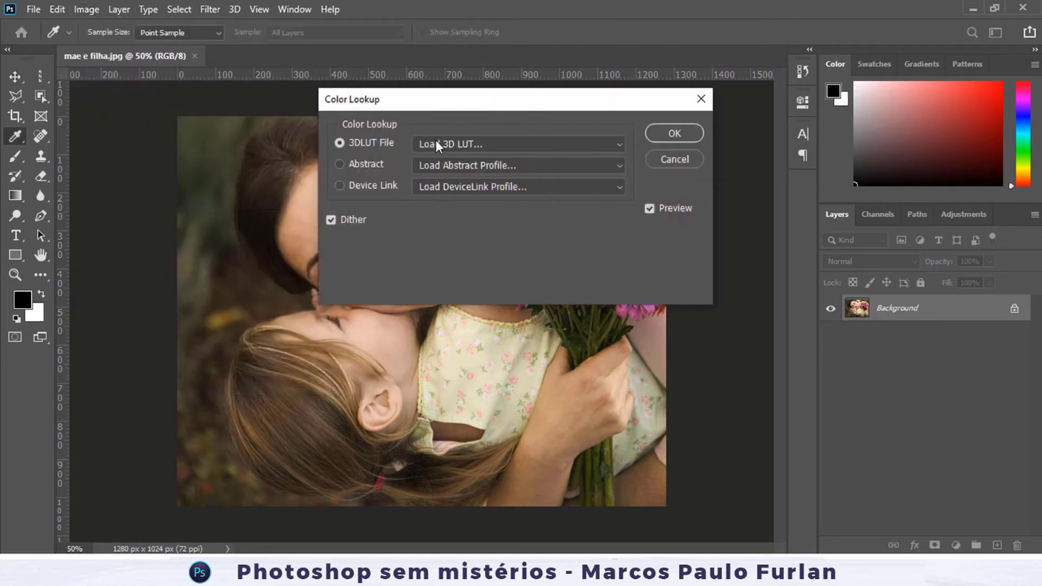
pyautogui.click(435, 140)
pyautogui.click(448, 5)
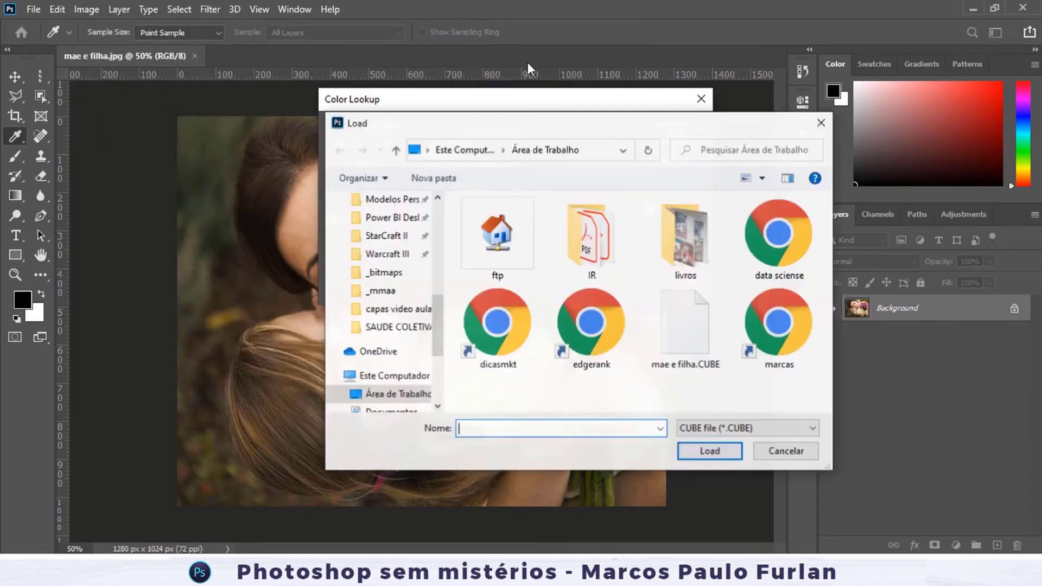
pyautogui.doubleClick(681, 323)
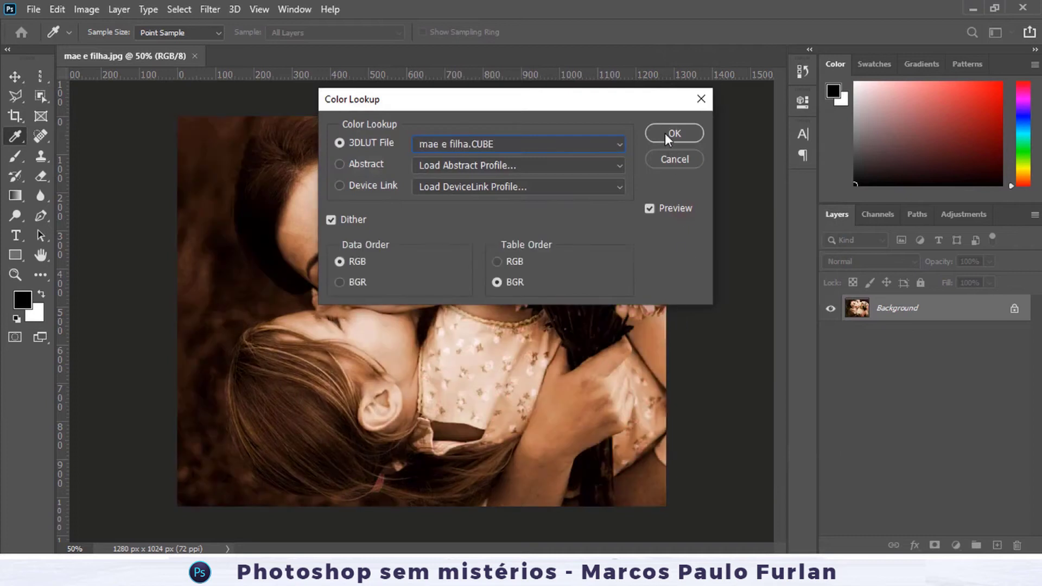
pyautogui.click(673, 133)
pyautogui.press('v')
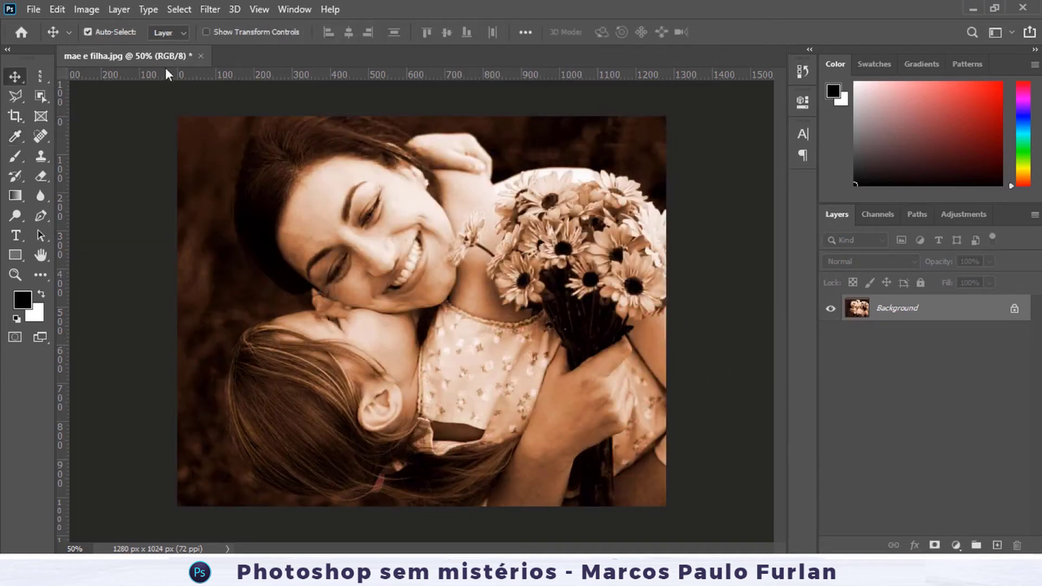
# Revert the photo to its last saved version and expand the histogram panel.
pyautogui.click(39, 11)
pyautogui.click(104, 206)
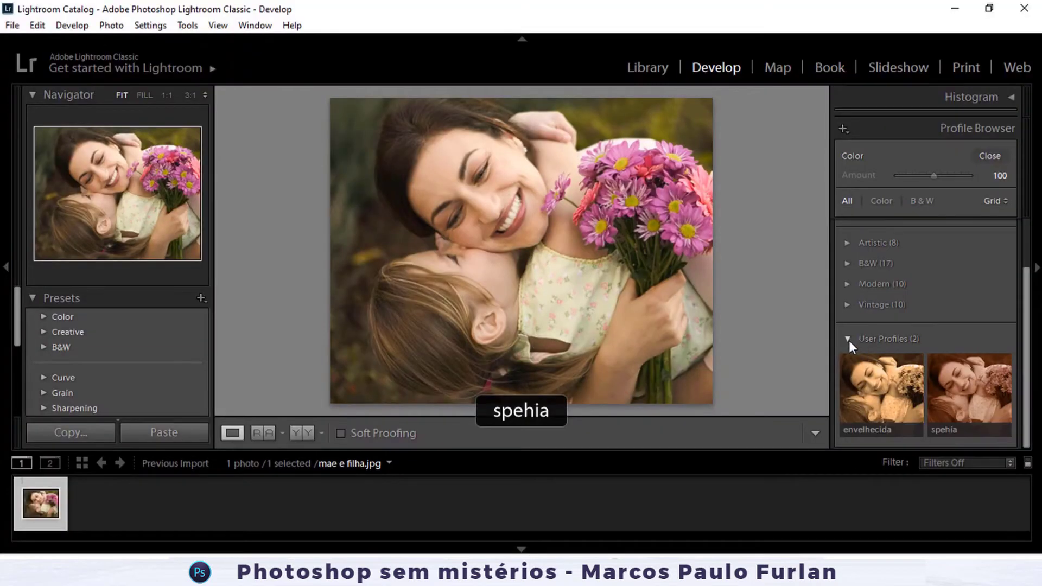
pyautogui.click(848, 339)
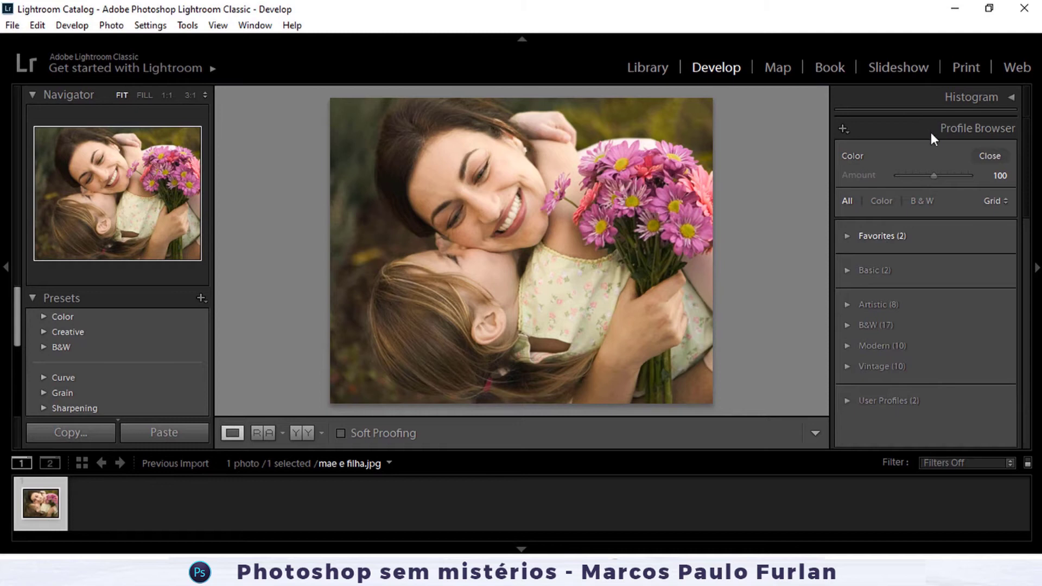
pyautogui.click(1010, 101)
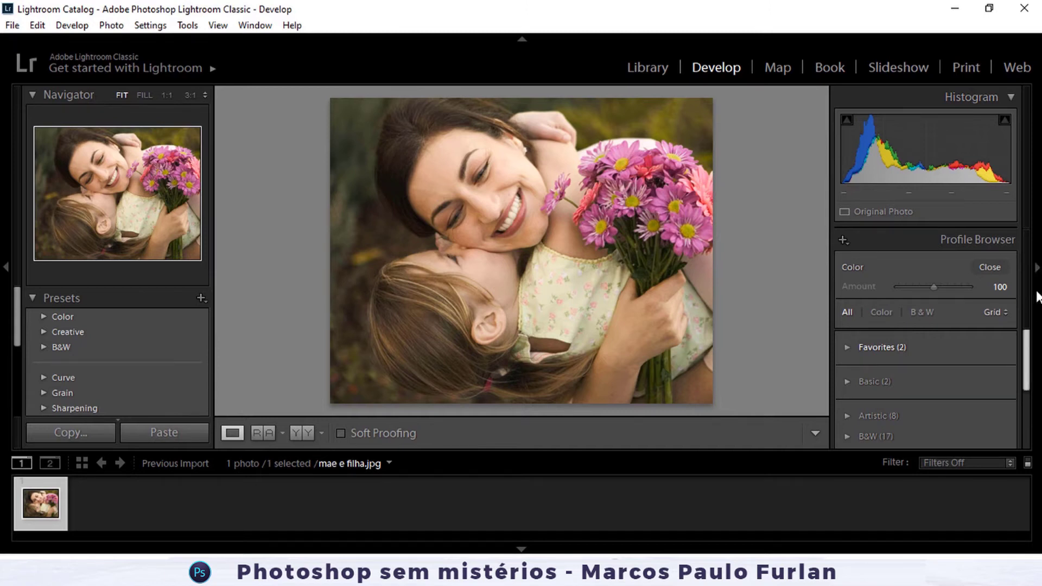
pyautogui.moveTo(1033, 348); pyautogui.dragTo(1041, 309)
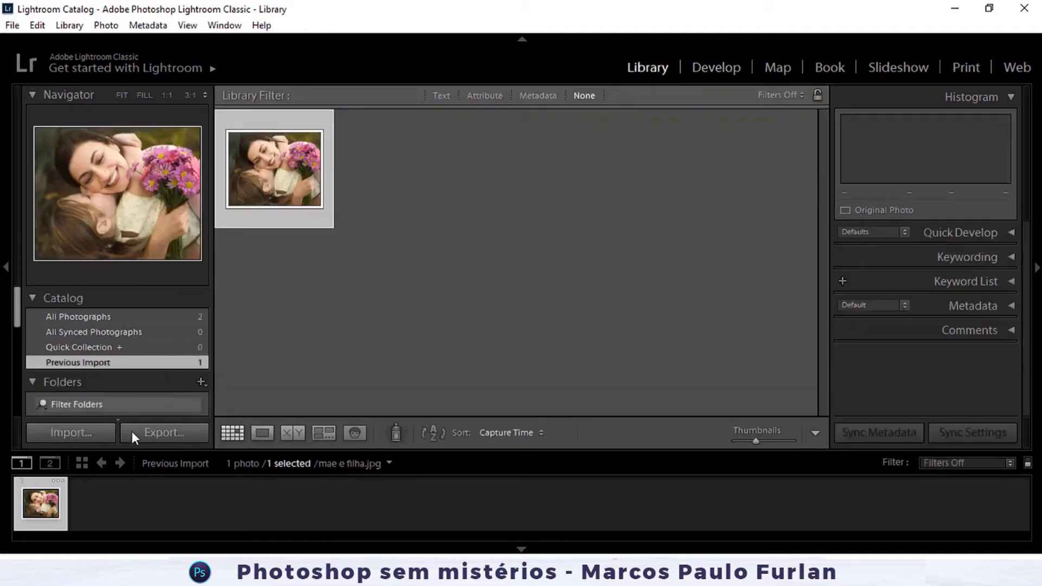
# In Develop, expand the Basic panel and open the Profile Browser on Color at amount 100.
pyautogui.click(702, 61)
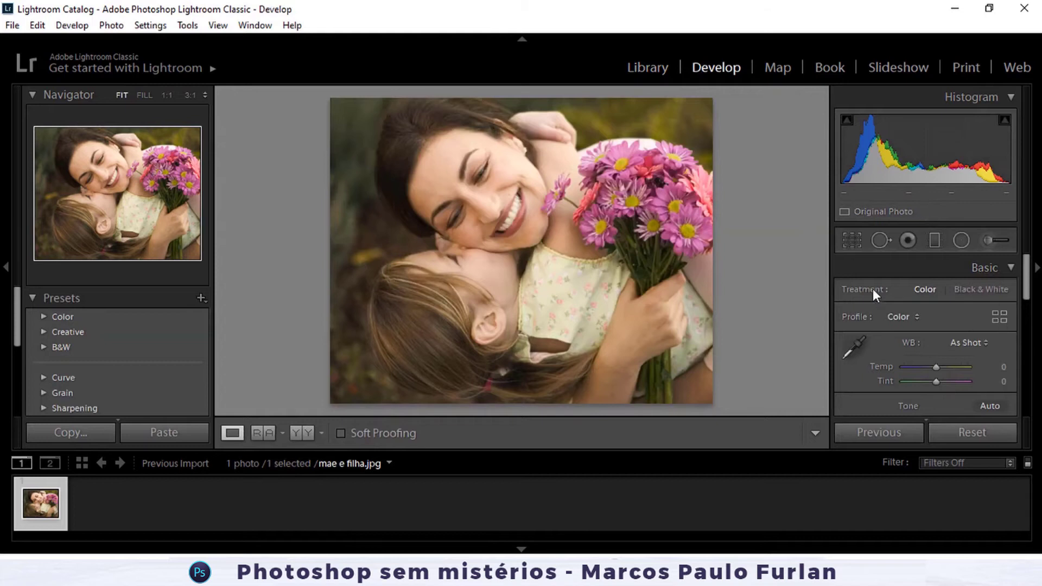
pyautogui.moveTo(1027, 272)
pyautogui.mouseDown()
pyautogui.moveTo(1039, 285)
pyautogui.moveTo(1040, 273)
pyautogui.mouseUp()
pyautogui.click(1012, 268)
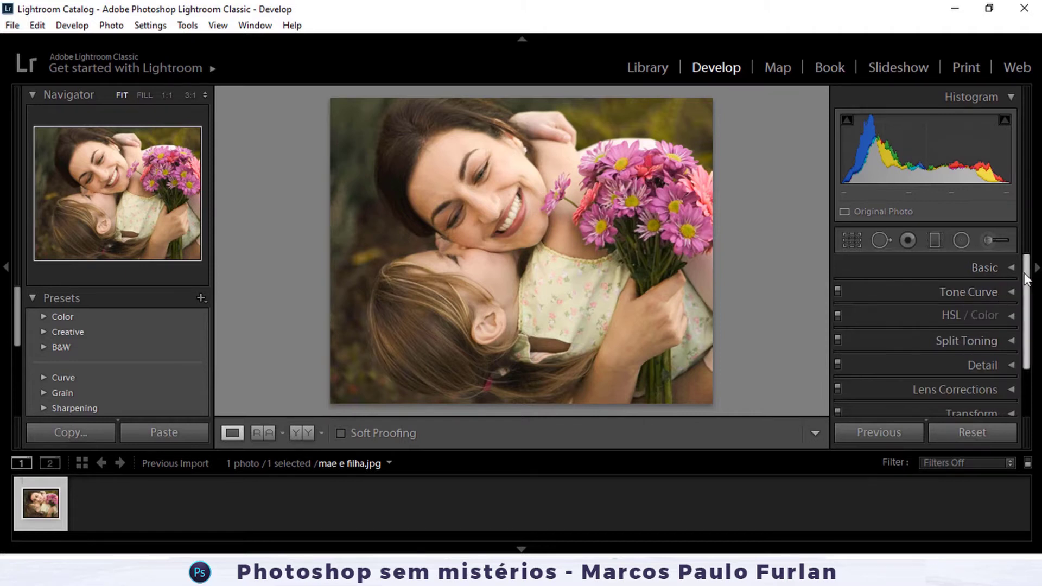
pyautogui.moveTo(1027, 324); pyautogui.dragTo(1037, 370)
pyautogui.scroll(3, 926, 336)
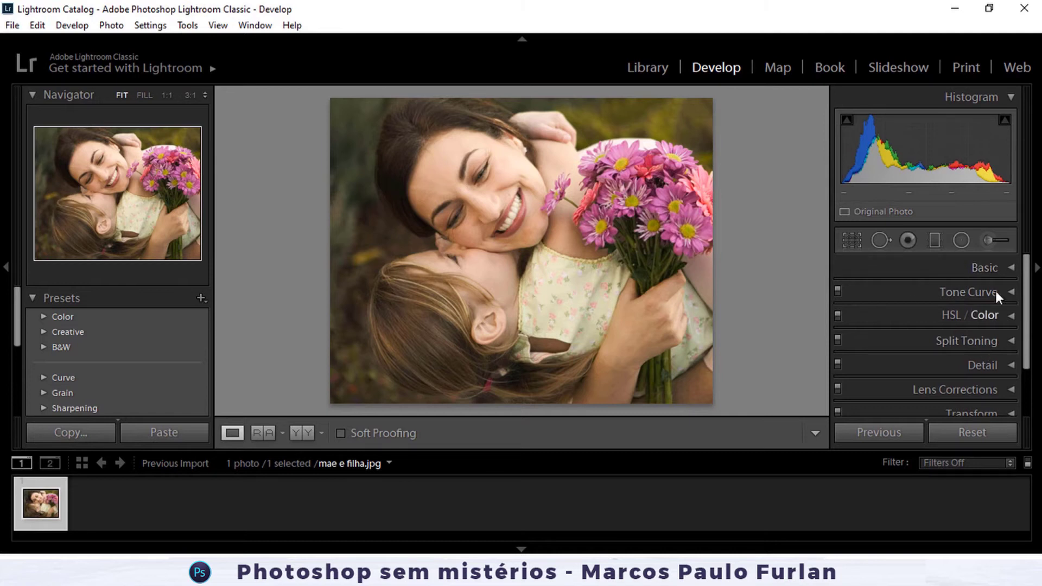
pyautogui.click(1010, 268)
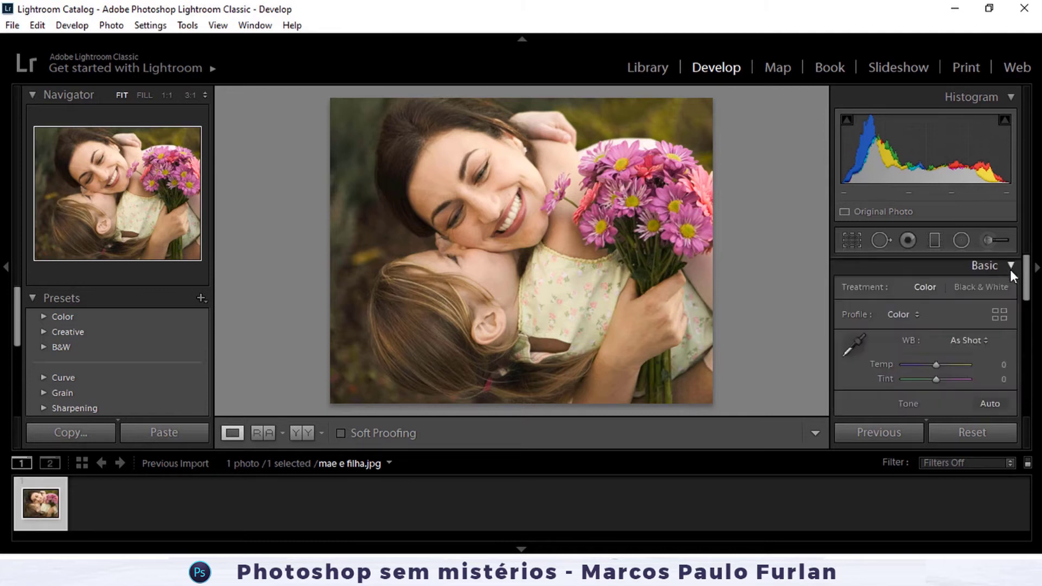
pyautogui.click(996, 317)
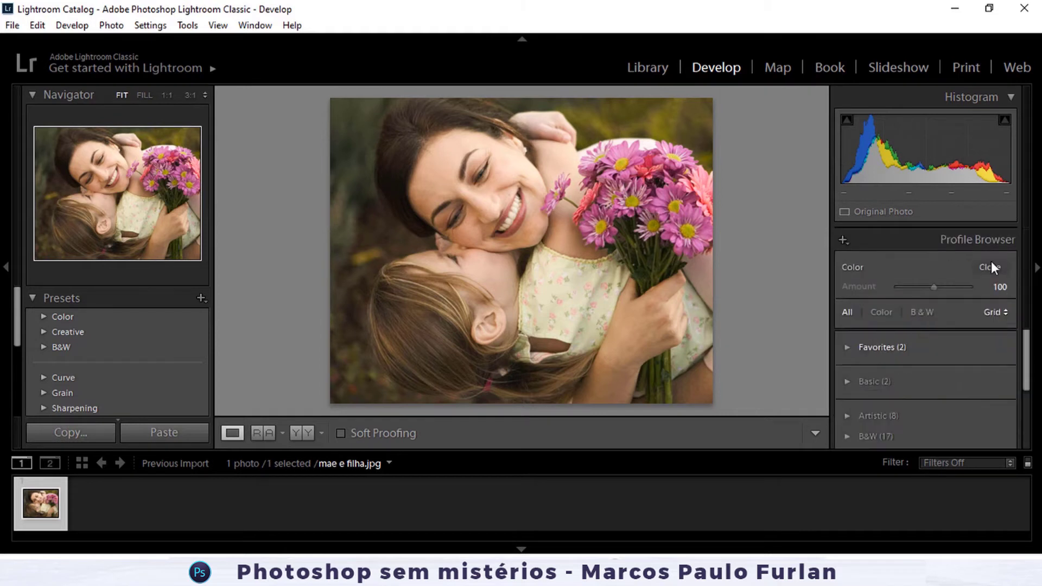
pyautogui.scroll(-1, 903, 349)
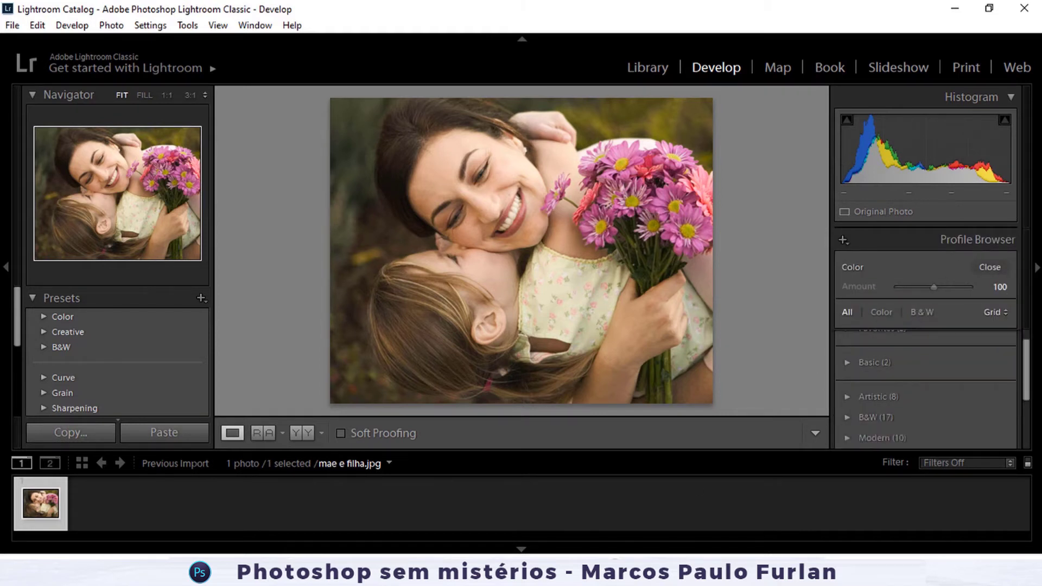
# Bring the CameraRaw Settings folder forward and choose an app to open sephia-strong.xmp.
pyautogui.click(584, 494)
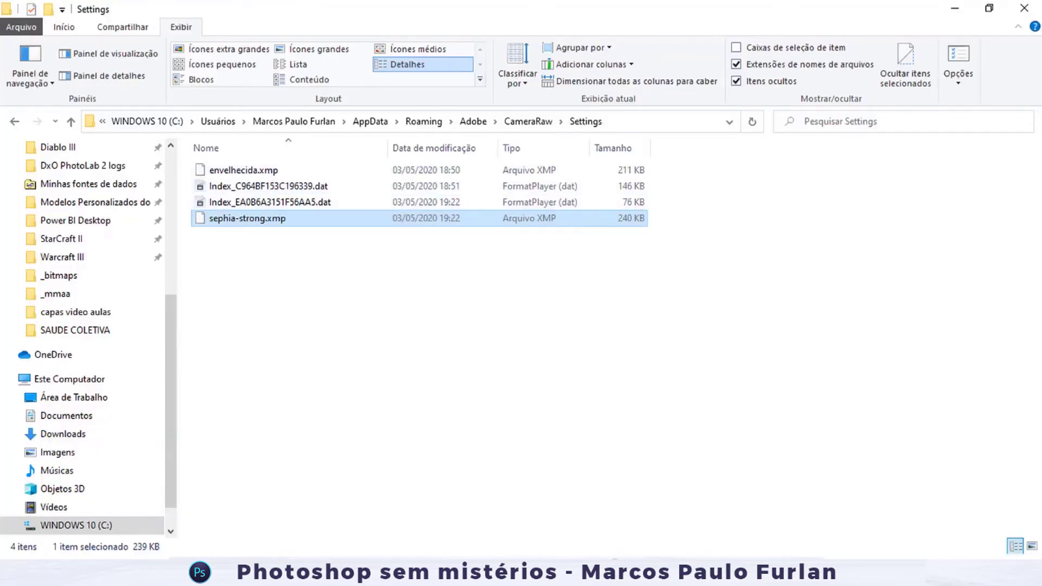
pyautogui.hotkey('alt', 'Tab')
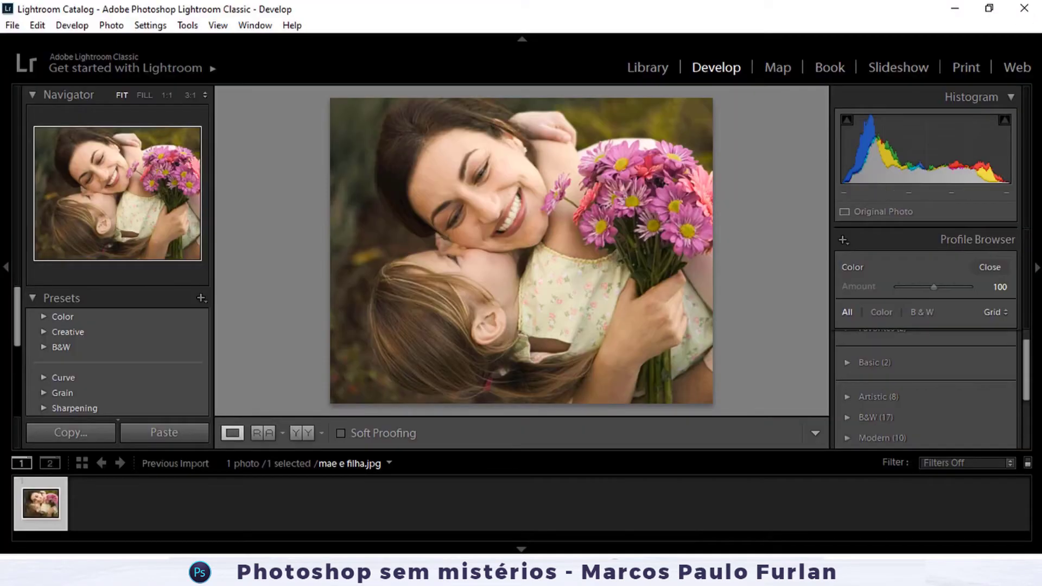
pyautogui.click(588, 499)
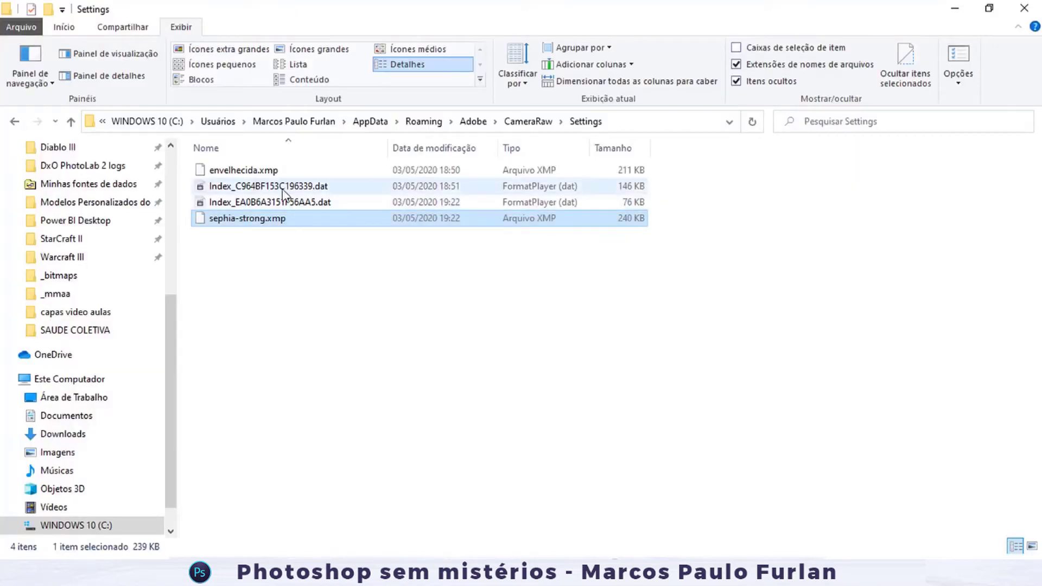
pyautogui.rightClick(249, 220)
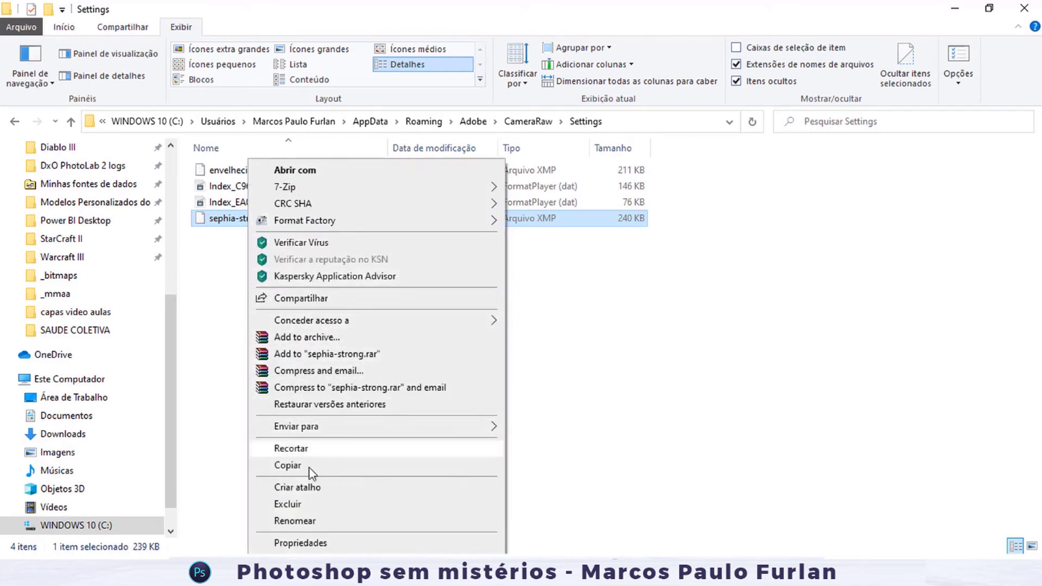
pyautogui.click(317, 171)
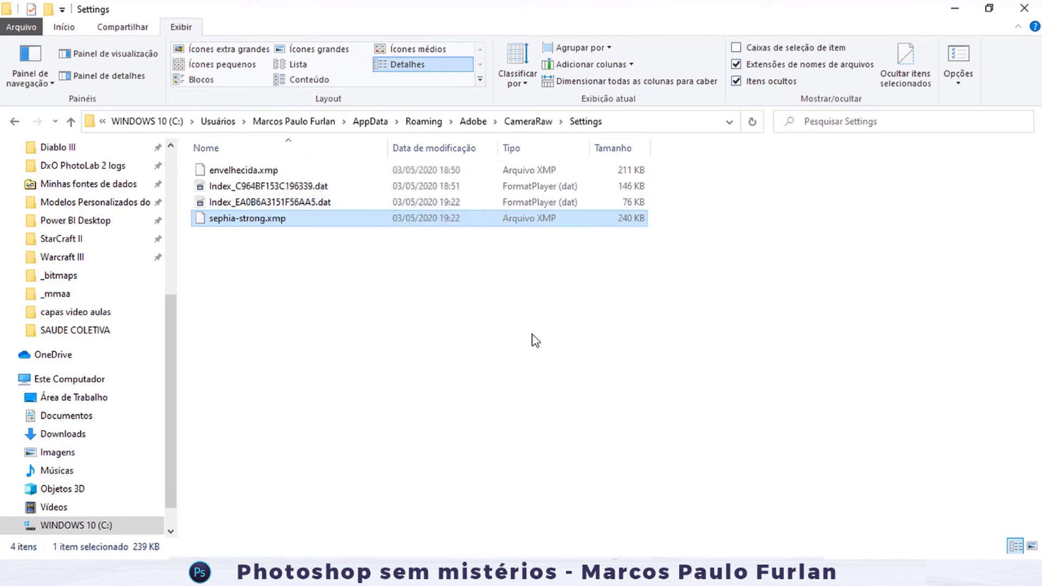
# Open sephia-strong.xmp in maximized Notepad, review its Look preset data, then close it.
pyautogui.click(396, 293)
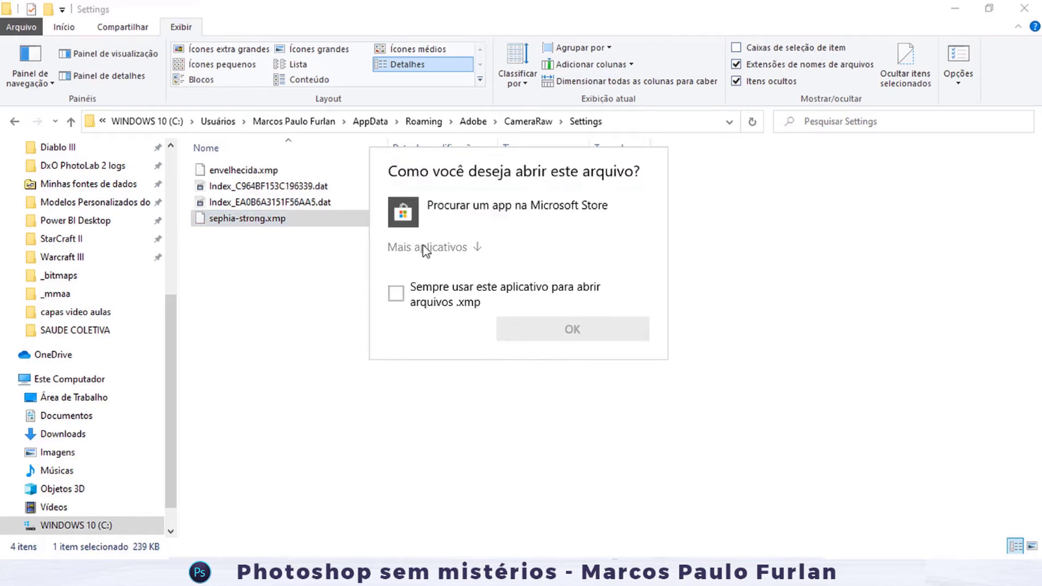
pyautogui.click(427, 247)
pyautogui.click(406, 404)
pyautogui.click(568, 515)
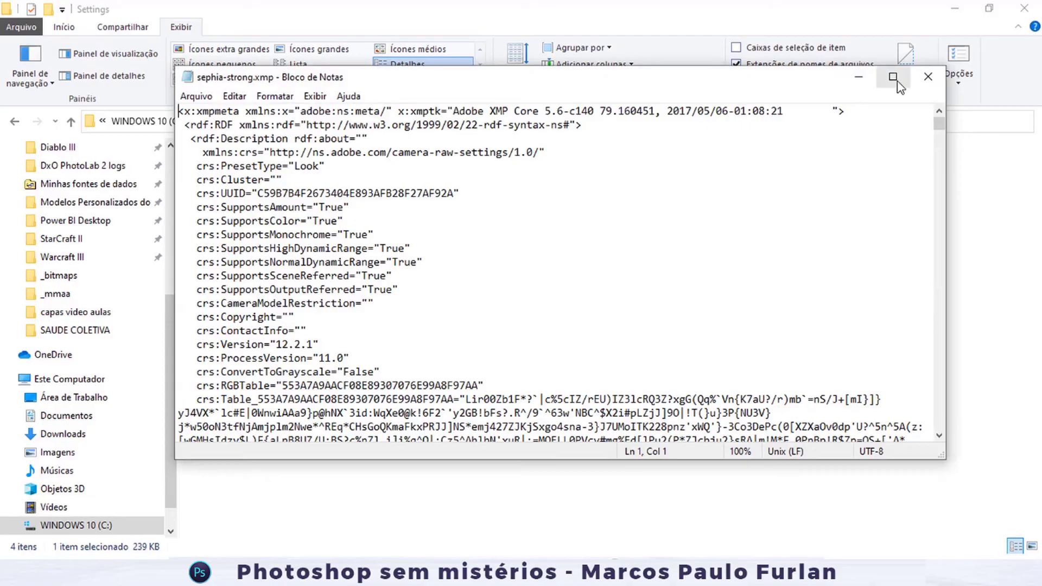
pyautogui.click(893, 77)
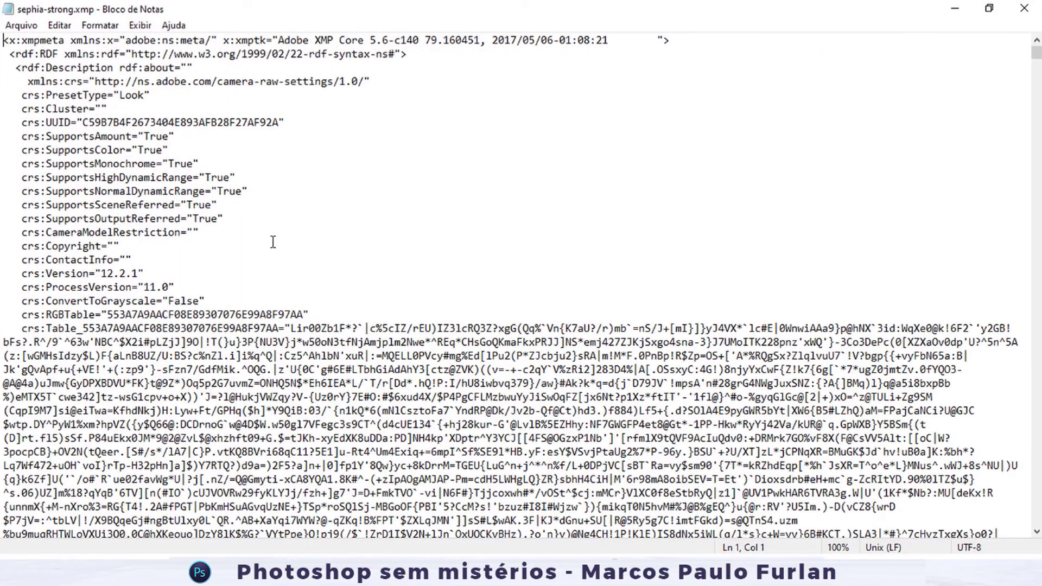
pyautogui.moveTo(1036, 53); pyautogui.dragTo(1037, 53)
pyautogui.click(1023, 8)
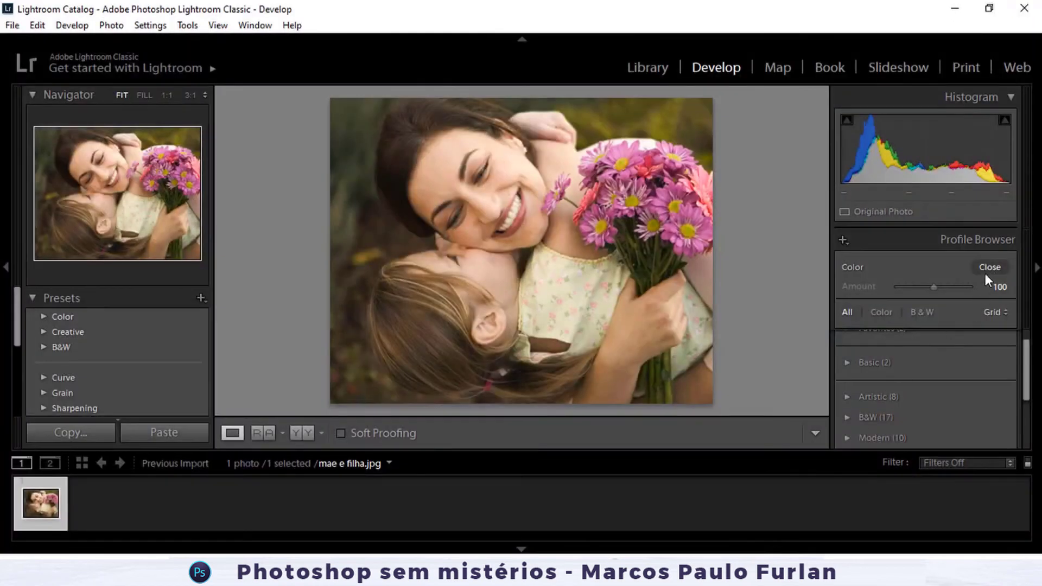
# Expand User Profiles and try the envelhecida profile on the photo.
pyautogui.scroll(-2, 927, 363)
pyautogui.scroll(-2, 901, 413)
pyautogui.click(862, 405)
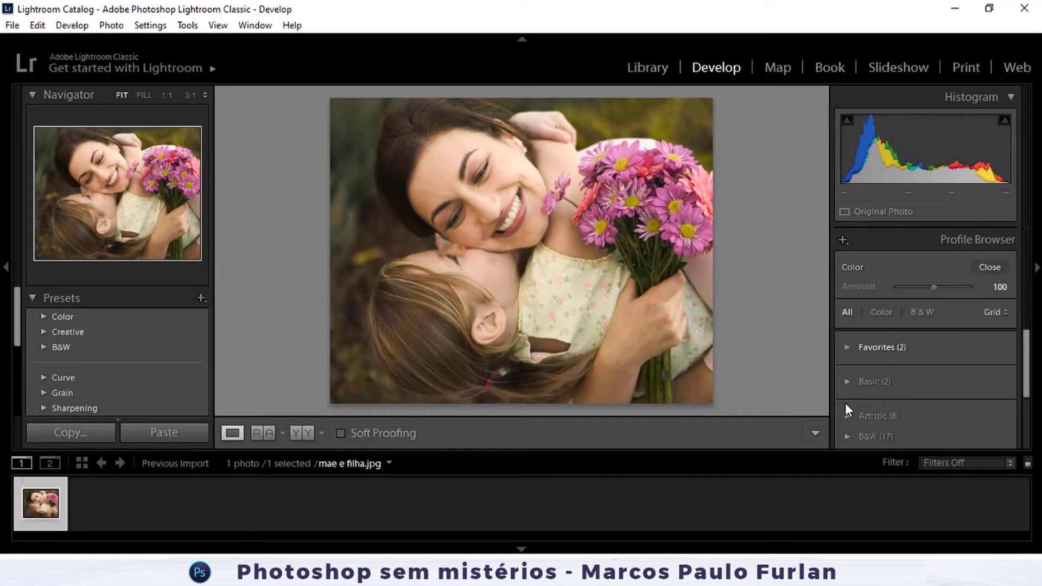
pyautogui.scroll(2, 933, 395)
pyautogui.scroll(-2, 948, 399)
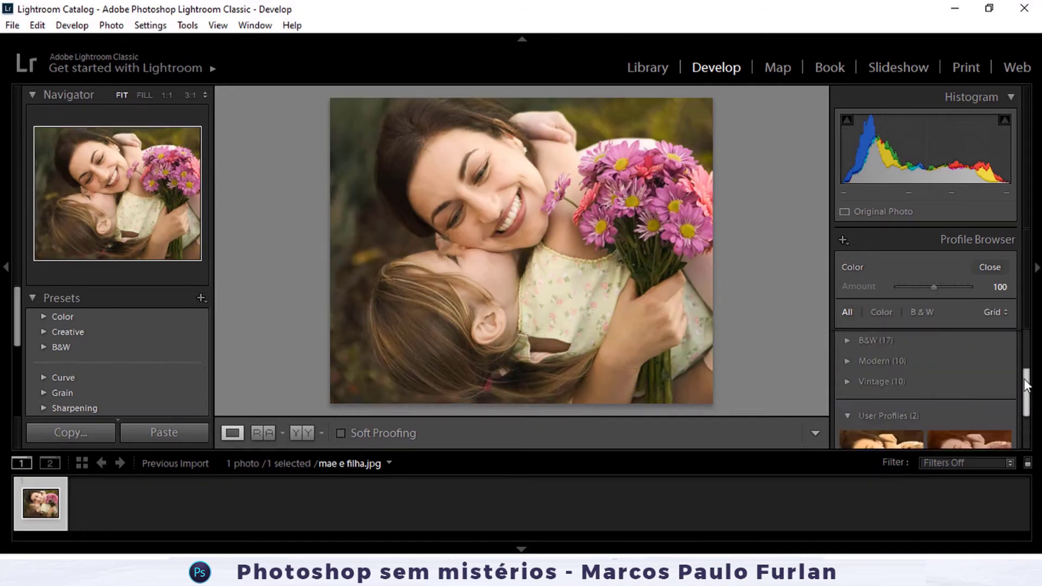
pyautogui.click(892, 401)
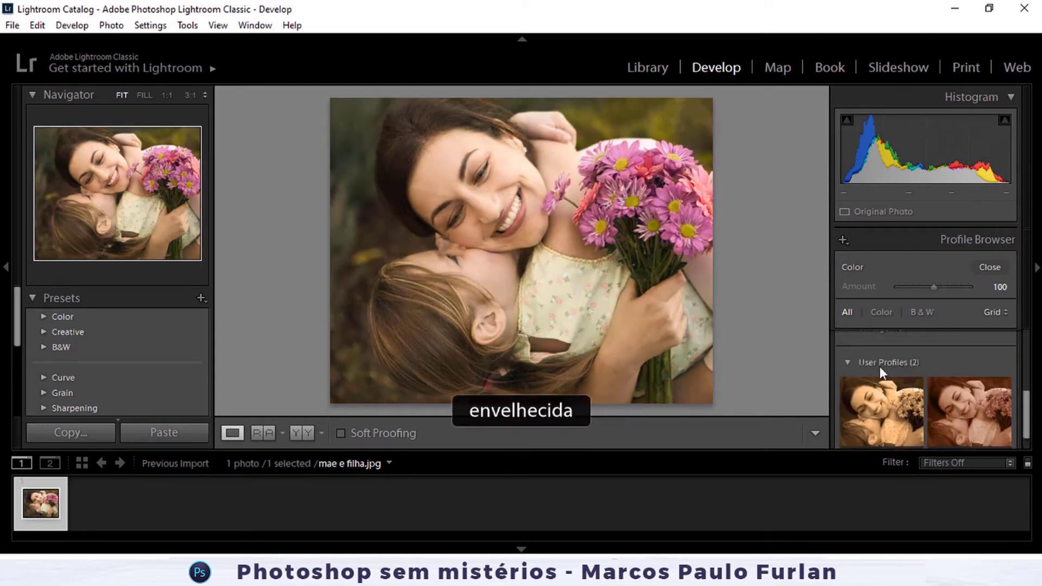
pyautogui.scroll(3, 851, 360)
# Import sephia-strong.xmp as a profile and apply it to the photo from User Profiles.
pyautogui.click(842, 240)
pyautogui.click(867, 256)
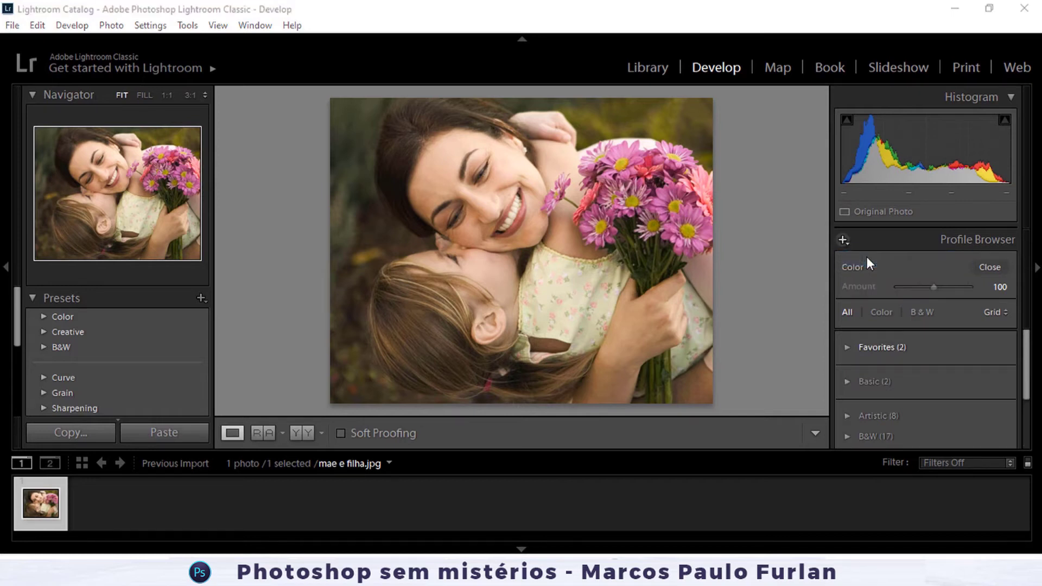
pyautogui.click(495, 211)
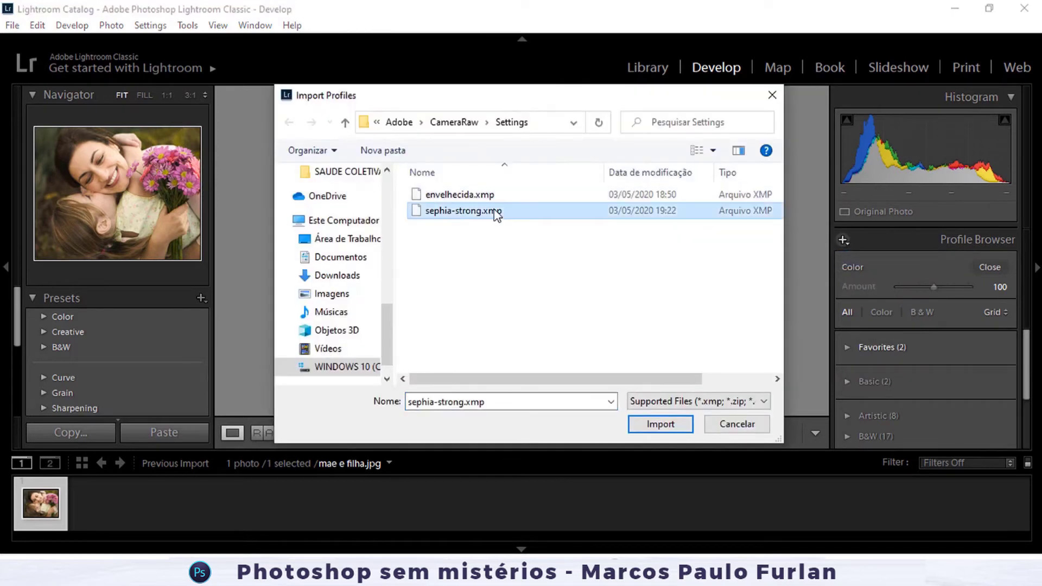
pyautogui.click(674, 426)
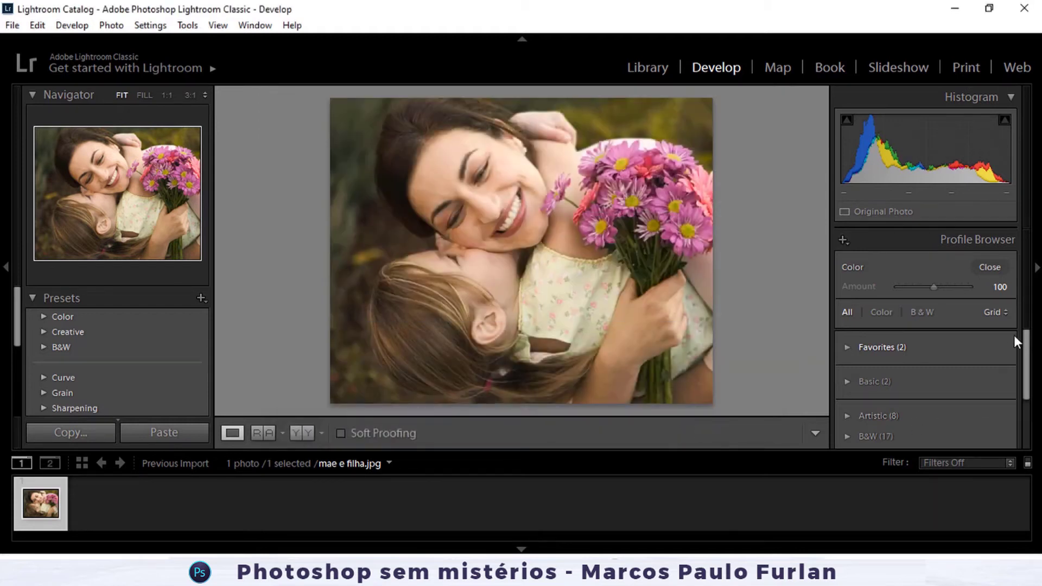
pyautogui.scroll(-3, 1025, 344)
pyautogui.click(846, 430)
pyautogui.scroll(-3, 887, 424)
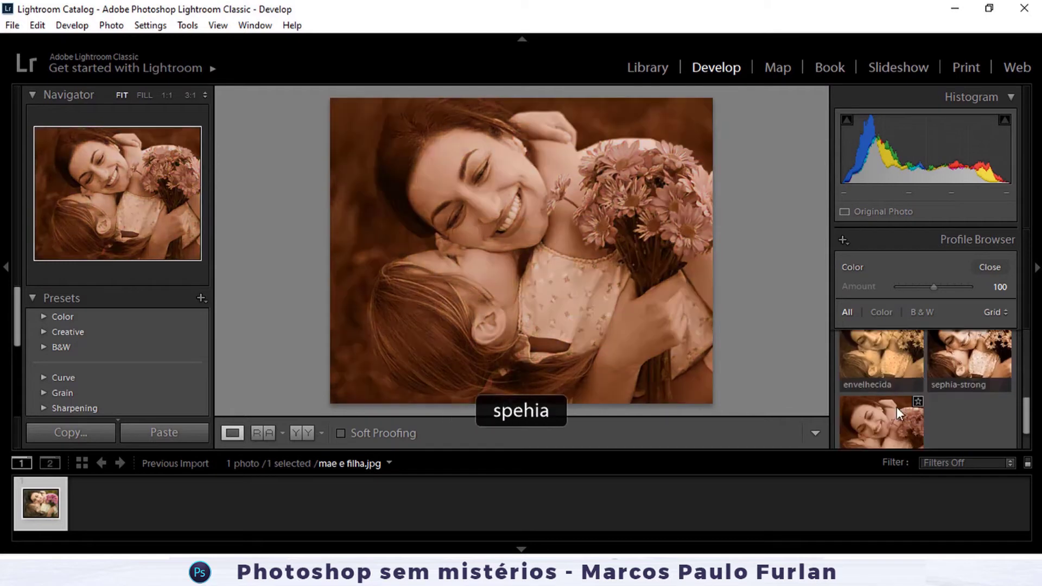
pyautogui.click(957, 355)
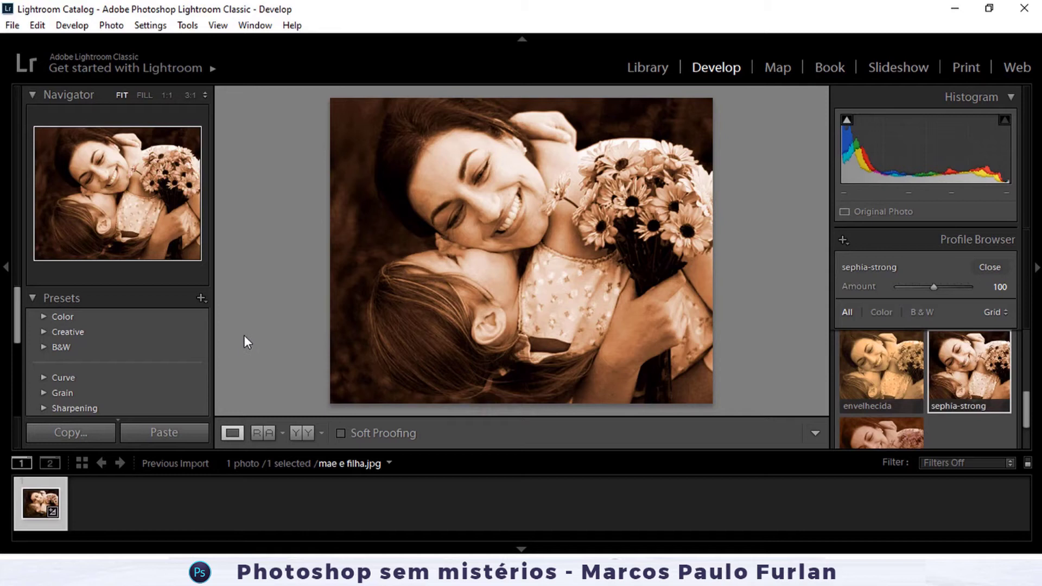
# Create a develop preset named sephia_strong in the User Presets group.
pyautogui.click(200, 299)
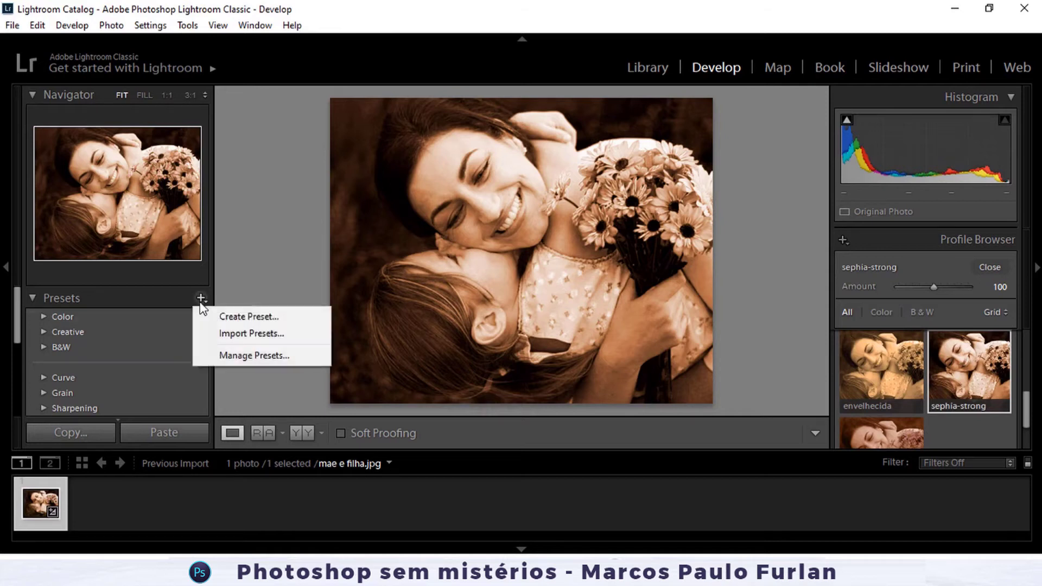
pyautogui.click(259, 318)
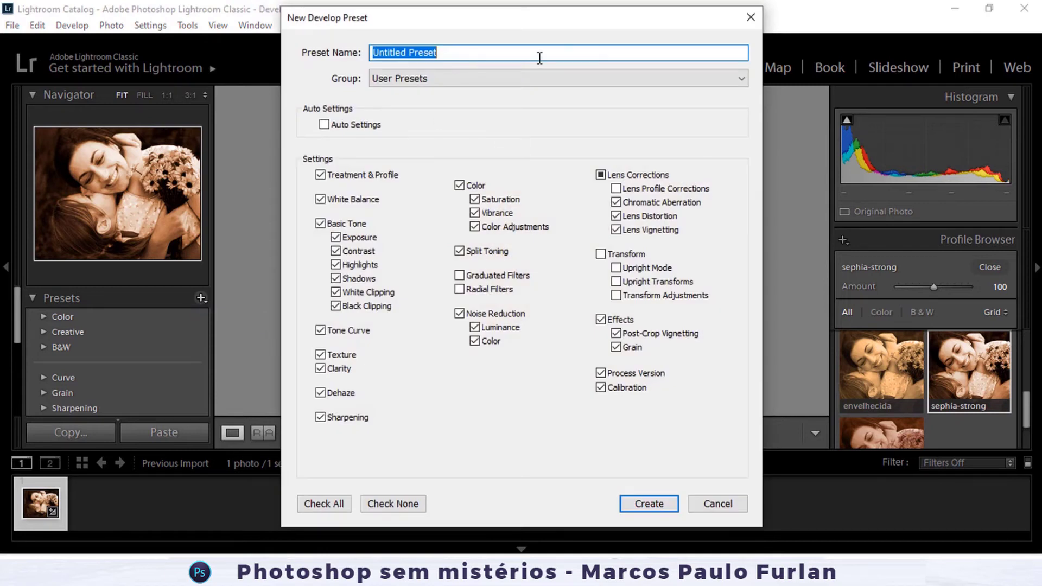
pyautogui.write('sephia_strong')
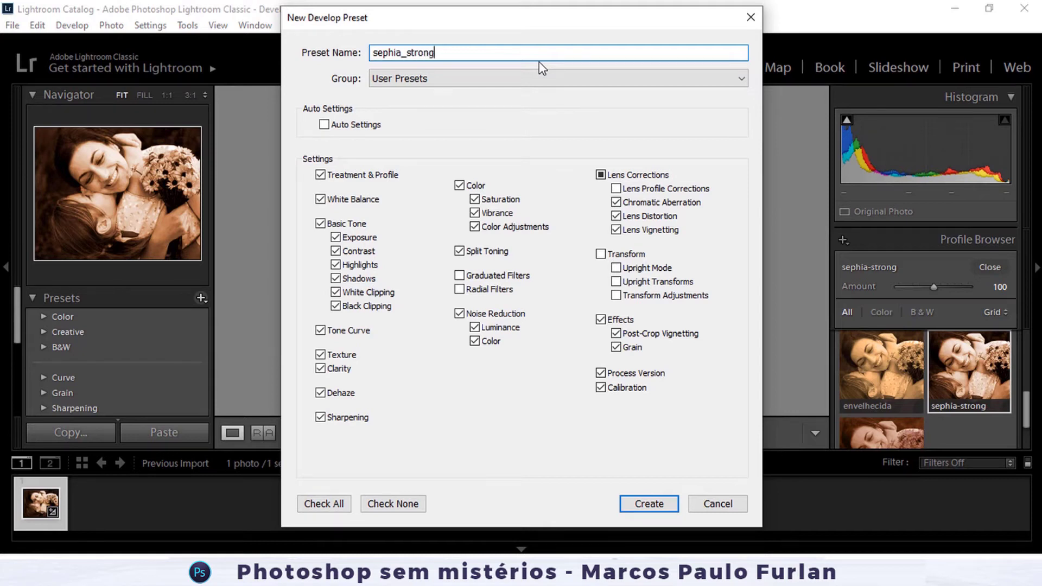
pyautogui.click(478, 80)
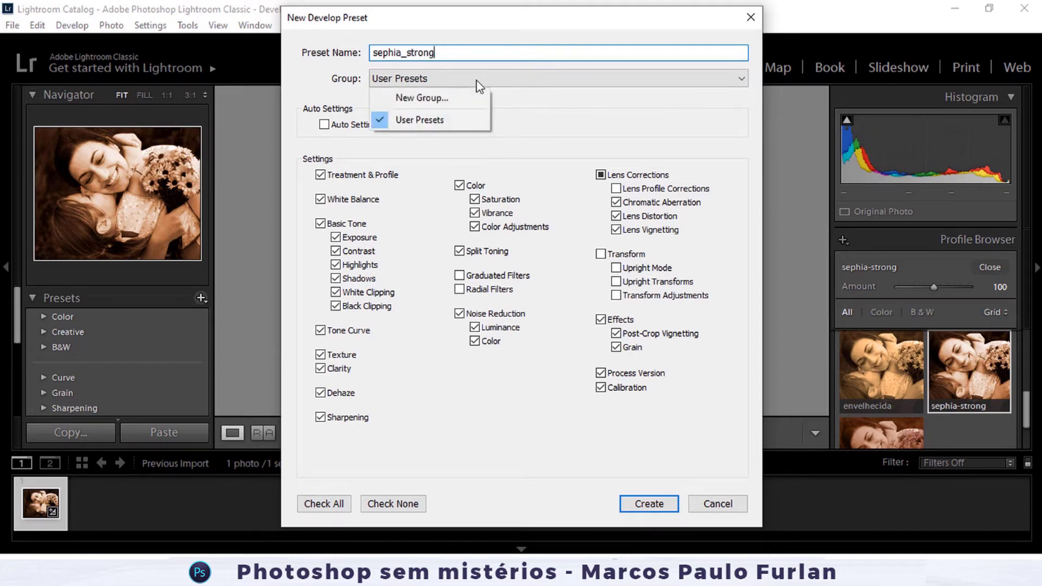
pyautogui.click(628, 504)
pyautogui.click(629, 504)
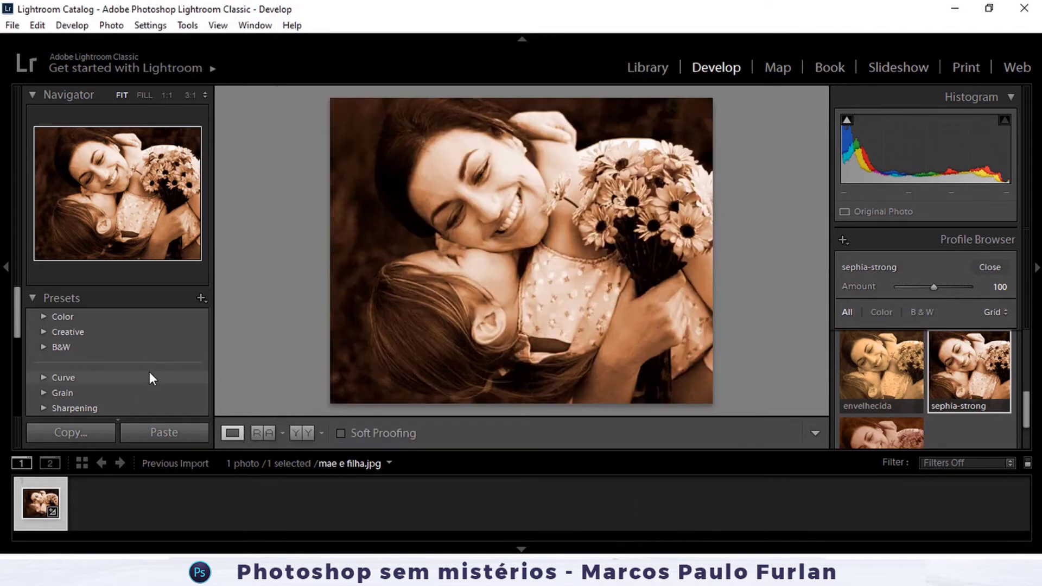
pyautogui.scroll(-4, 149, 372)
# Confirm sephia_strong under User Presets, then switch to Library and open its File menu.
pyautogui.click(44, 351)
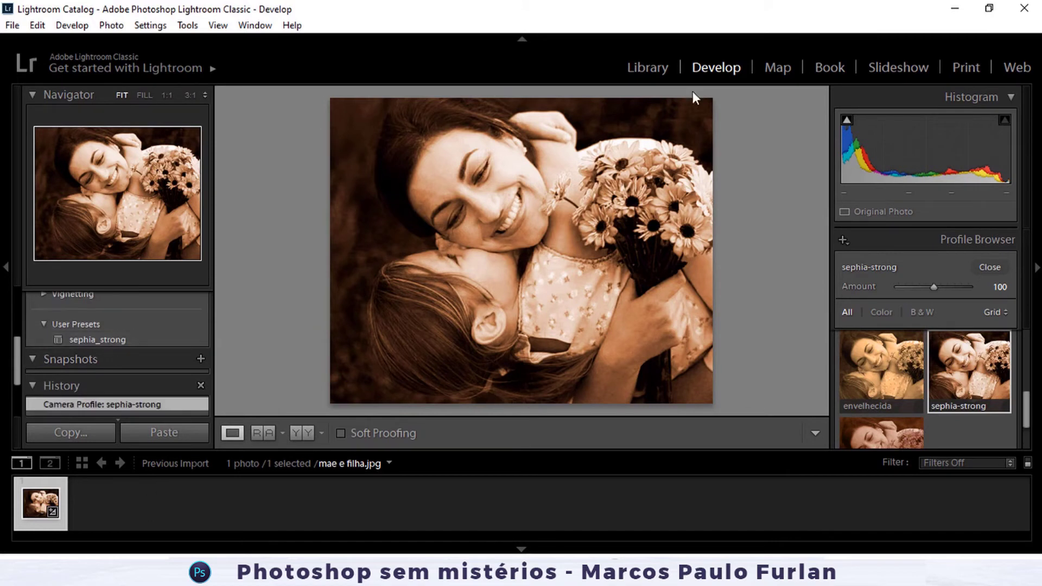
pyautogui.click(634, 67)
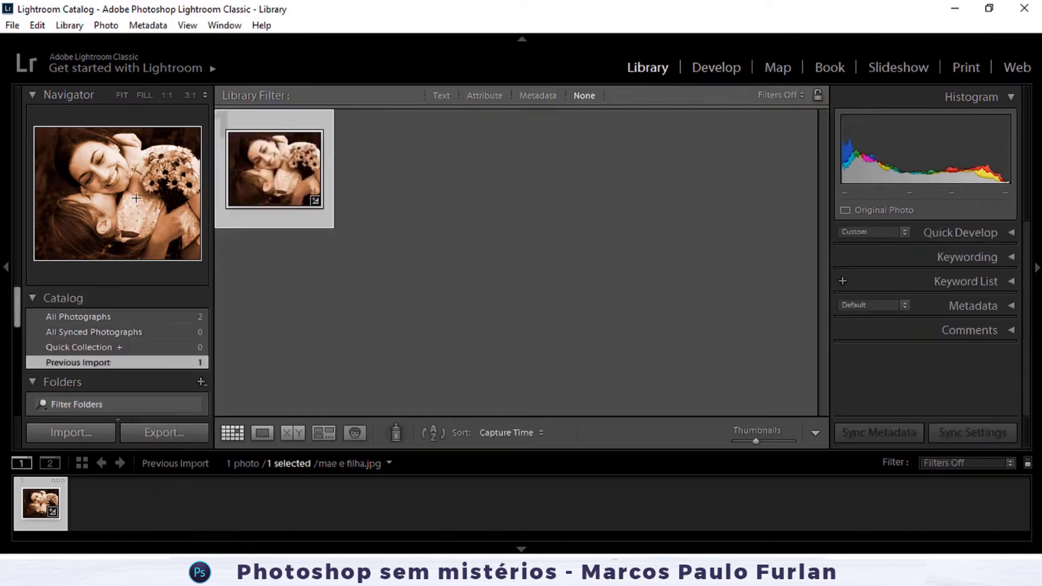
pyautogui.click(13, 25)
pyautogui.moveTo(50, 188)
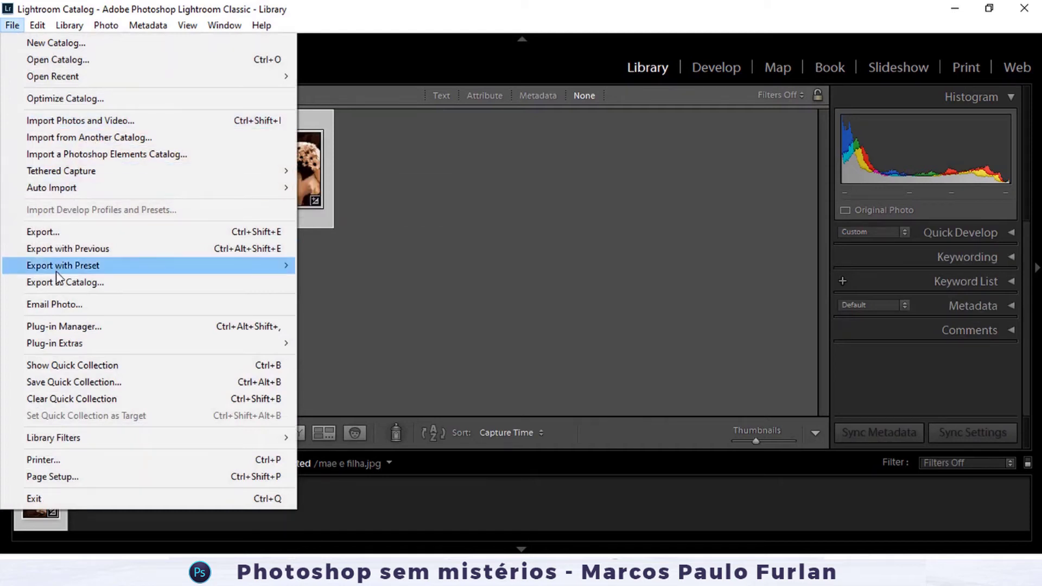
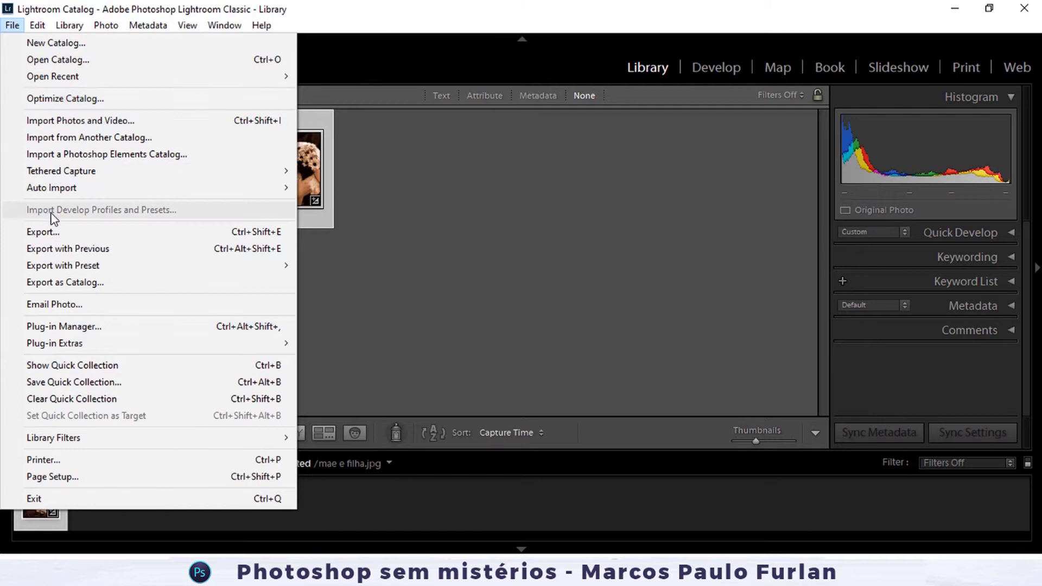
# Dismiss the menu, toggle the side panels, and cancel the auto import settings.
pyautogui.click(505, 169)
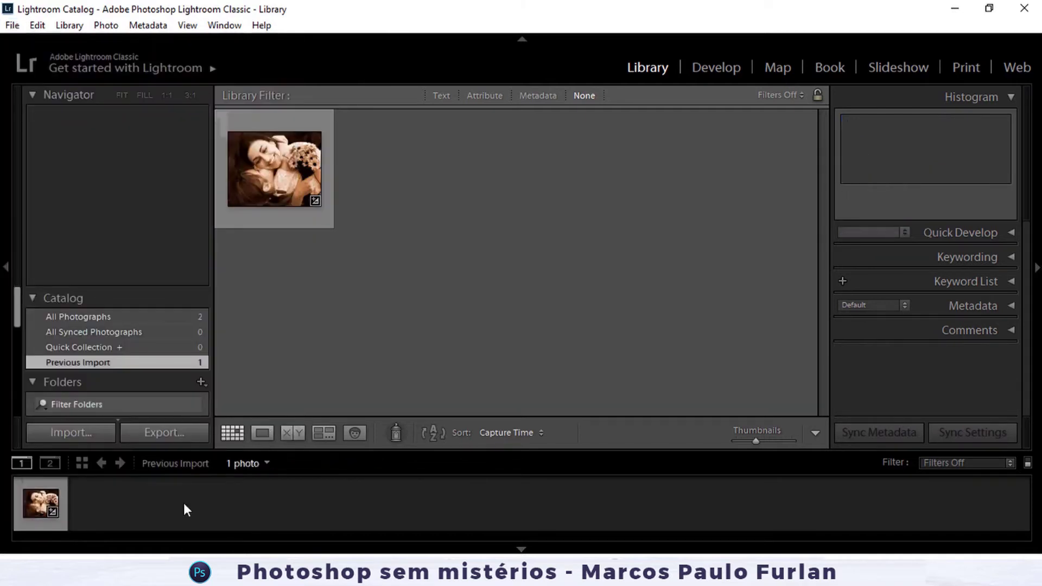
pyautogui.click(6, 267)
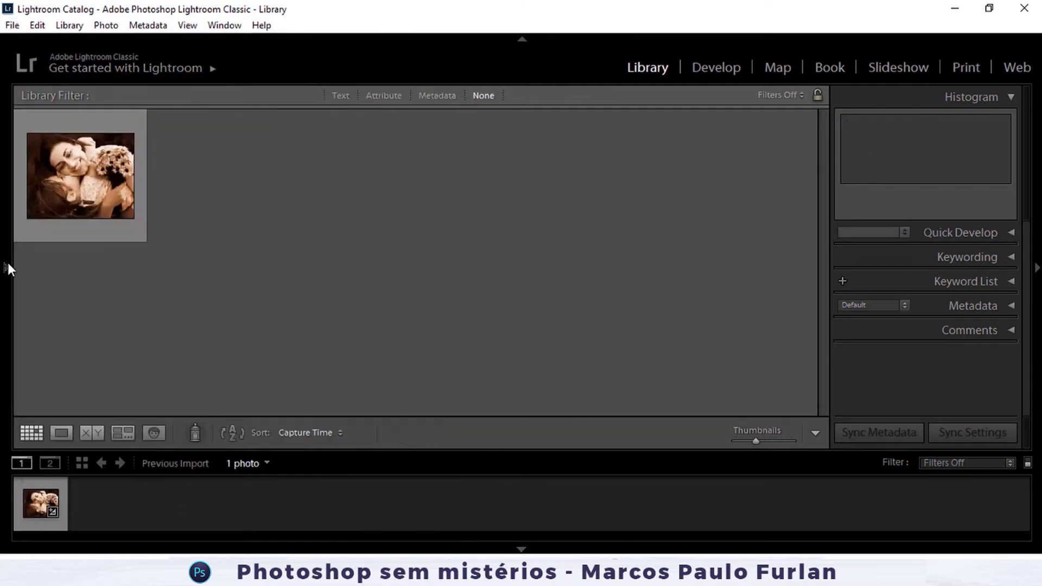
pyautogui.click(6, 267)
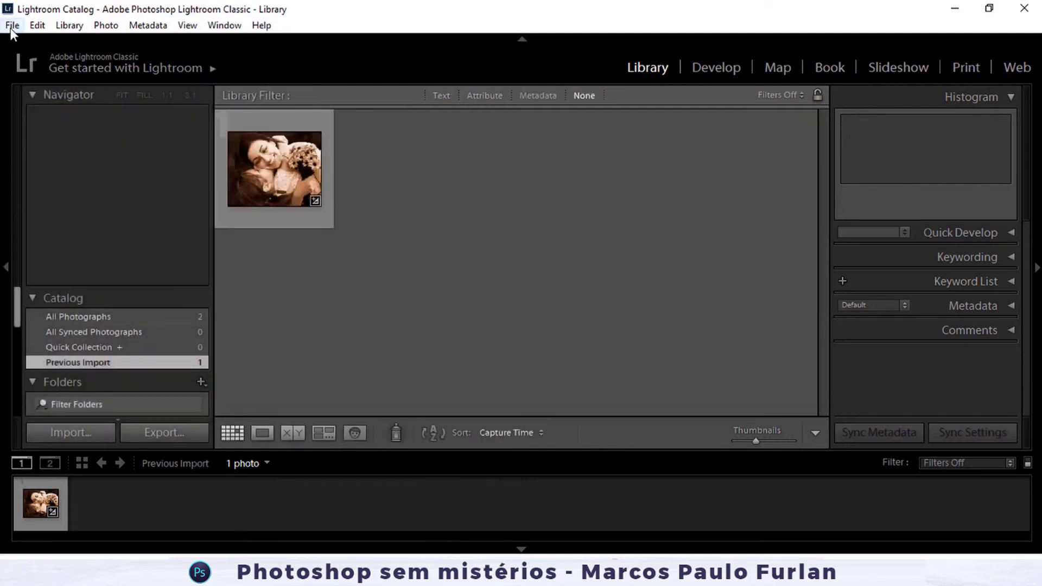
pyautogui.click(12, 25)
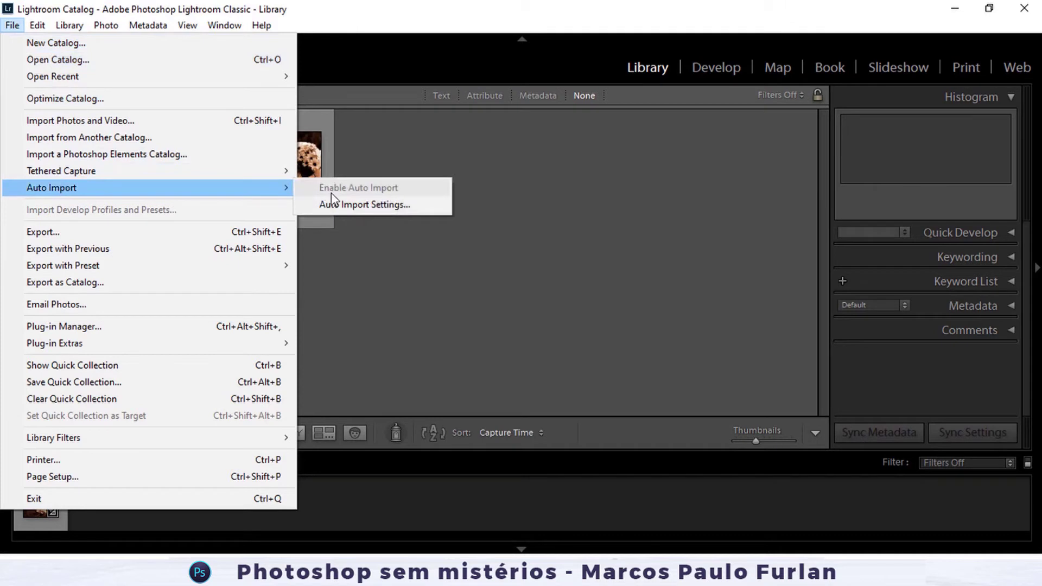
pyautogui.click(342, 205)
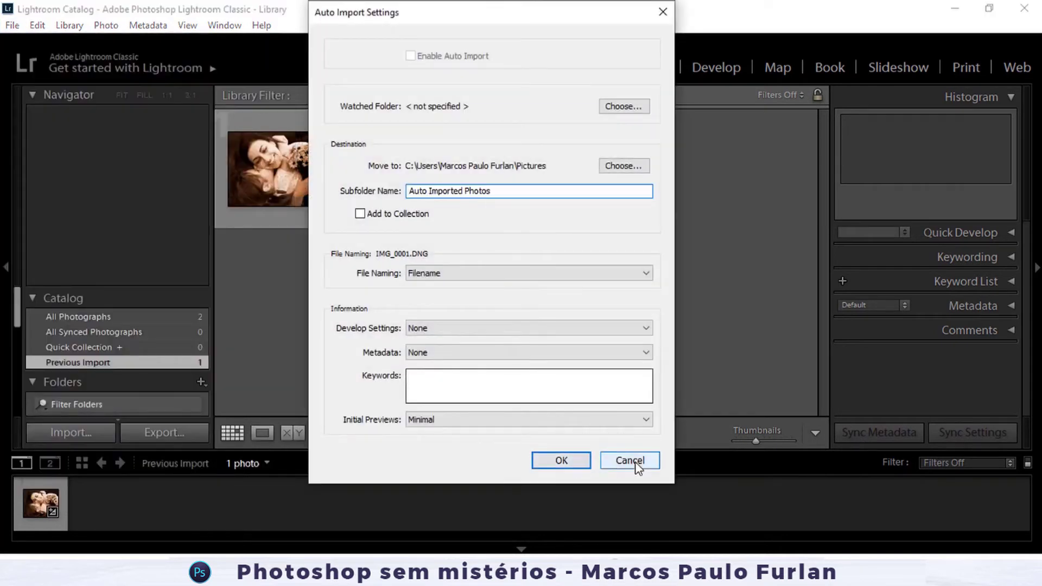
pyautogui.click(629, 461)
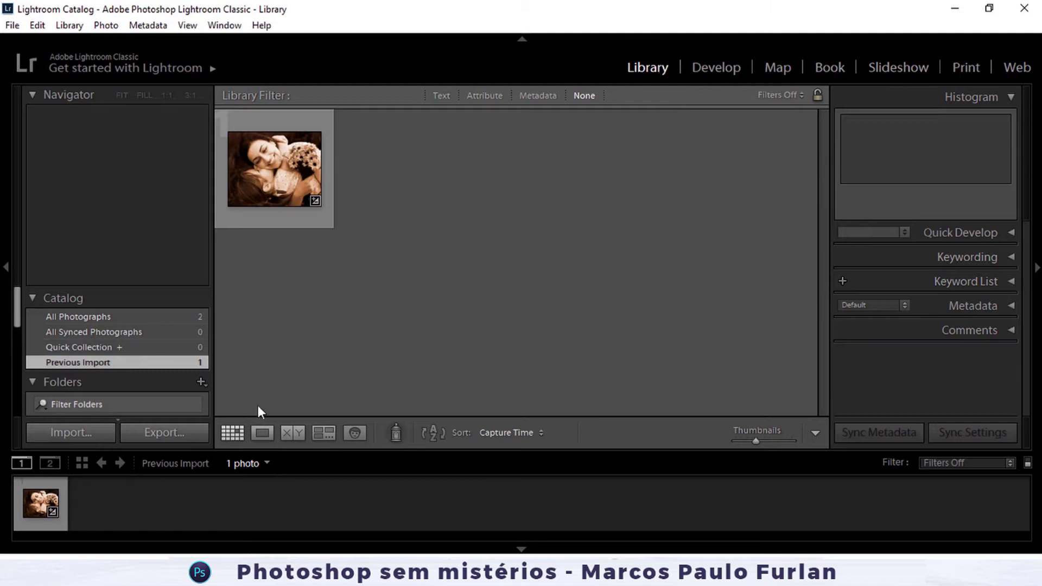
# Switch between Develop and Grid views, collapse the Navigator, and toggle the side panels.
pyautogui.press('d')
pyautogui.press('g')
pyautogui.click(34, 96)
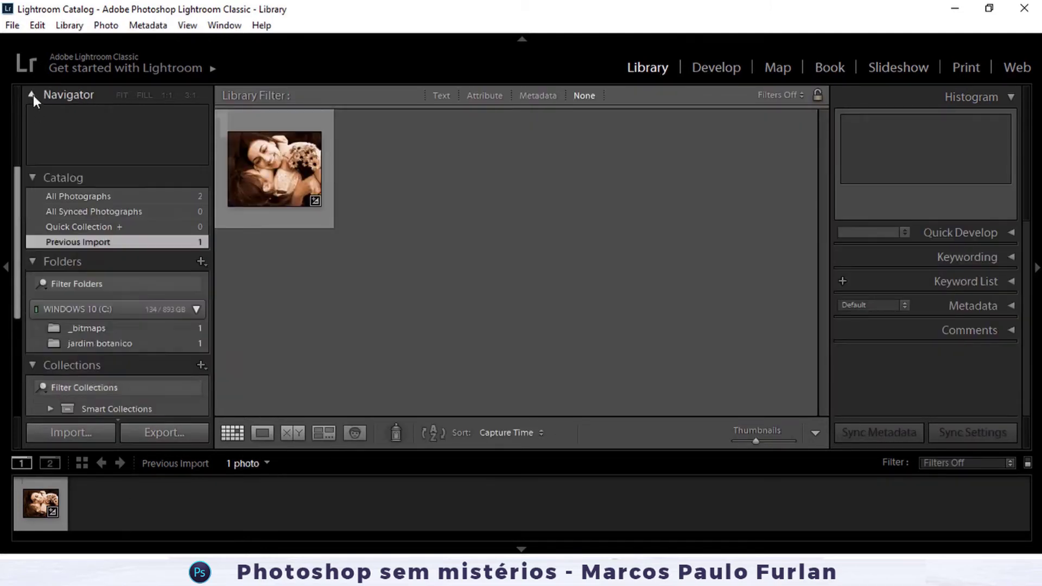
pyautogui.click(5, 266)
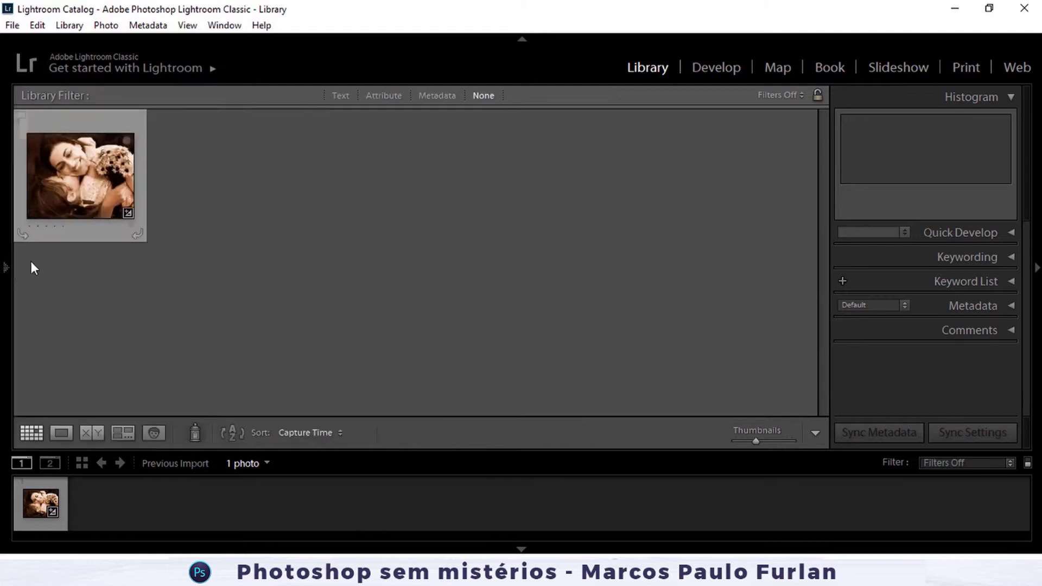
pyautogui.click(4, 268)
# Import only the mother-and-son kiss and office-chair photos from the _bitmaps folder.
pyautogui.click(13, 26)
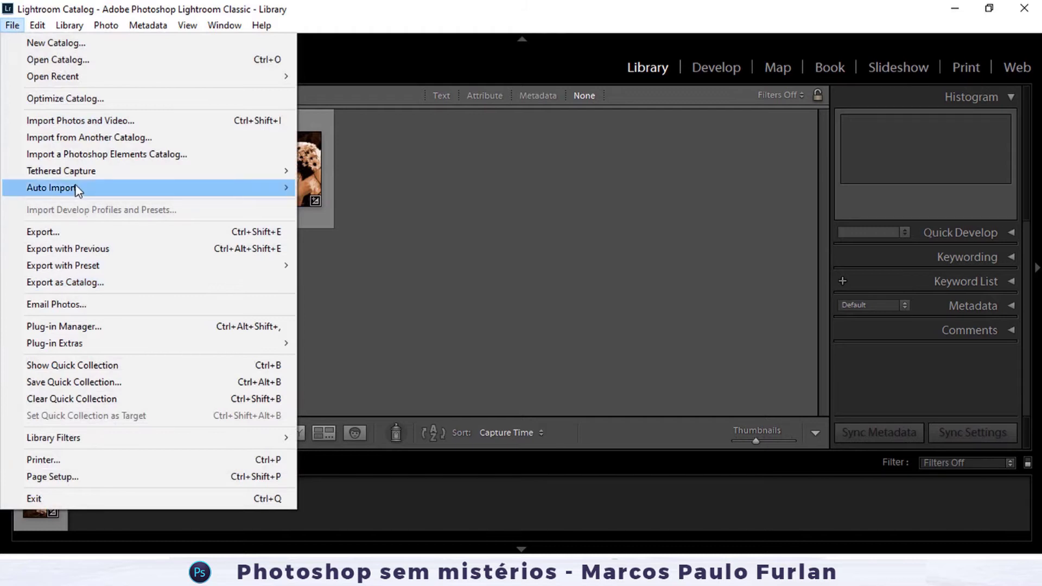
pyautogui.click(73, 121)
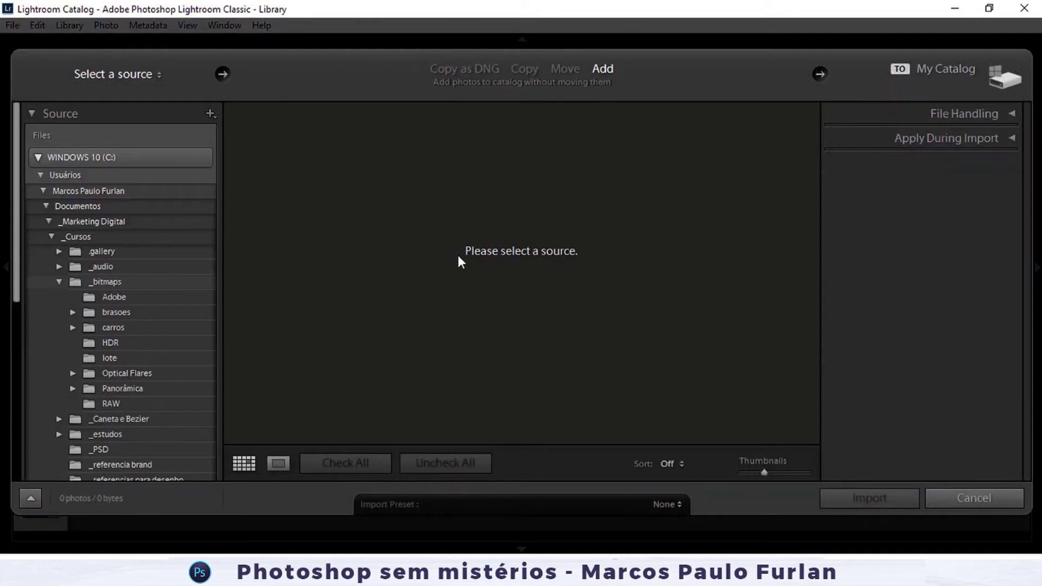
pyautogui.click(97, 281)
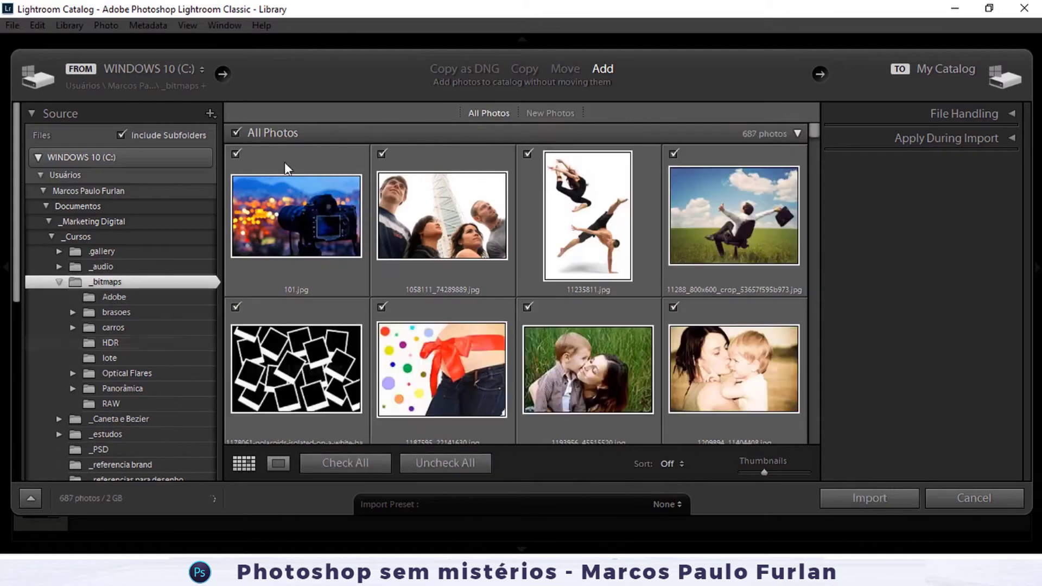
pyautogui.click(236, 132)
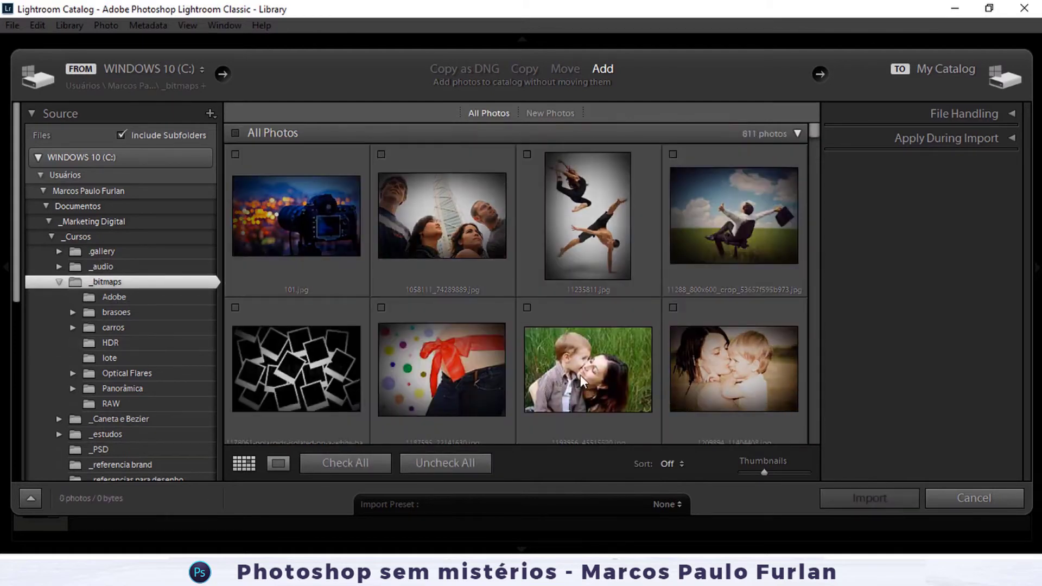
pyautogui.click(527, 302)
pyautogui.scroll(-2, 678, 278)
pyautogui.scroll(2, 678, 262)
pyautogui.click(673, 153)
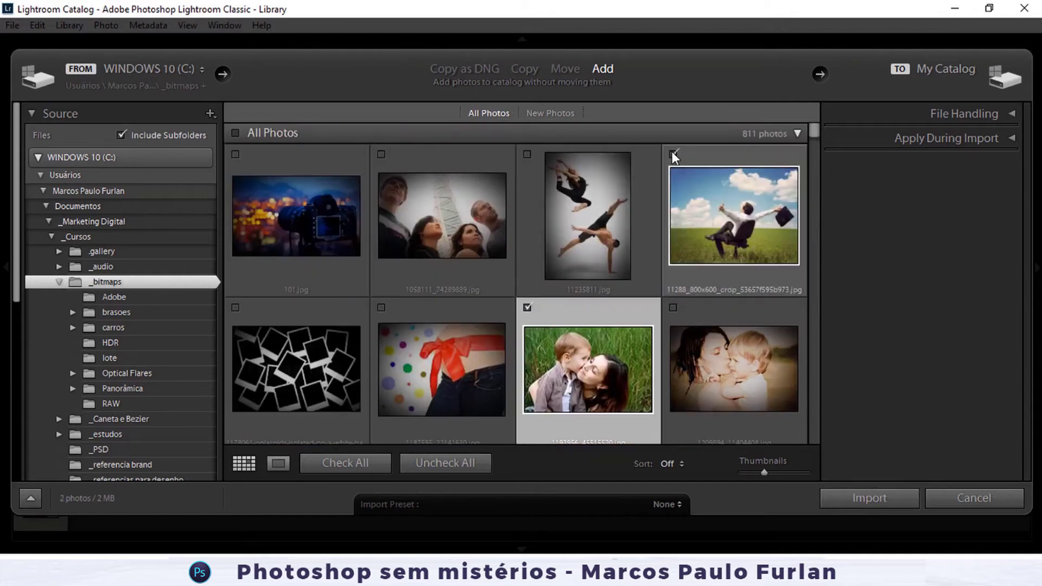
pyautogui.click(894, 495)
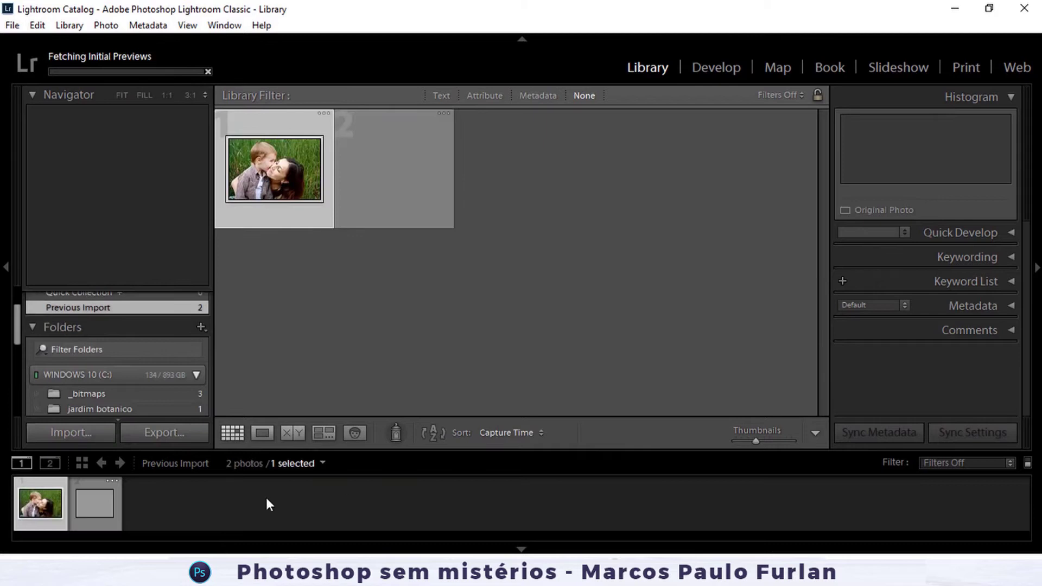
# Apply the sephia_strong preset to the kiss photo and the sephia-strong profile to the chair photo.
pyautogui.click(717, 67)
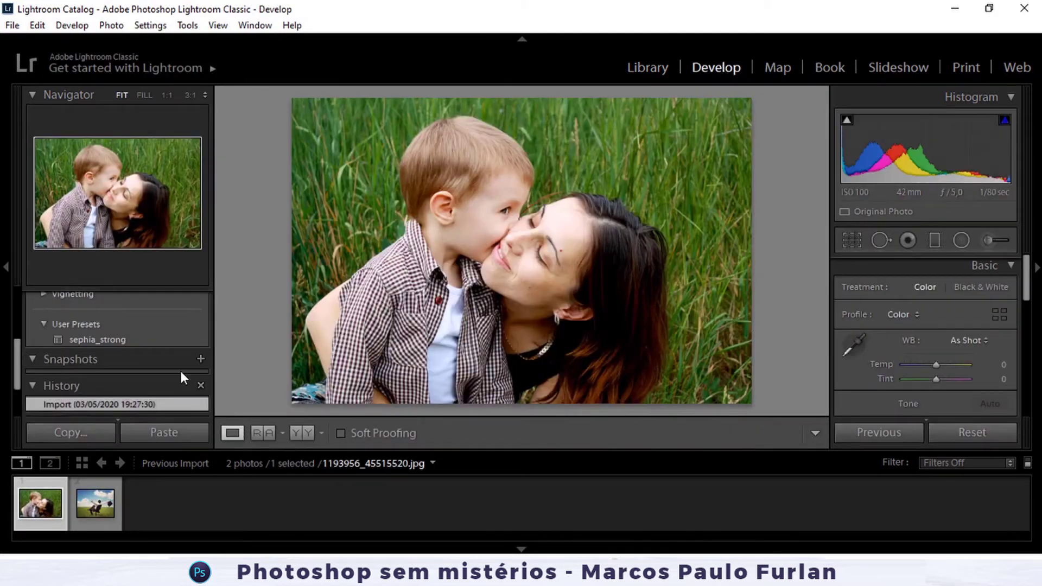
pyautogui.click(93, 339)
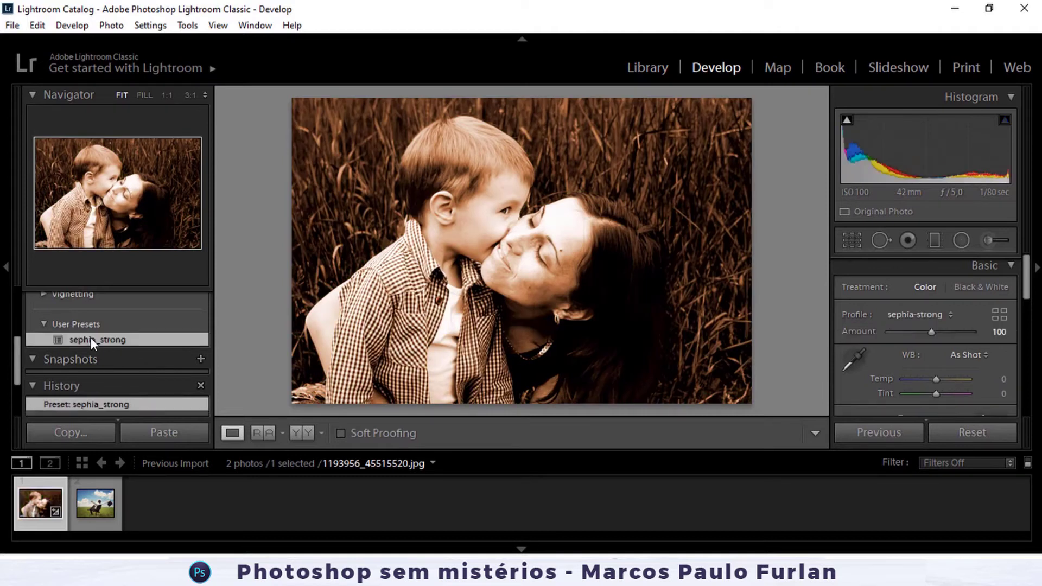
pyautogui.click(93, 502)
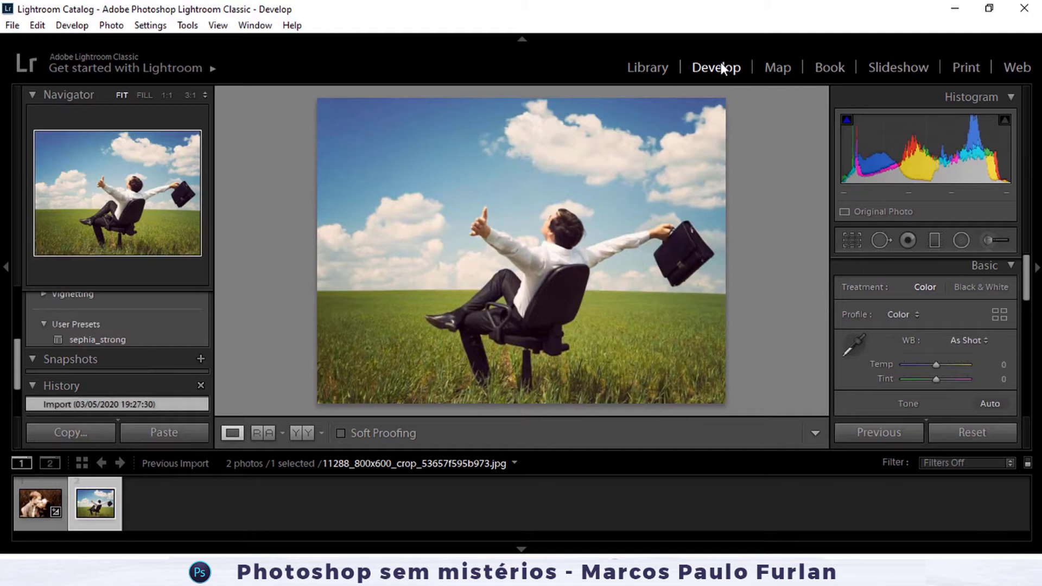
pyautogui.click(996, 312)
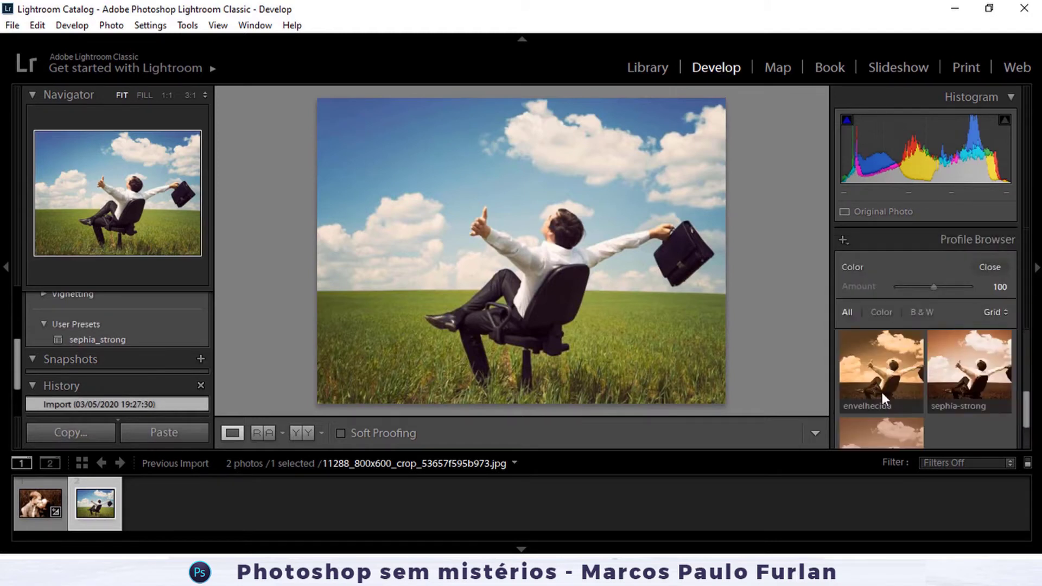
pyautogui.click(947, 358)
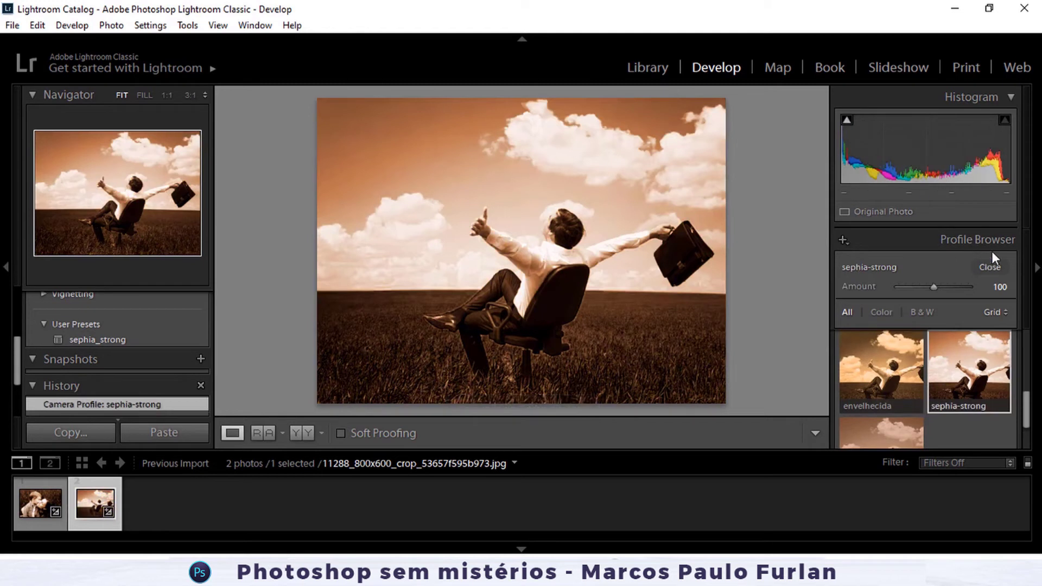
pyautogui.click(1001, 270)
# Fine-tune the chair photo's profile amount, cool its temperature, and nudge the tint.
pyautogui.moveTo(935, 330)
pyautogui.mouseDown()
pyautogui.moveTo(915, 334)
pyautogui.moveTo(934, 333)
pyautogui.mouseUp()
pyautogui.moveTo(931, 380); pyautogui.dragTo(917, 382)
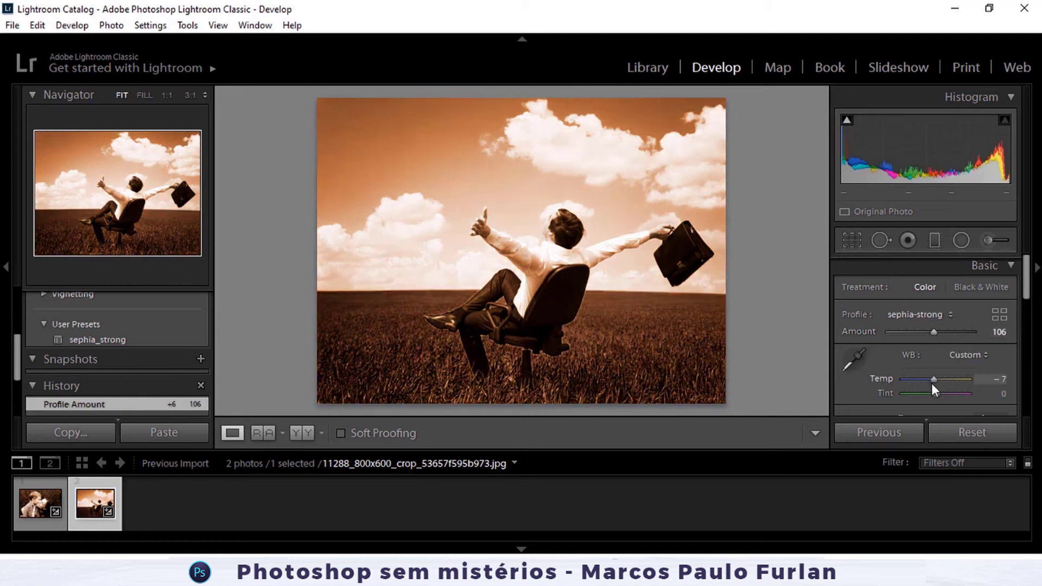
pyautogui.moveTo(929, 398); pyautogui.dragTo(931, 392)
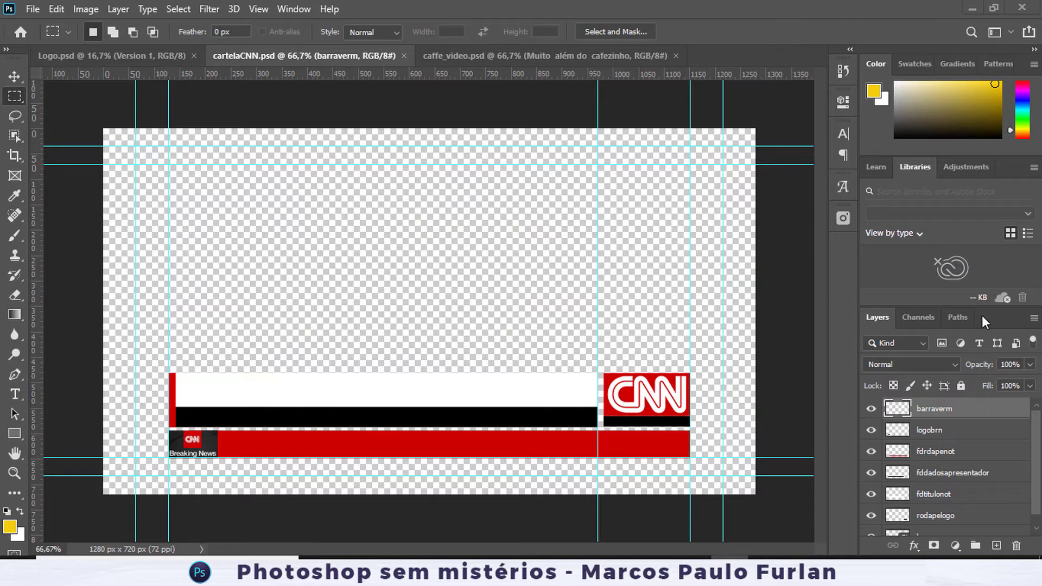
# Show the Adjustments panel and resize the dock so all seven layers are visible.
pyautogui.click(875, 164)
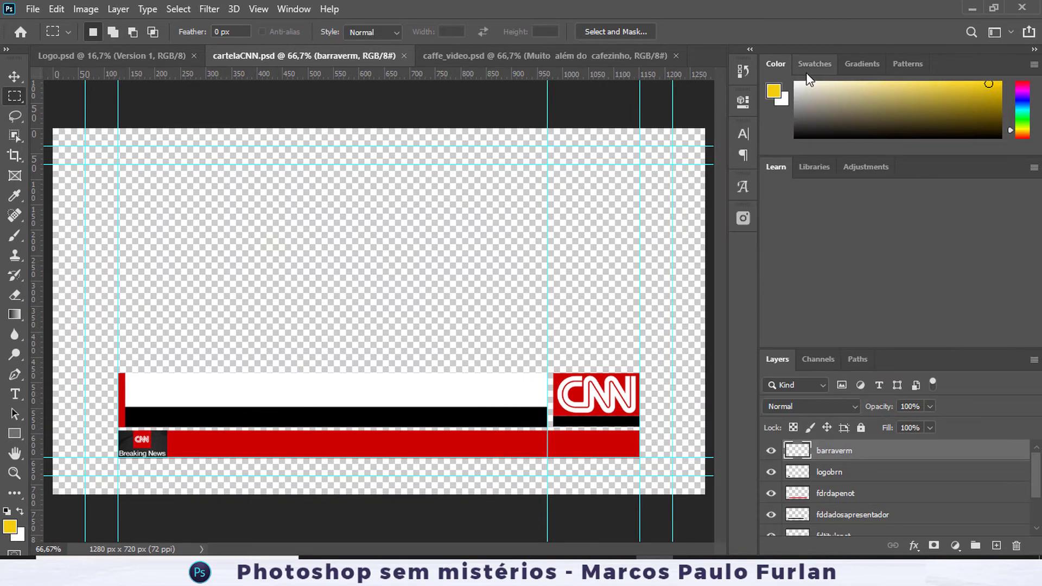
pyautogui.click(875, 168)
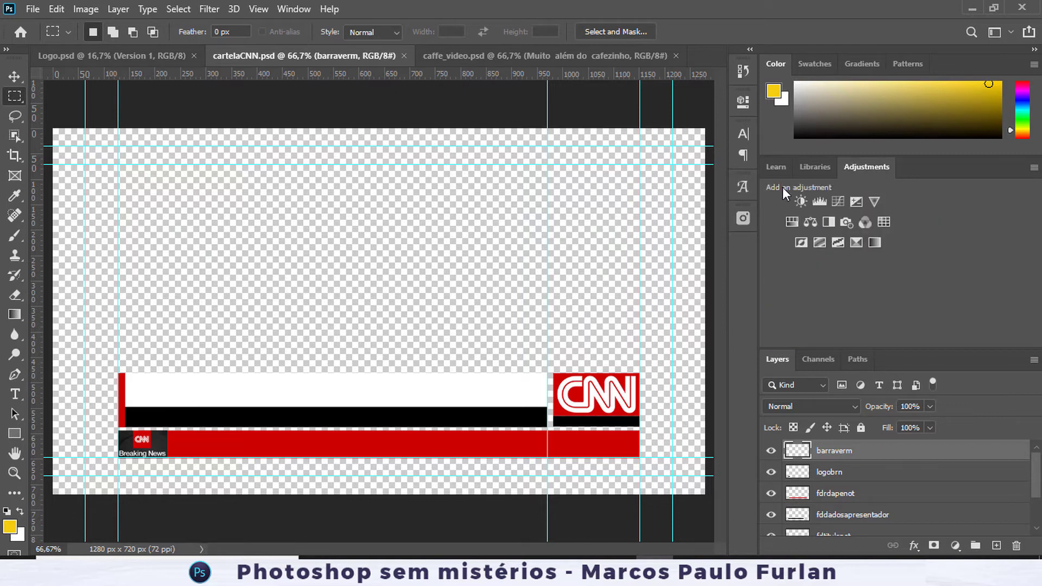
pyautogui.moveTo(760, 199); pyautogui.dragTo(966, 213)
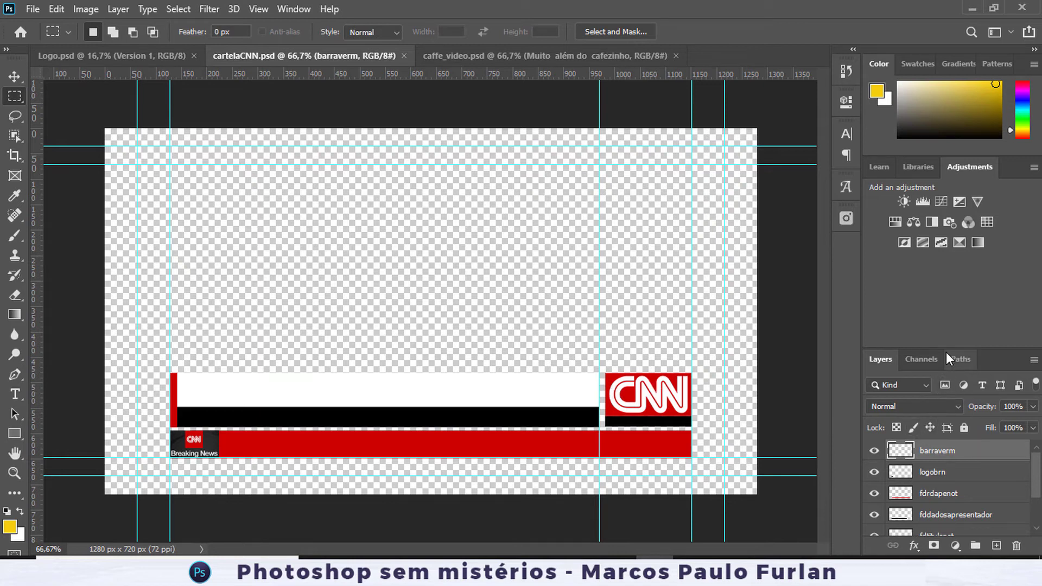
pyautogui.moveTo(946, 350); pyautogui.dragTo(943, 216)
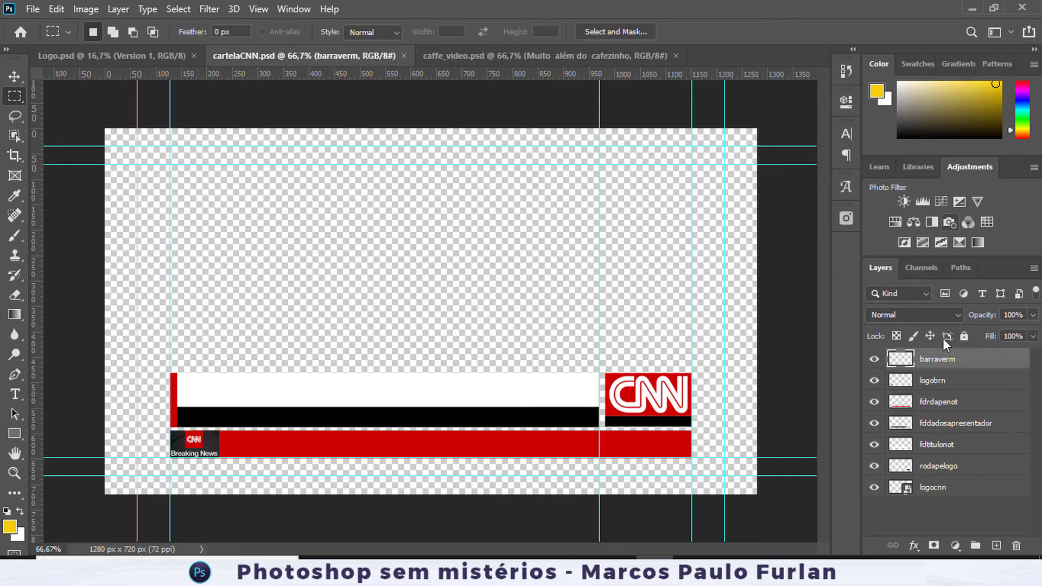
# Toggle visibility of the logocnn and rodapelogo layers to check the black bar.
pyautogui.click(955, 487)
pyautogui.click(874, 487)
pyautogui.click(874, 465)
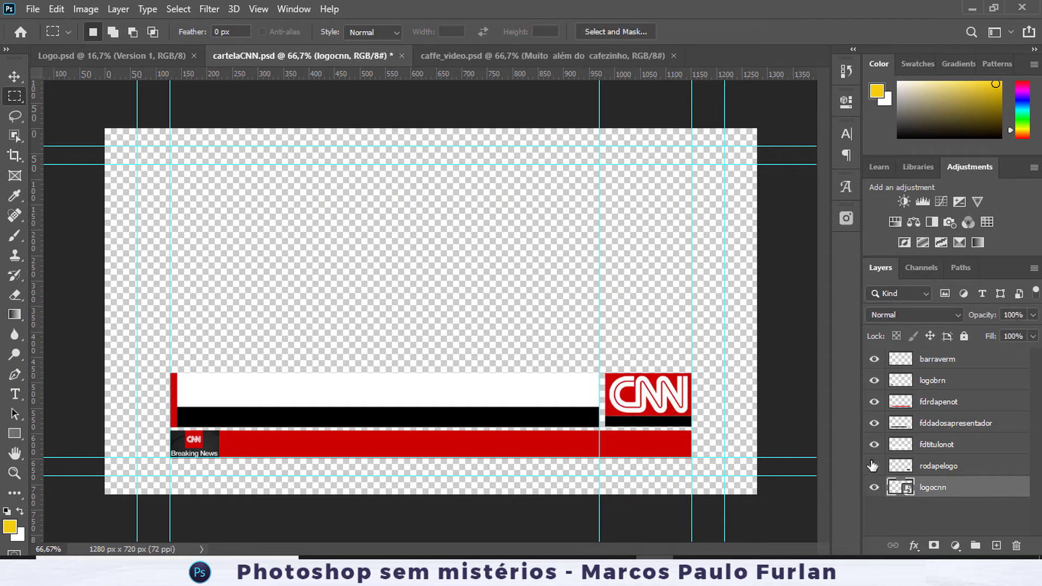
pyautogui.click(873, 444)
# Close cartelaCNN.psd without saving and switch to Premiere Pro.
pyautogui.click(402, 56)
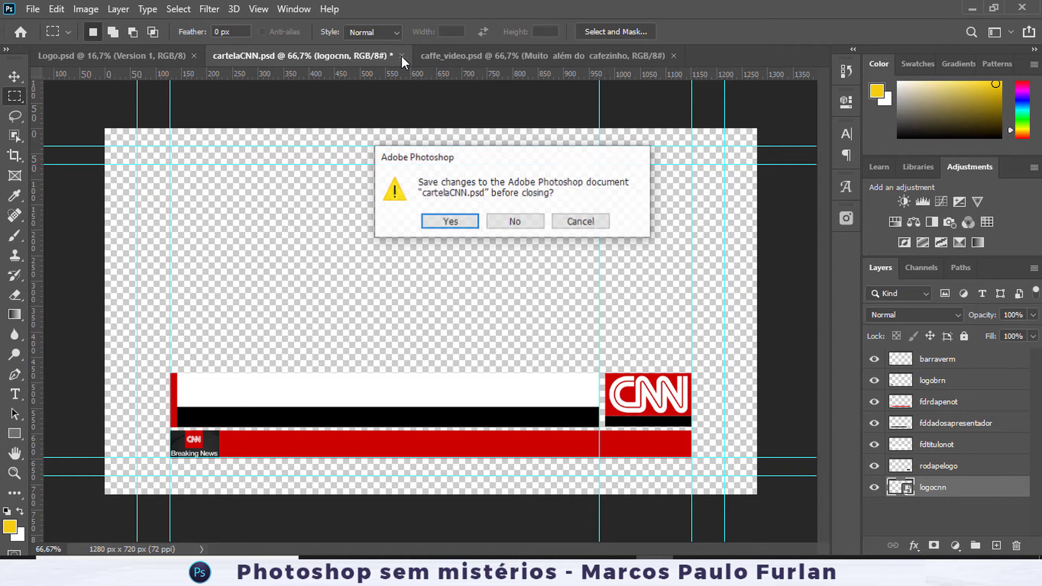
pyautogui.click(515, 221)
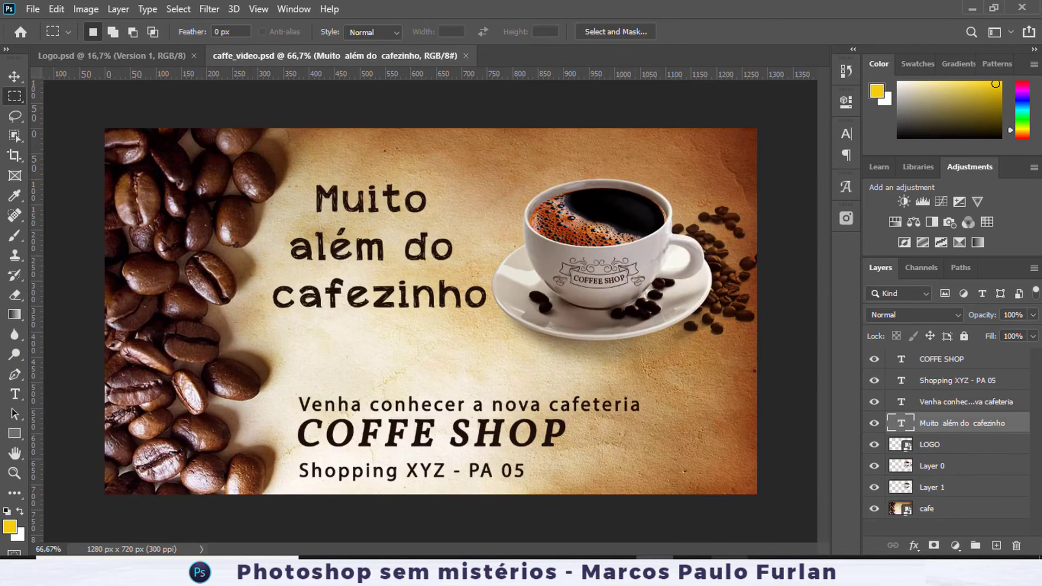
pyautogui.click(780, 558)
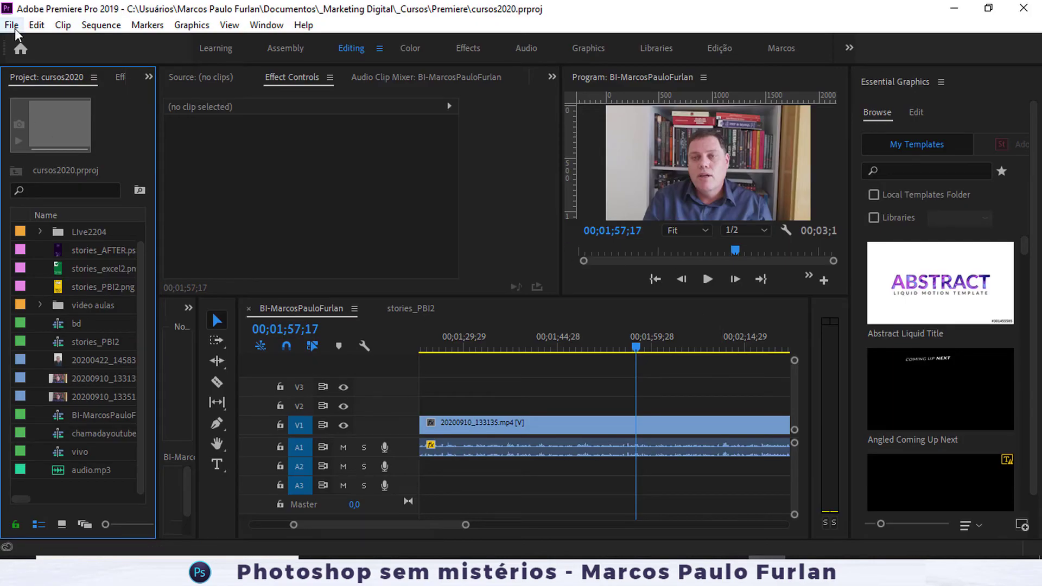
# Import cartelaCNN.psd from _Cursos > Photoshop > Photoshop-sem-misterios > PSD > reportagem.
pyautogui.click(12, 25)
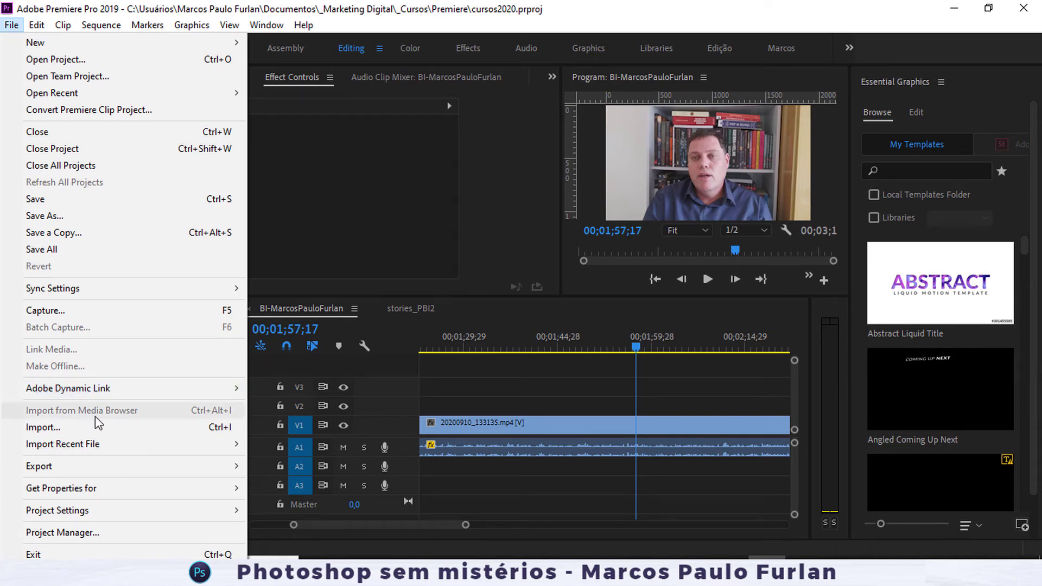
pyautogui.click(44, 427)
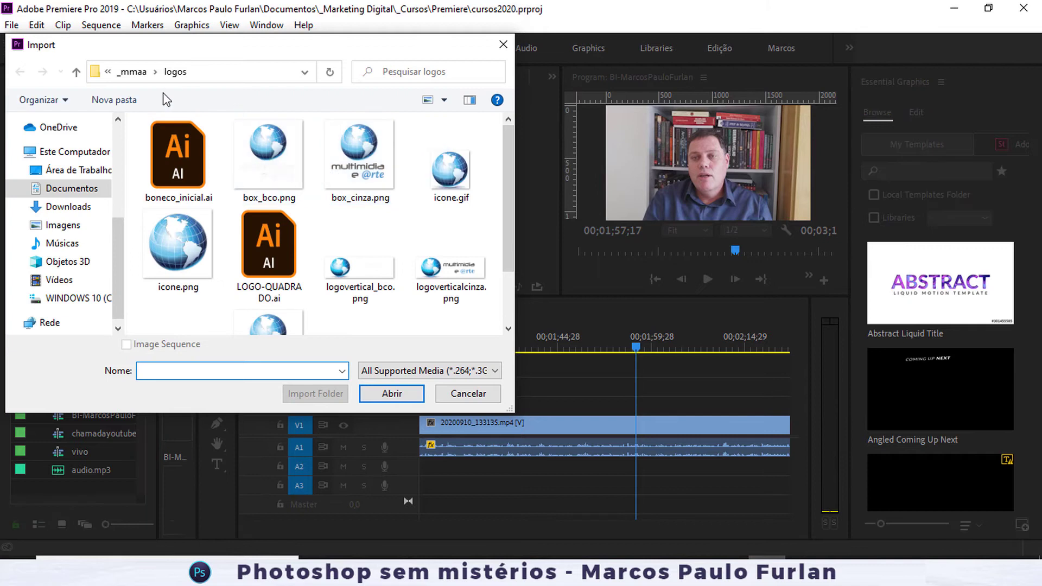
pyautogui.click(133, 72)
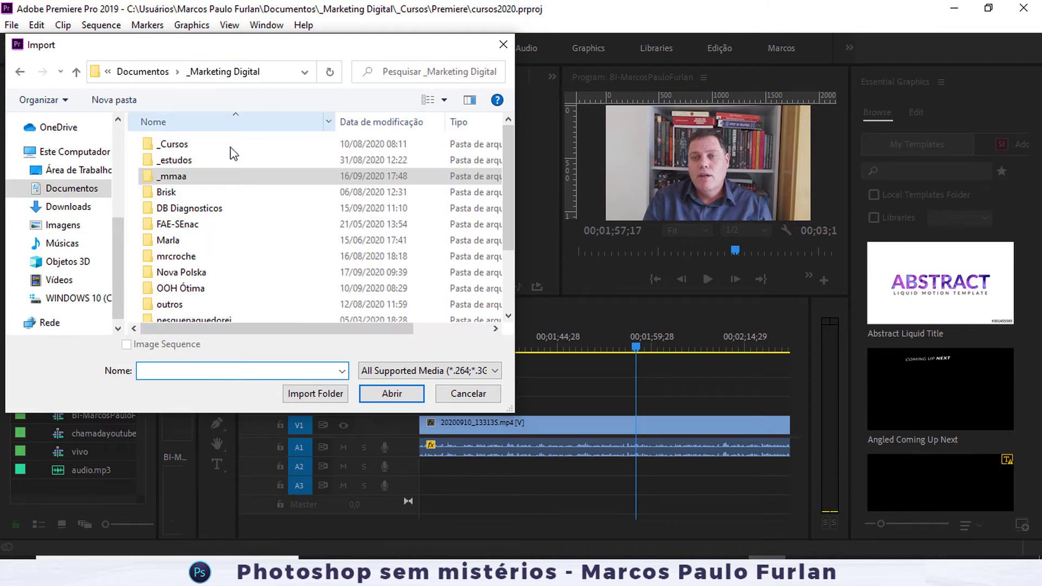
pyautogui.doubleClick(173, 143)
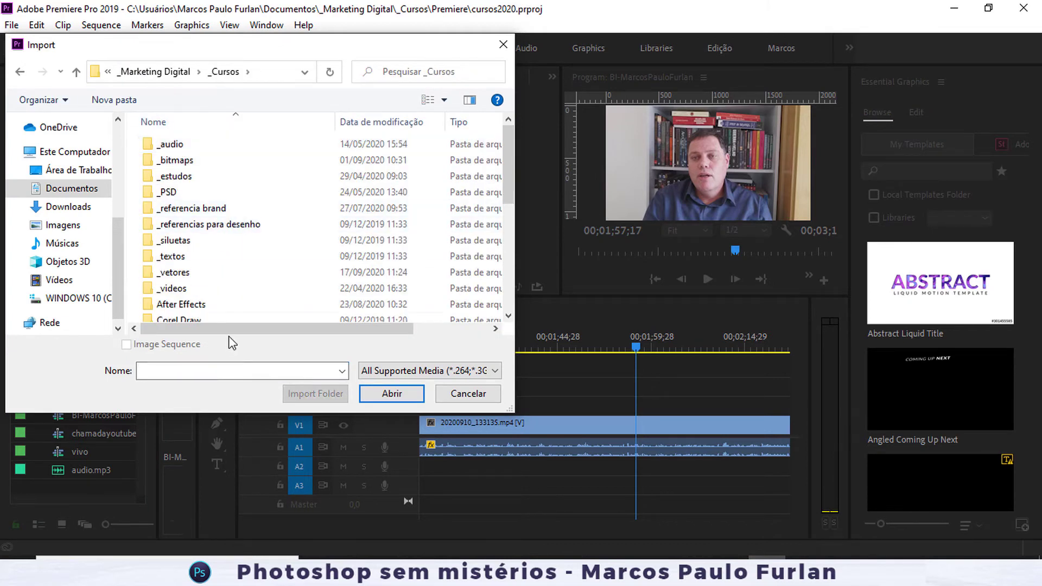
pyautogui.click(198, 307)
pyautogui.scroll(-5, 200, 310)
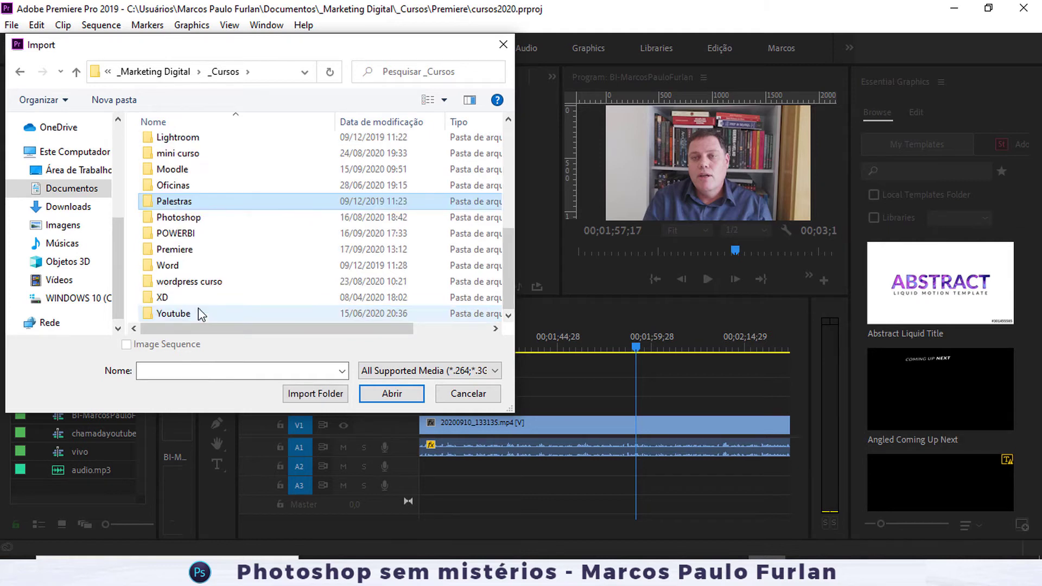
pyautogui.doubleClick(205, 218)
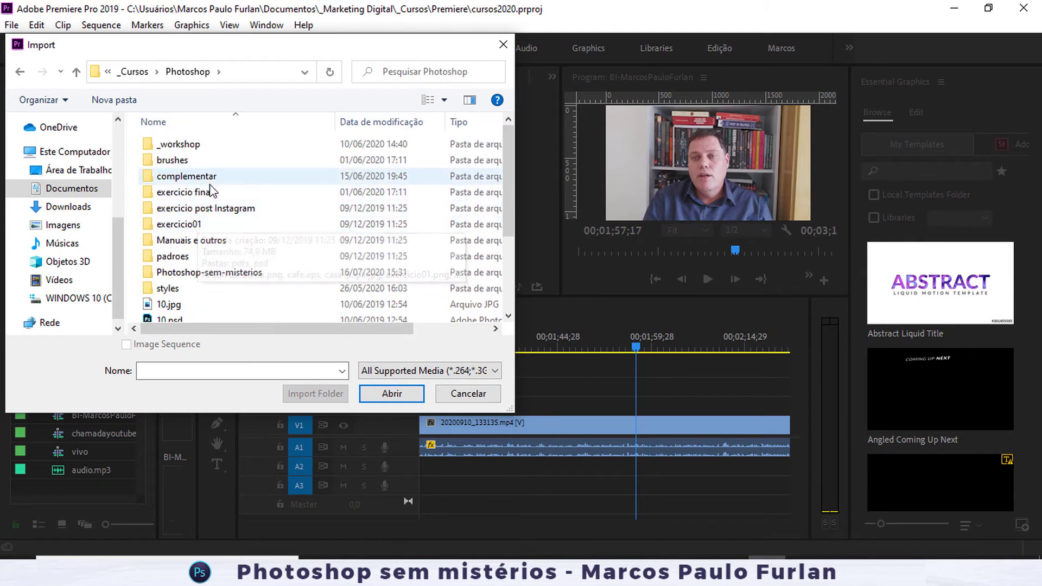
pyautogui.doubleClick(184, 272)
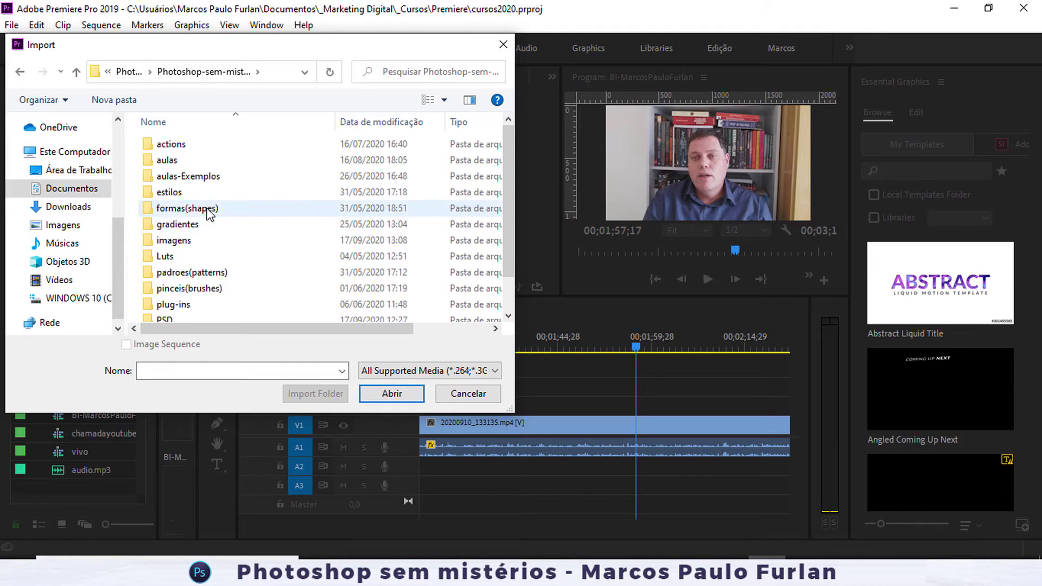
pyautogui.doubleClick(159, 321)
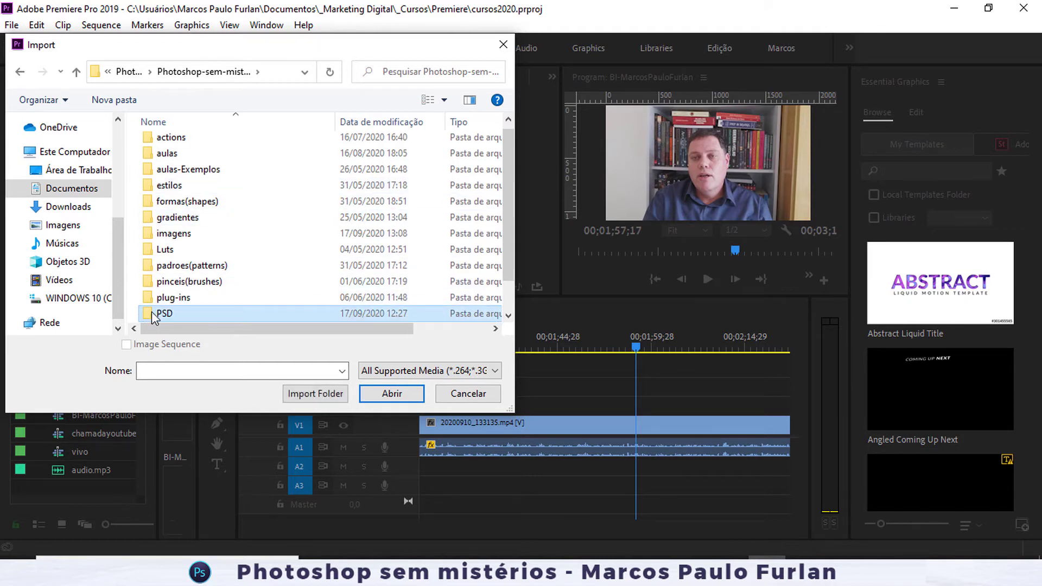
pyautogui.doubleClick(247, 163)
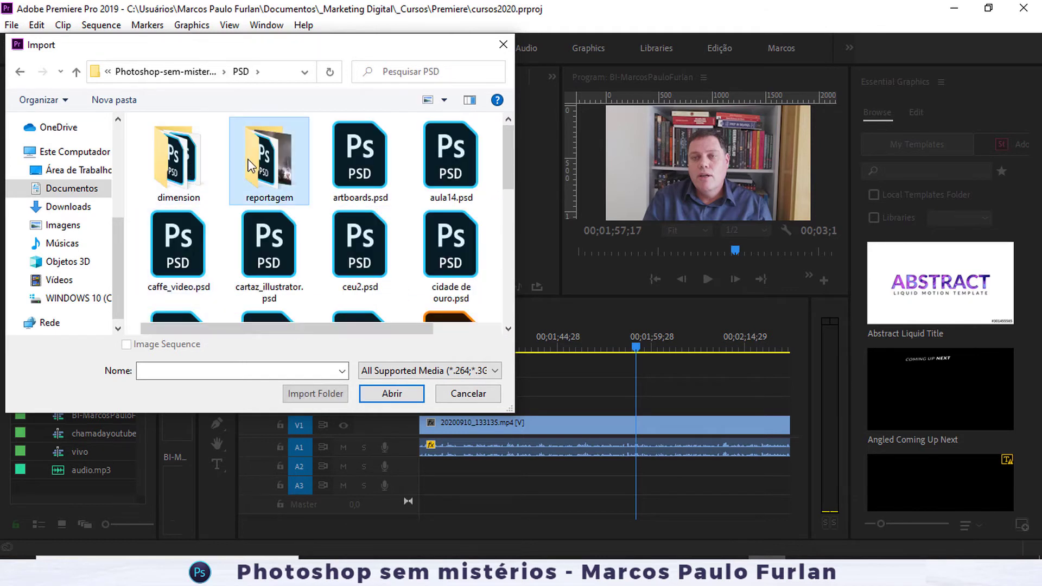
pyautogui.click(188, 164)
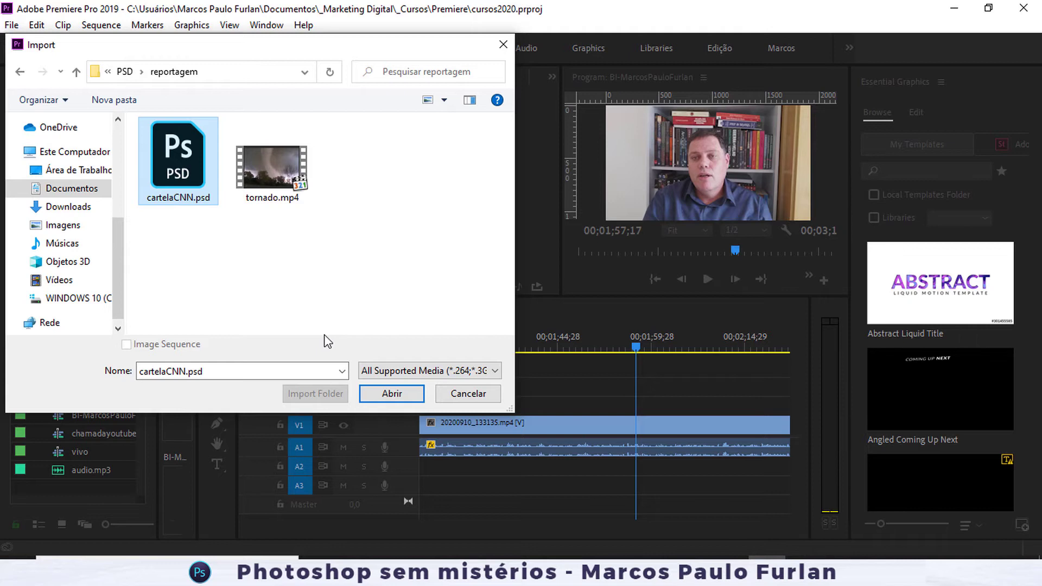
pyautogui.click(412, 395)
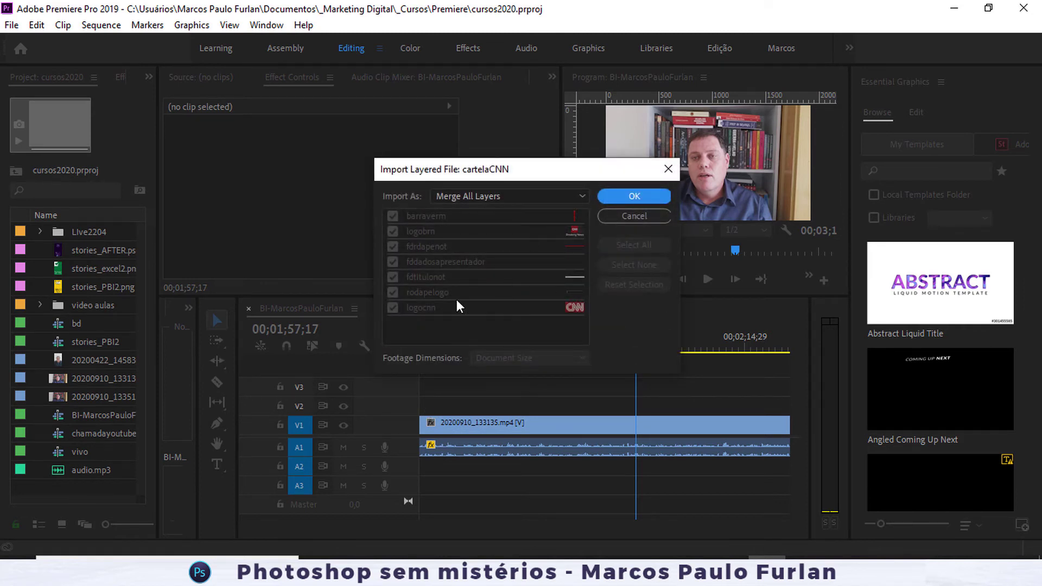
# Accept Merge All Layers, widen the project panel, and create a sequence from cartelaCNN.psd.
pyautogui.click(650, 196)
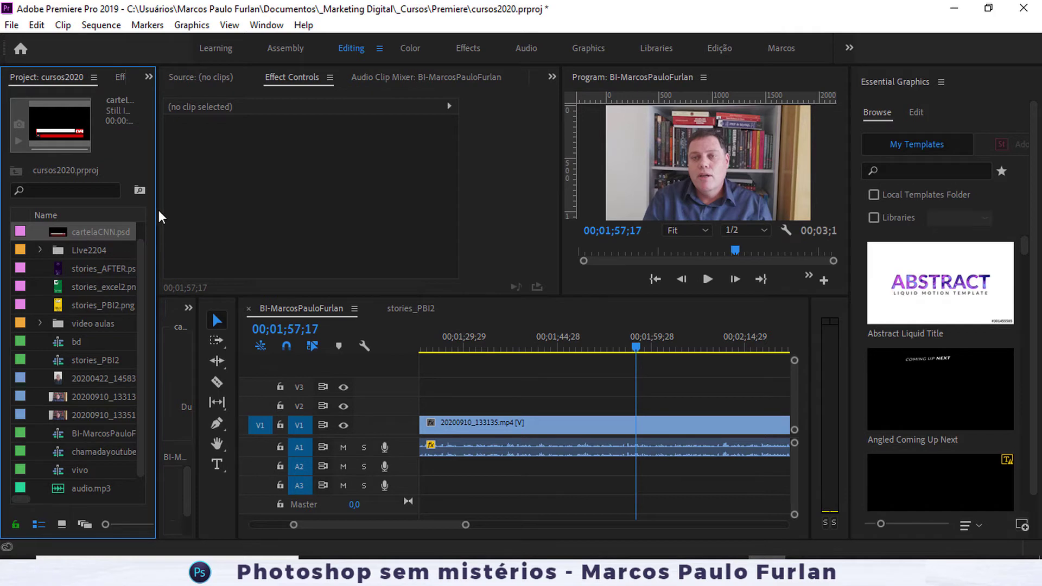
pyautogui.moveTo(159, 213); pyautogui.dragTo(235, 201)
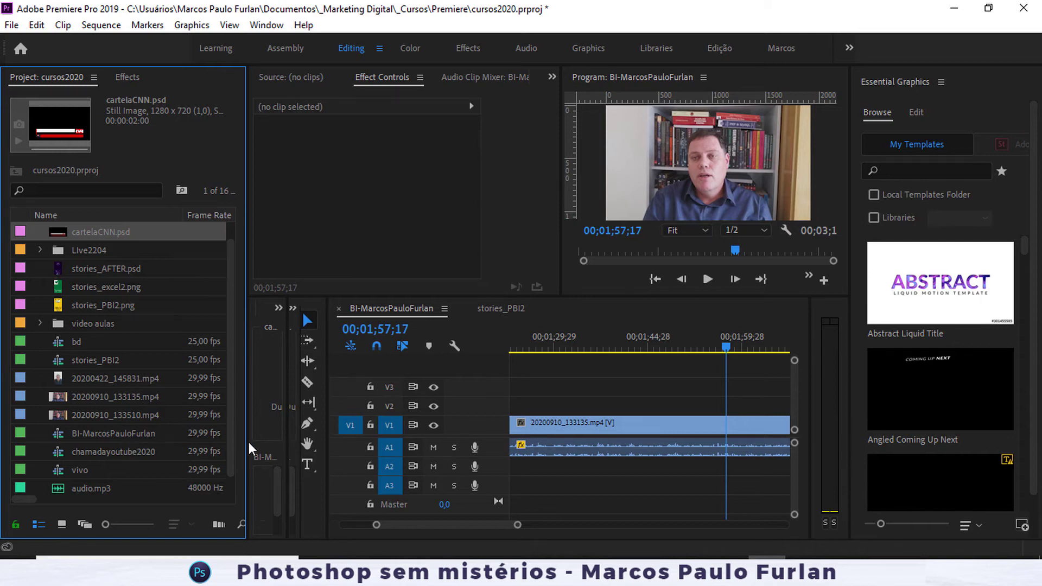
pyautogui.moveTo(247, 441); pyautogui.dragTo(391, 440)
pyautogui.moveTo(59, 234); pyautogui.dragTo(345, 525)
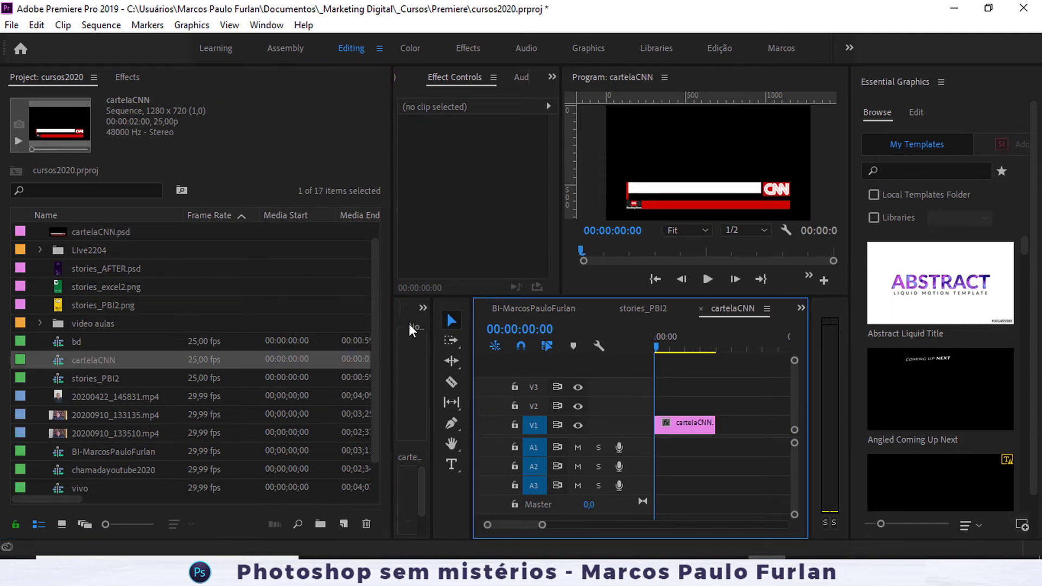
# Enlarge the timeline and program monitor, then move the cartelaCNN clip up to V2.
pyautogui.moveTo(432, 344); pyautogui.dragTo(174, 336)
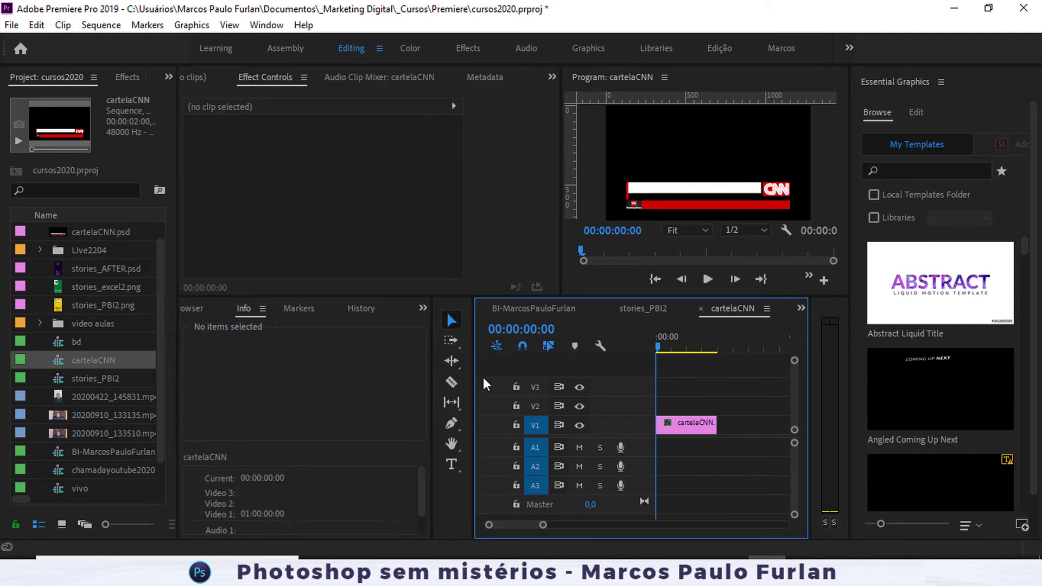
pyautogui.moveTo(473, 380); pyautogui.dragTo(257, 380)
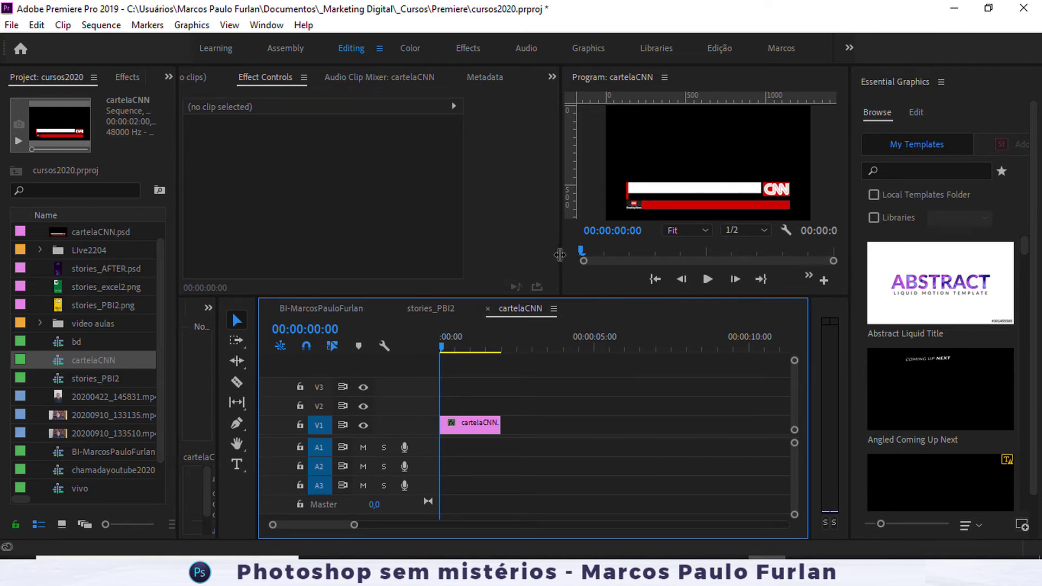
pyautogui.moveTo(559, 254); pyautogui.dragTo(313, 254)
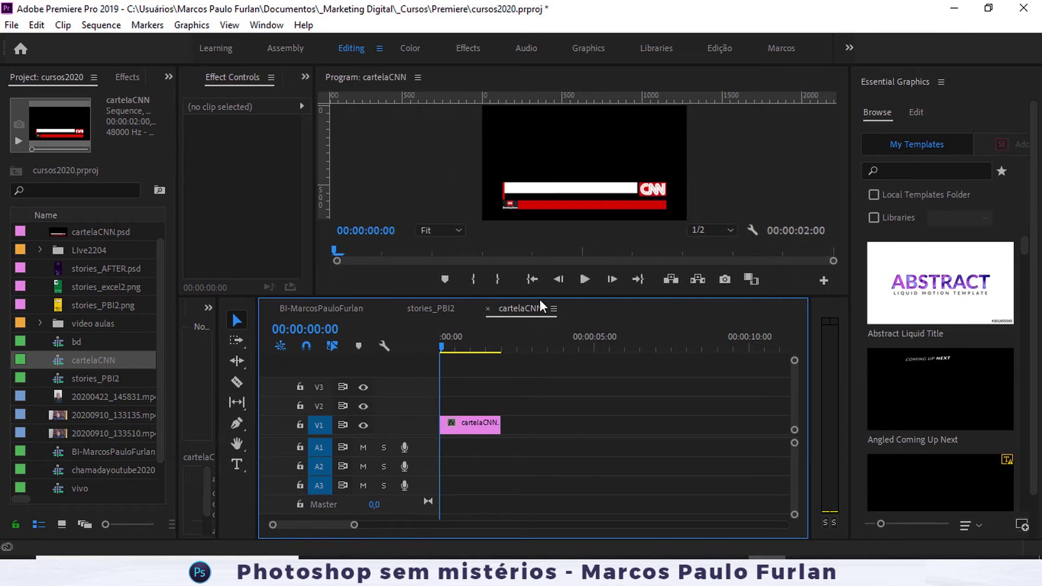
pyautogui.moveTo(540, 306)
pyautogui.mouseDown()
pyautogui.moveTo(524, 387)
pyautogui.moveTo(531, 309)
pyautogui.mouseUp()
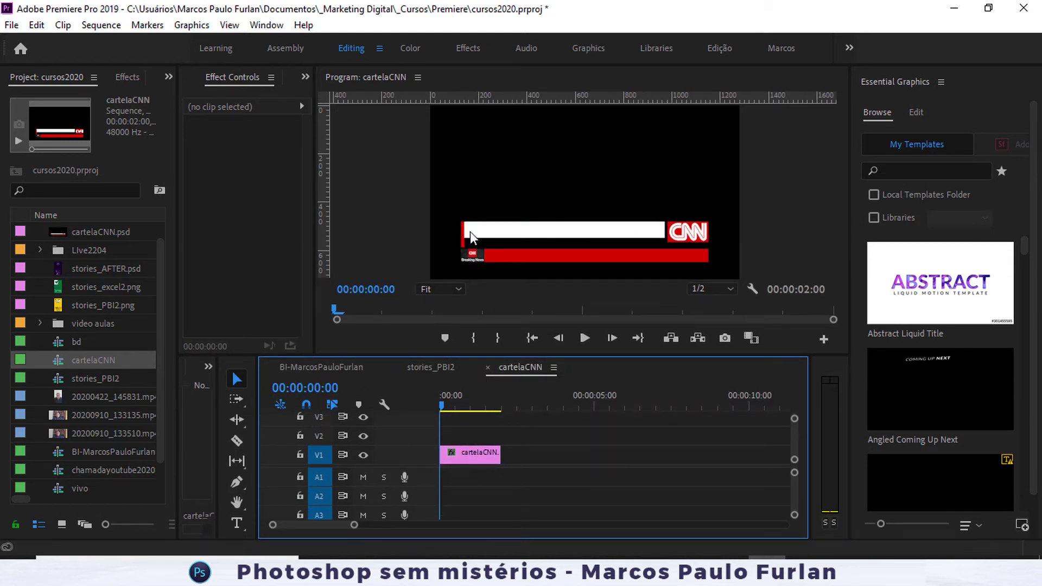
pyautogui.moveTo(461, 455); pyautogui.dragTo(464, 436)
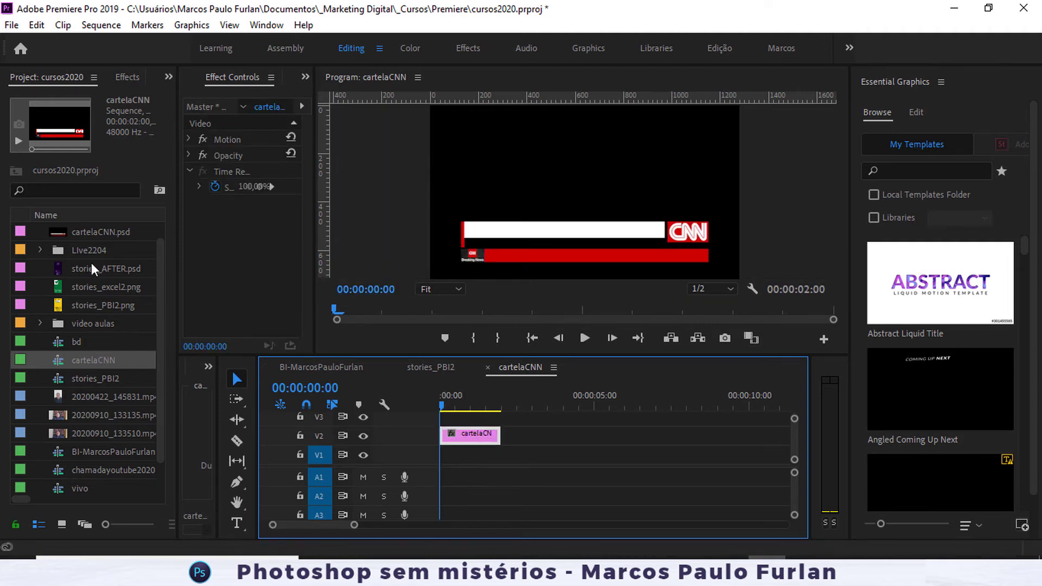
# Import tornado.mp4 into the project.
pyautogui.hotkey('alt', 'f')
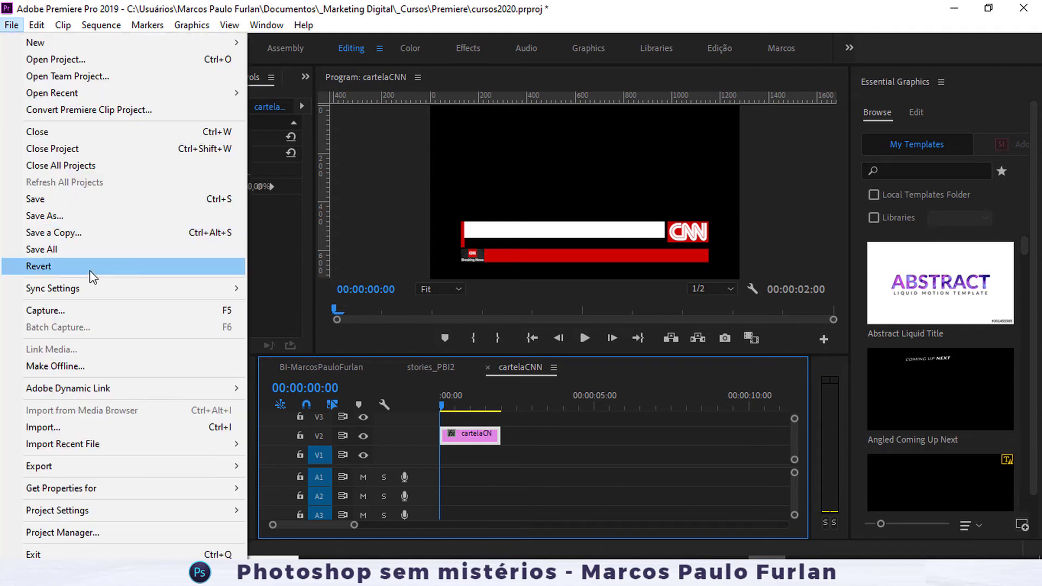
pyautogui.click(65, 427)
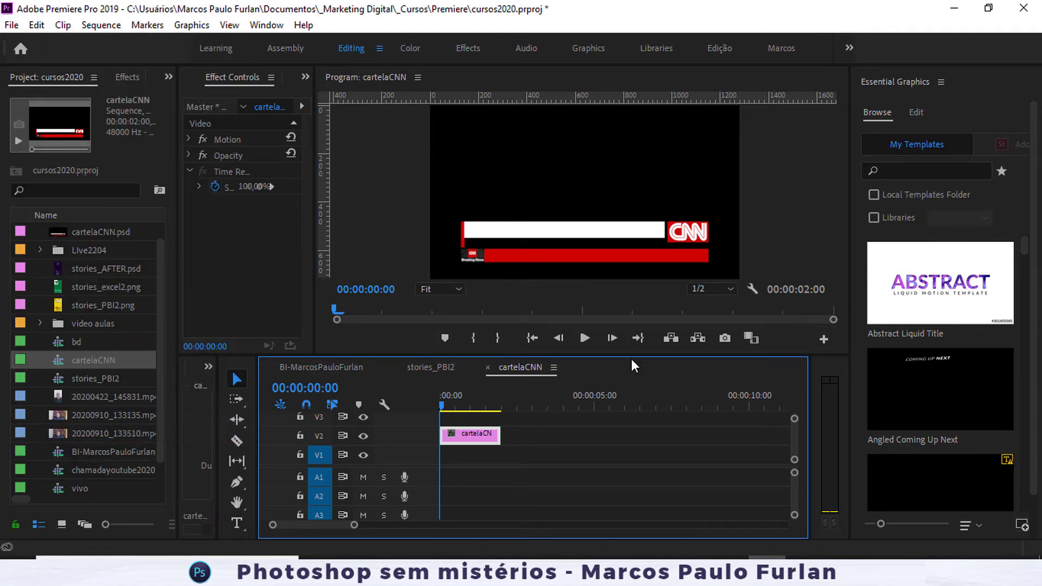
pyautogui.doubleClick(262, 165)
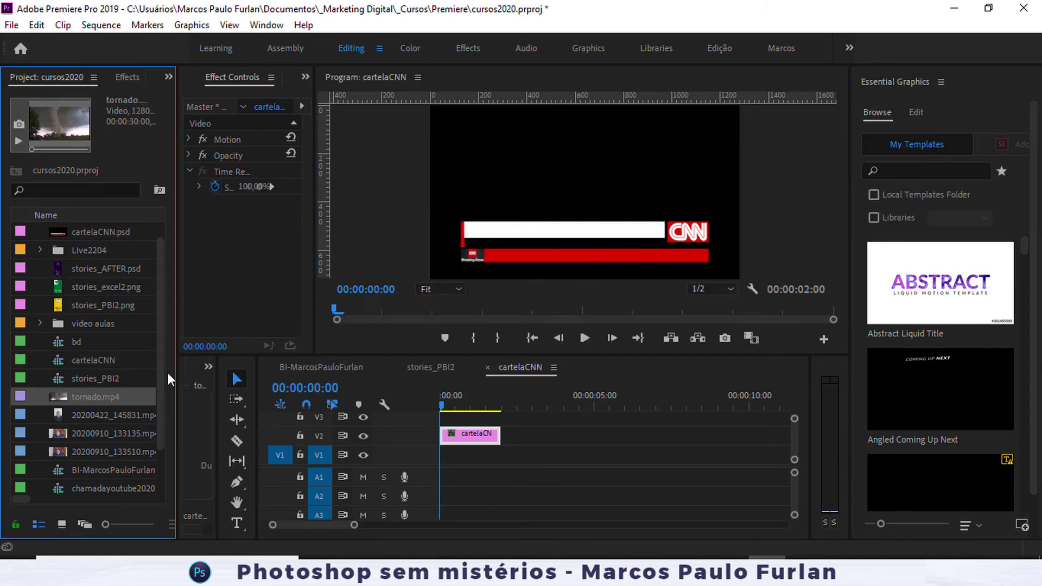
# Place tornado.mp4 on V1 and extend the cartelaCNN.psd clip to match its length.
pyautogui.moveTo(73, 396)
pyautogui.mouseDown()
pyautogui.moveTo(410, 440)
pyautogui.moveTo(434, 455)
pyautogui.mouseUp()
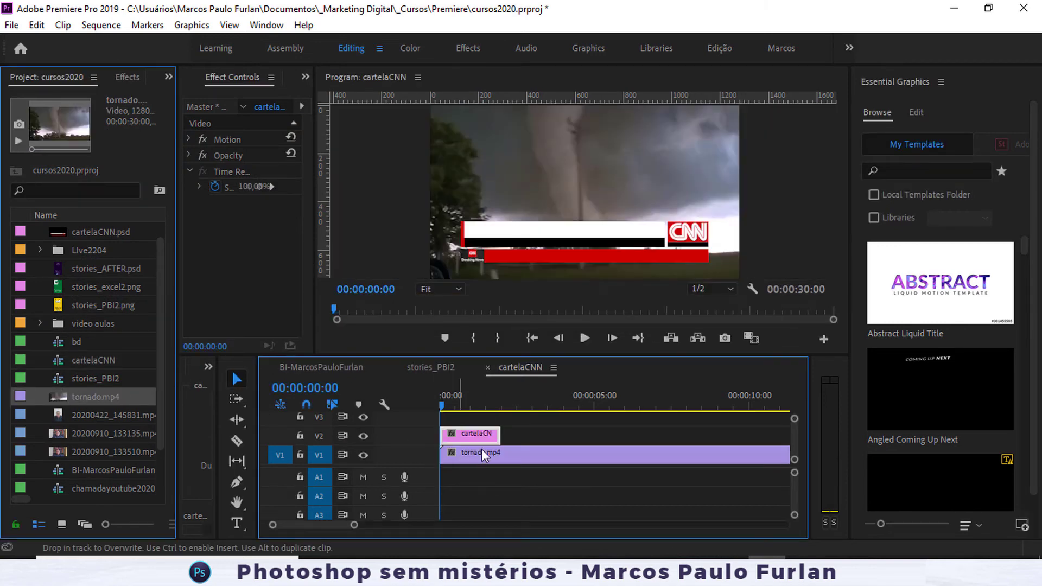
pyautogui.moveTo(494, 432); pyautogui.dragTo(740, 434)
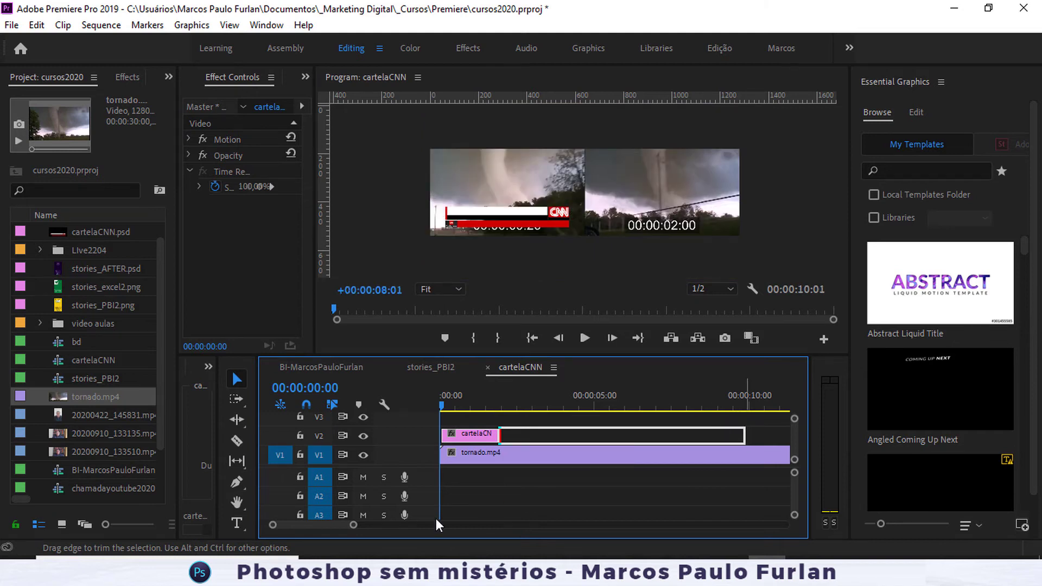
pyautogui.moveTo(354, 525); pyautogui.dragTo(432, 525)
pyautogui.moveTo(509, 434)
pyautogui.mouseDown()
pyautogui.moveTo(655, 433)
pyautogui.moveTo(560, 412)
pyautogui.moveTo(442, 415)
pyautogui.moveTo(480, 412)
pyautogui.mouseUp()
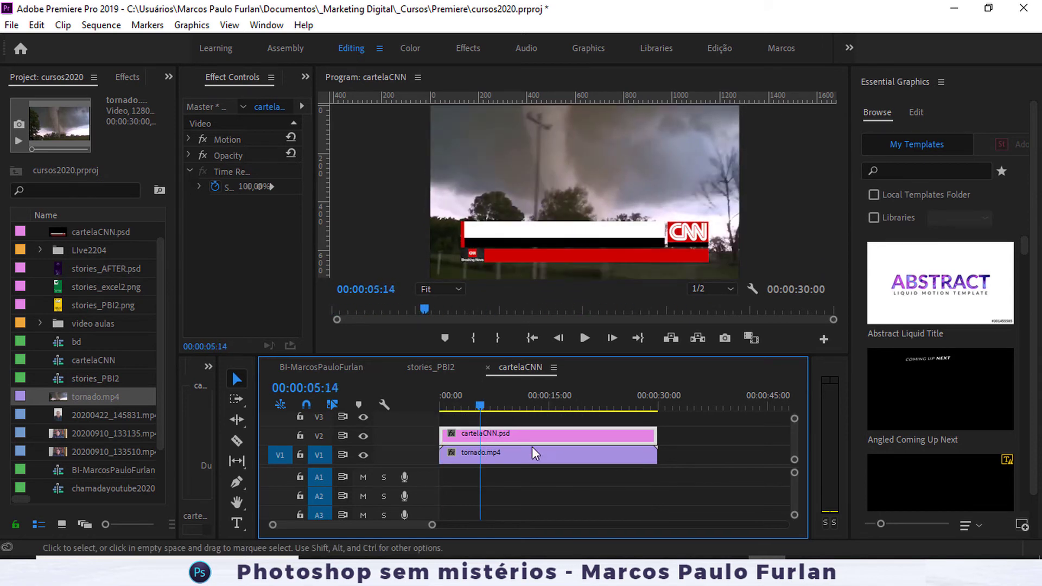
# Delete the cartelaCNN.psd clip from the sequence.
pyautogui.click(661, 437)
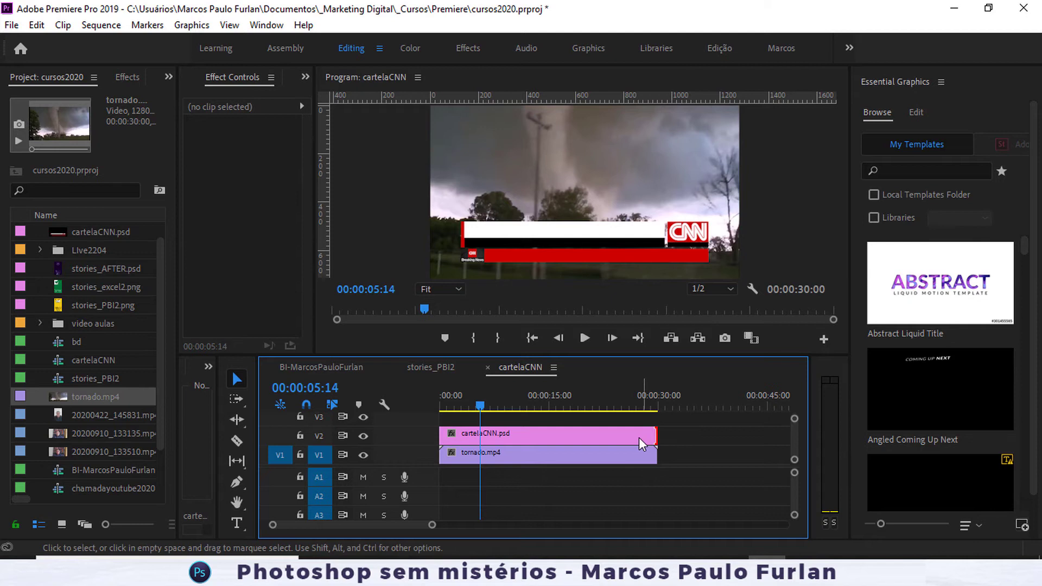
pyautogui.click(632, 444)
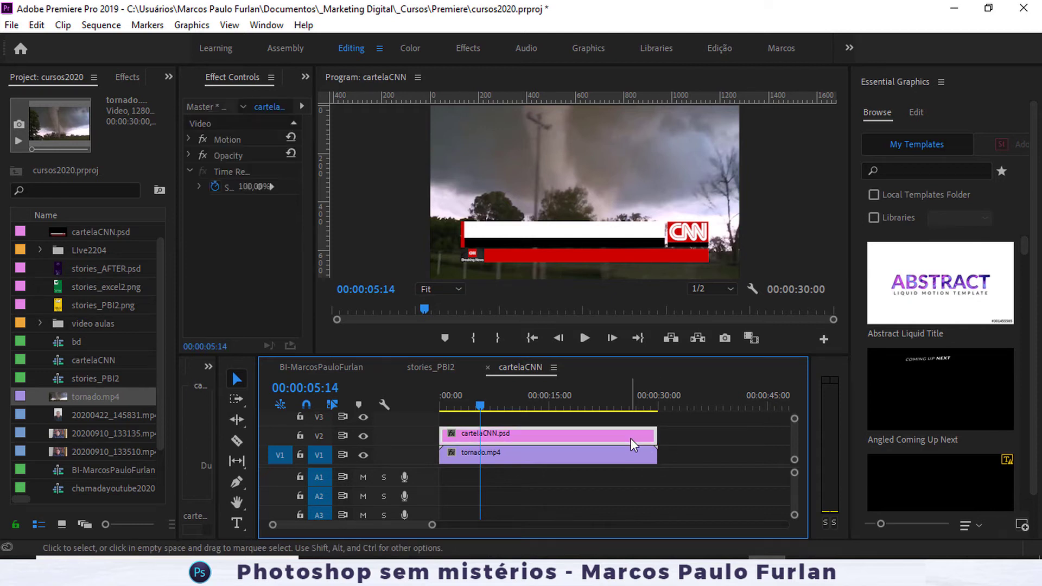
pyautogui.press('Delete')
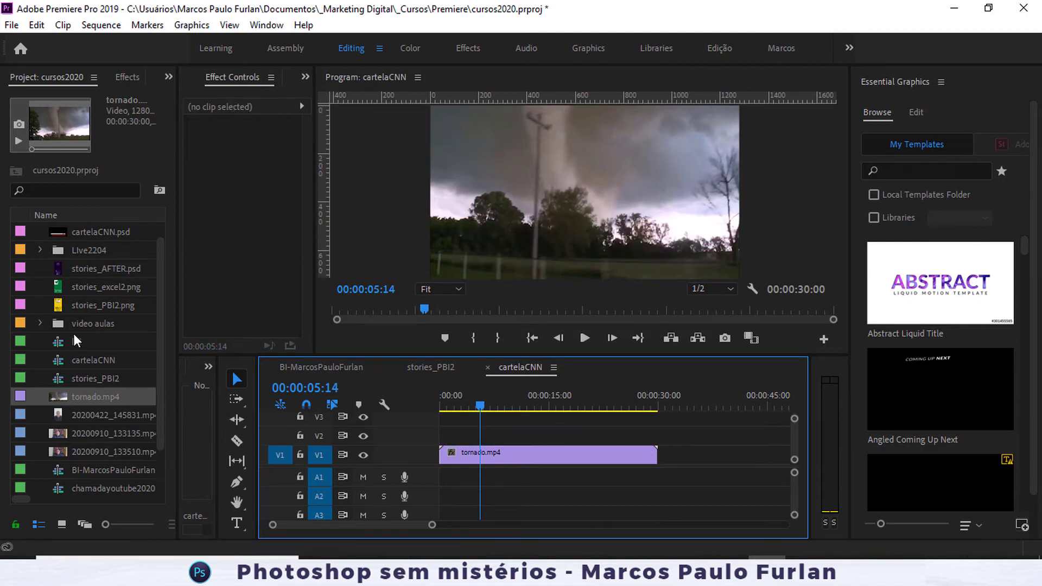
# Remove cartelaCNN.psd from the project and import it again.
pyautogui.click(91, 239)
pyautogui.press('Delete')
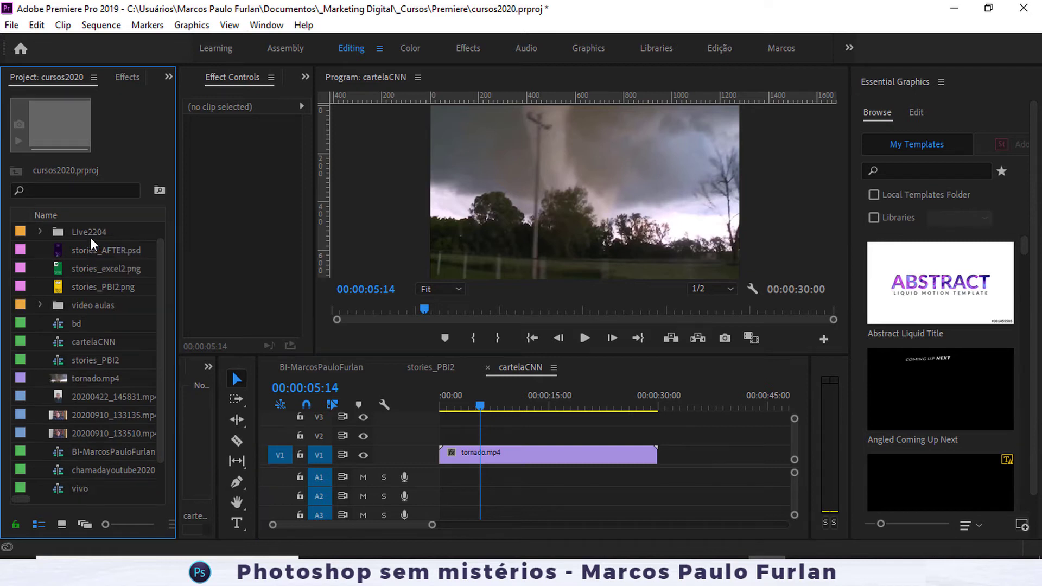
pyautogui.click(11, 25)
pyautogui.click(87, 428)
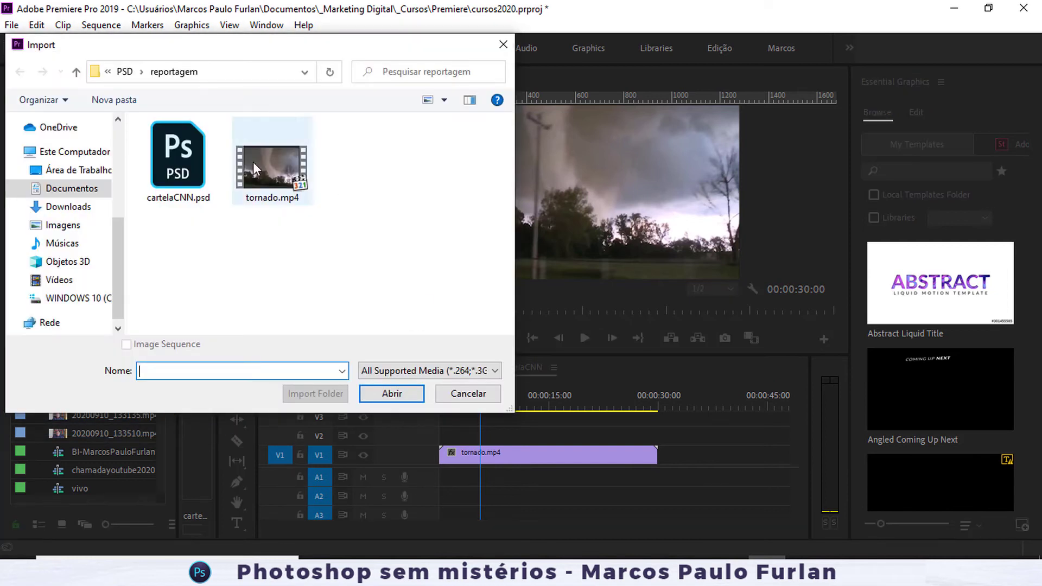
pyautogui.click(170, 159)
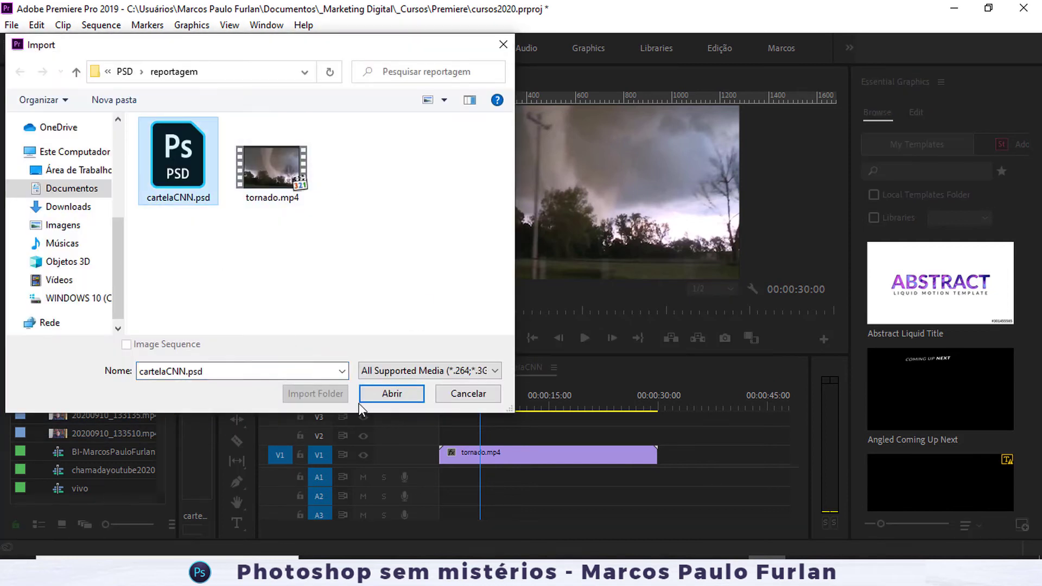
pyautogui.click(390, 396)
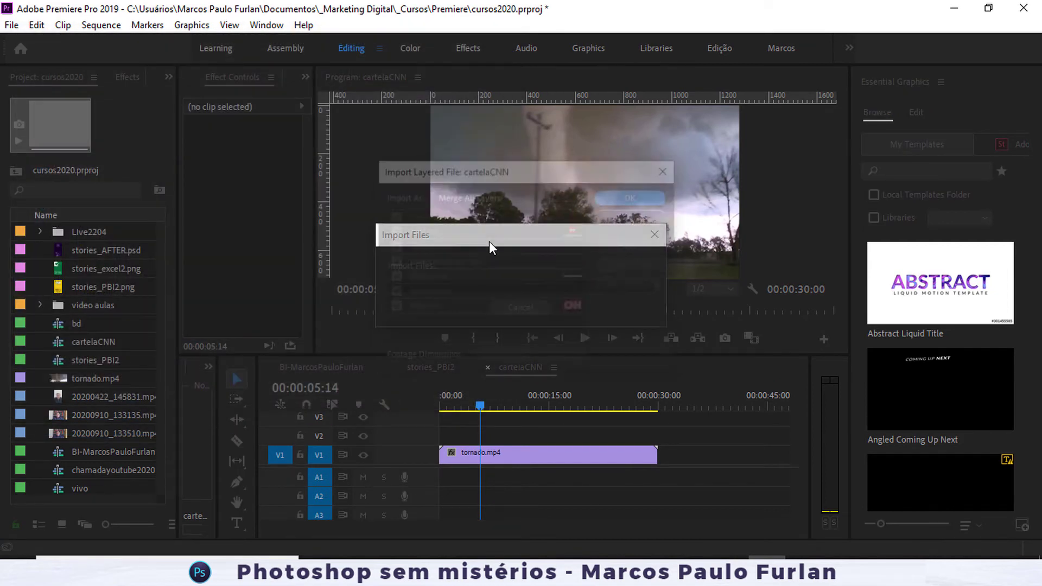
# Try the layer import modes, then import cartelaCNN as a Sequence.
pyautogui.click(551, 195)
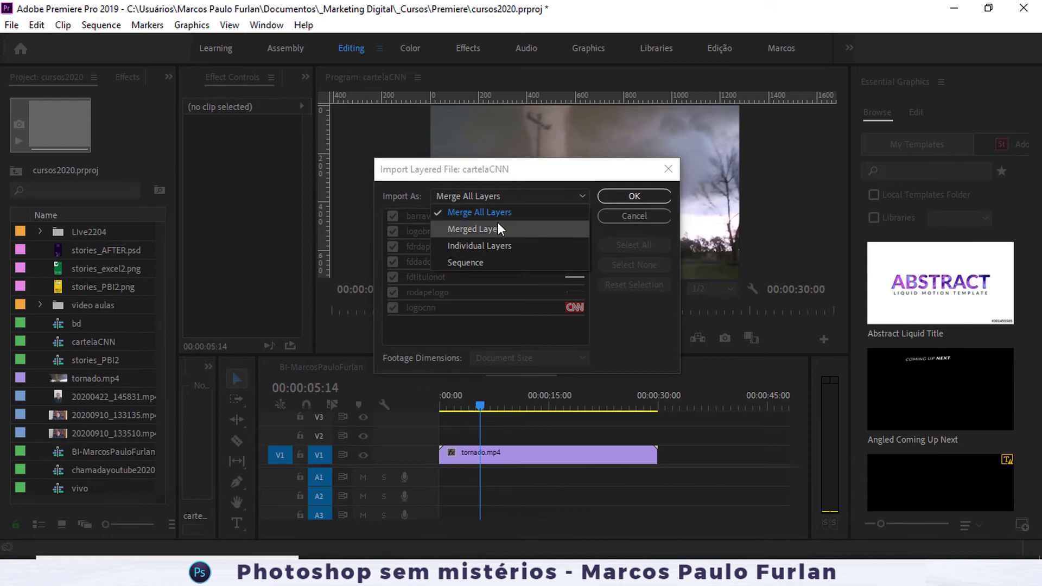
pyautogui.click(466, 245)
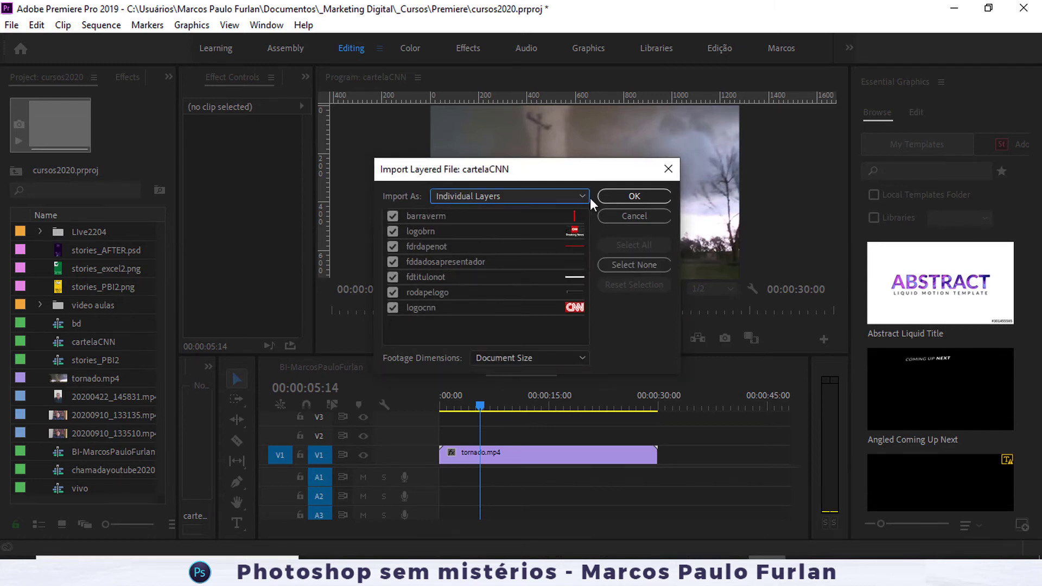
pyautogui.click(532, 194)
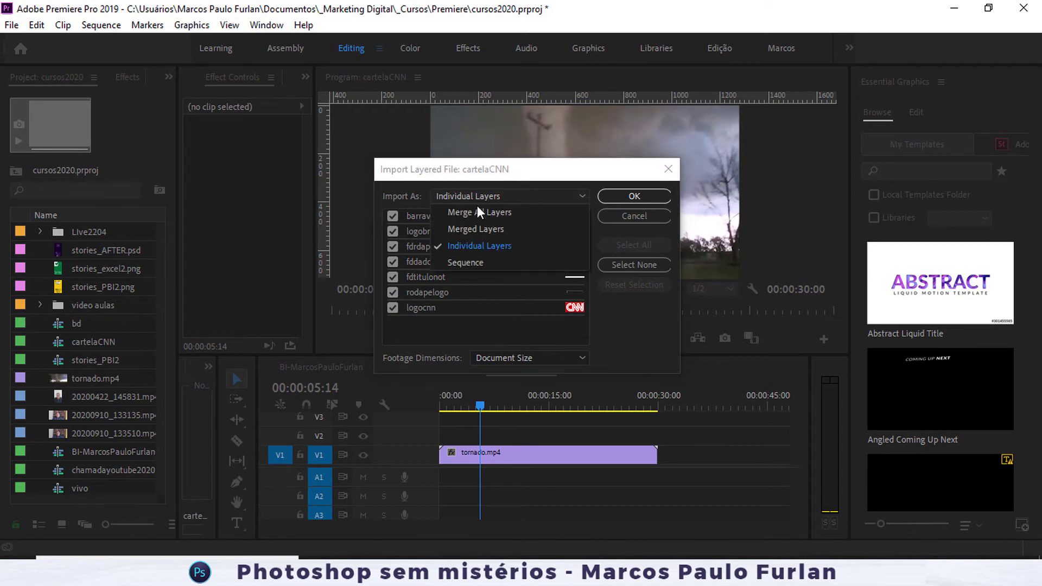
pyautogui.click(510, 229)
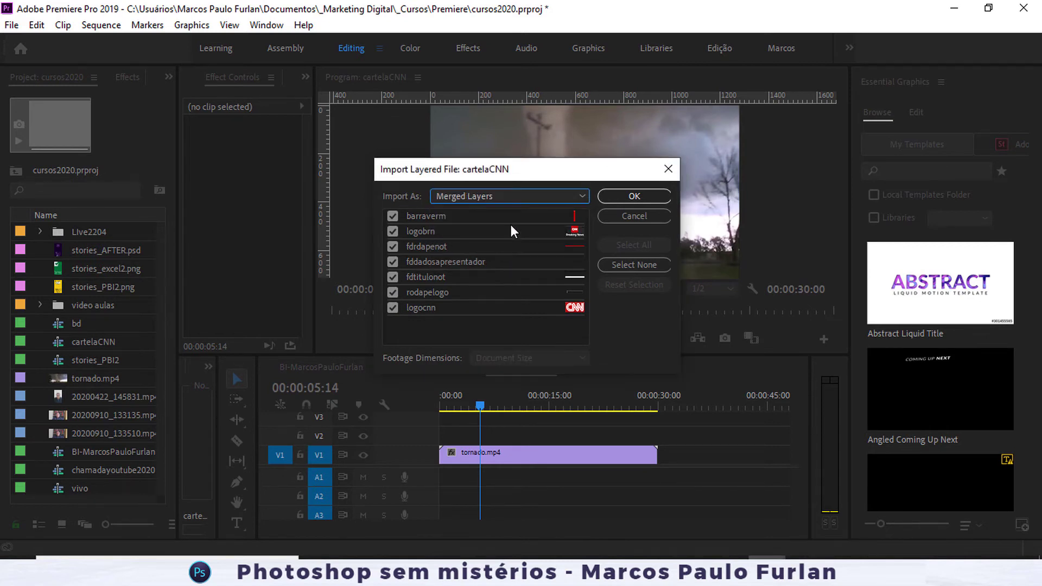
pyautogui.click(583, 197)
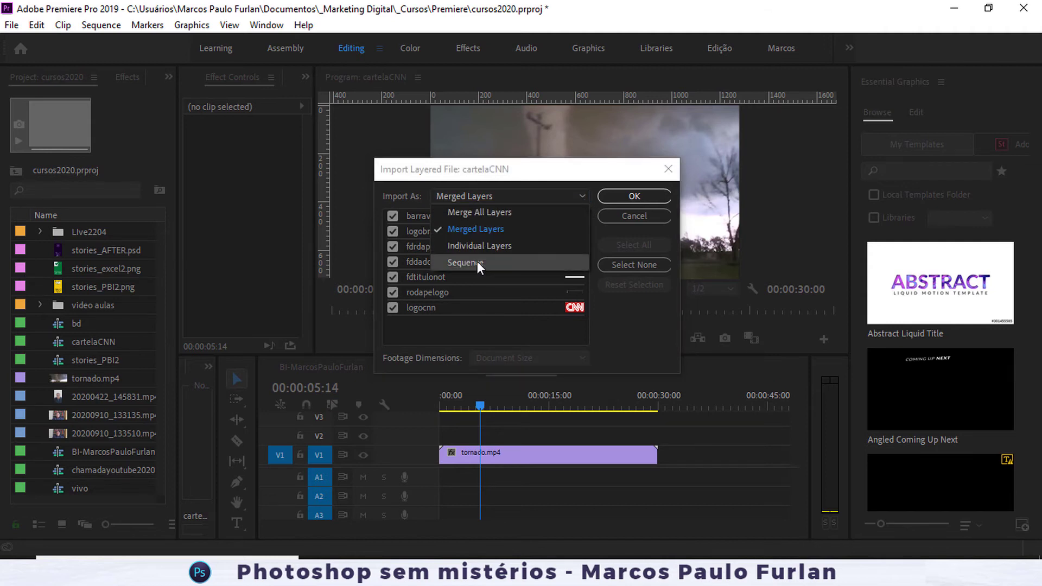
pyautogui.click(489, 249)
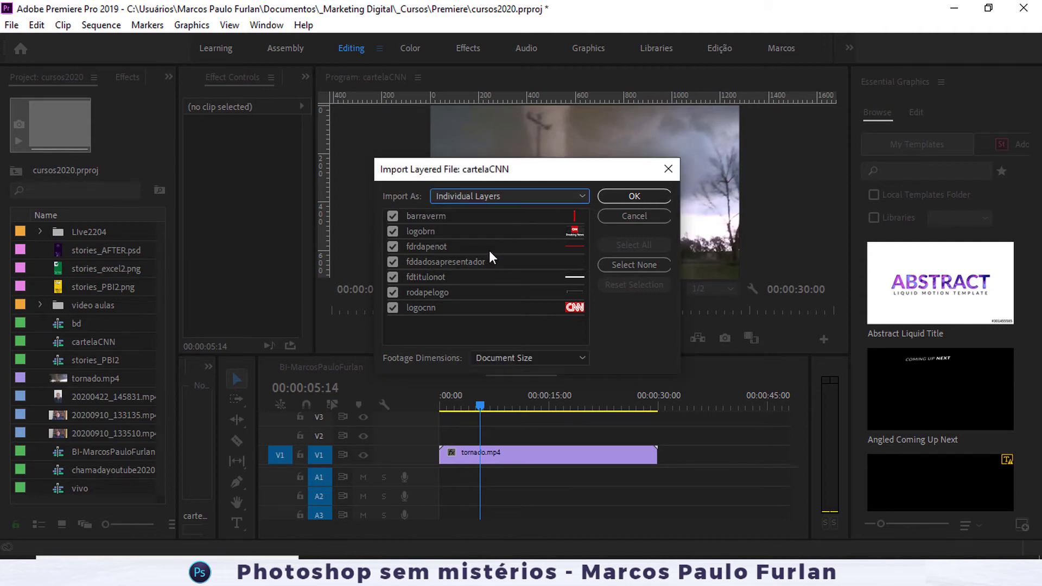
pyautogui.click(579, 197)
pyautogui.click(457, 255)
pyautogui.click(612, 198)
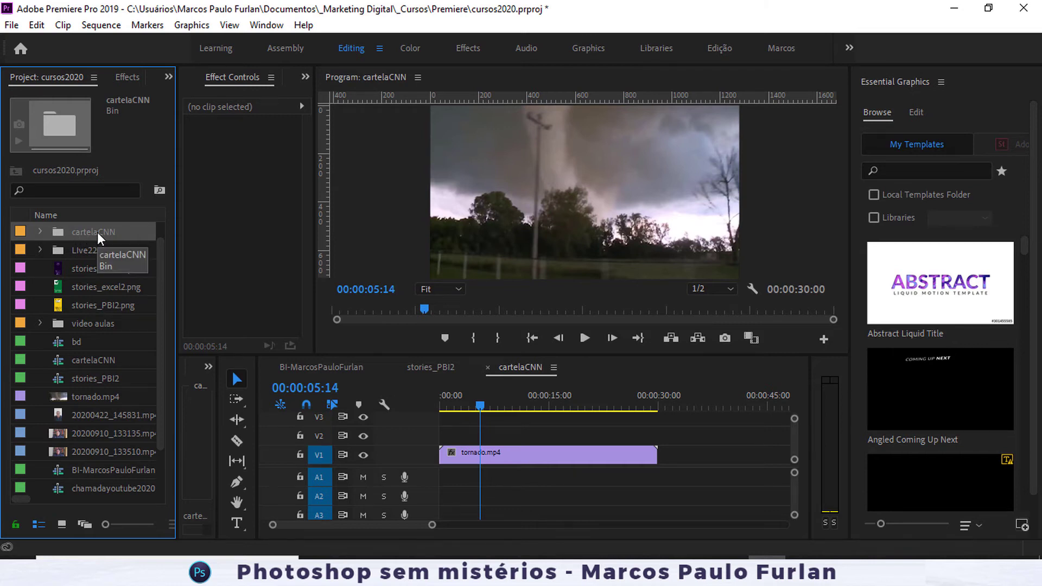
pyautogui.click(40, 232)
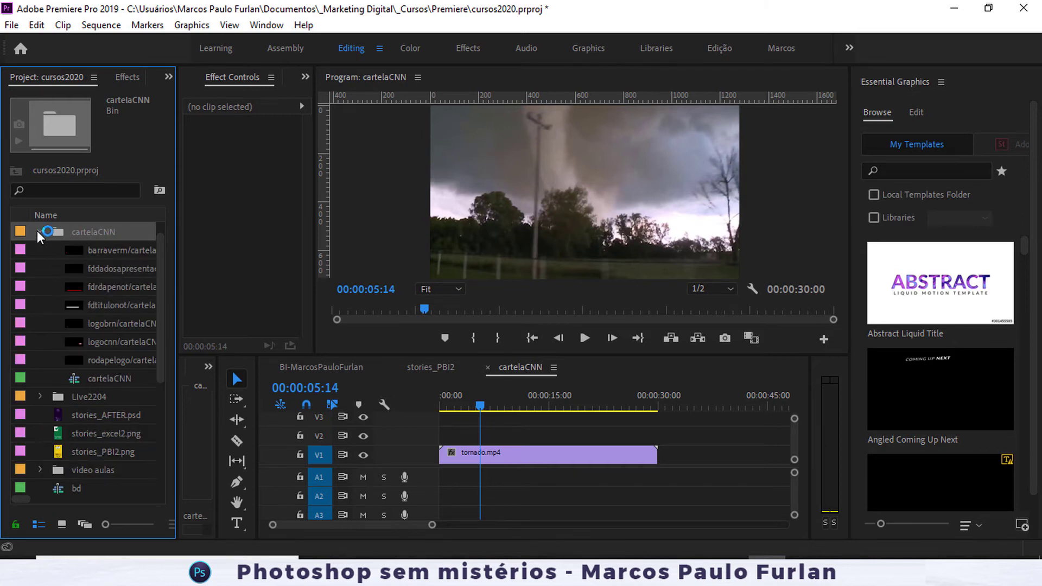
pyautogui.click(40, 232)
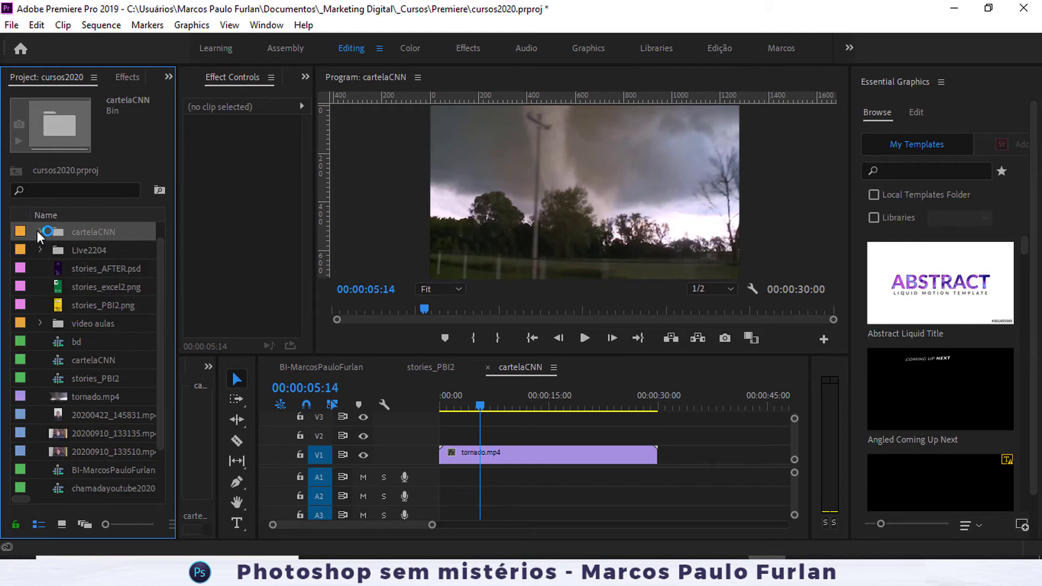
pyautogui.moveTo(64, 234); pyautogui.dragTo(458, 440)
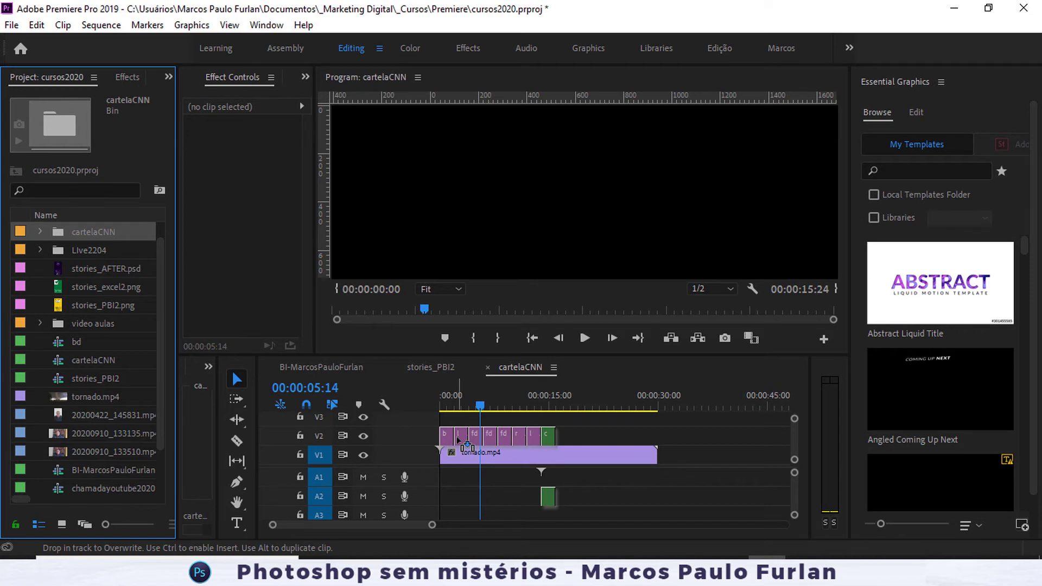
pyautogui.moveTo(459, 439); pyautogui.dragTo(458, 439)
pyautogui.moveTo(481, 404)
pyautogui.mouseDown()
pyautogui.moveTo(456, 404)
pyautogui.moveTo(551, 422)
pyautogui.mouseUp()
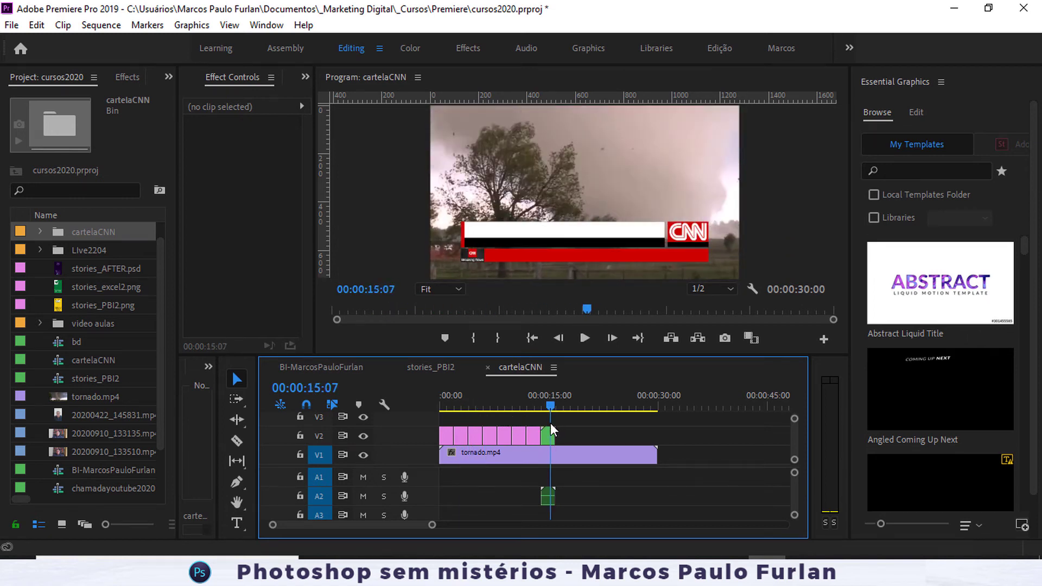
pyautogui.moveTo(551, 429); pyautogui.dragTo(550, 435)
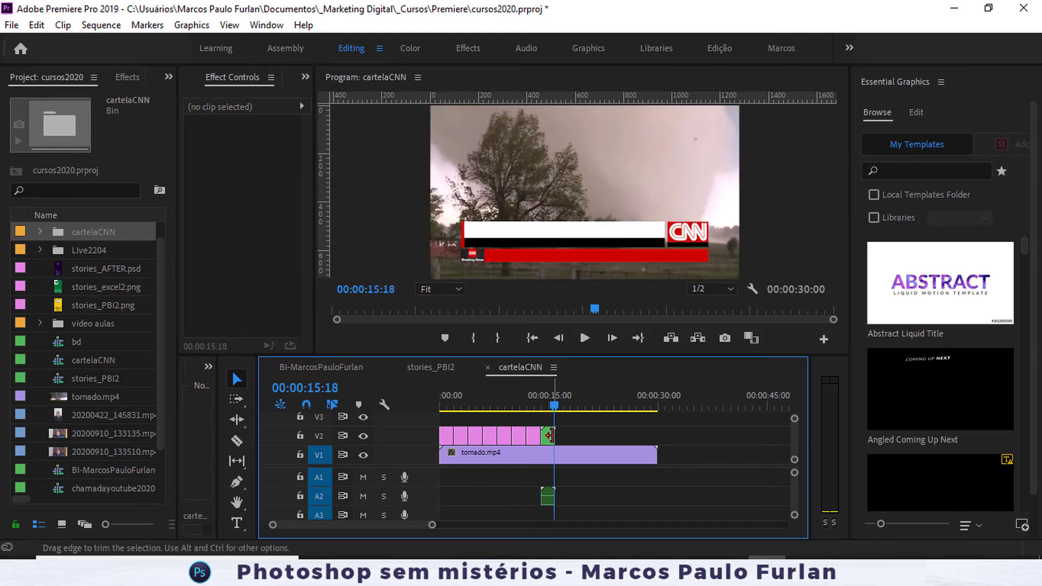
pyautogui.doubleClick(550, 435)
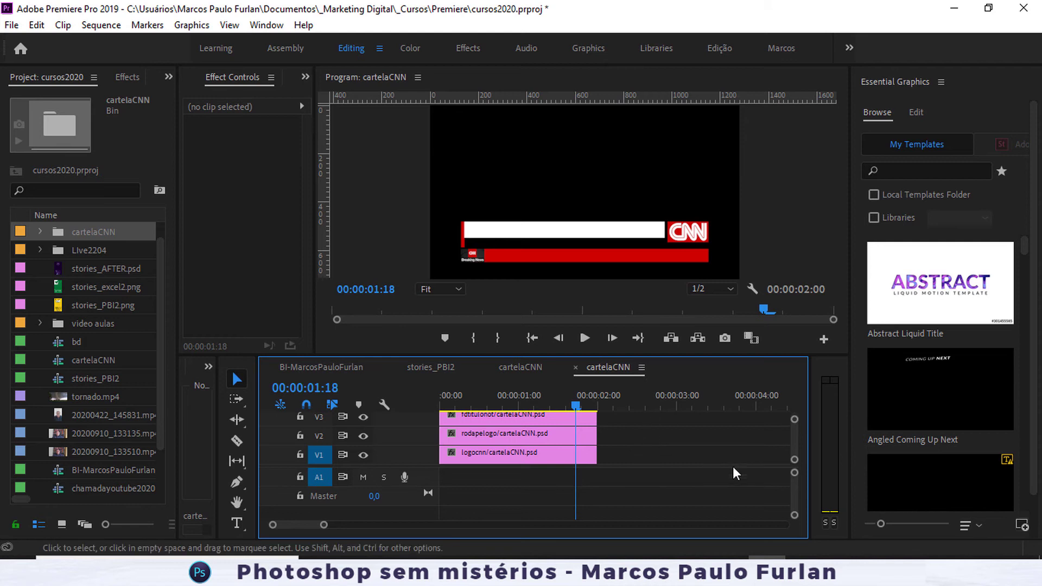
pyautogui.moveTo(645, 355)
pyautogui.mouseDown()
pyautogui.moveTo(641, 259)
pyautogui.moveTo(604, 340)
pyautogui.mouseUp()
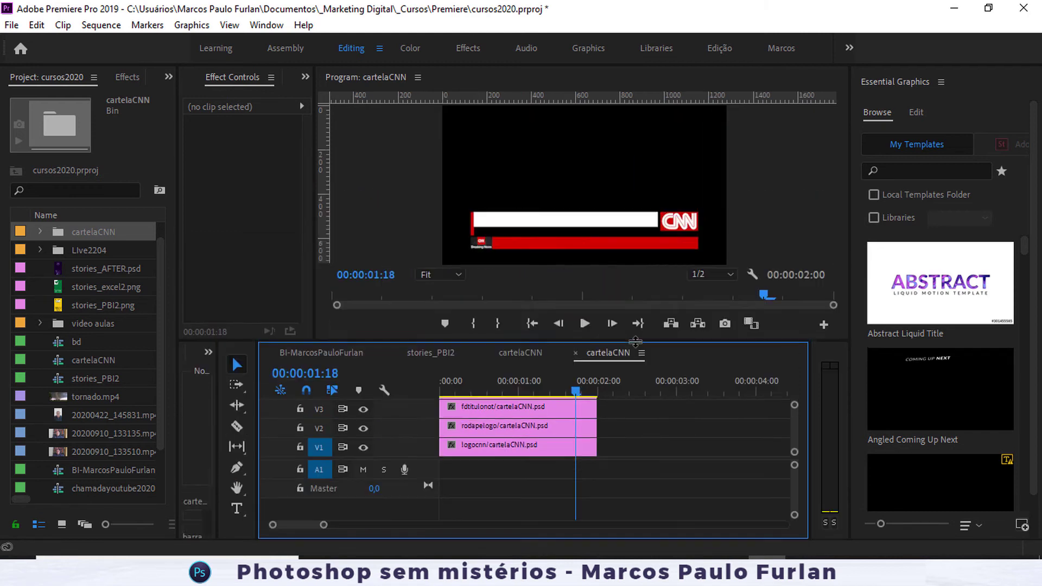
pyautogui.click(576, 354)
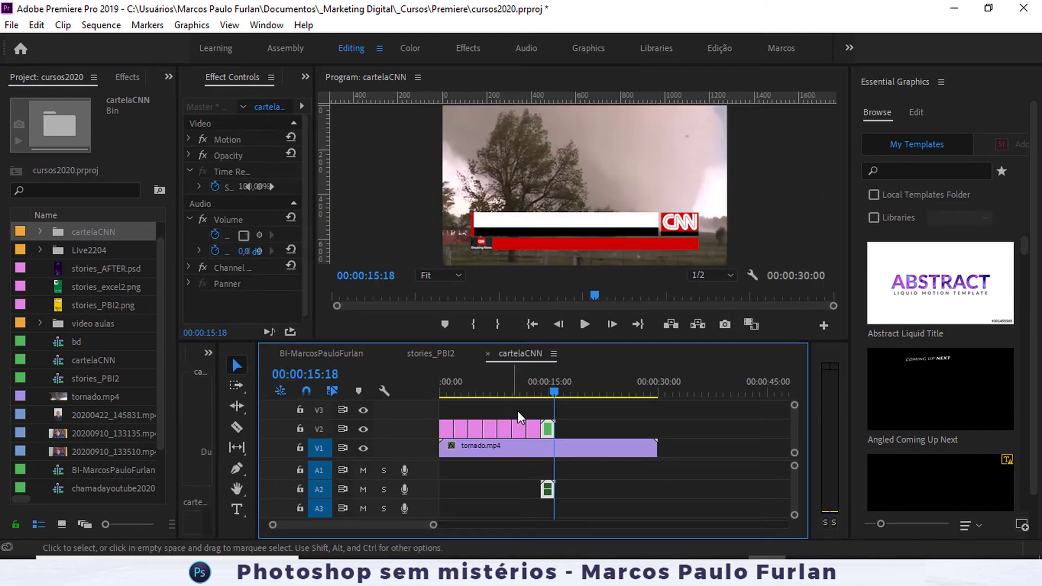
pyautogui.moveTo(581, 415); pyautogui.dragTo(425, 429)
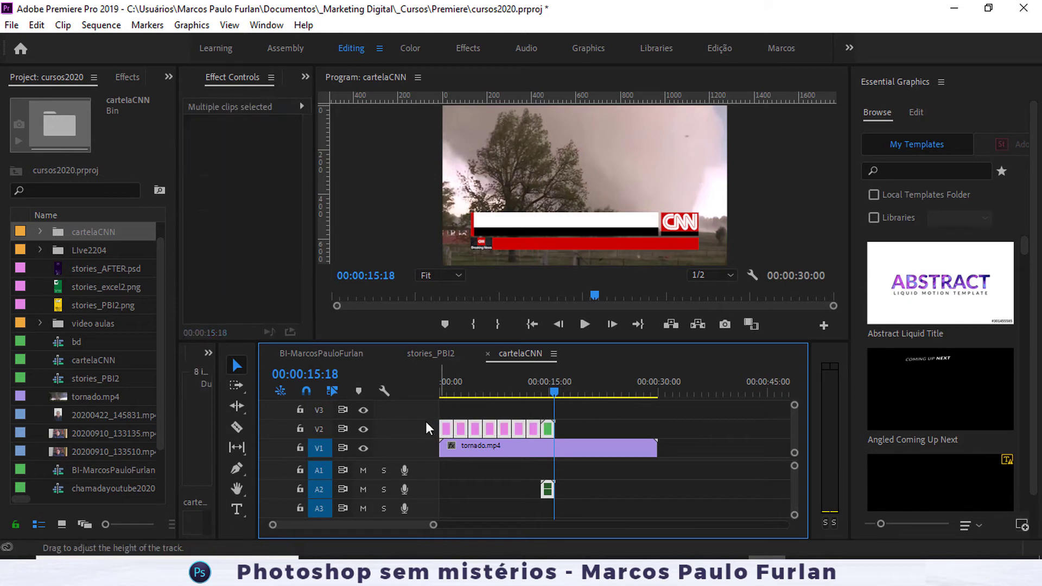
pyautogui.press('Delete')
pyautogui.click(95, 247)
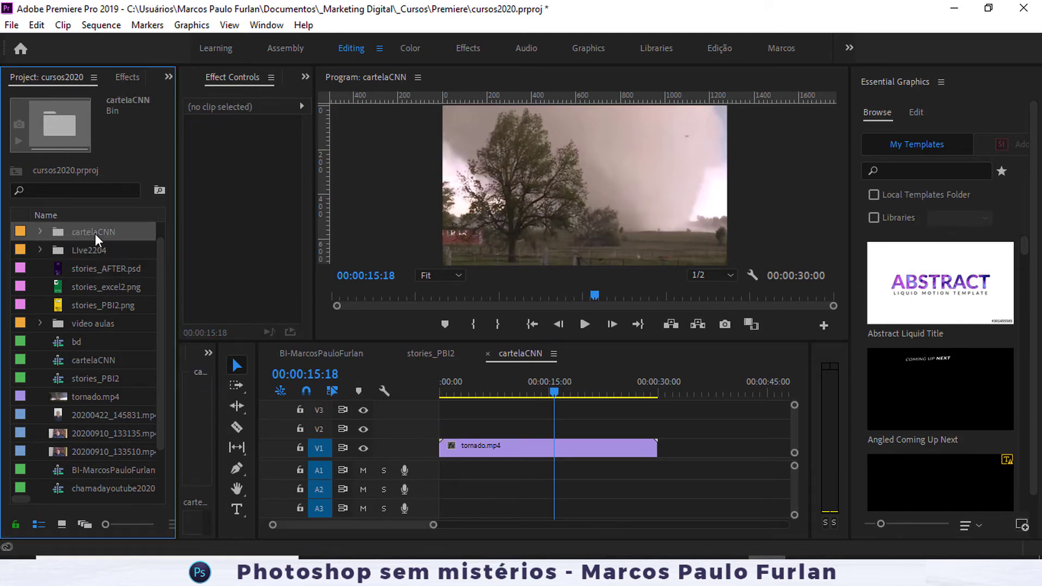
# Delete the cartelaCNN bin, reset the playhead, and re-import cartelaCNN.psd with Import As Sequence.
pyautogui.press('Delete')
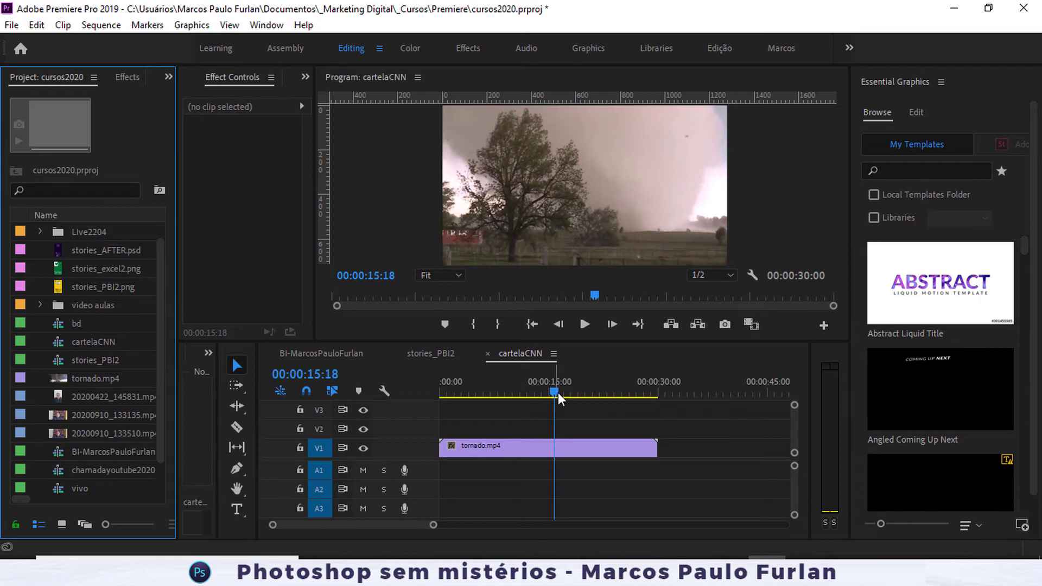
pyautogui.moveTo(554, 392); pyautogui.dragTo(438, 392)
pyautogui.click(36, 25)
pyautogui.press('Down')
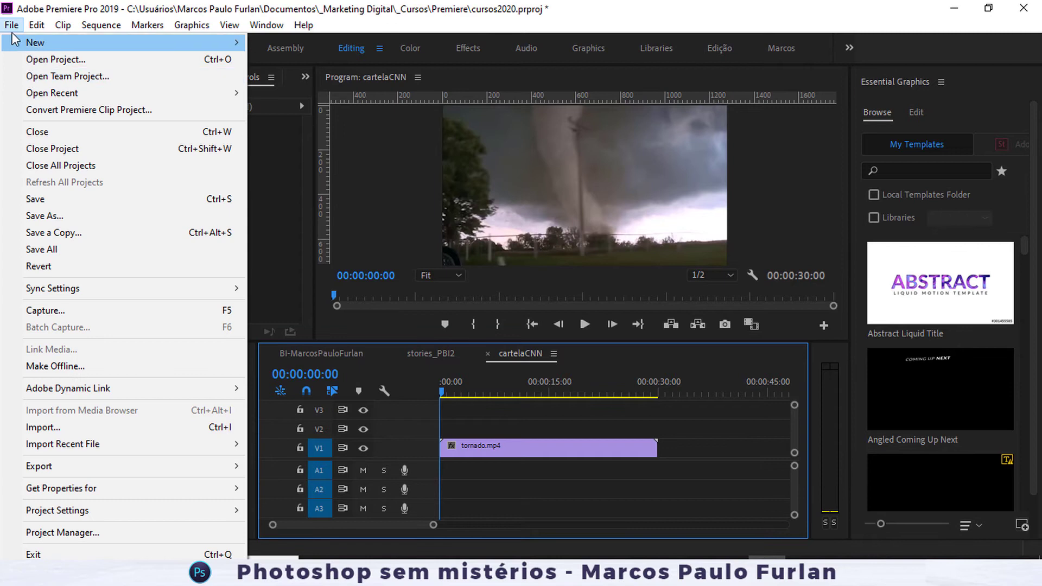
pyautogui.click(44, 427)
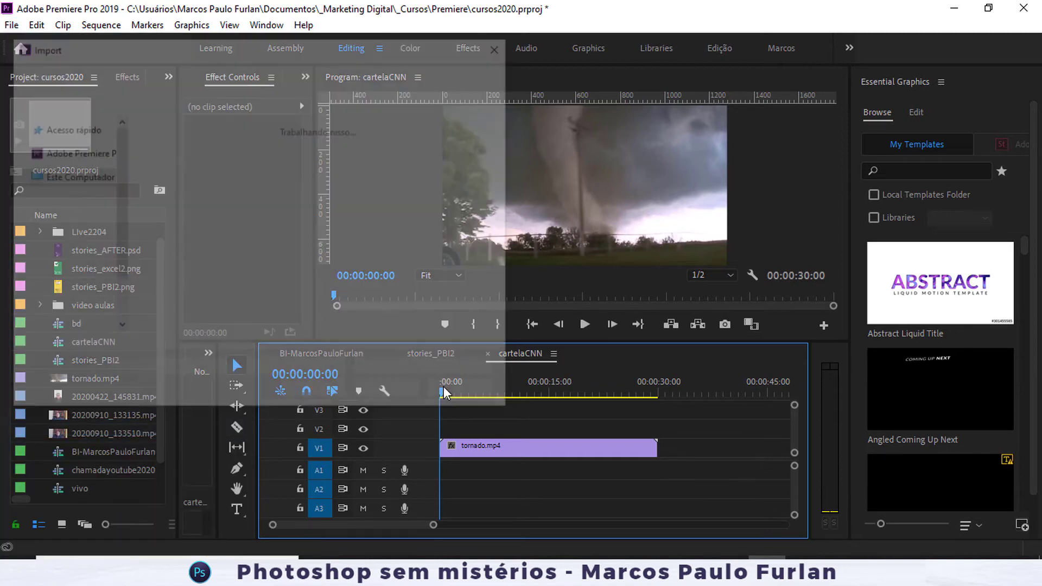
pyautogui.click(190, 174)
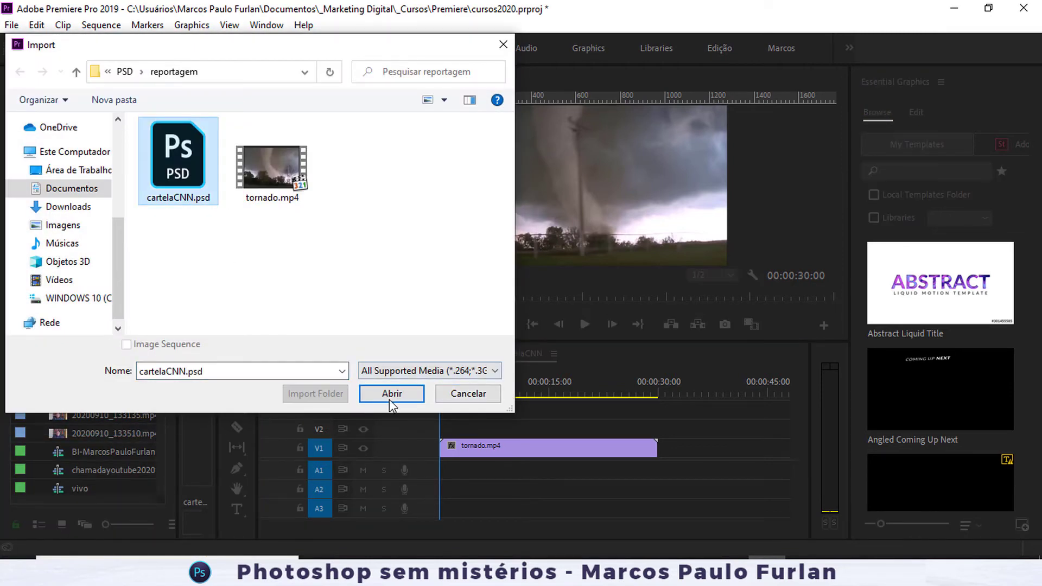
pyautogui.click(389, 398)
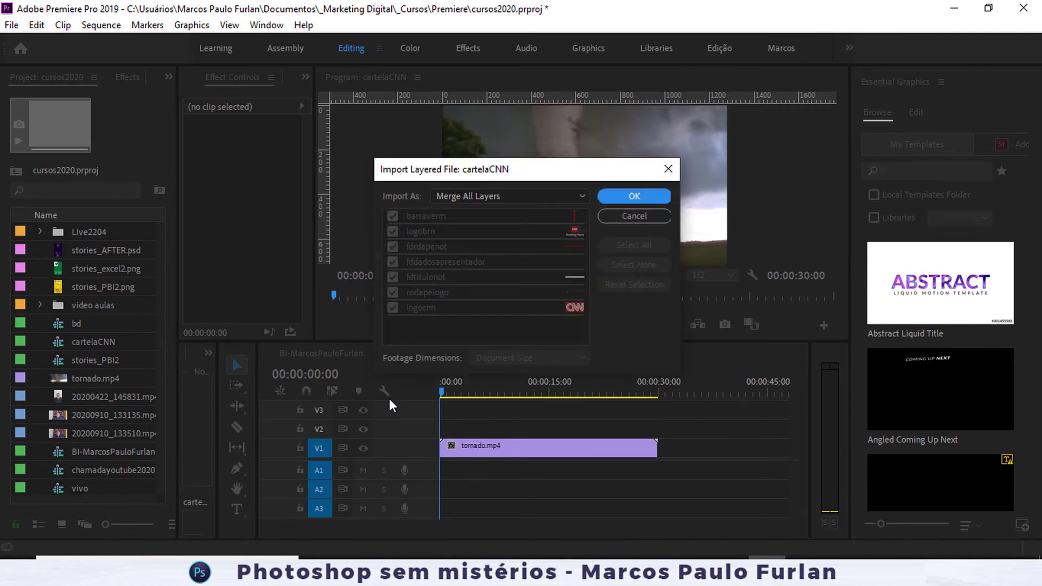
pyautogui.click(522, 196)
pyautogui.click(467, 263)
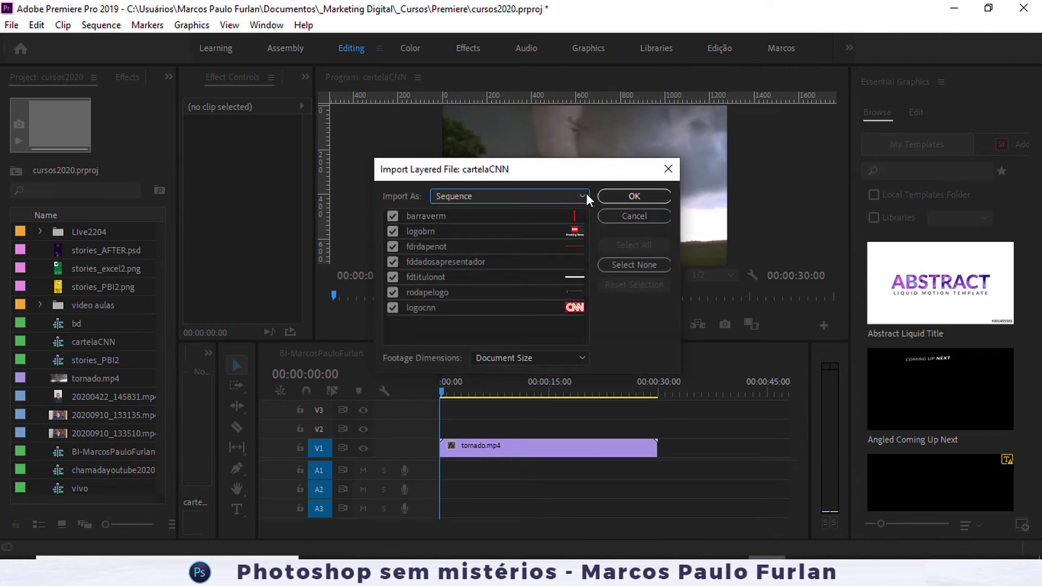
pyautogui.click(631, 197)
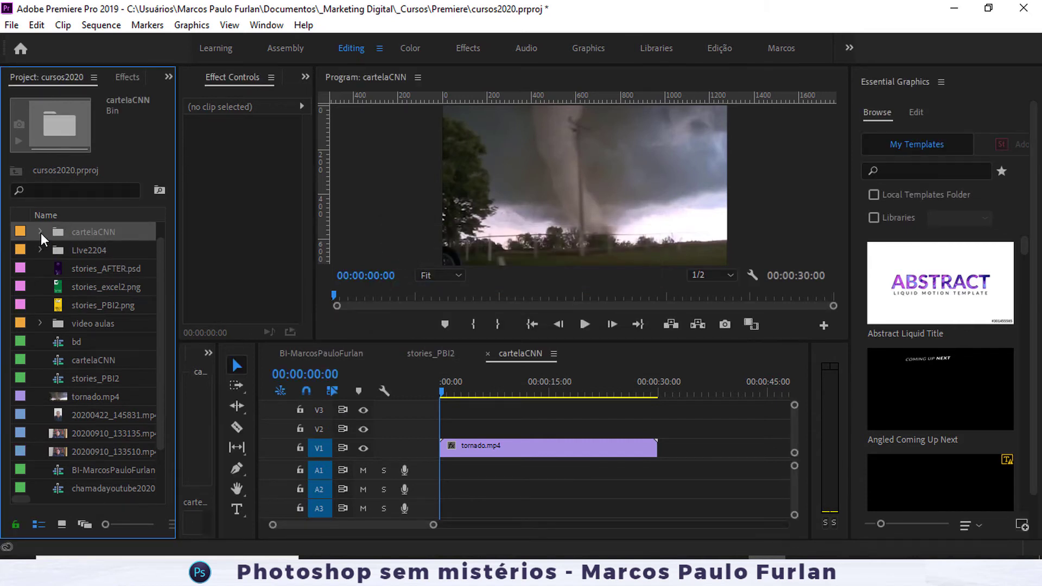
# Place the cartelaCNN sequence above tornado.mp4 and open it as a nested sequence.
pyautogui.click(40, 232)
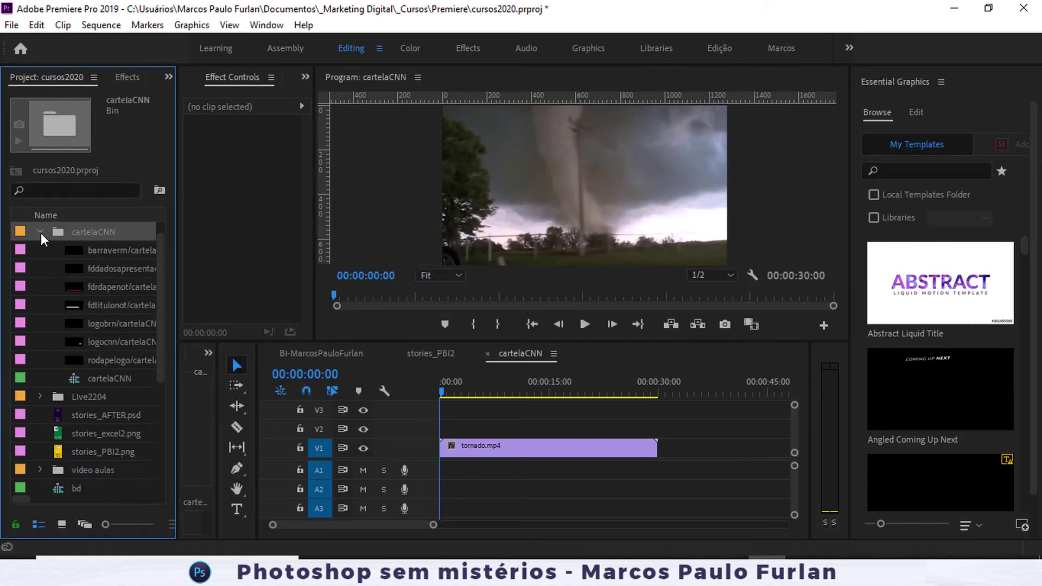
pyautogui.click(83, 378)
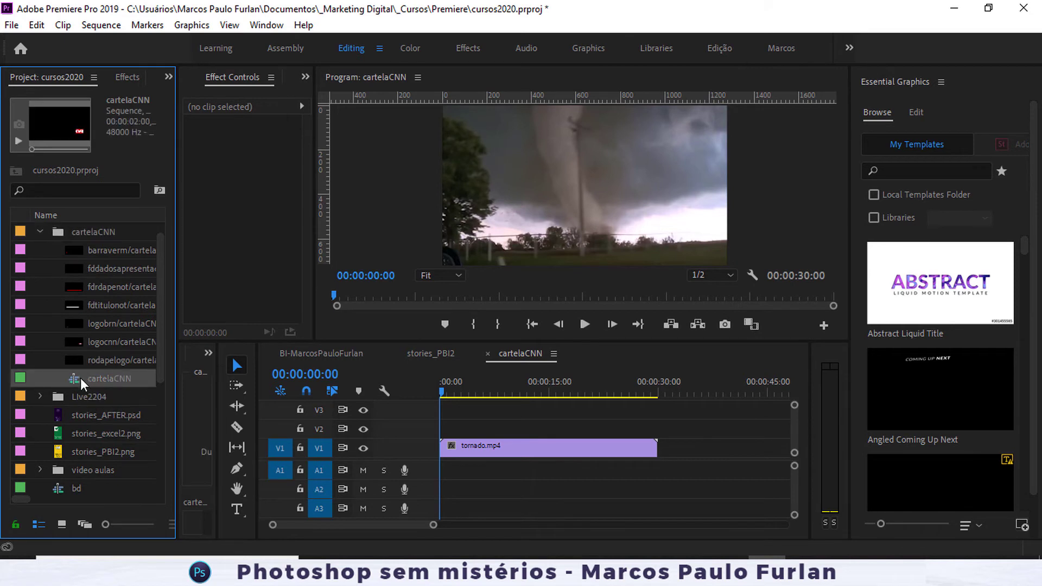
pyautogui.moveTo(75, 379); pyautogui.dragTo(448, 395)
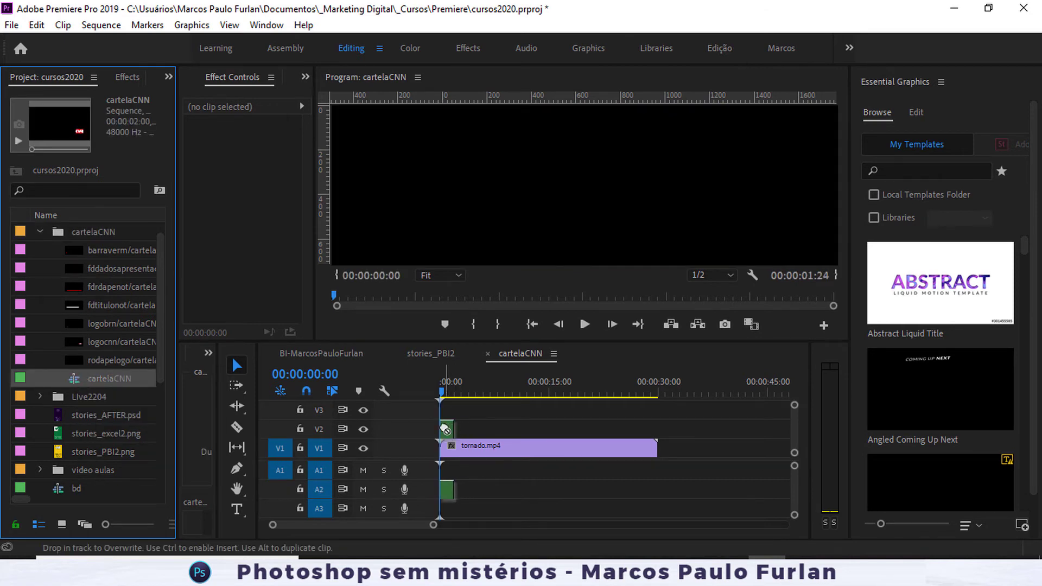
pyautogui.click(445, 391)
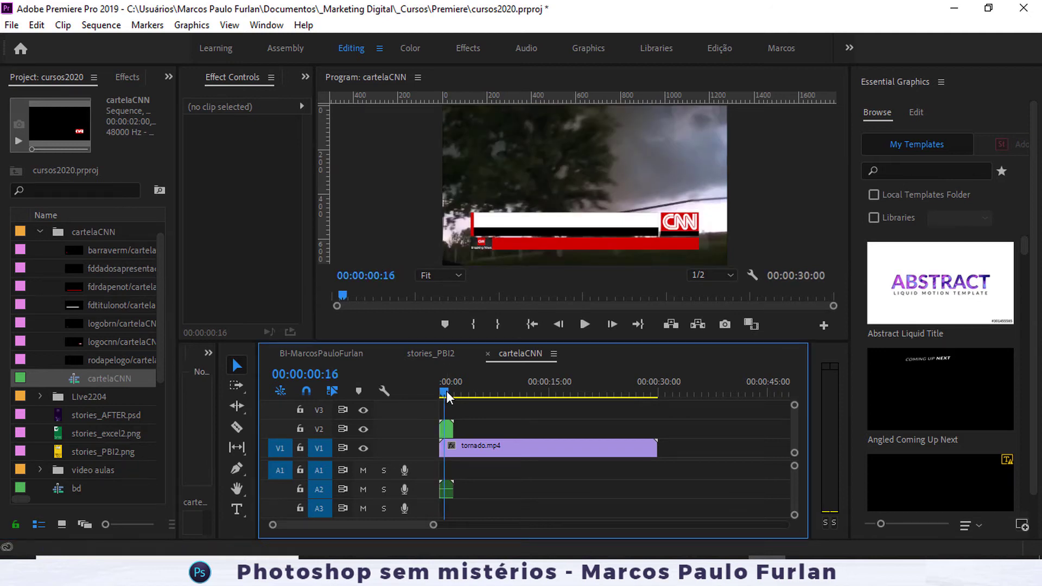
pyautogui.doubleClick(445, 429)
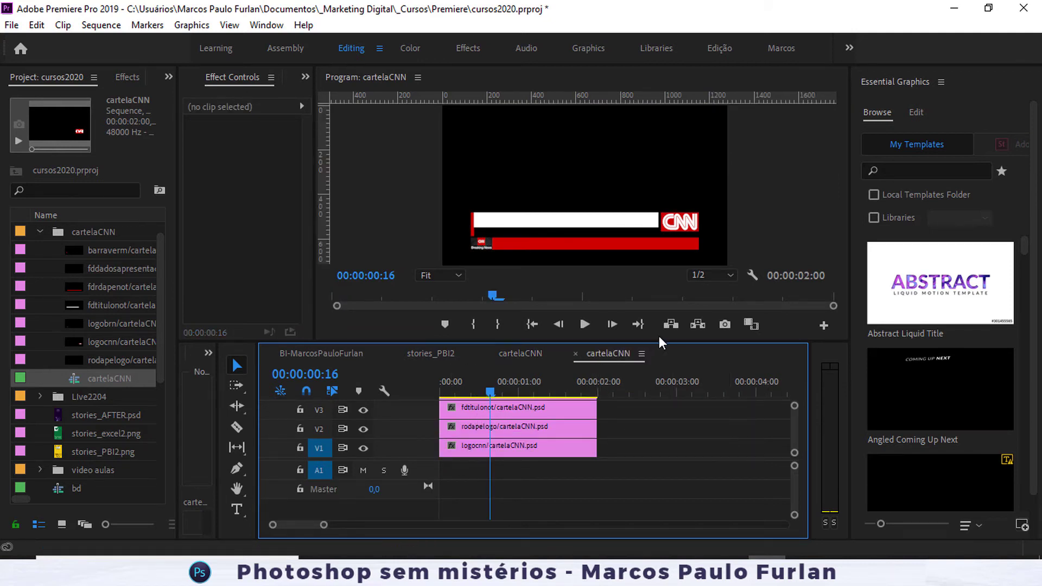
# Resize the timeline and monitor, return to the main timeline, and test lengthening the nested clip.
pyautogui.moveTo(658, 337); pyautogui.dragTo(659, 240)
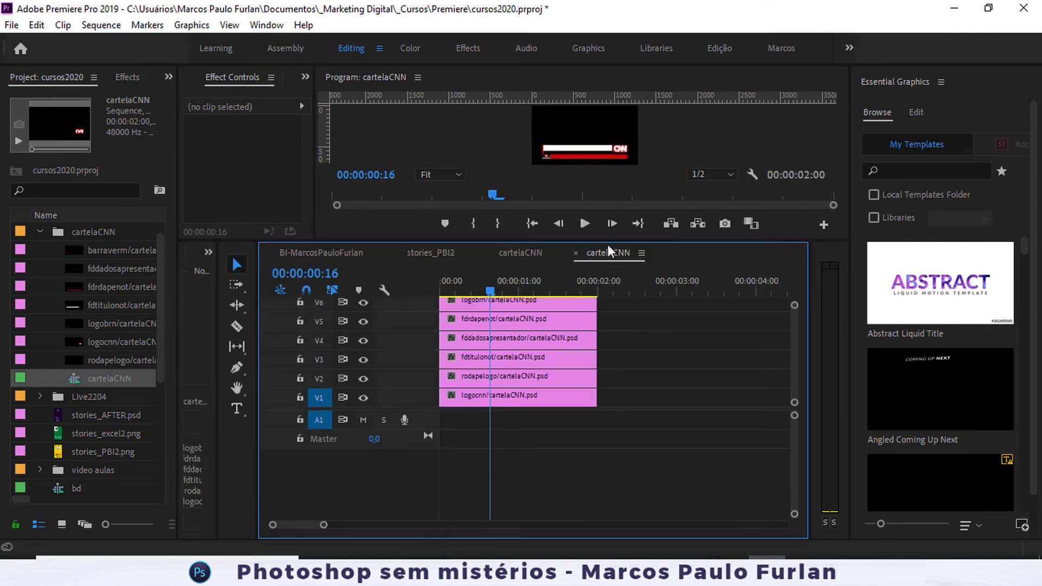
pyautogui.moveTo(608, 242); pyautogui.dragTo(611, 370)
pyautogui.click(40, 232)
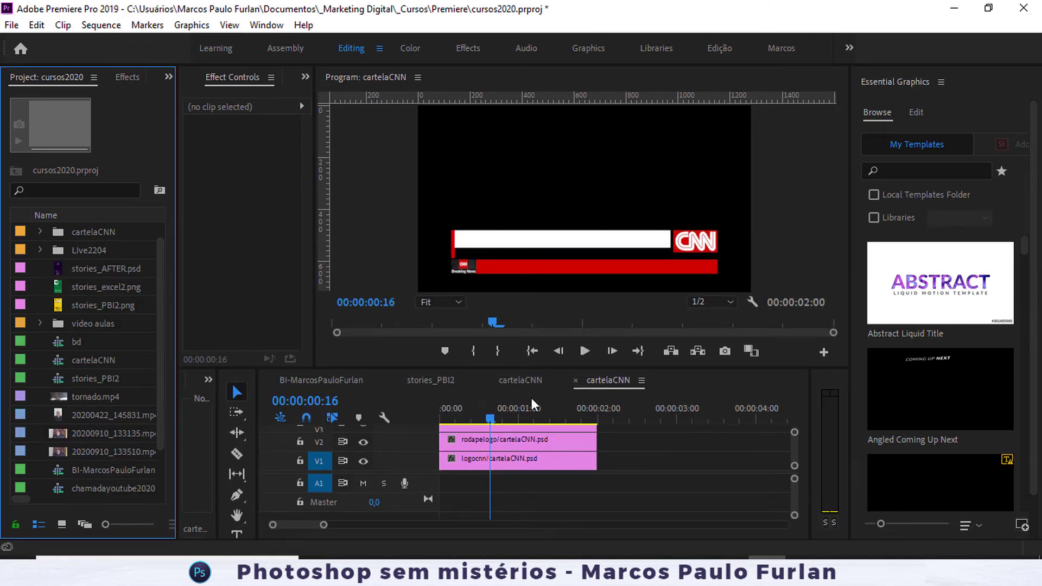
pyautogui.click(530, 380)
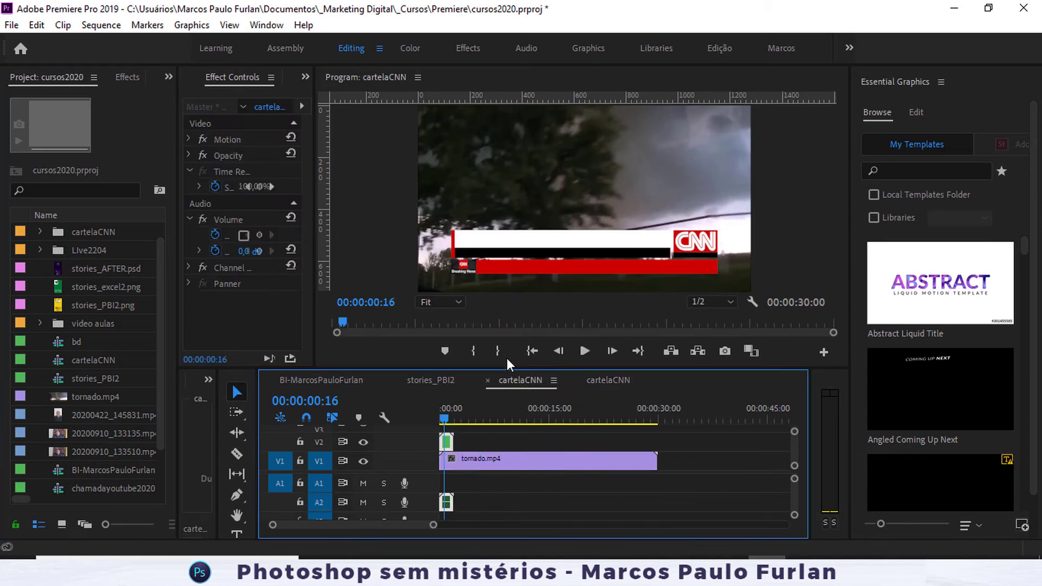
pyautogui.moveTo(451, 435); pyautogui.dragTo(473, 445)
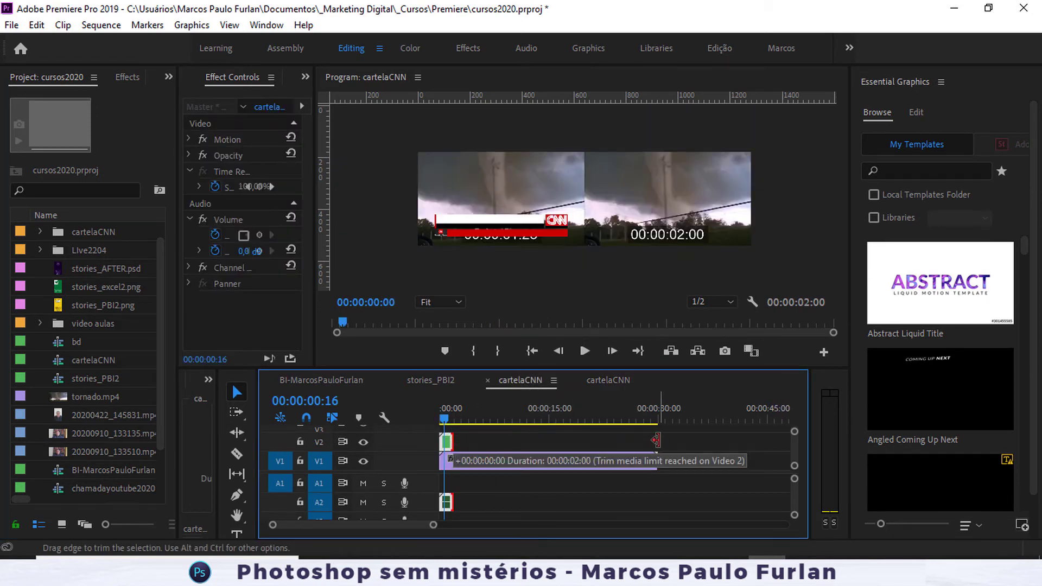
# Select the seven layer clips in the nested sequence, then clear V2 and A2 in the tornado sequence.
pyautogui.doubleClick(445, 441)
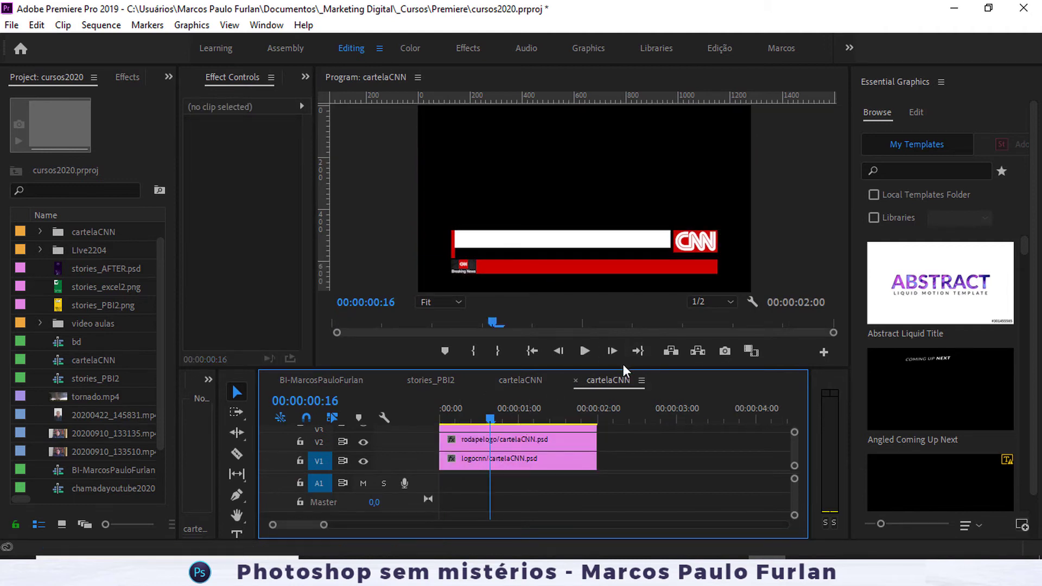
pyautogui.moveTo(623, 368); pyautogui.dragTo(643, 186)
pyautogui.moveTo(633, 422); pyautogui.dragTo(528, 242)
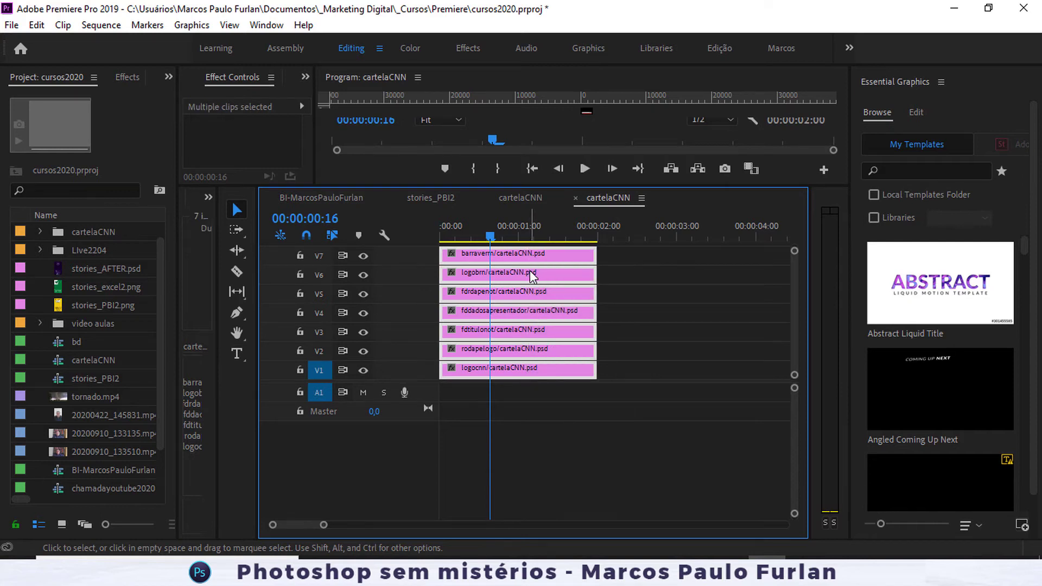
pyautogui.click(524, 198)
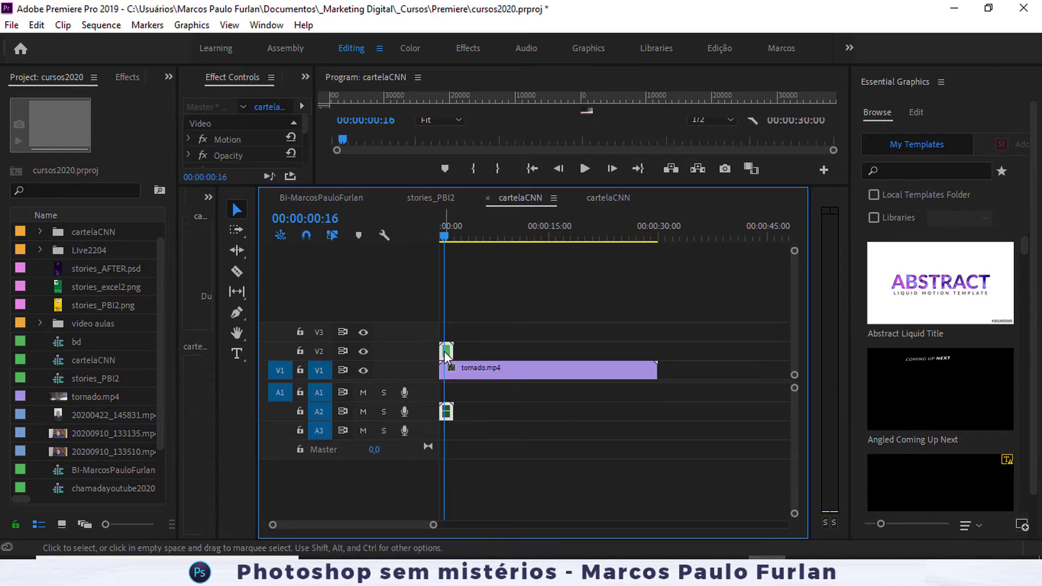
pyautogui.press('Delete')
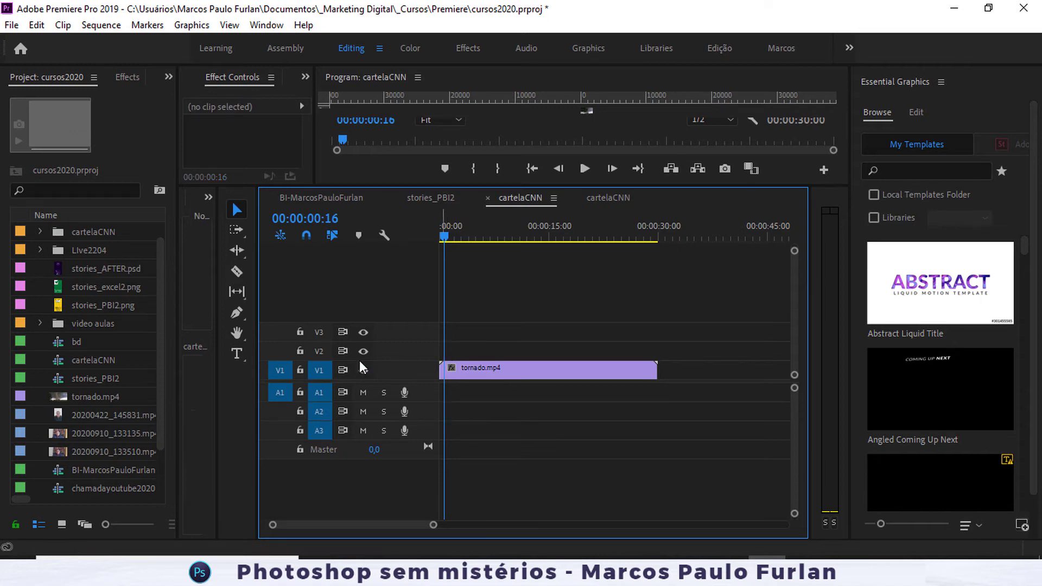
# Target V2 and paste the seven graphic layers stacked above tornado.mp4.
pyautogui.moveTo(278, 367); pyautogui.dragTo(281, 353)
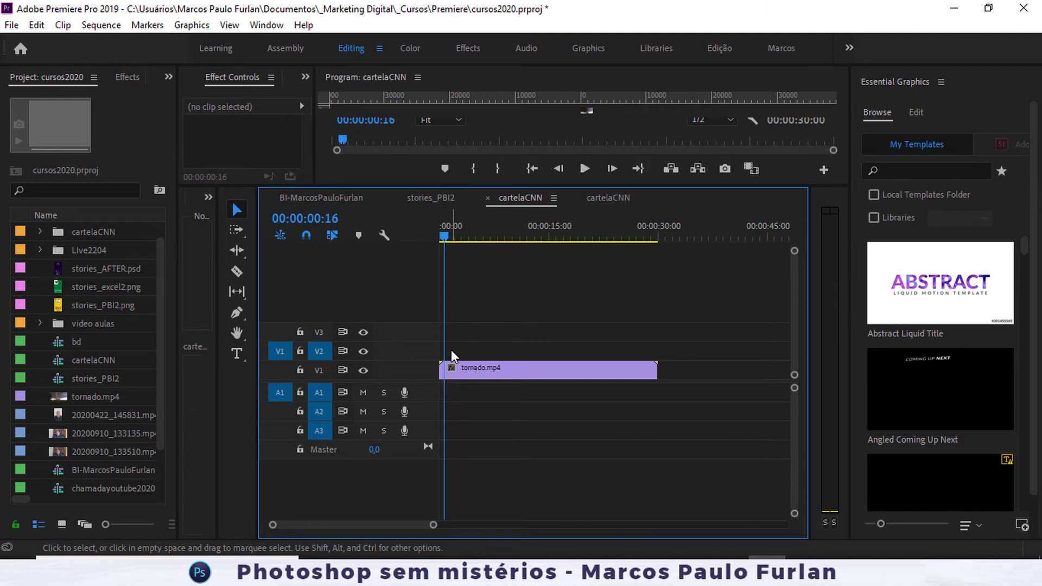
pyautogui.hotkey('ctrl', 'v')
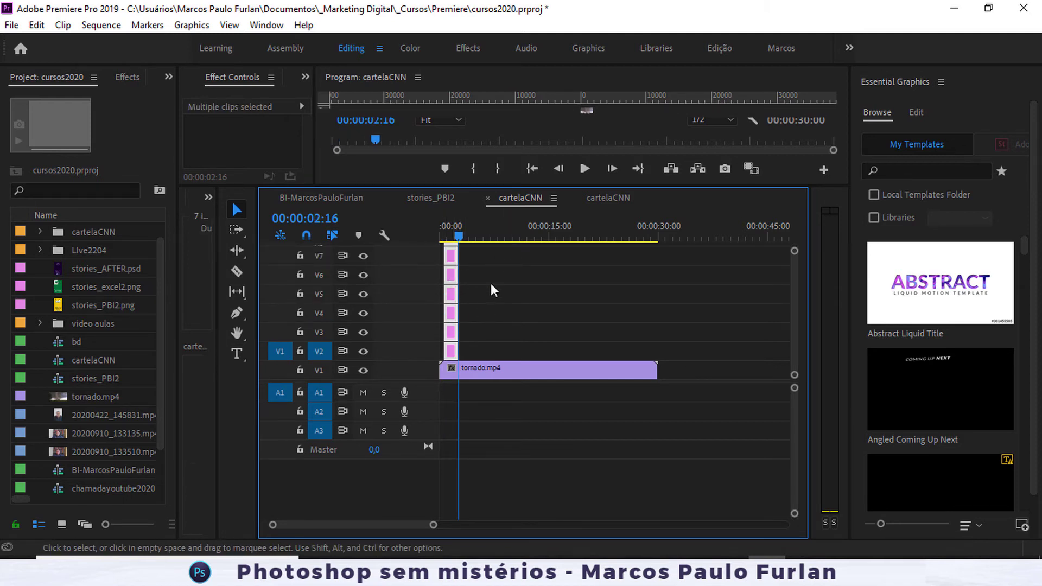
pyautogui.click(301, 351)
pyautogui.click(301, 351)
pyautogui.click(450, 352)
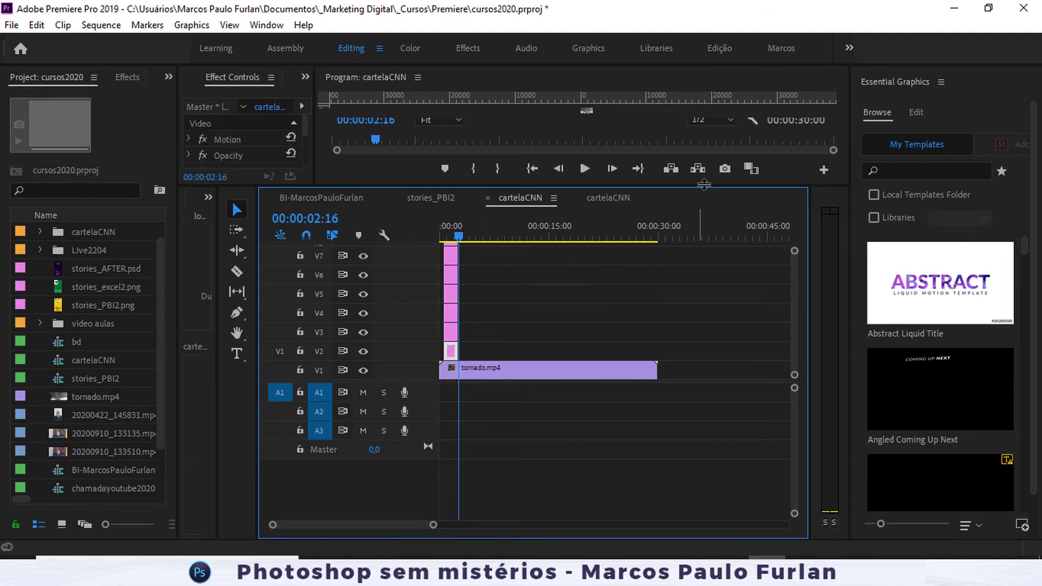
# Select all graphic clips on V2–V8 and rebalance the timeline and program preview.
pyautogui.moveTo(702, 187); pyautogui.dragTo(712, 90)
pyautogui.moveTo(505, 179)
pyautogui.mouseDown()
pyautogui.moveTo(448, 309)
pyautogui.moveTo(657, 302)
pyautogui.mouseUp()
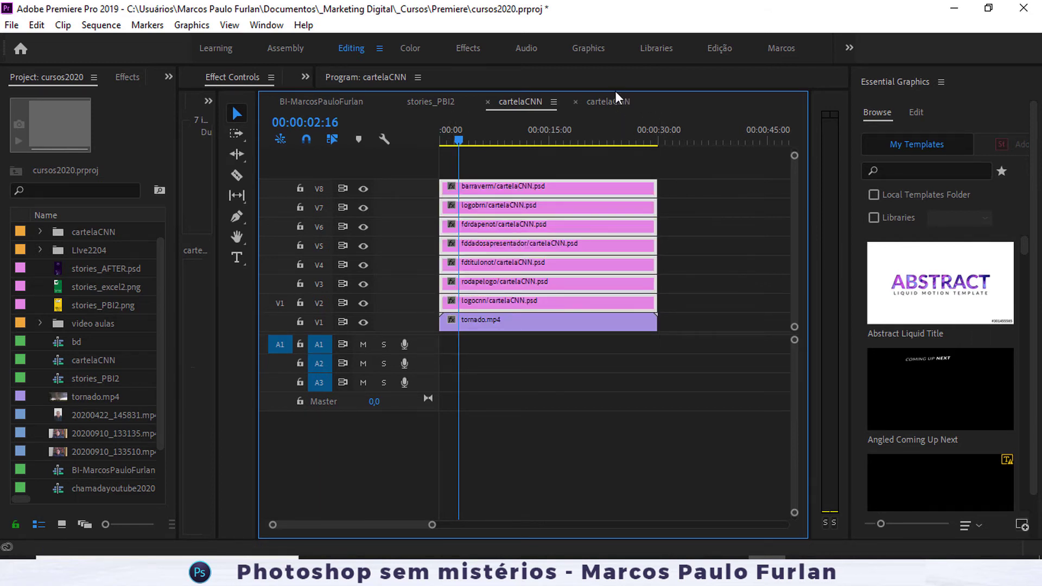
pyautogui.moveTo(619, 88)
pyautogui.mouseDown()
pyautogui.moveTo(630, 230)
pyautogui.moveTo(662, 390)
pyautogui.mouseUp()
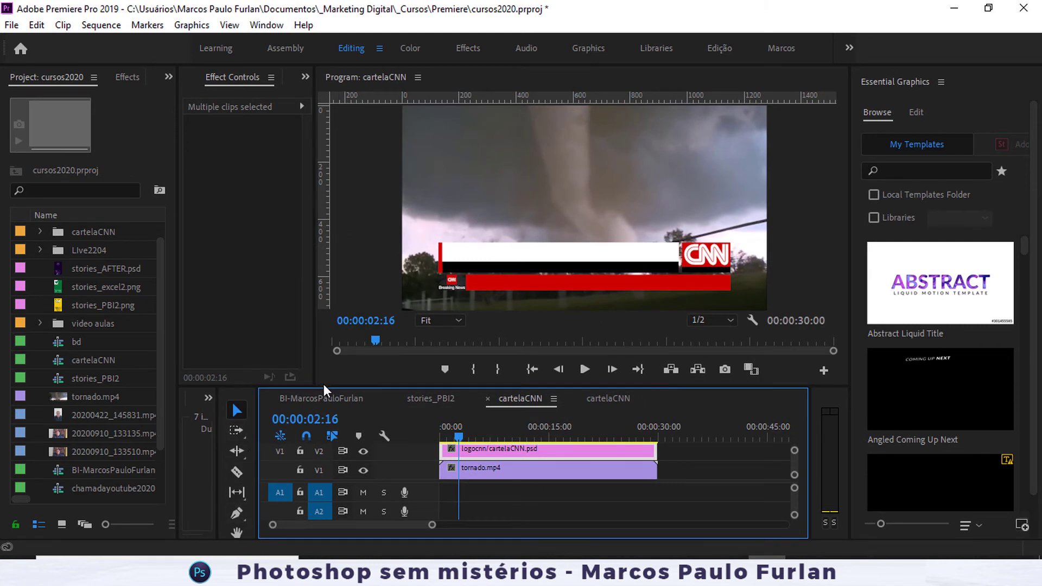
pyautogui.moveTo(323, 385); pyautogui.dragTo(341, 309)
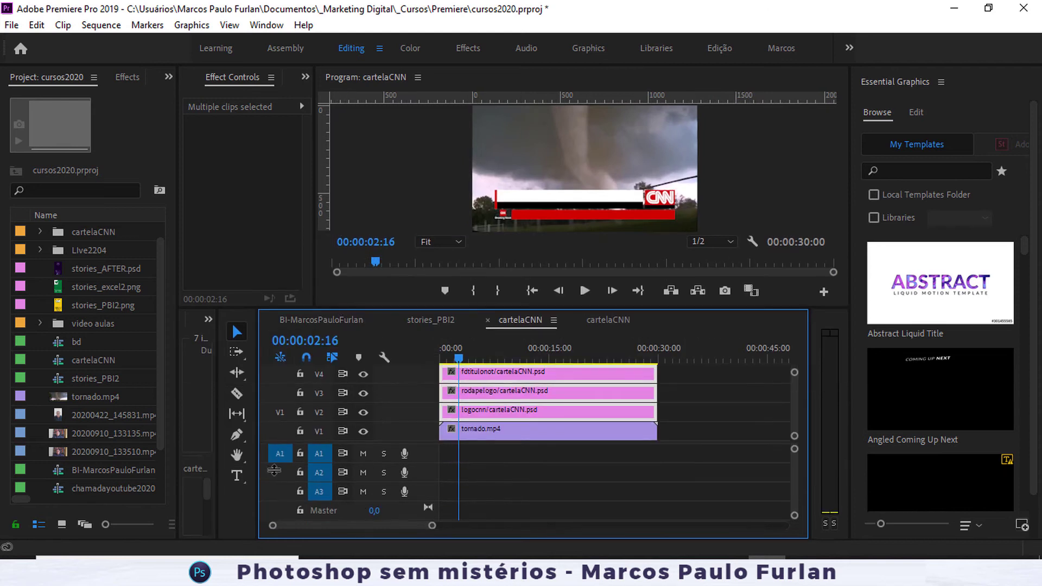
# Add the title 'Temporada de tornados' on the lower-third bar with the Type tool.
pyautogui.click(237, 476)
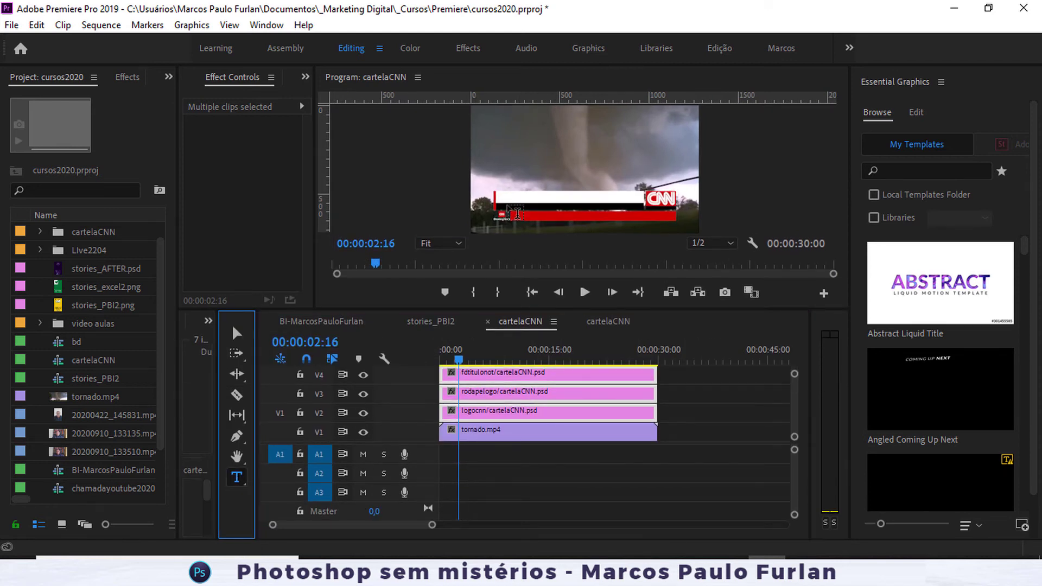
pyautogui.click(510, 198)
pyautogui.click(508, 197)
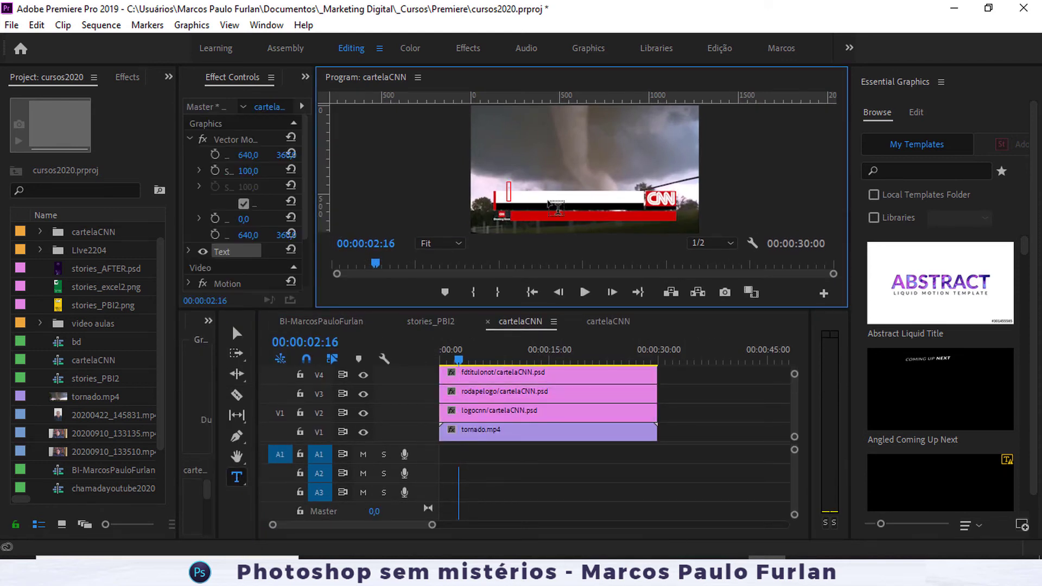
pyautogui.write('Temporada de tornados')
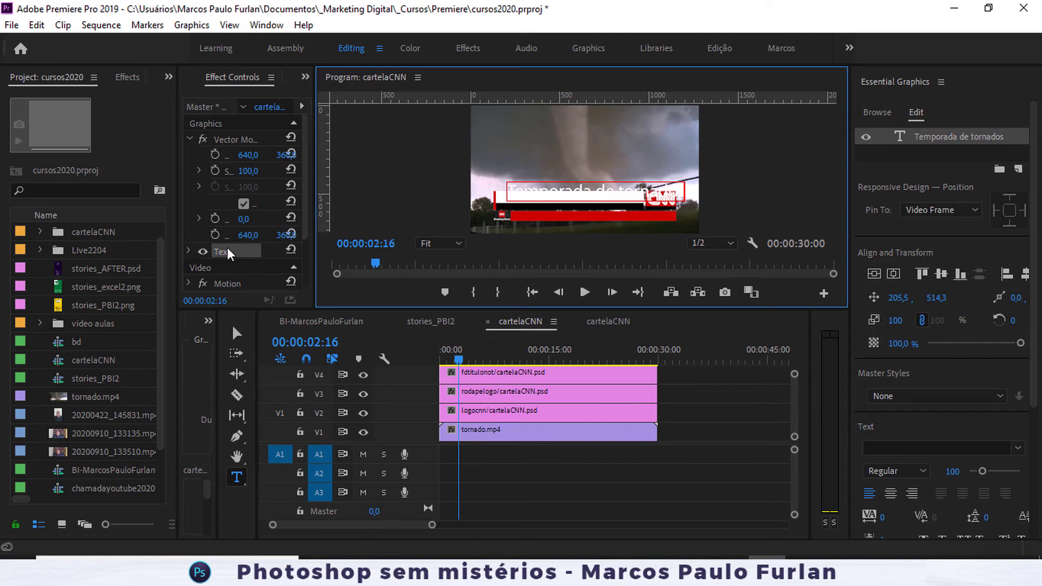
pyautogui.click(237, 333)
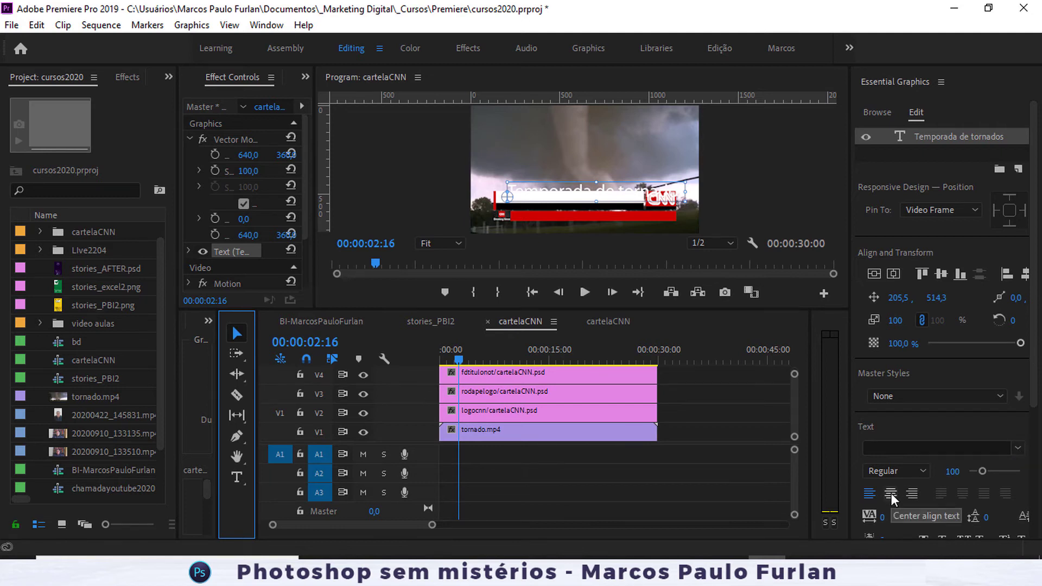
# Set the title's fill to black and reduce its font size.
pyautogui.scroll(-4, 1033, 389)
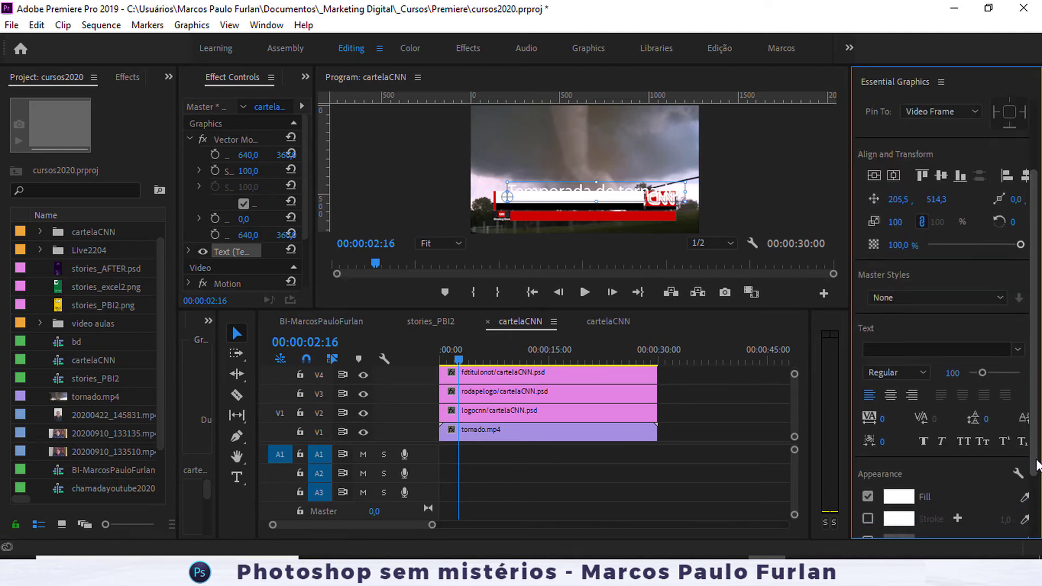
pyautogui.click(898, 470)
pyautogui.moveTo(531, 293); pyautogui.dragTo(566, 181)
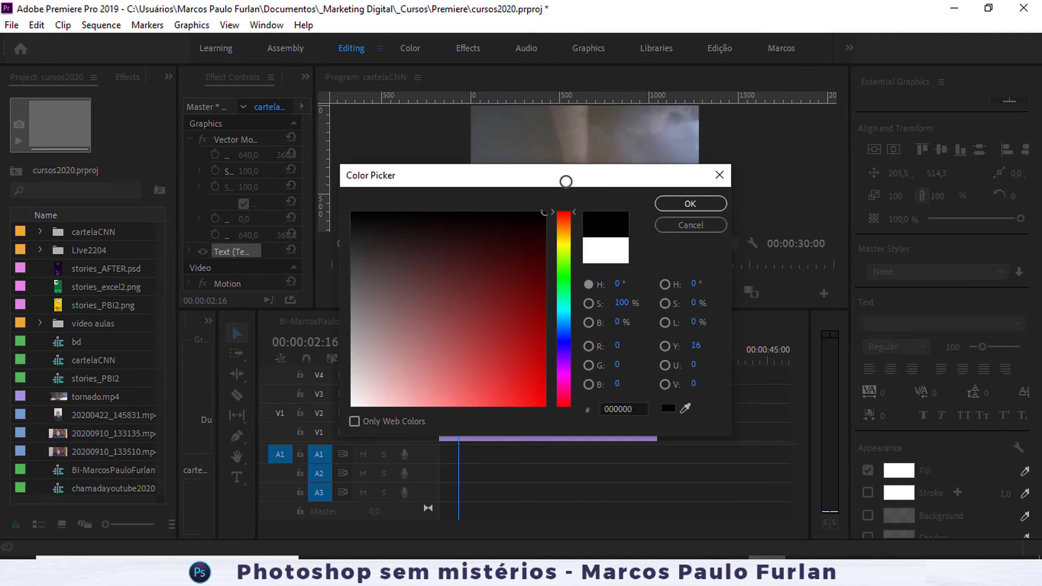
pyautogui.click(668, 204)
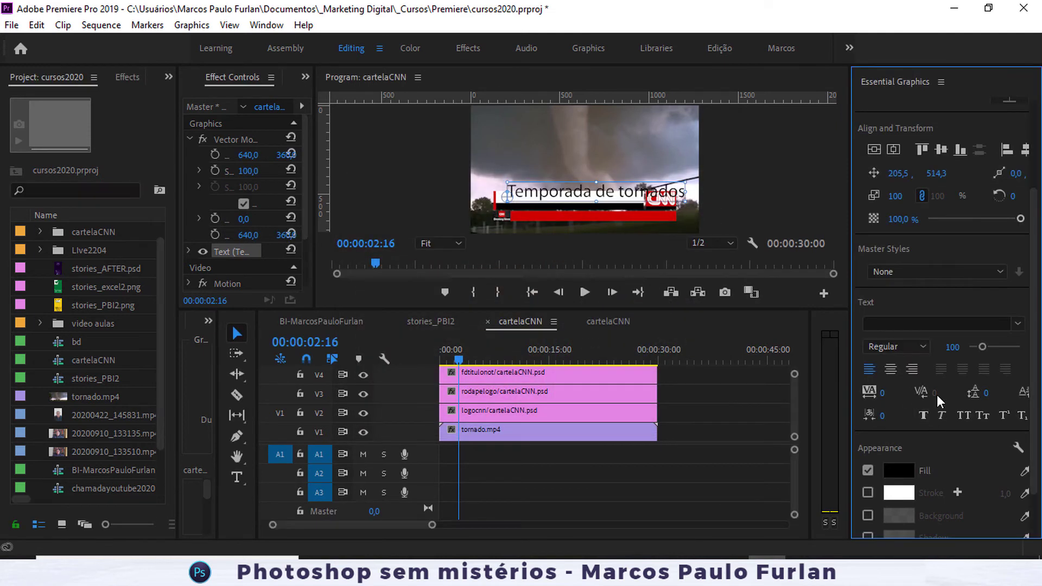
pyautogui.moveTo(978, 350); pyautogui.dragTo(976, 350)
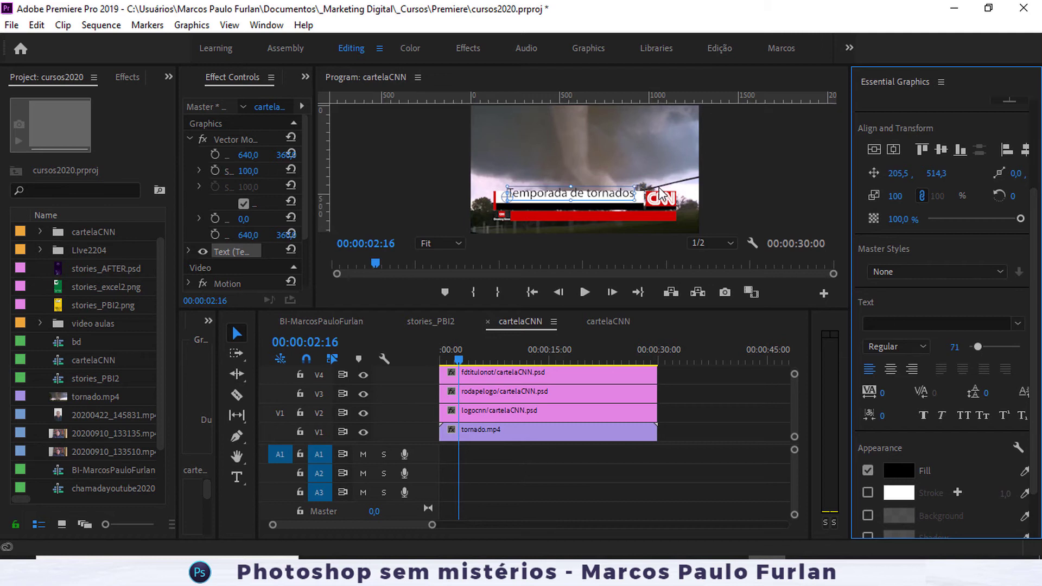
# Move the title down onto the white bar and shrink its font to 71.
pyautogui.moveTo(613, 309); pyautogui.dragTo(613, 457)
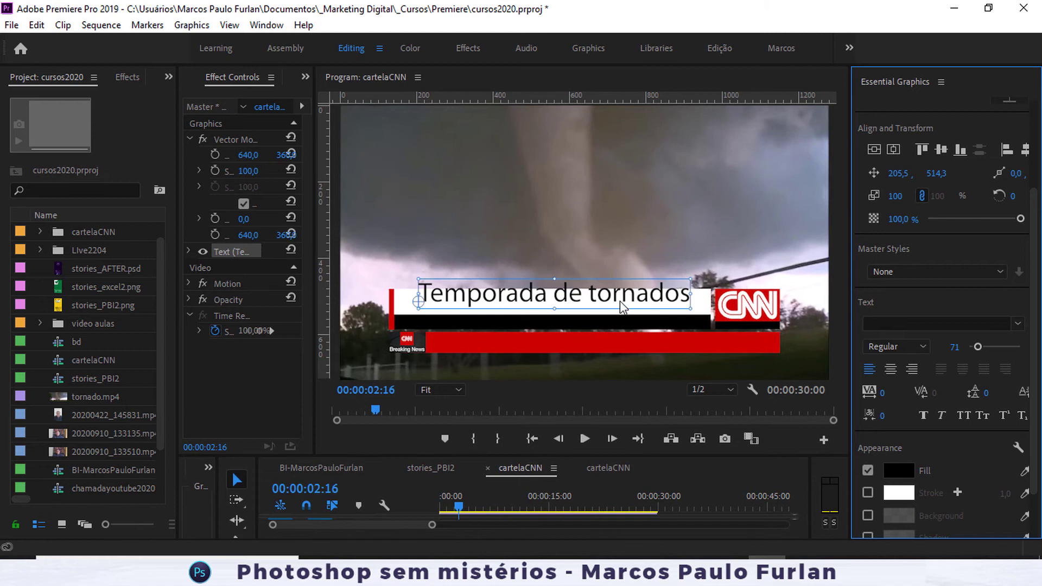
pyautogui.moveTo(613, 298); pyautogui.dragTo(616, 305)
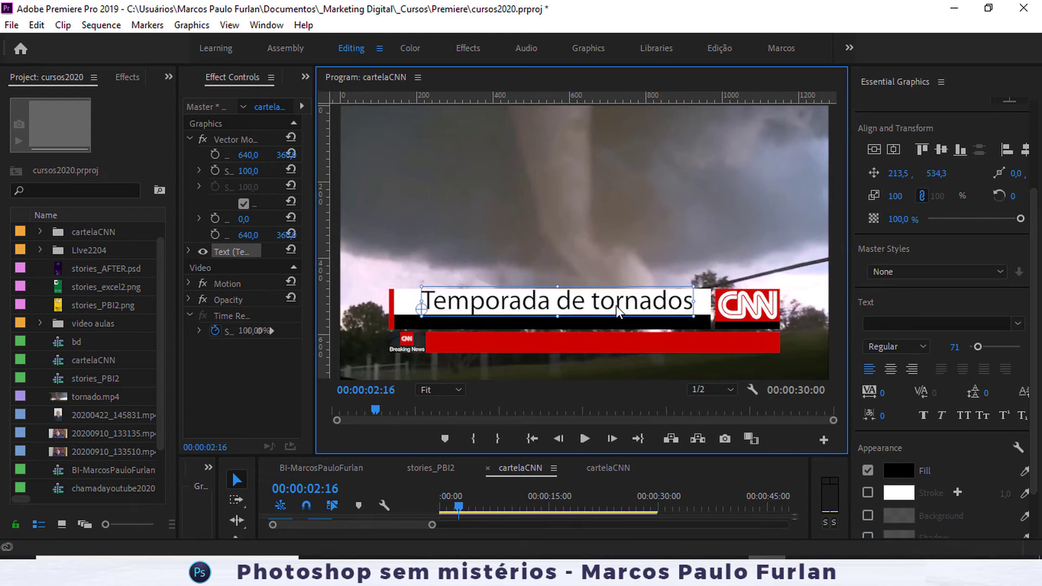
pyautogui.click(688, 249)
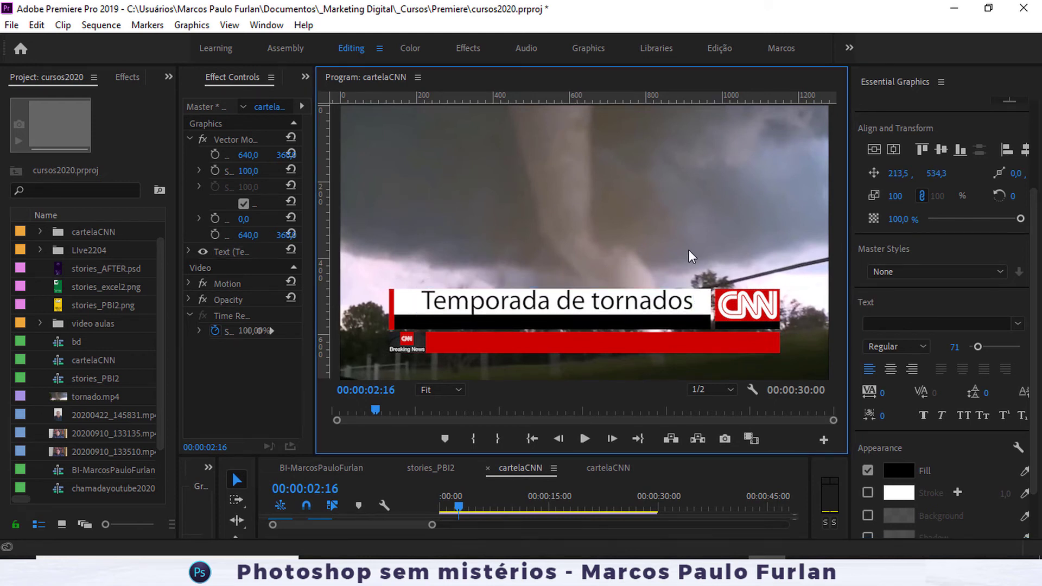
pyautogui.click(680, 303)
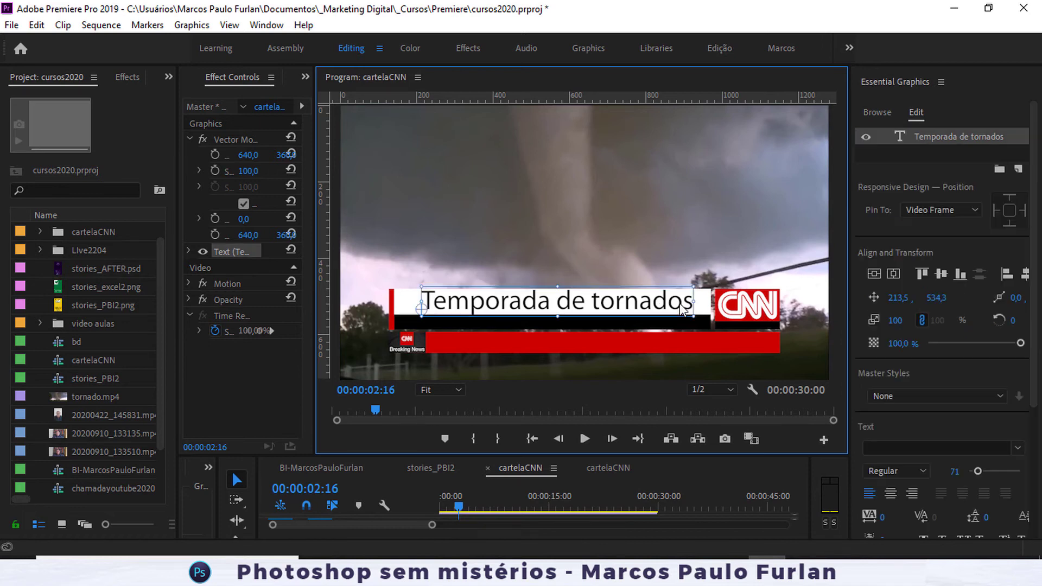
pyautogui.moveTo(974, 472); pyautogui.dragTo(975, 468)
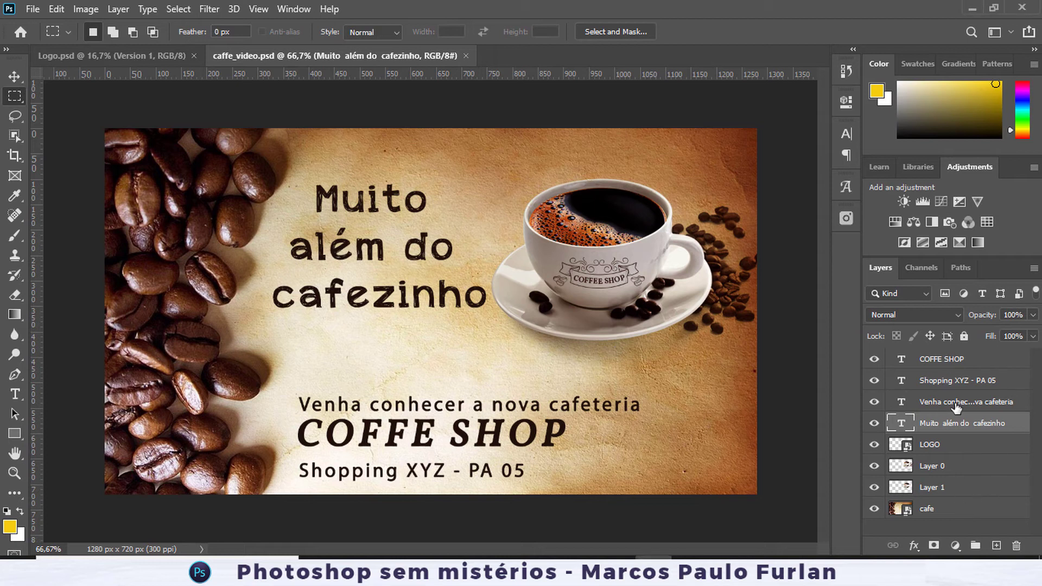
# Close the caffe_video.psd document tab in Photoshop, leaving Logo.psd showing.
pyautogui.click(466, 56)
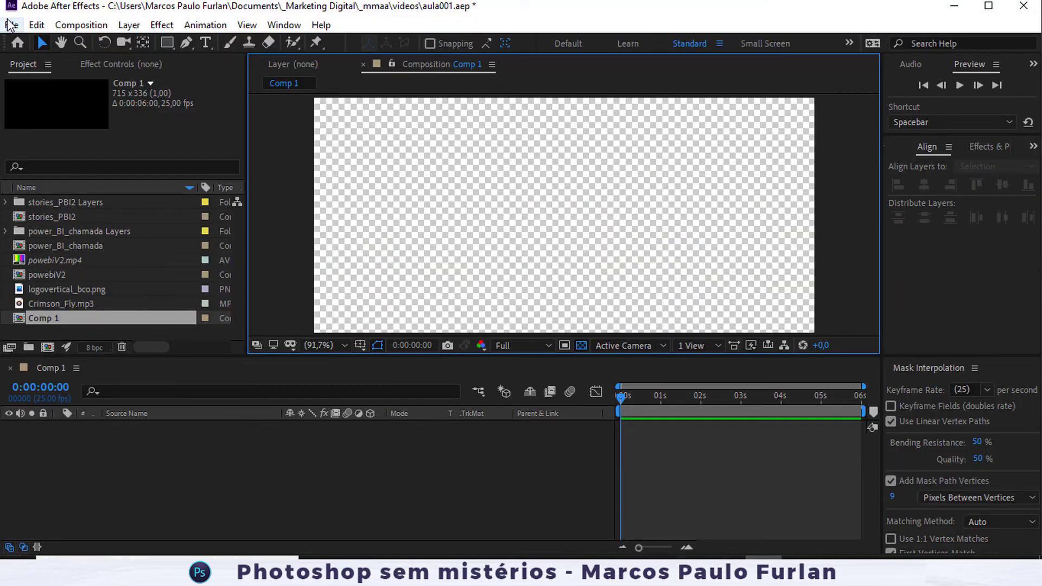
# Browse to the Photoshop-sem-misterios PSD folder and select caffe_video.psd for import.
pyautogui.click(10, 25)
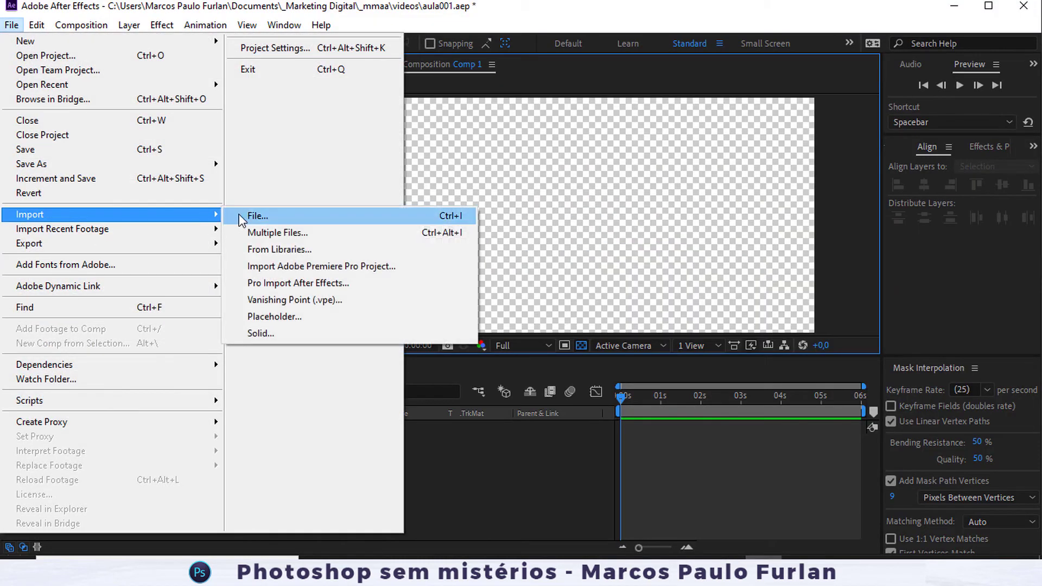
pyautogui.click(241, 217)
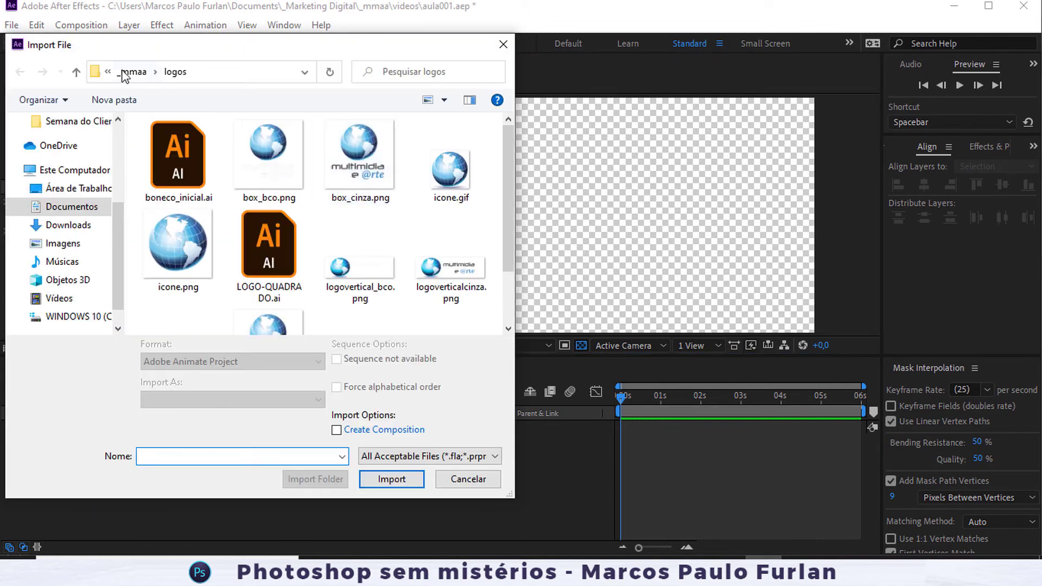
pyautogui.click(130, 73)
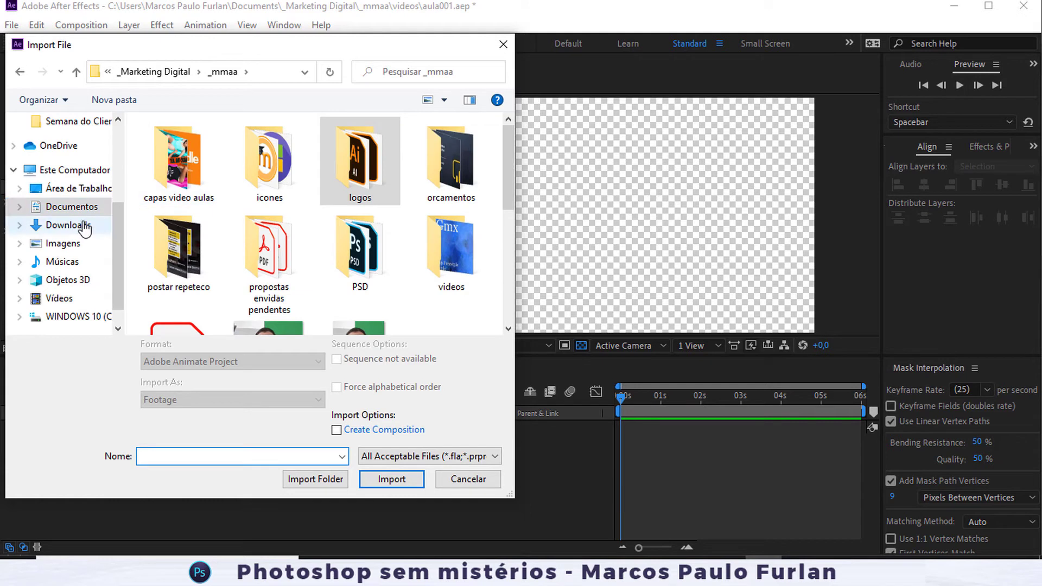
pyautogui.click(72, 206)
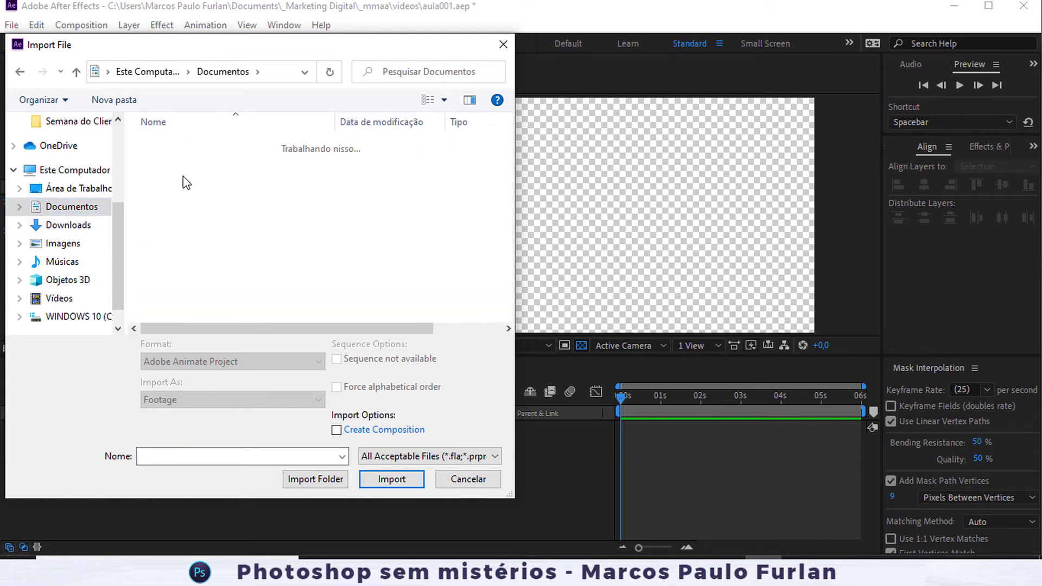
pyautogui.doubleClick(179, 144)
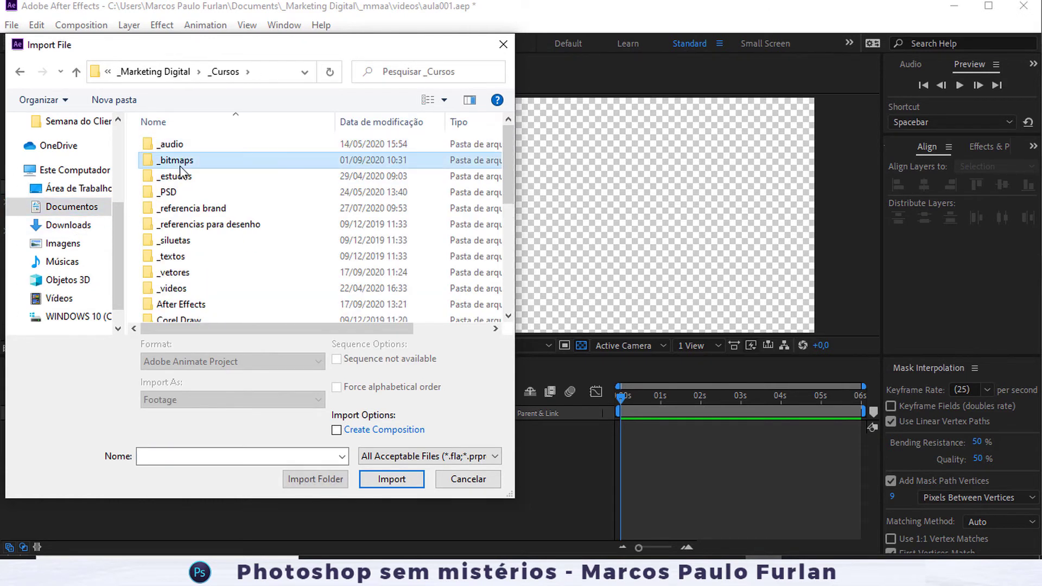
pyautogui.scroll(-5, 181, 165)
pyautogui.doubleClick(197, 217)
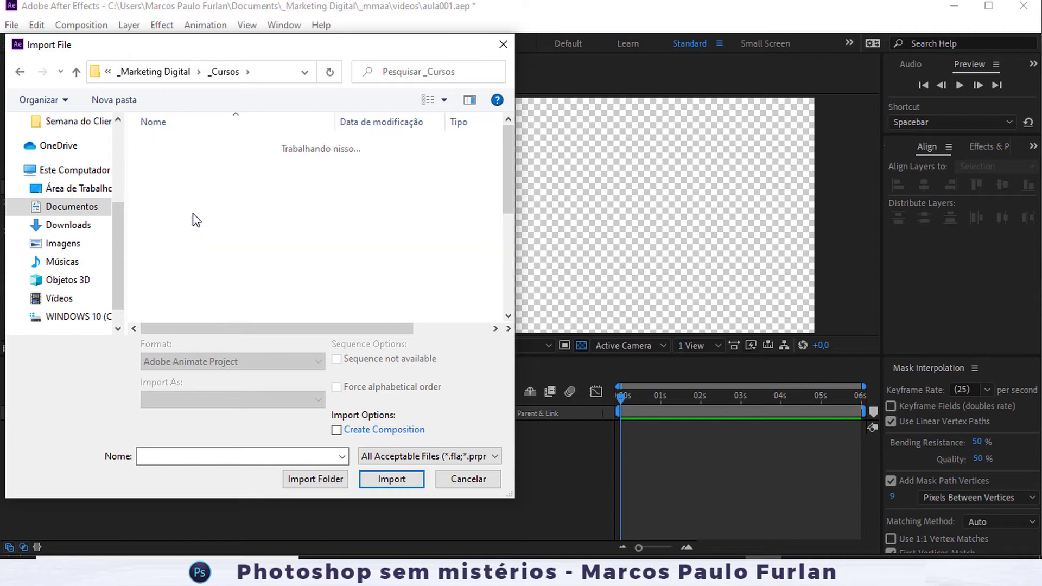
pyautogui.doubleClick(214, 274)
pyautogui.click(171, 318)
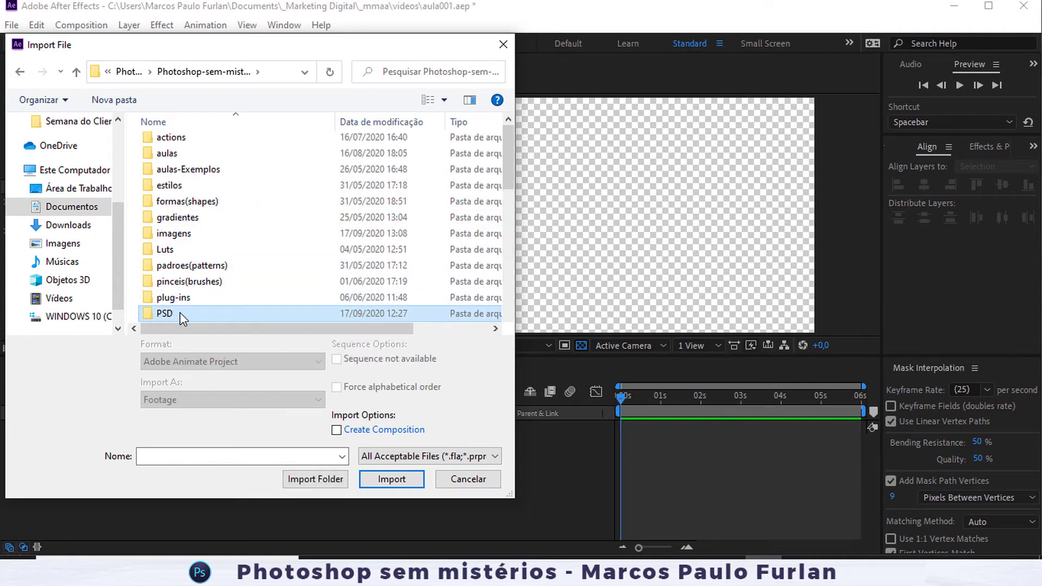
pyautogui.doubleClick(180, 313)
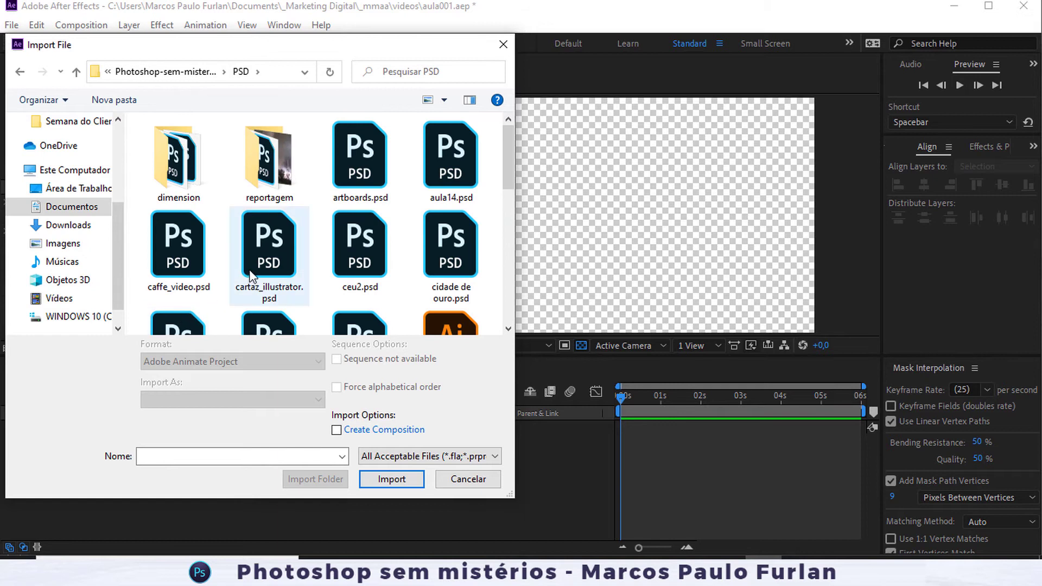
pyautogui.click(215, 275)
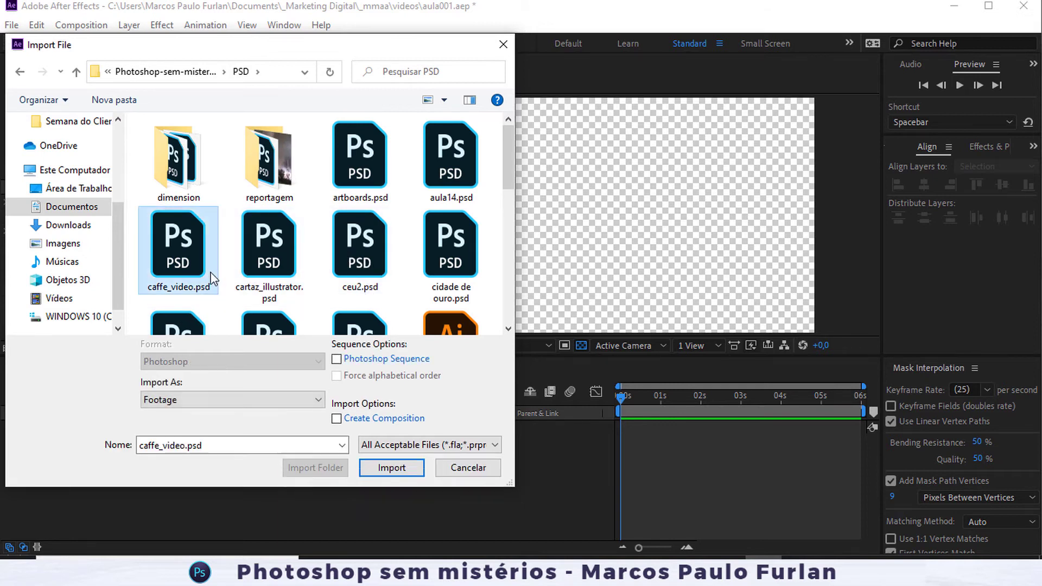
# Import it as Composition - Retain Layer Sizes with editable layer styles.
pyautogui.click(177, 401)
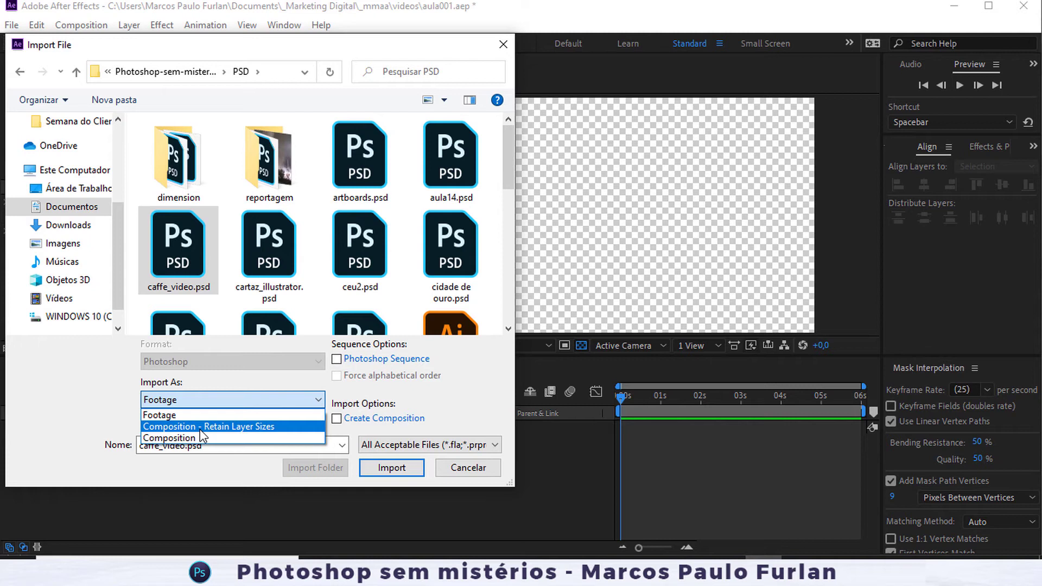
pyautogui.click(200, 427)
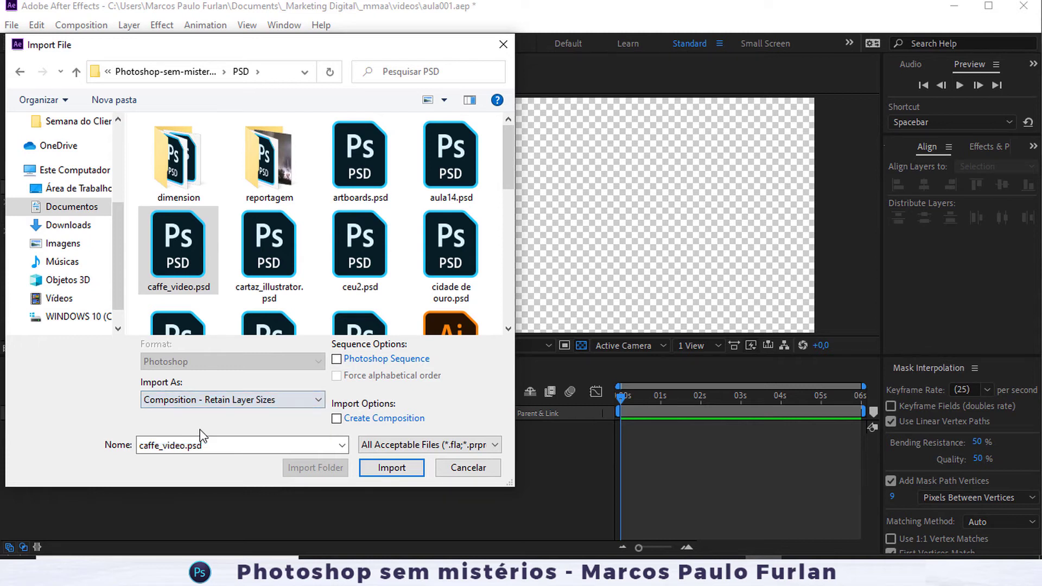
pyautogui.click(404, 468)
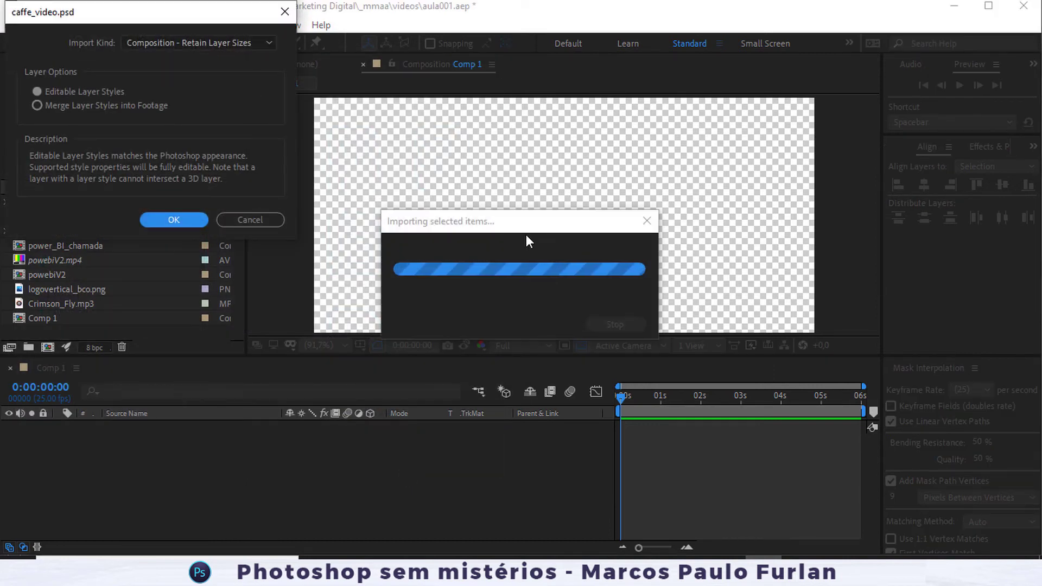
pyautogui.click(176, 220)
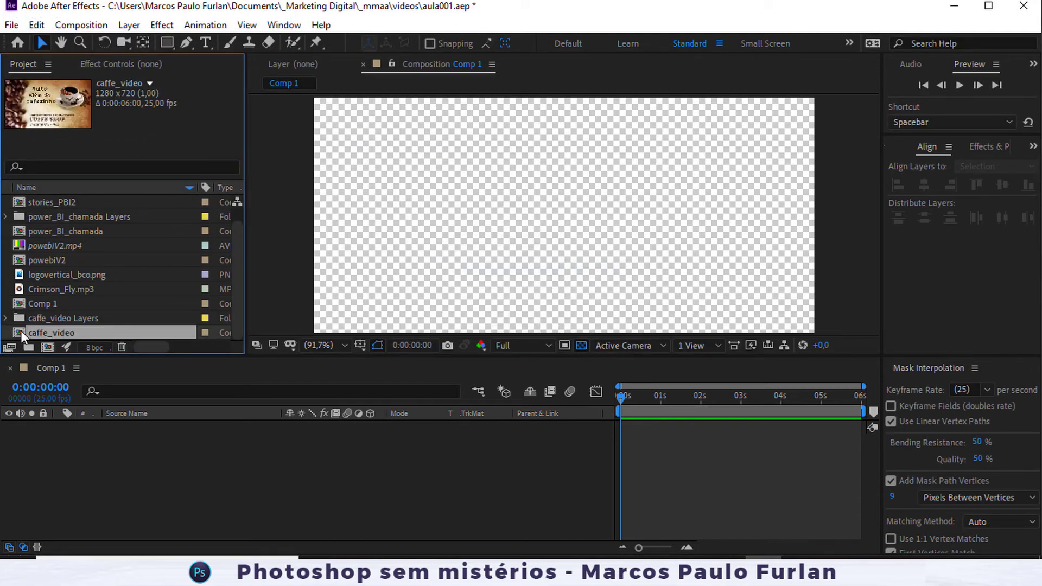
# Open the caffe_video composition and inspect its cafe and LOGO layers.
pyautogui.doubleClick(17, 333)
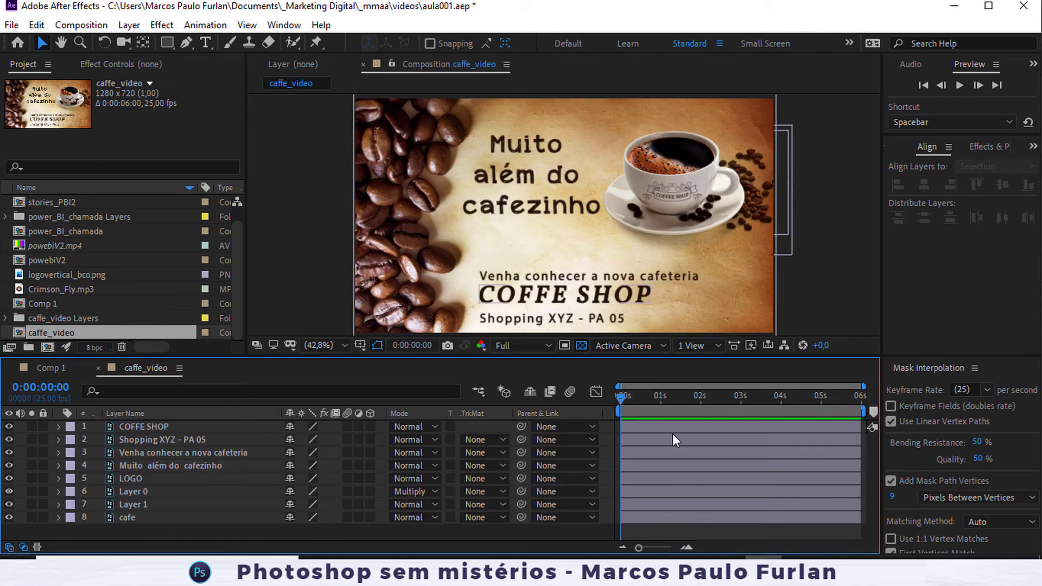
pyautogui.click(125, 518)
pyautogui.click(145, 506)
pyautogui.click(165, 491)
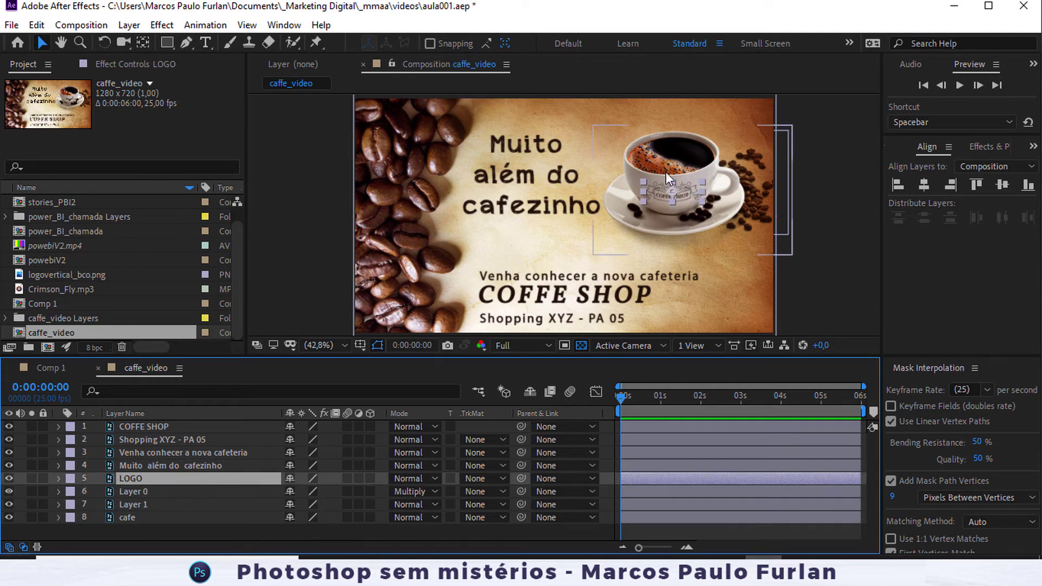
pyautogui.click(308, 228)
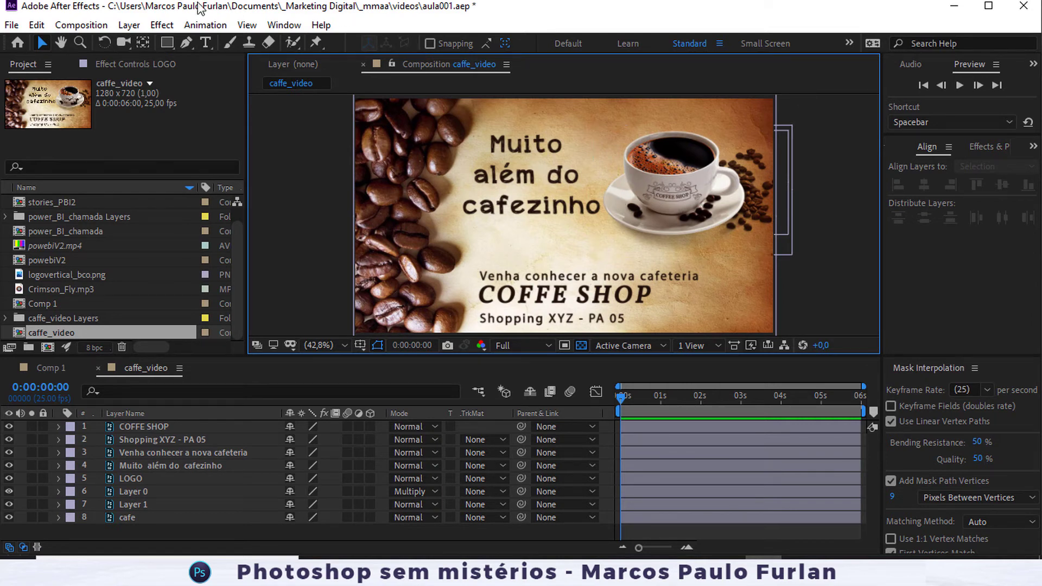
# Add a black solid named fumaca, then shrink it and place it over the coffee cup.
pyautogui.click(129, 25)
pyautogui.moveTo(148, 43)
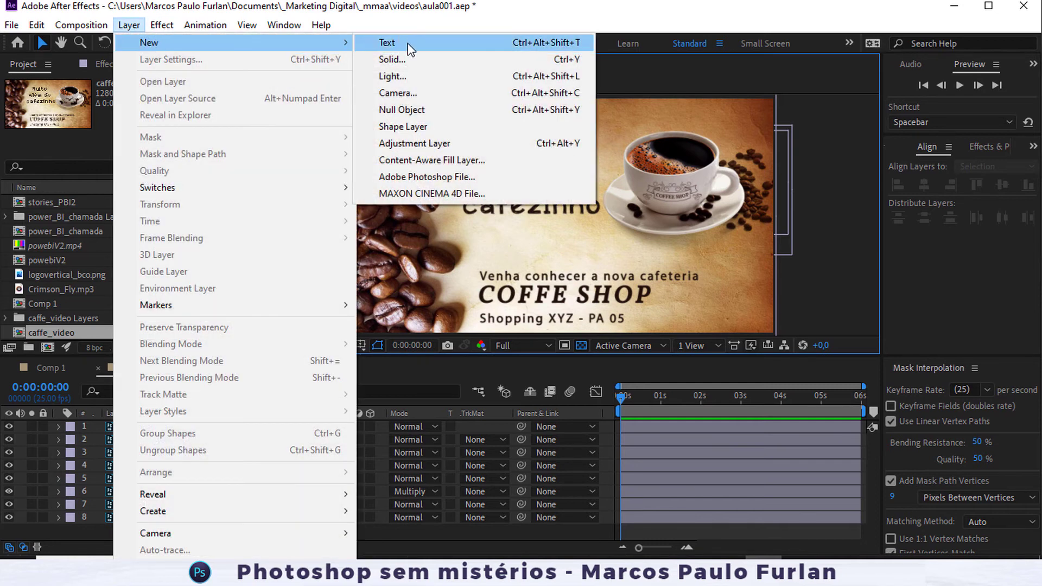
pyautogui.click(414, 57)
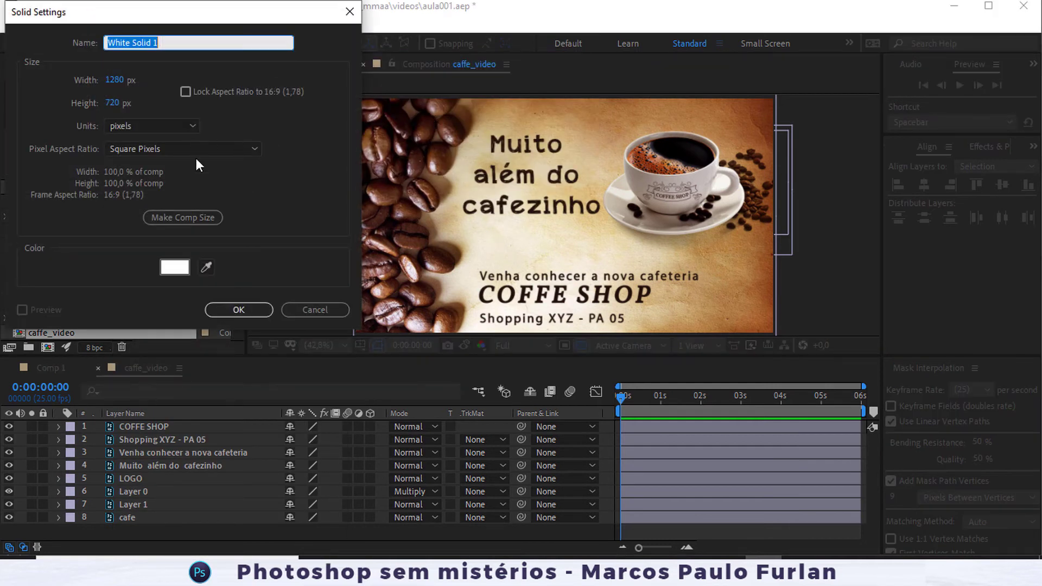
pyautogui.click(183, 262)
pyautogui.moveTo(174, 175); pyautogui.dragTo(215, 234)
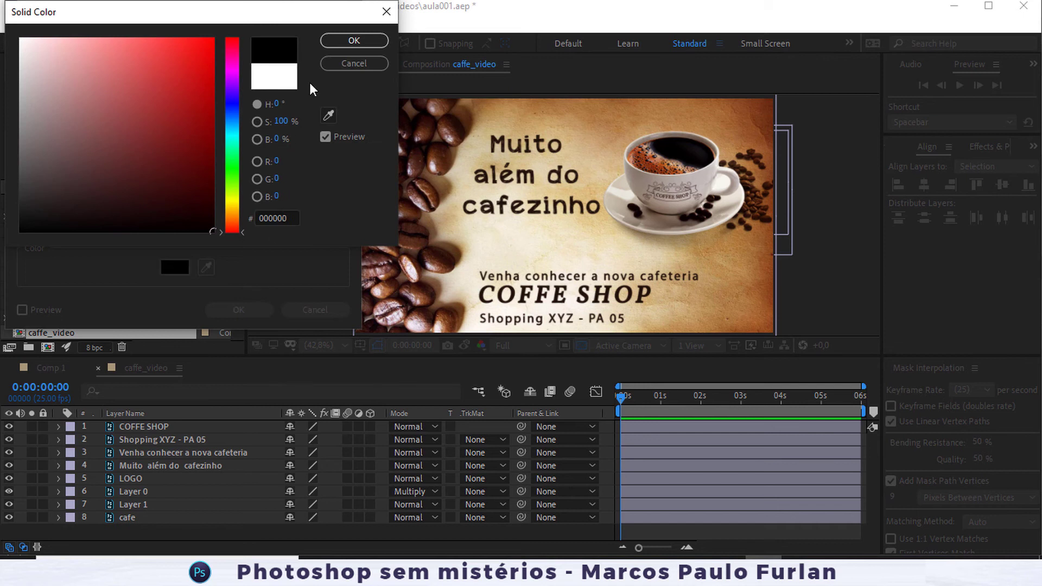
pyautogui.click(327, 41)
pyautogui.write('fuma')
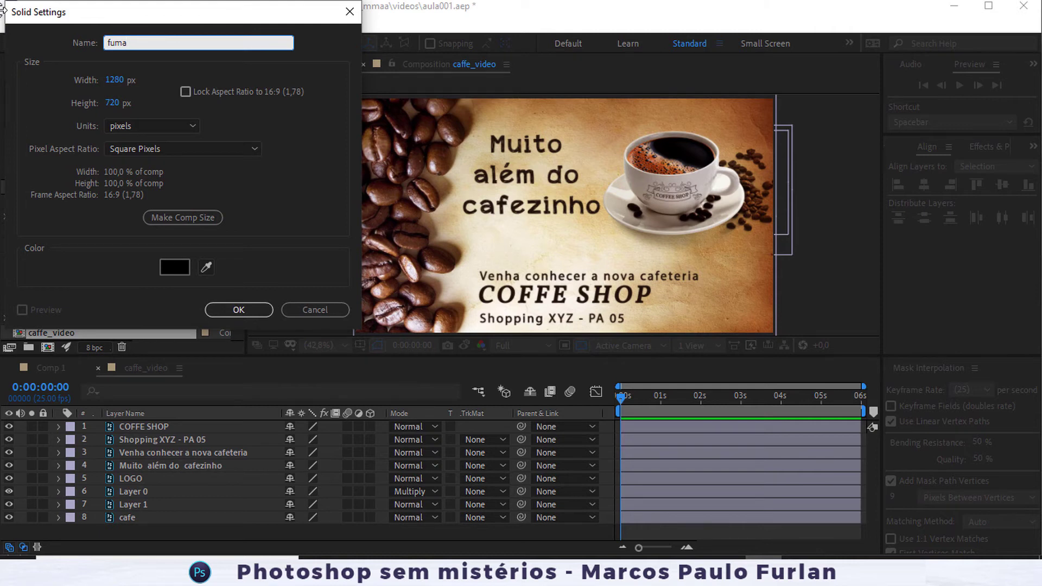
pyautogui.write('ca')
pyautogui.press('Return')
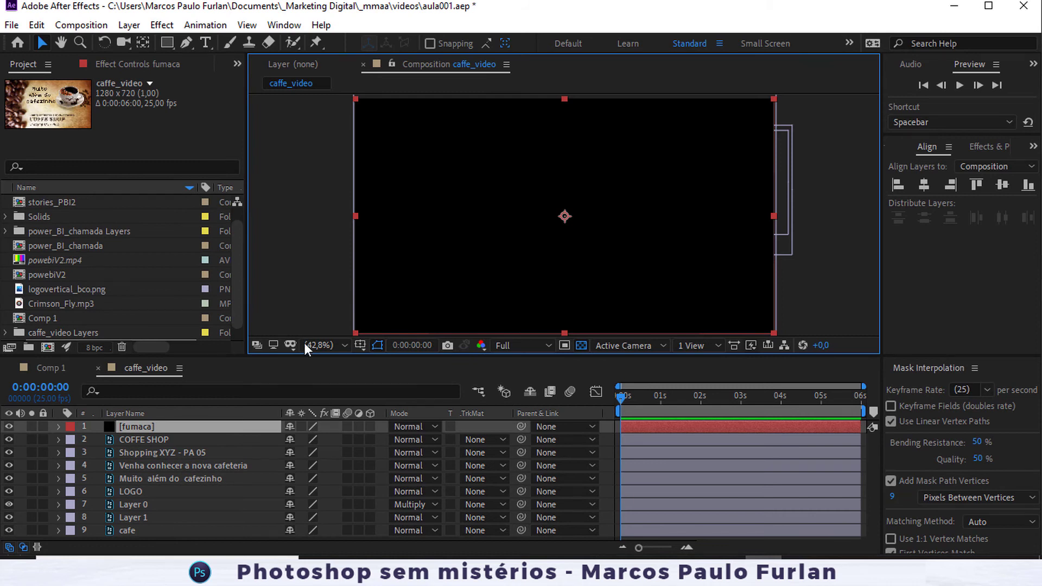
pyautogui.moveTo(356, 330); pyautogui.dragTo(483, 269)
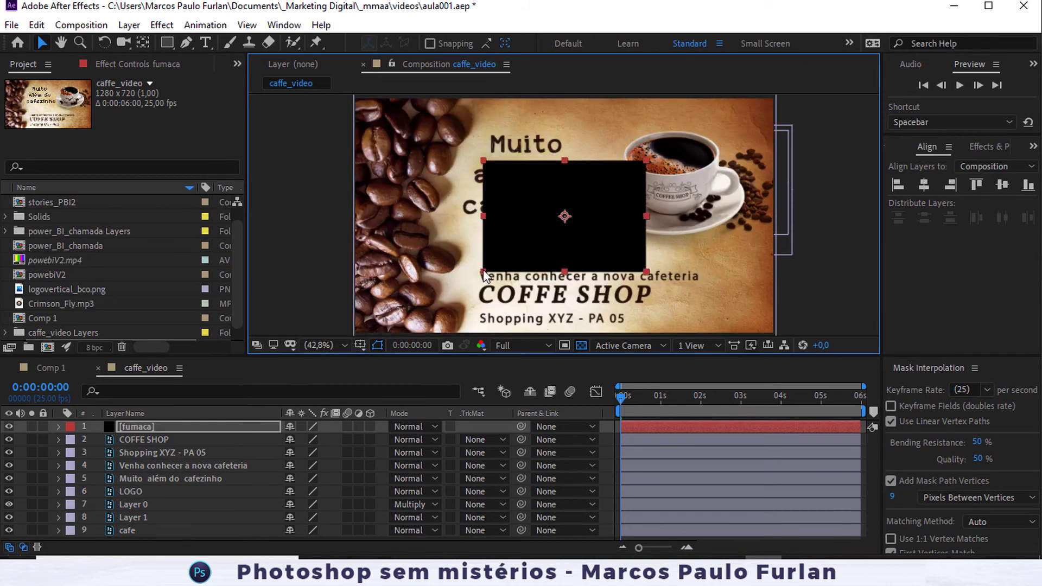
pyautogui.moveTo(591, 245); pyautogui.dragTo(699, 189)
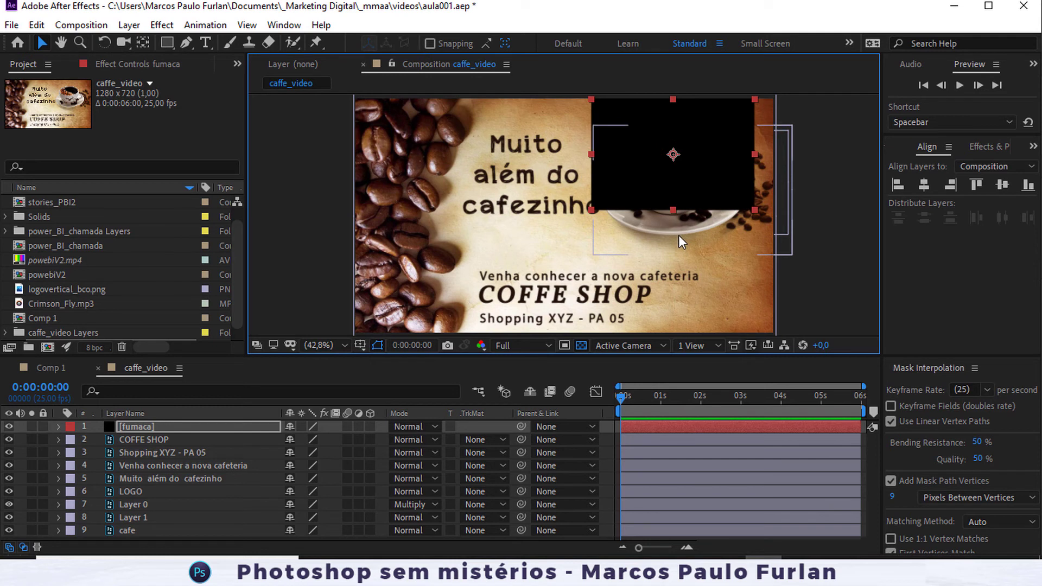
# Apply the Simulation > Particle Playground effect to the fumaca solid.
pyautogui.click(164, 27)
pyautogui.moveTo(420, 432)
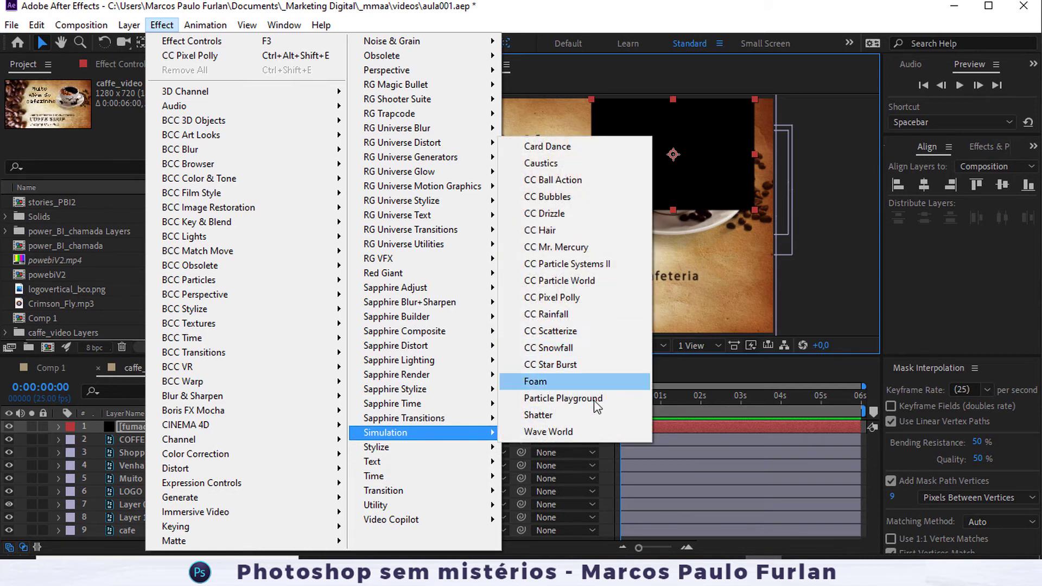
pyautogui.click(576, 402)
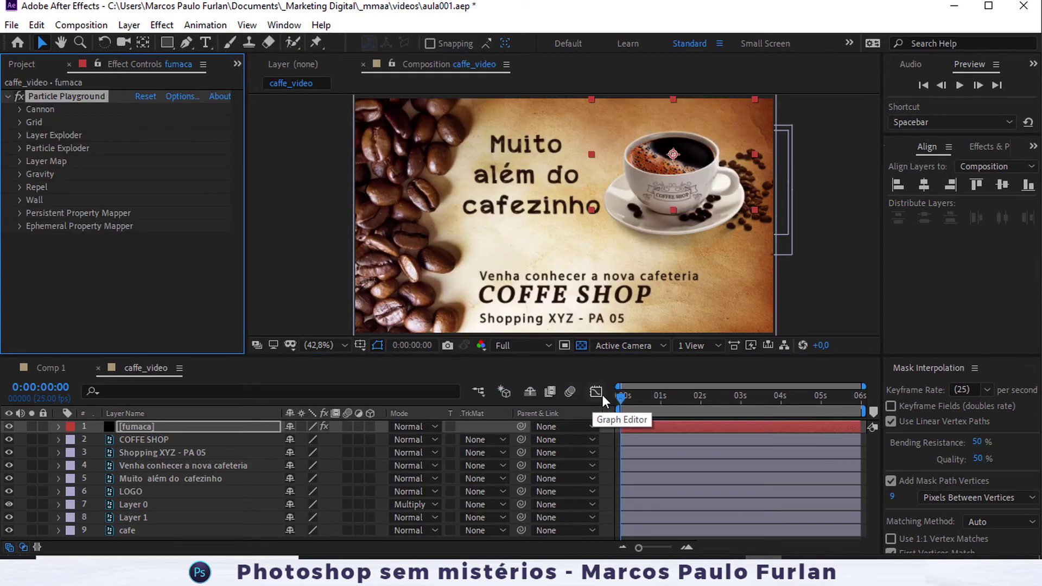
# Scrub to about 2 seconds and zoom in on the cup to inspect the red particles.
pyautogui.click(624, 395)
pyautogui.moveTo(624, 395); pyautogui.dragTo(748, 401)
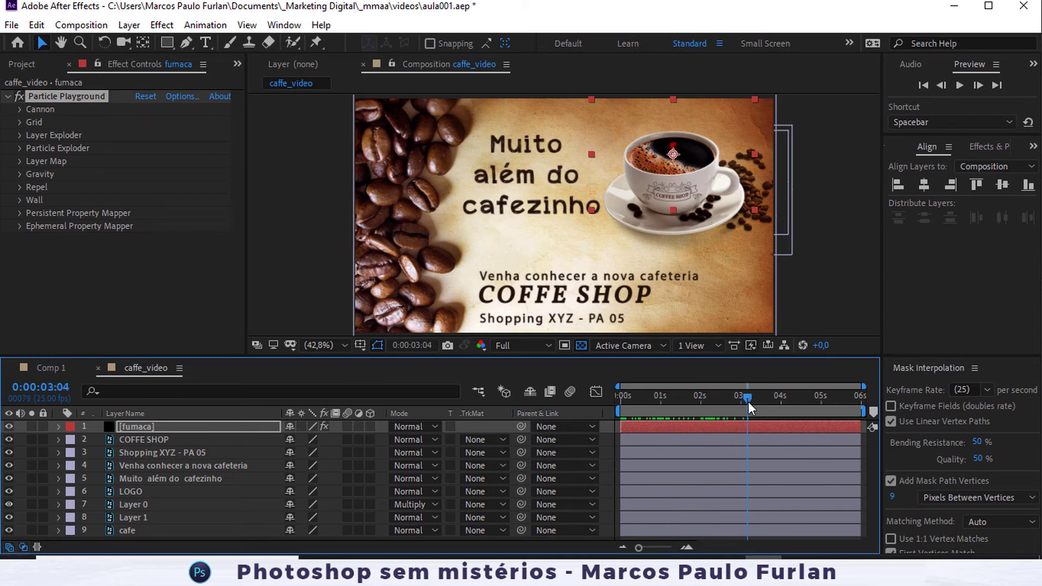
pyautogui.press('.')
pyautogui.press('.')
pyautogui.press('.')
pyautogui.press('.')
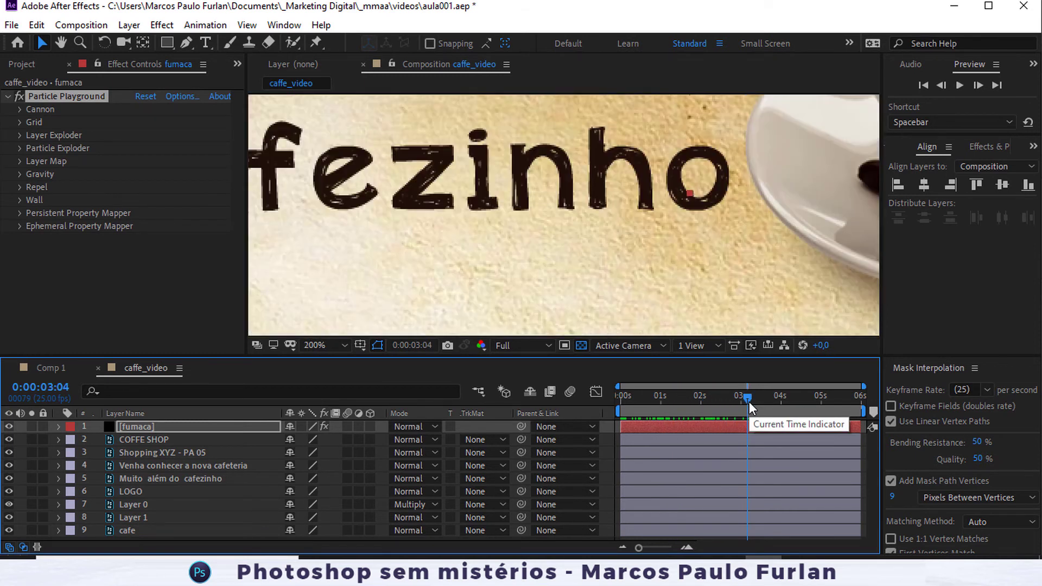
pyautogui.moveTo(597, 268); pyautogui.dragTo(498, 329)
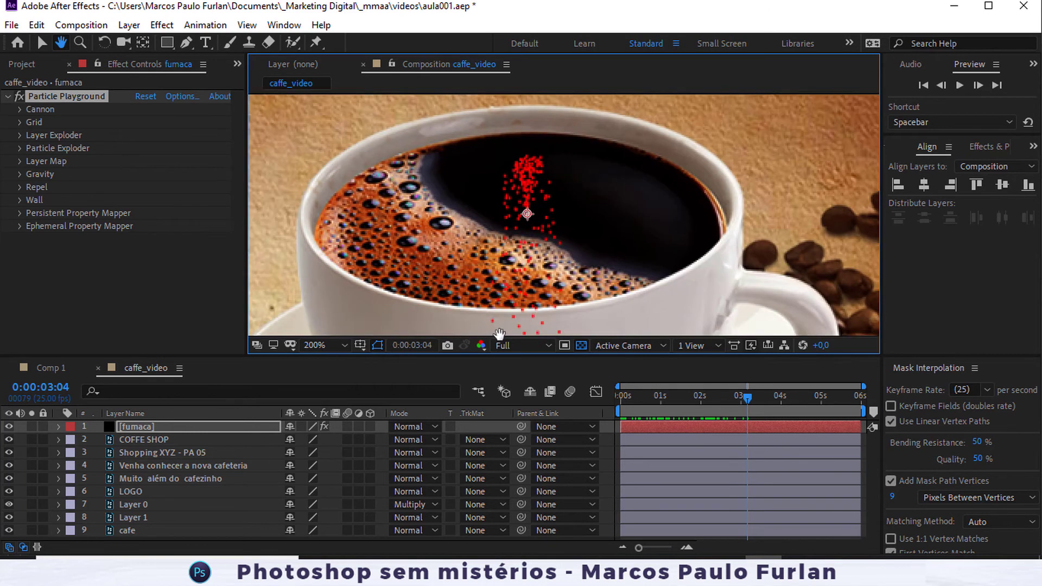
pyautogui.press(',')
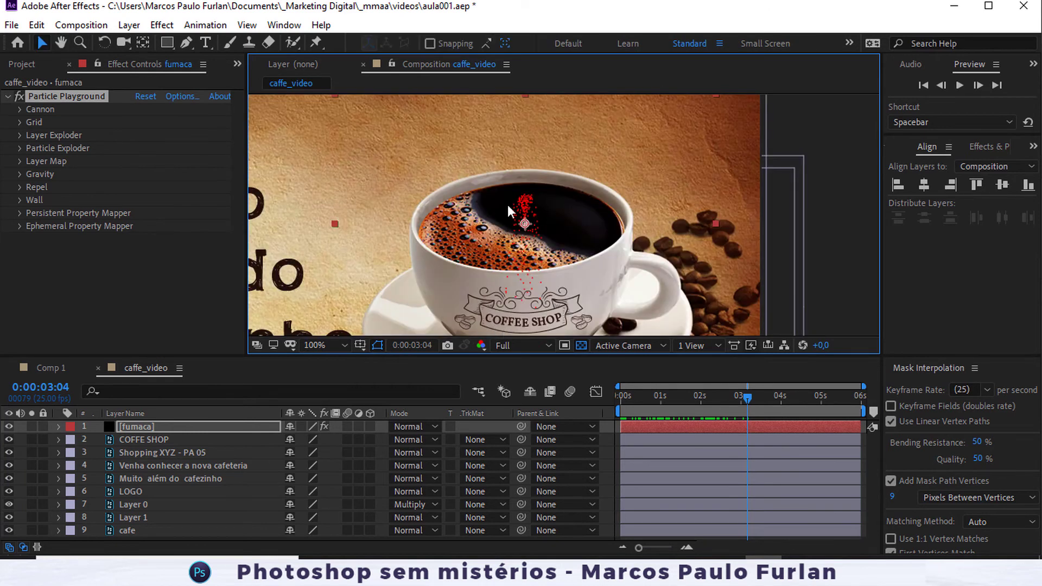
pyautogui.moveTo(740, 399); pyautogui.dragTo(736, 409)
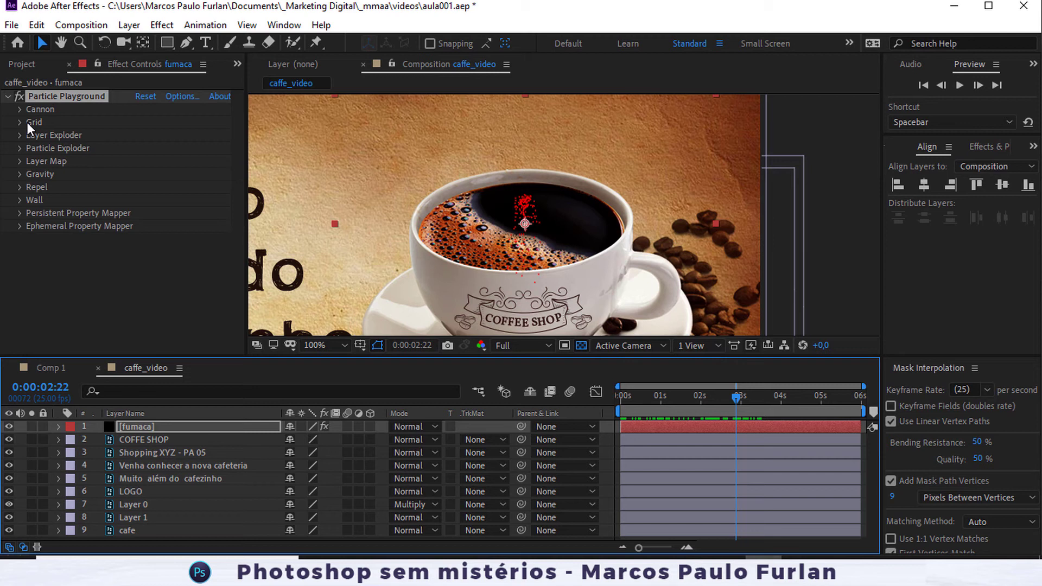
# Make the Cannon particles white and set 302 particles per second.
pyautogui.click(20, 108)
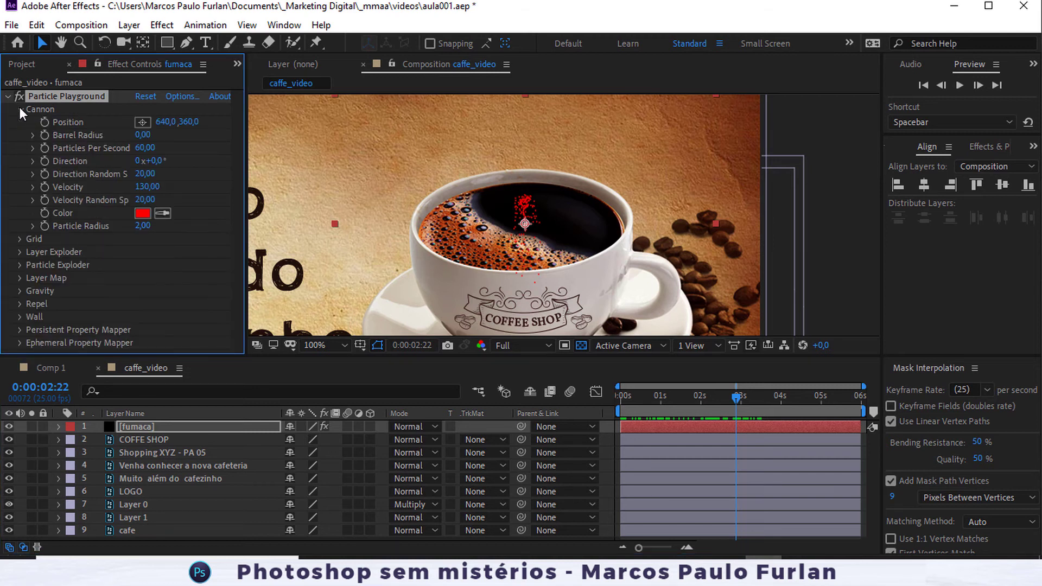
pyautogui.click(148, 211)
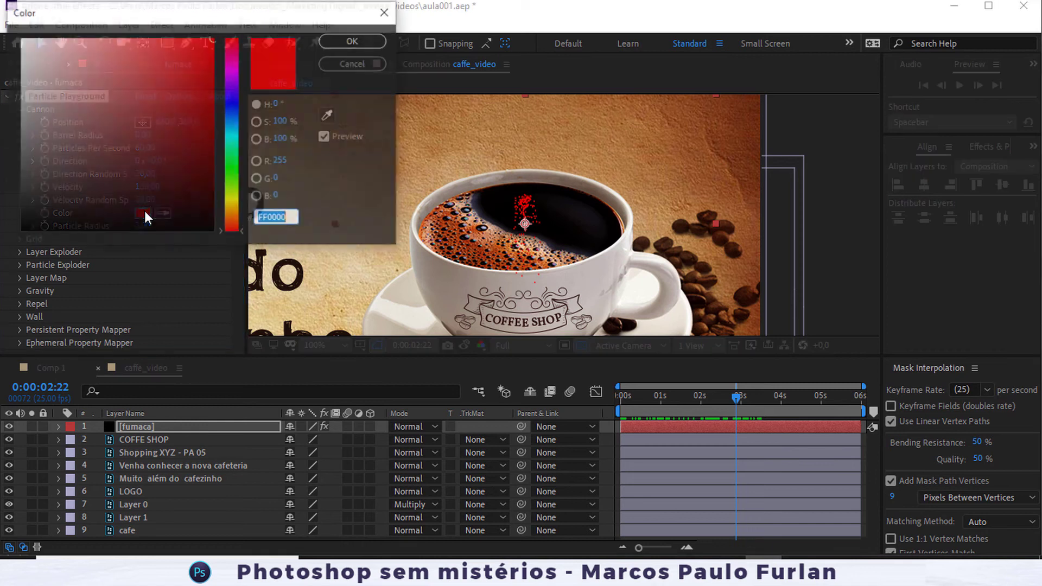
pyautogui.click(21, 39)
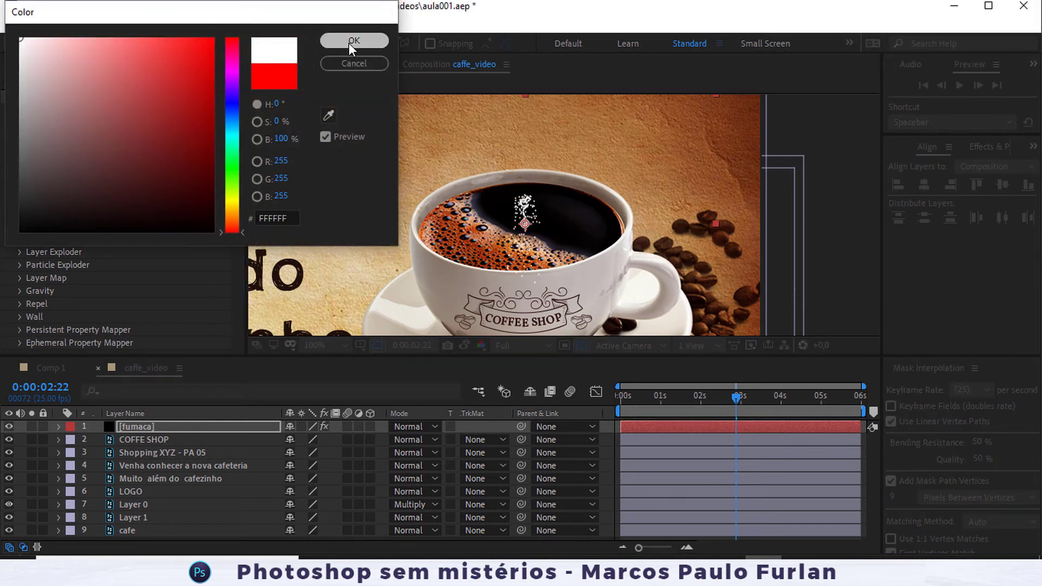
pyautogui.click(350, 42)
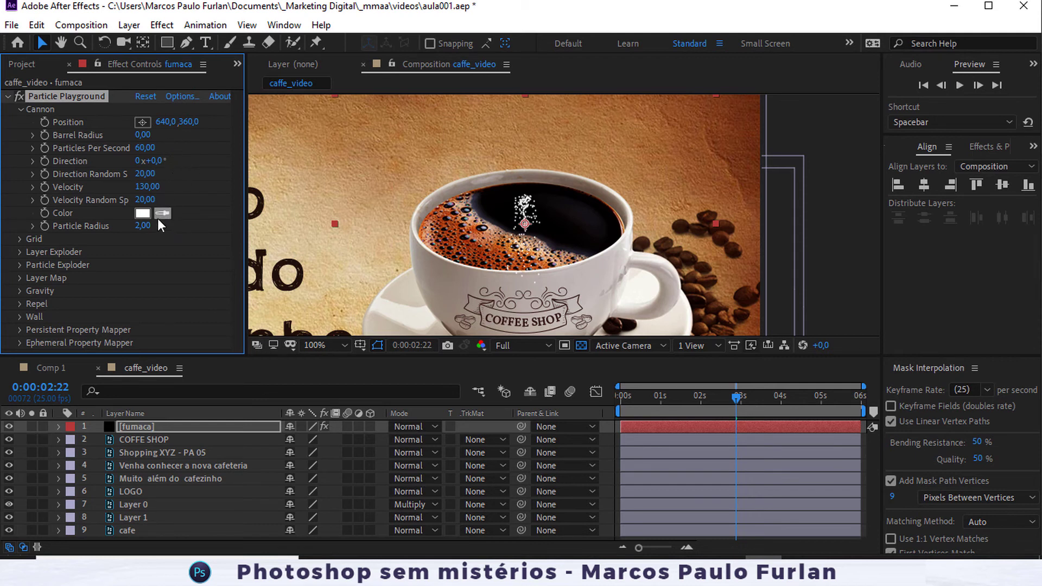
pyautogui.click(146, 148)
pyautogui.write('302')
pyautogui.press('Return')
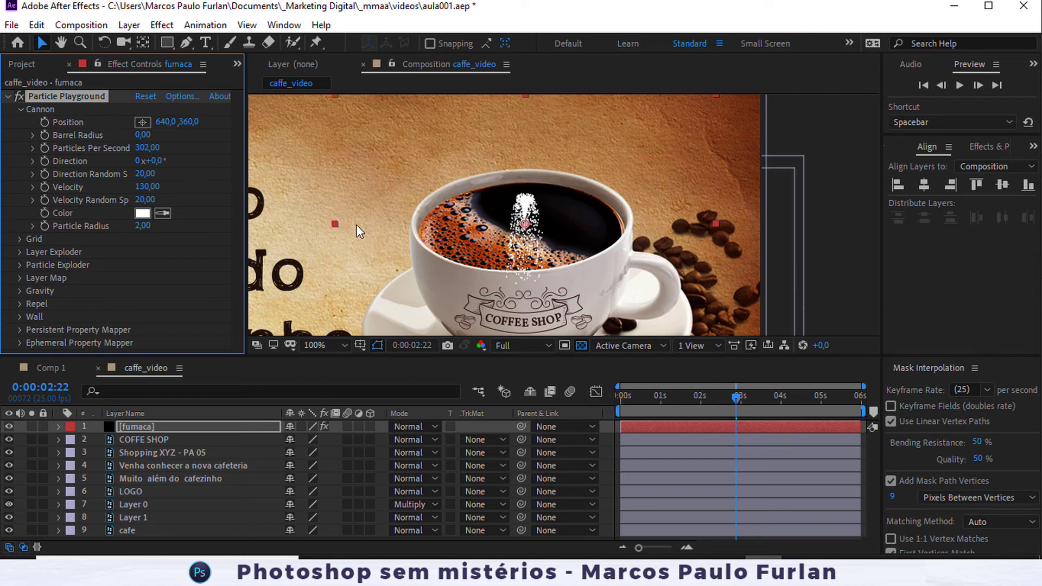
# Set Cannon random spread to 71, velocity to 50 and particle radius to 4.
pyautogui.click(147, 177)
pyautogui.write('71')
pyautogui.press('Return')
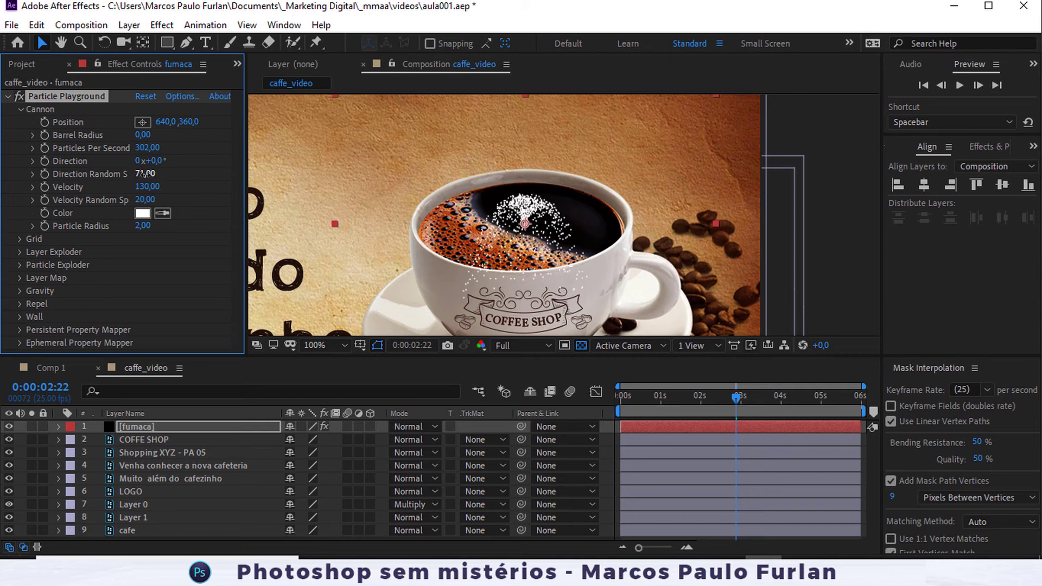
pyautogui.click(143, 187)
pyautogui.write('50')
pyautogui.press('Return')
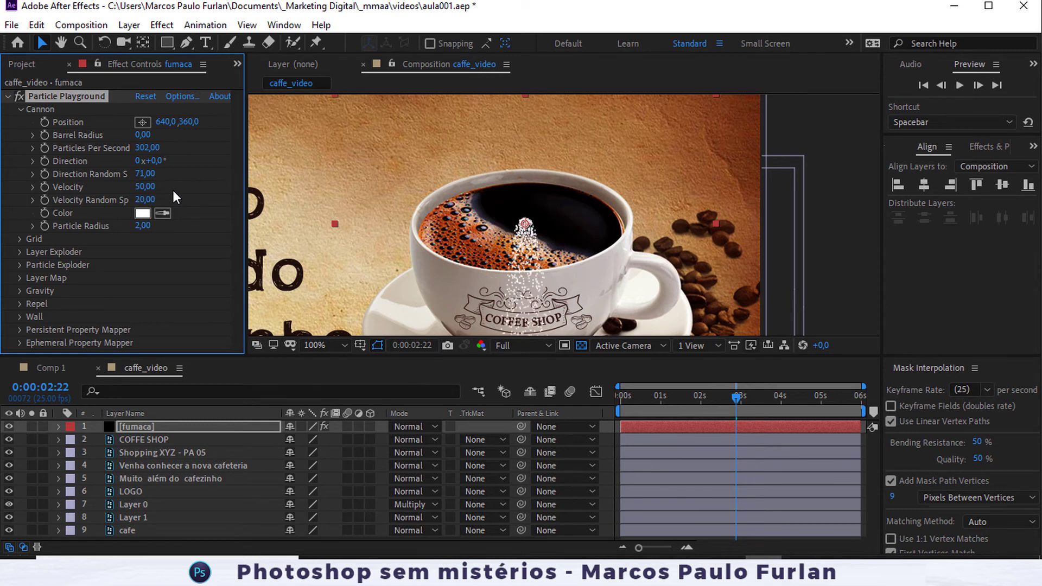
pyautogui.click(145, 187)
pyautogui.write('0')
pyautogui.press('Return')
pyautogui.click(144, 187)
pyautogui.write('50')
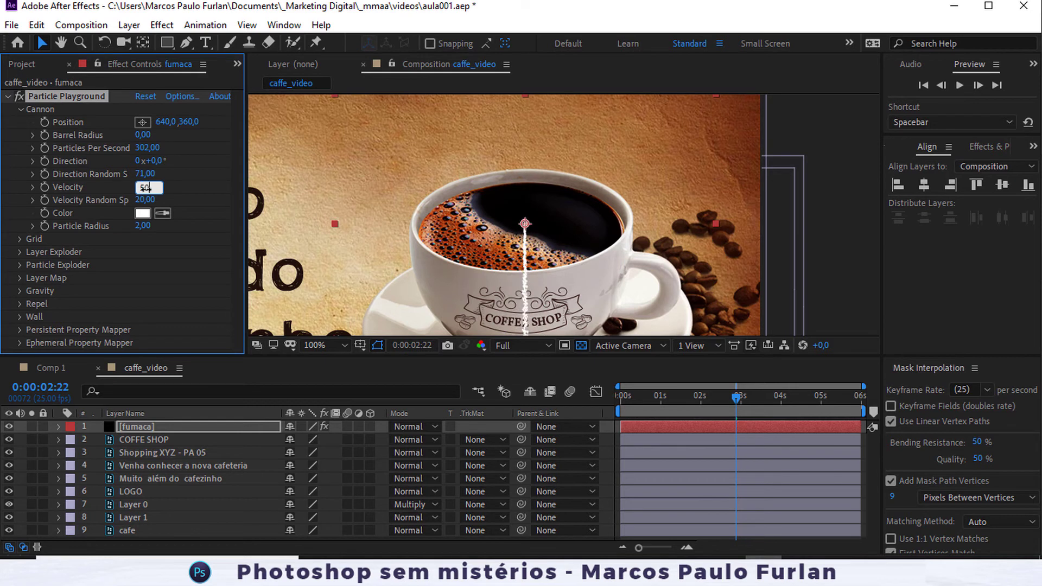
pyautogui.press('Return')
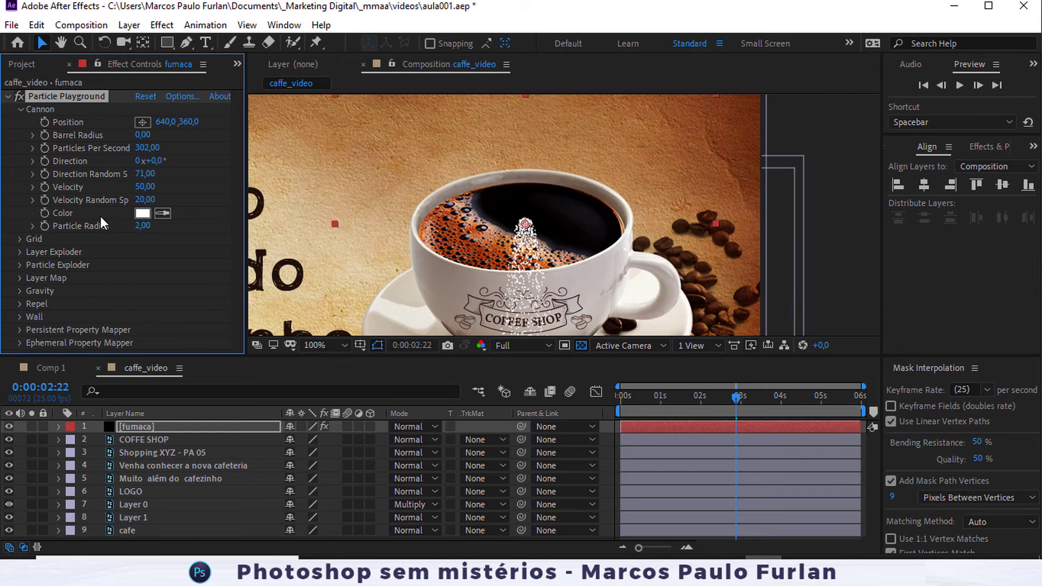
pyautogui.write('4')
pyautogui.press('Return')
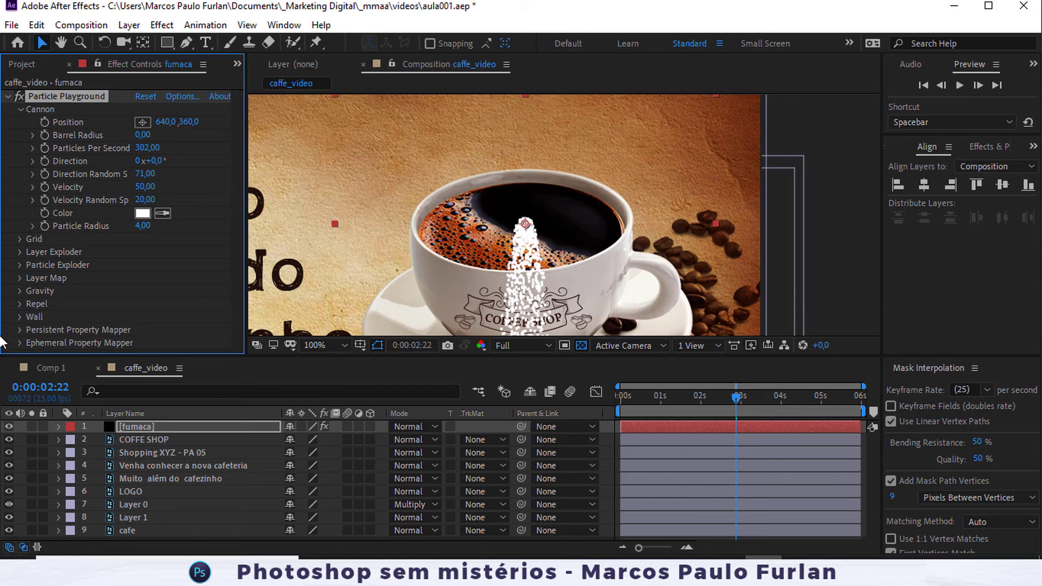
# Set the Layer Exploder Velocity Dispersion to 43.
pyautogui.click(19, 253)
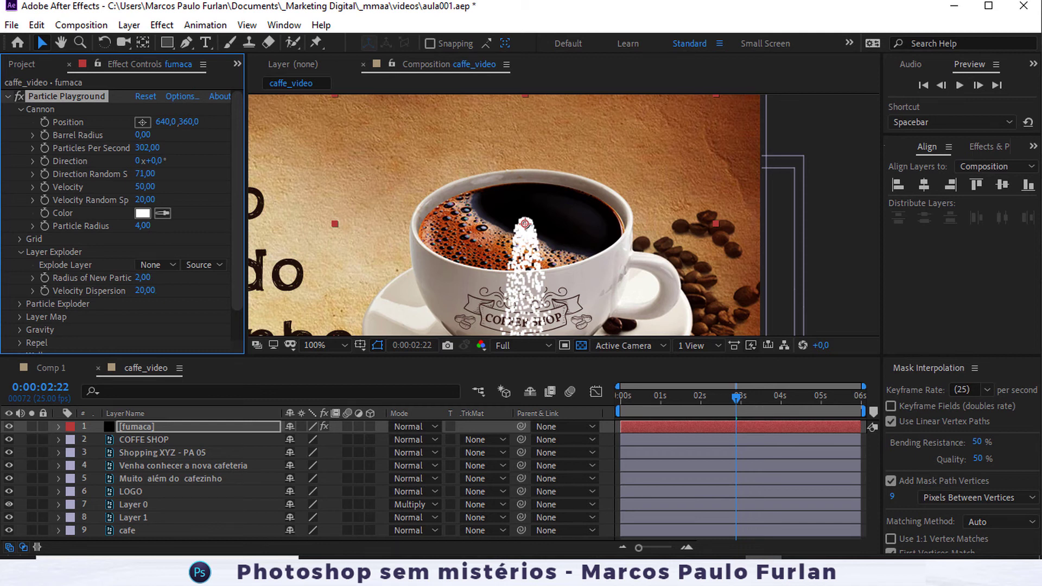
pyautogui.click(146, 291)
pyautogui.write('43')
pyautogui.press('Return')
# Set gravity Force to 66 and Direction to -400 so the particles rise.
pyautogui.scroll(-2, 32, 265)
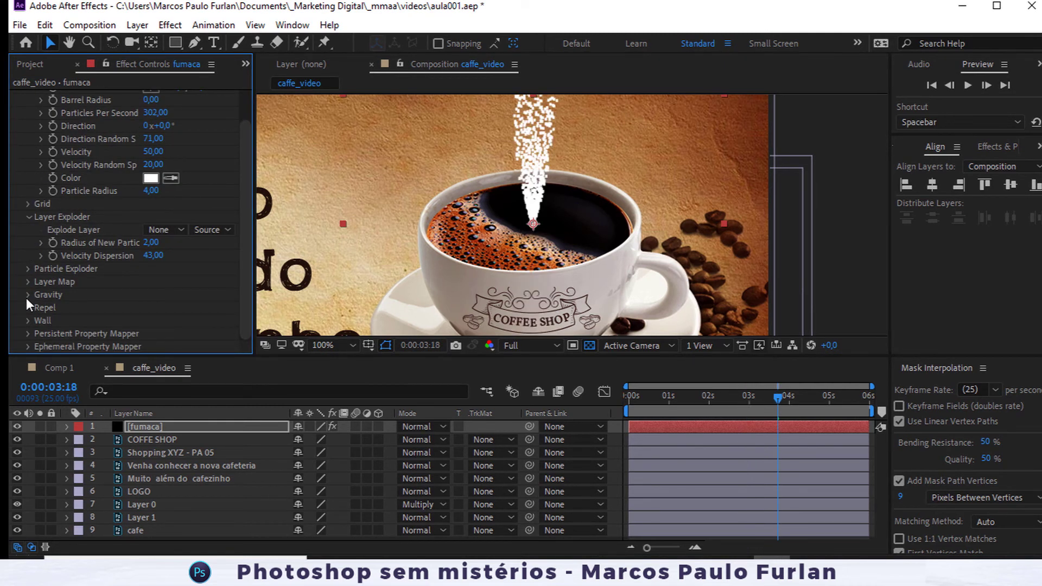
pyautogui.click(28, 295)
pyautogui.click(158, 307)
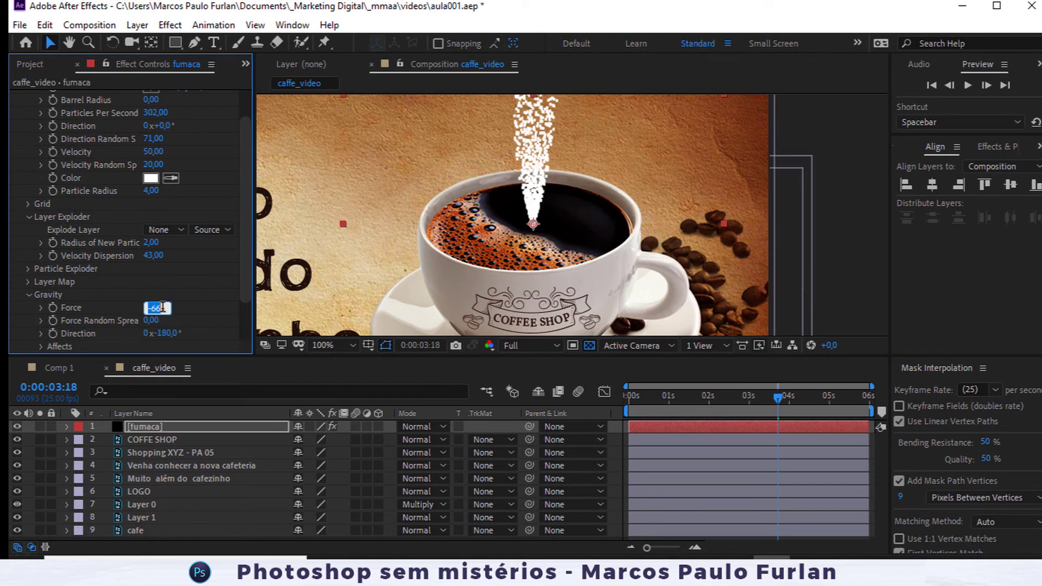
pyautogui.write('66')
pyautogui.press('Return')
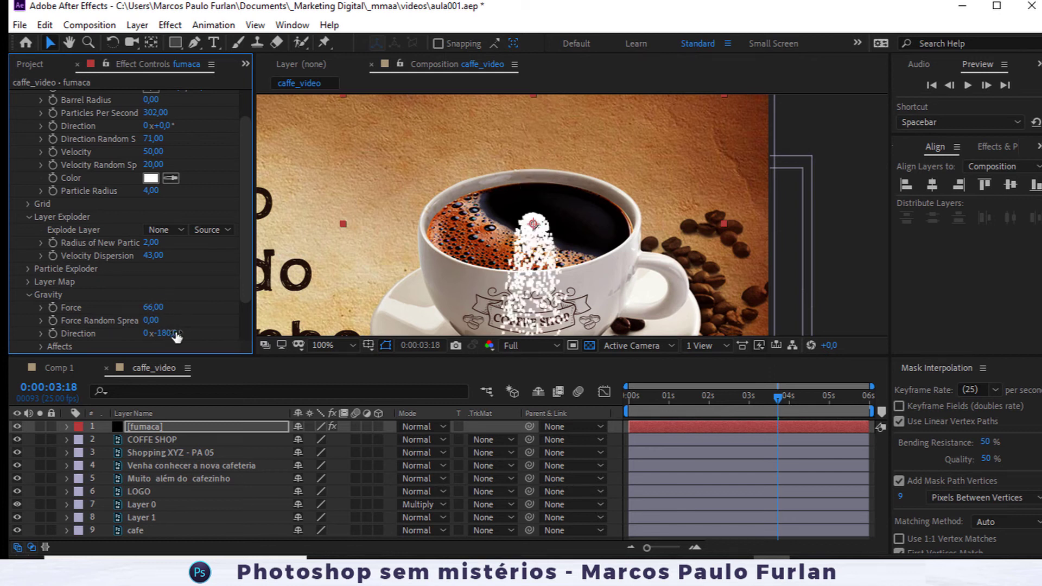
pyautogui.click(174, 333)
pyautogui.write('-400')
pyautogui.press('Return')
pyautogui.moveTo(782, 399); pyautogui.dragTo(736, 399)
# Zoom out to 50% and drag the fumaca layer's side handles outward to widen the plume.
pyautogui.click(777, 399)
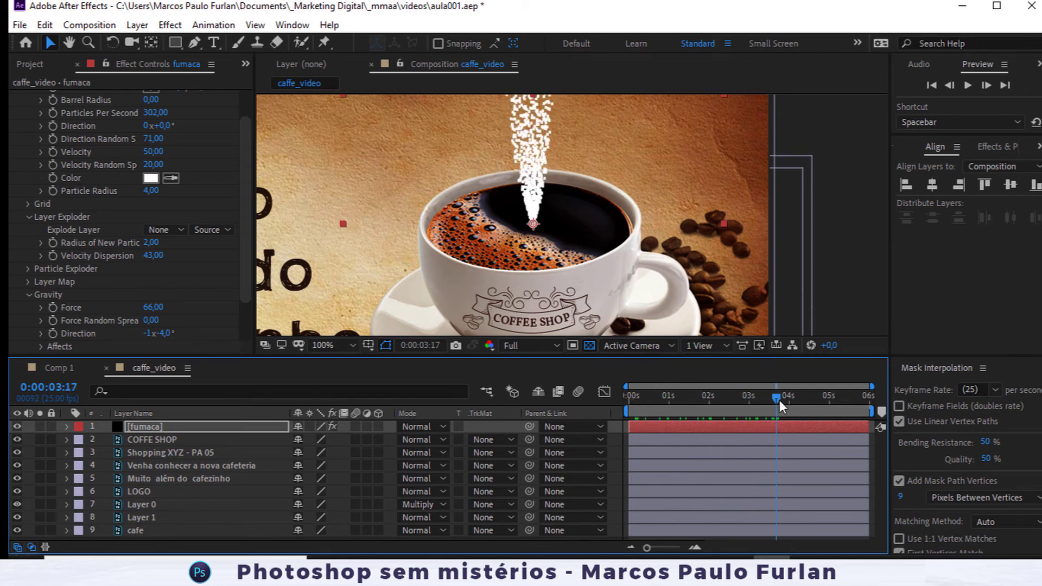
pyautogui.moveTo(779, 399)
pyautogui.mouseDown()
pyautogui.moveTo(822, 399)
pyautogui.moveTo(784, 398)
pyautogui.mouseUp()
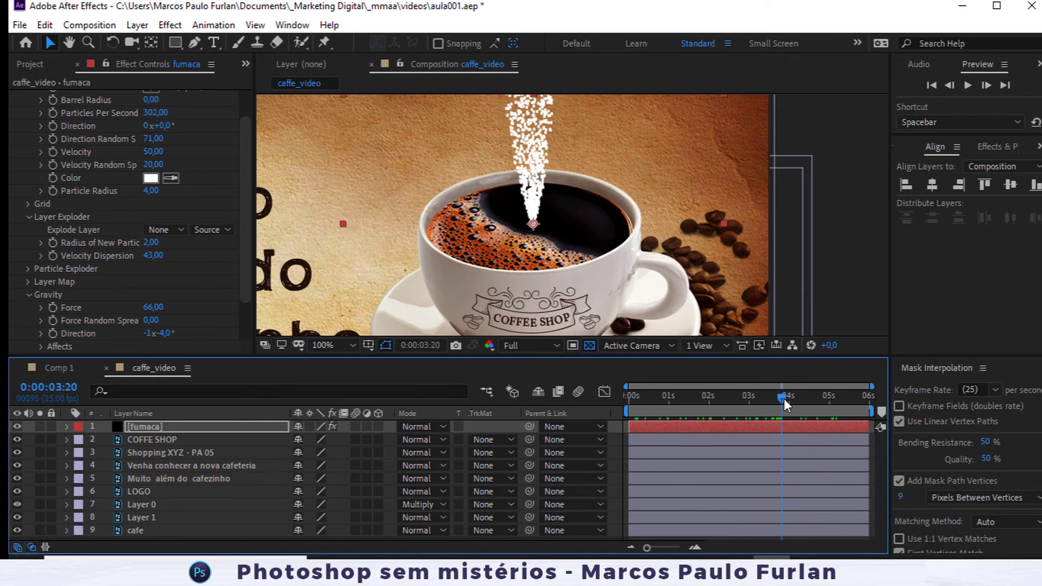
pyautogui.press(',')
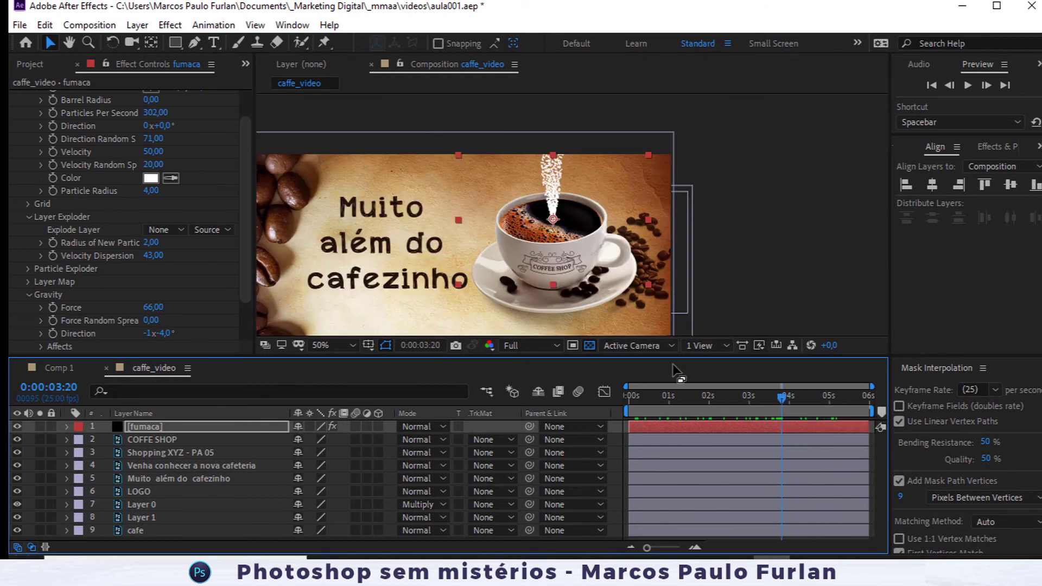
pyautogui.click(435, 222)
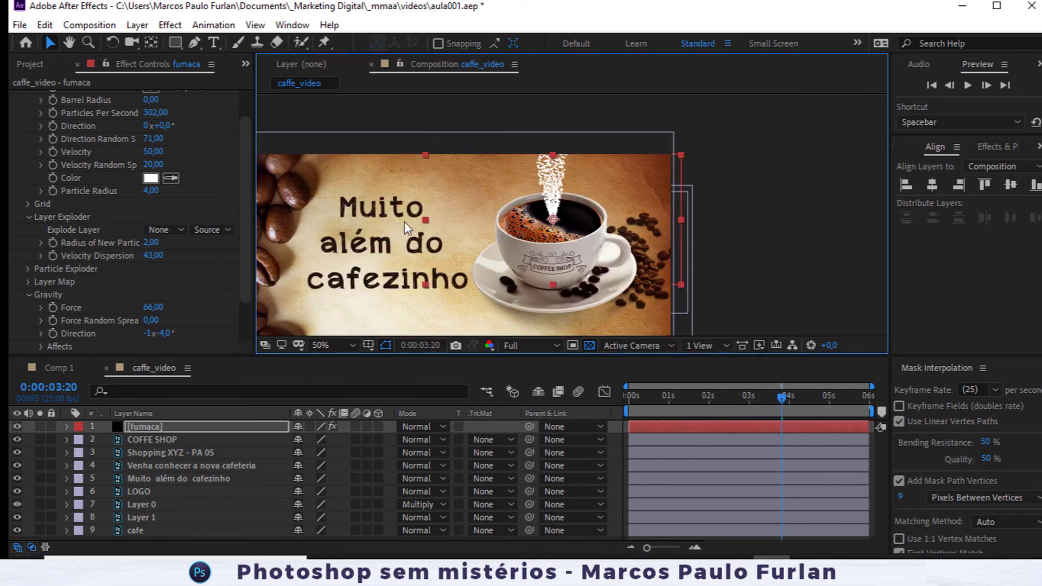
pyautogui.moveTo(440, 220); pyautogui.dragTo(320, 220)
pyautogui.moveTo(783, 396)
pyautogui.mouseDown()
pyautogui.moveTo(708, 402)
pyautogui.moveTo(826, 400)
pyautogui.mouseUp()
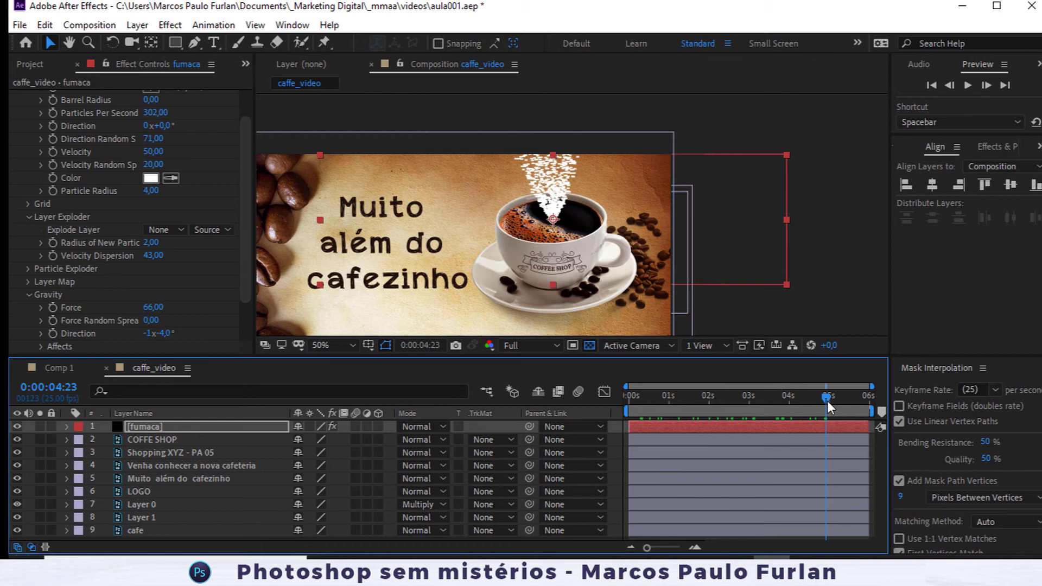
# Add Gaussian Blur to fumaca and raise Blurriness from 50 to 100.
pyautogui.click(170, 25)
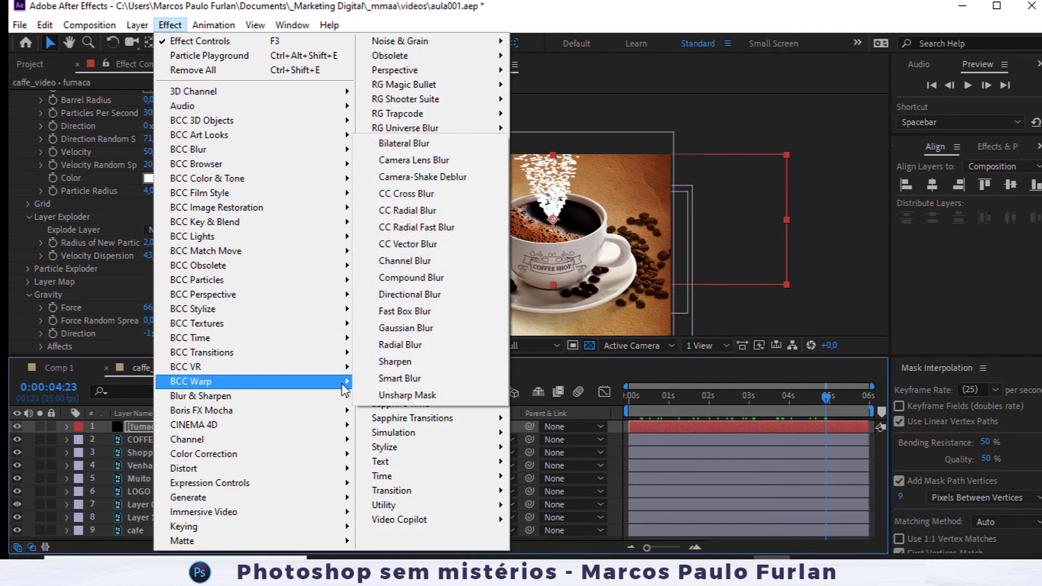
pyautogui.click(402, 328)
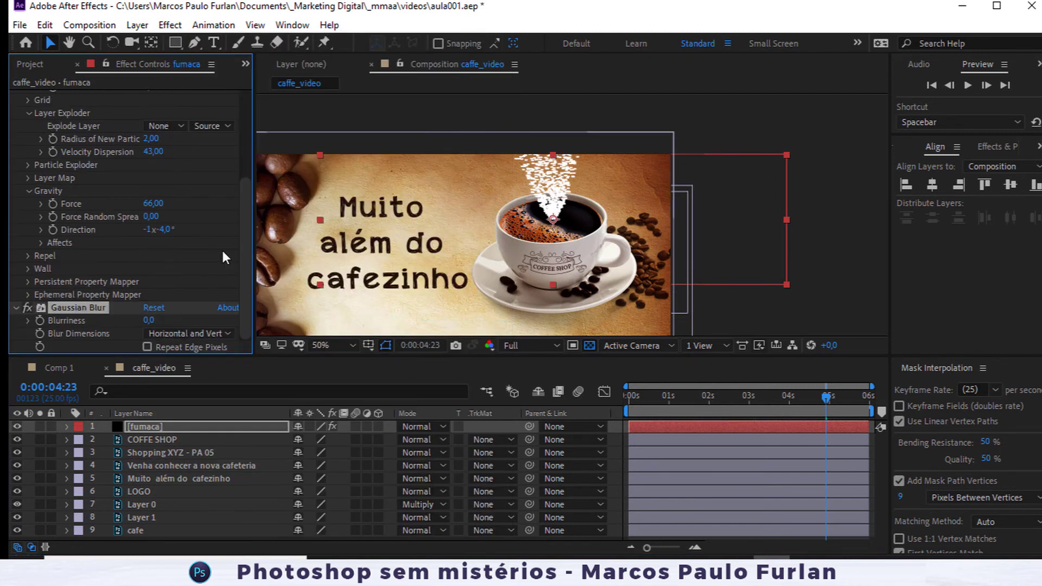
pyautogui.click(148, 321)
pyautogui.write('50')
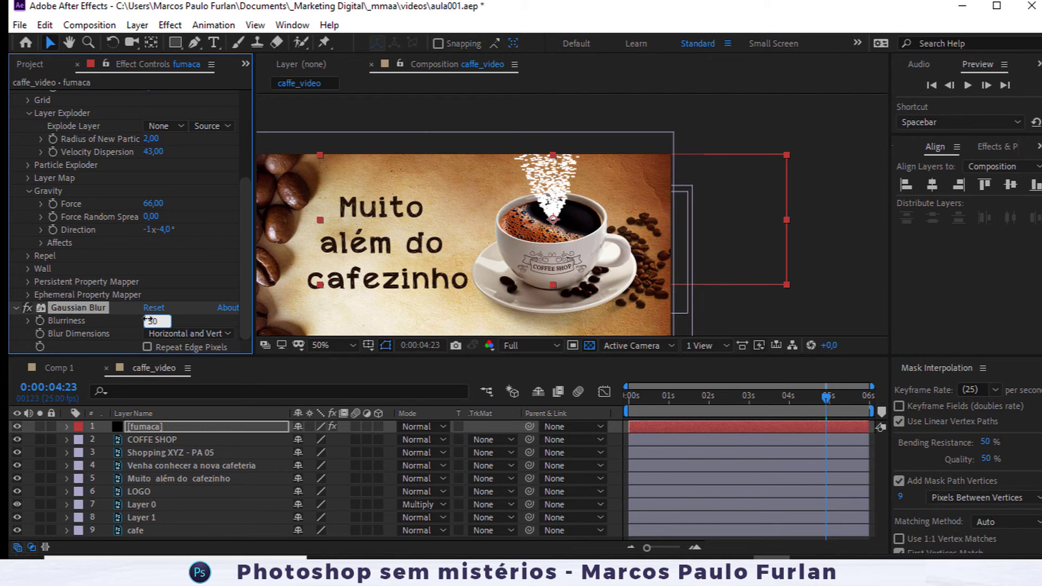
pyautogui.press('Return')
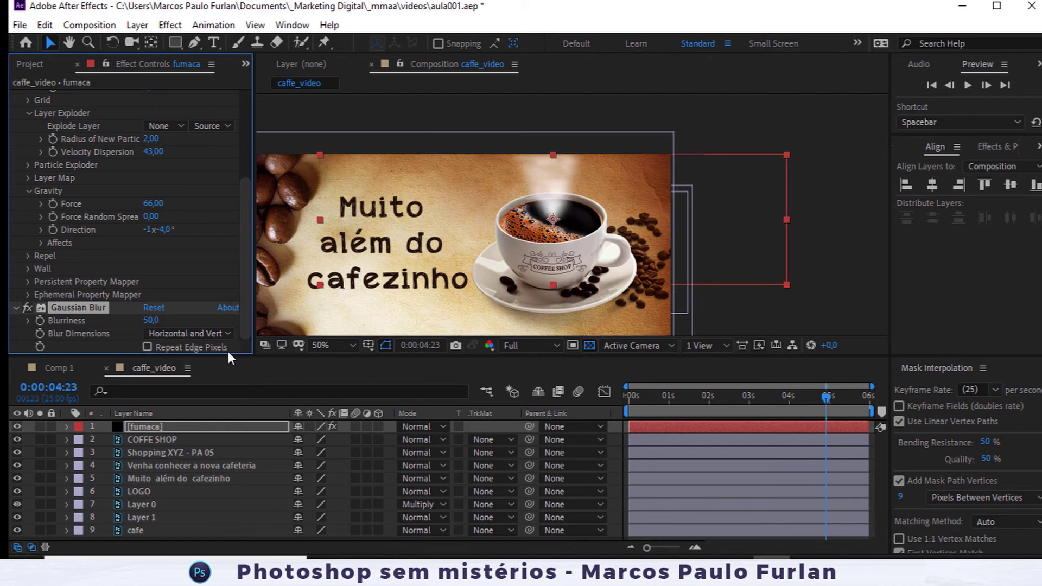
pyautogui.click(151, 321)
pyautogui.write('100')
pyautogui.press('Return')
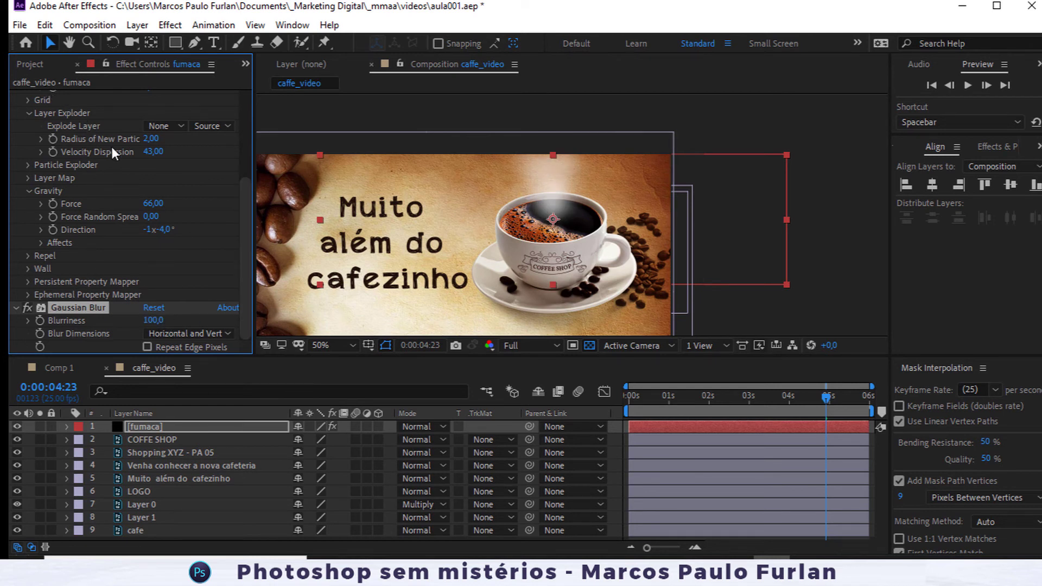
pyautogui.scroll(5, 98, 141)
# Collapse the effect settings, preview the steam from the start, and stretch the smoke layer taller.
pyautogui.click(16, 95)
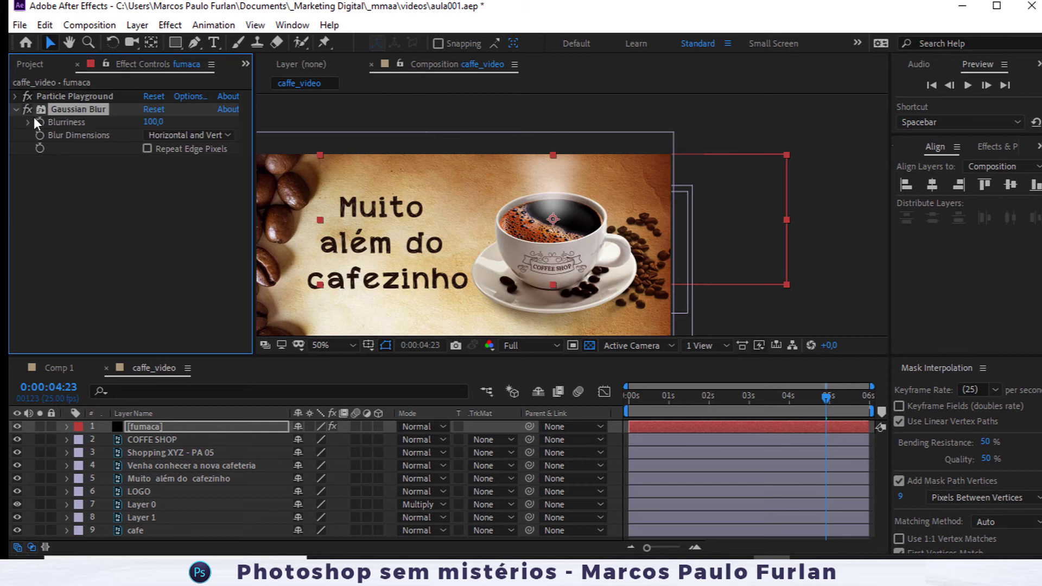
pyautogui.click(16, 109)
pyautogui.moveTo(817, 397); pyautogui.dragTo(592, 406)
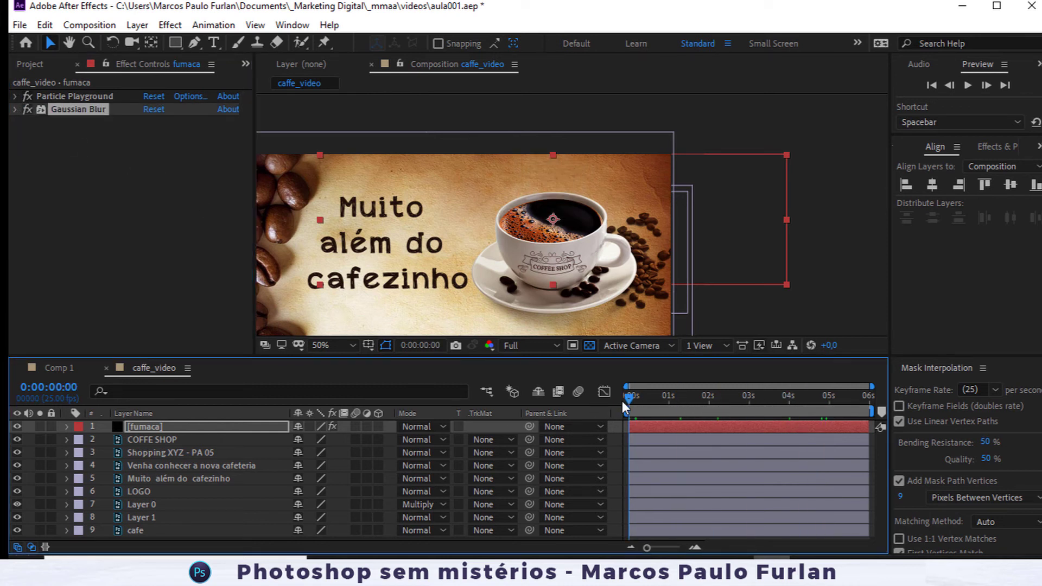
pyautogui.press('space')
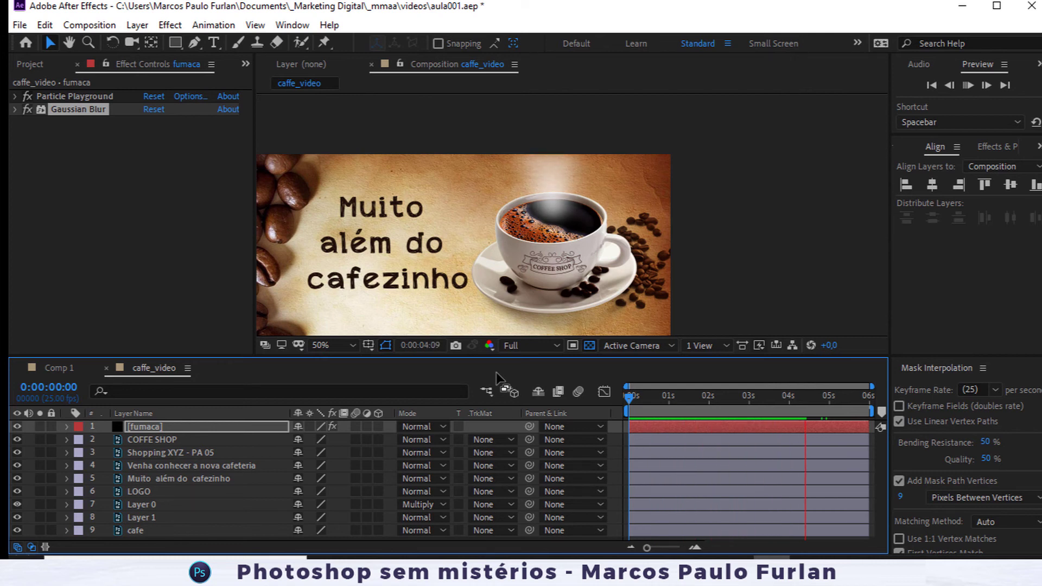
pyautogui.press('space')
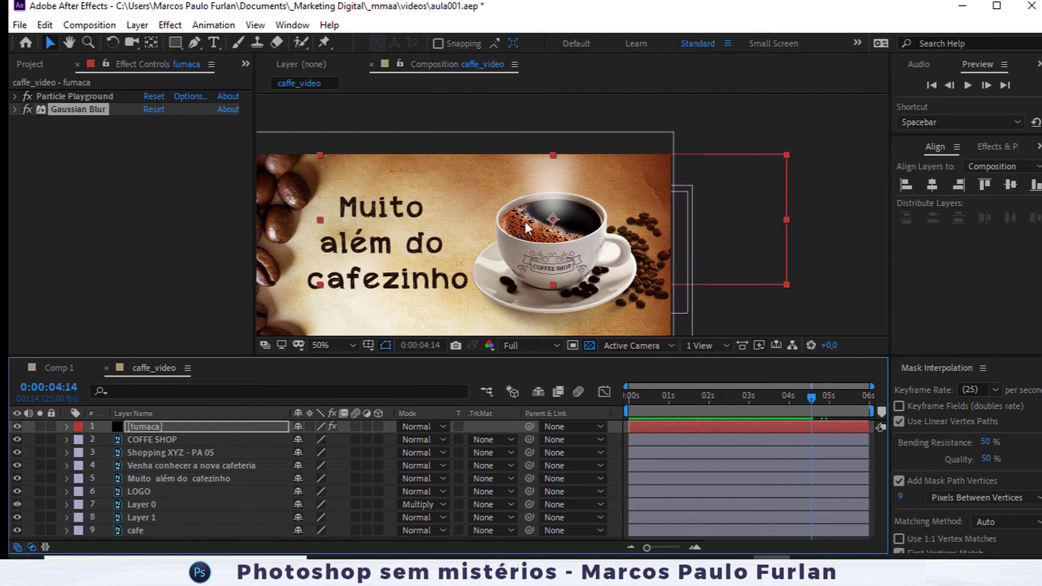
pyautogui.moveTo(552, 285); pyautogui.dragTo(553, 311)
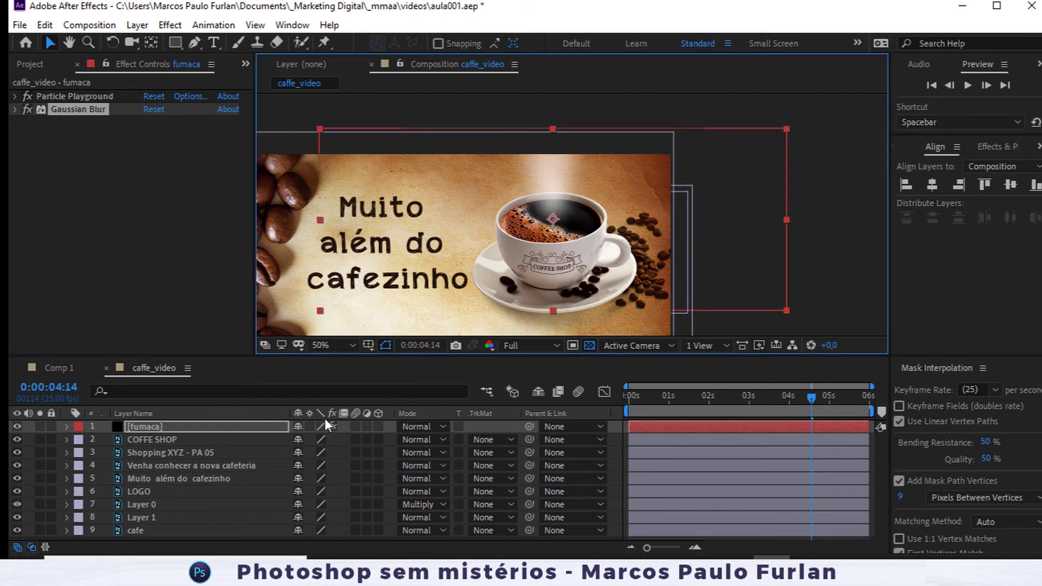
# Change the fumaca layer's opacity (entering 50, then 35) and duplicate the layer.
pyautogui.press('t')
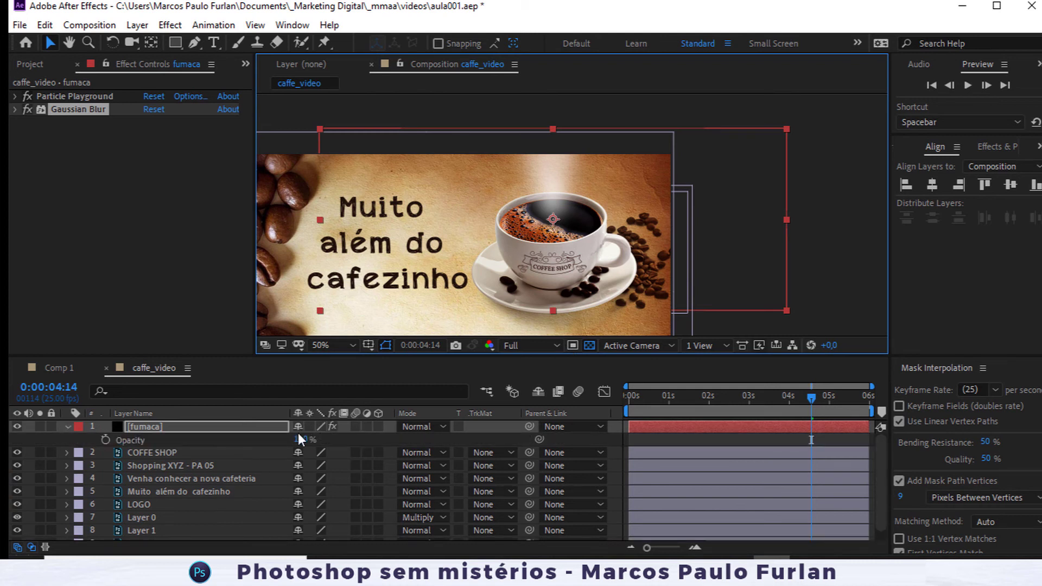
pyautogui.click(301, 439)
pyautogui.write('50')
pyautogui.press('Return')
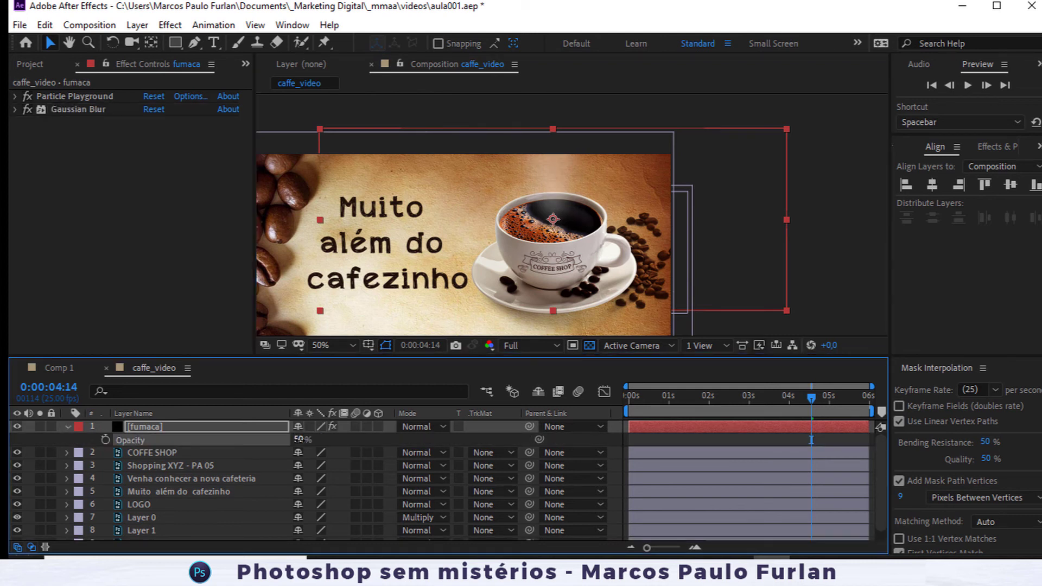
pyautogui.click(298, 440)
pyautogui.write('35')
pyautogui.press('Return')
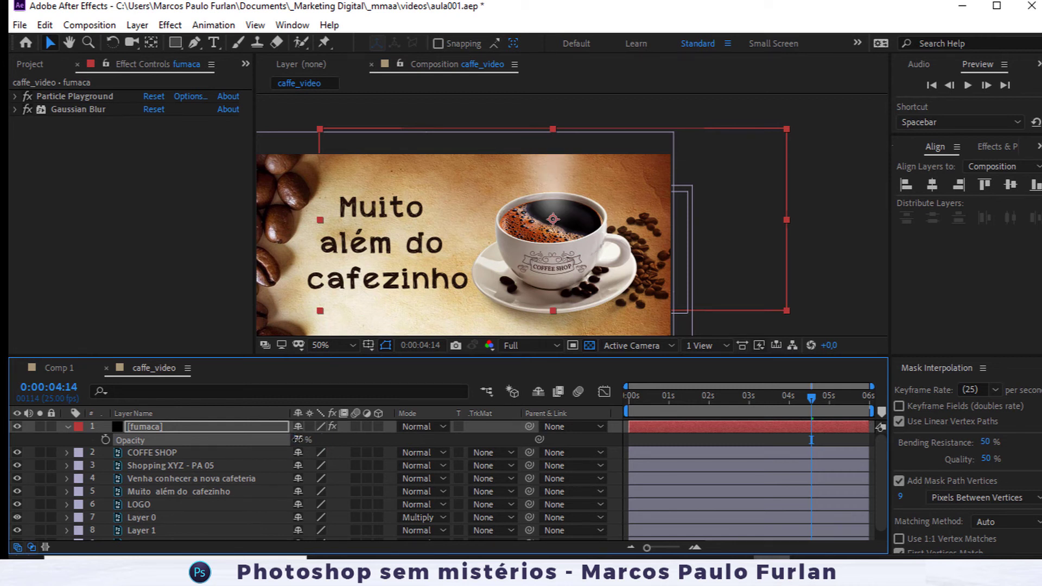
pyautogui.hotkey('ctrl', 'd')
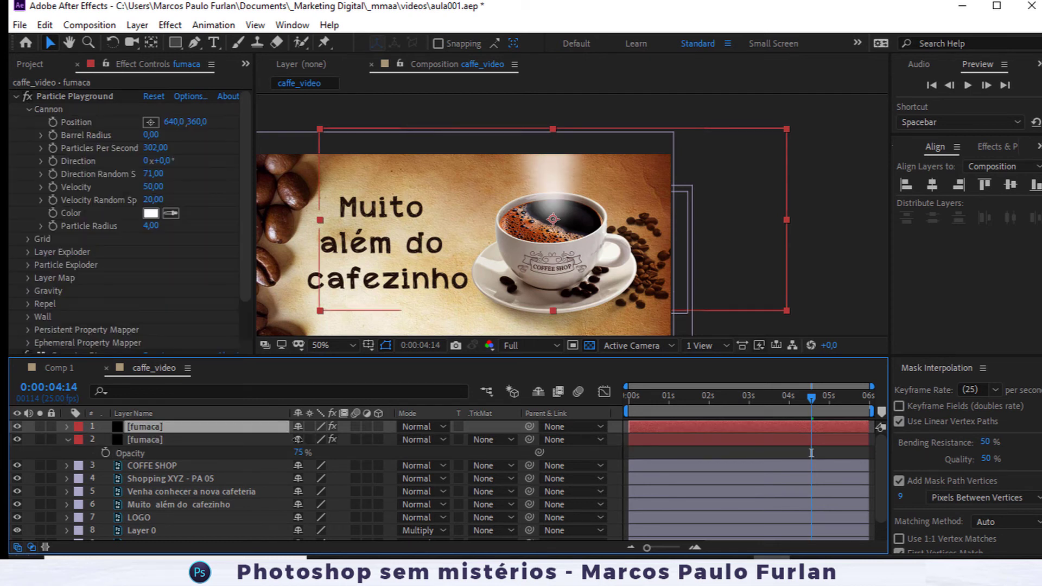
# Preview the doubled smoke layers.
pyautogui.press('Return')
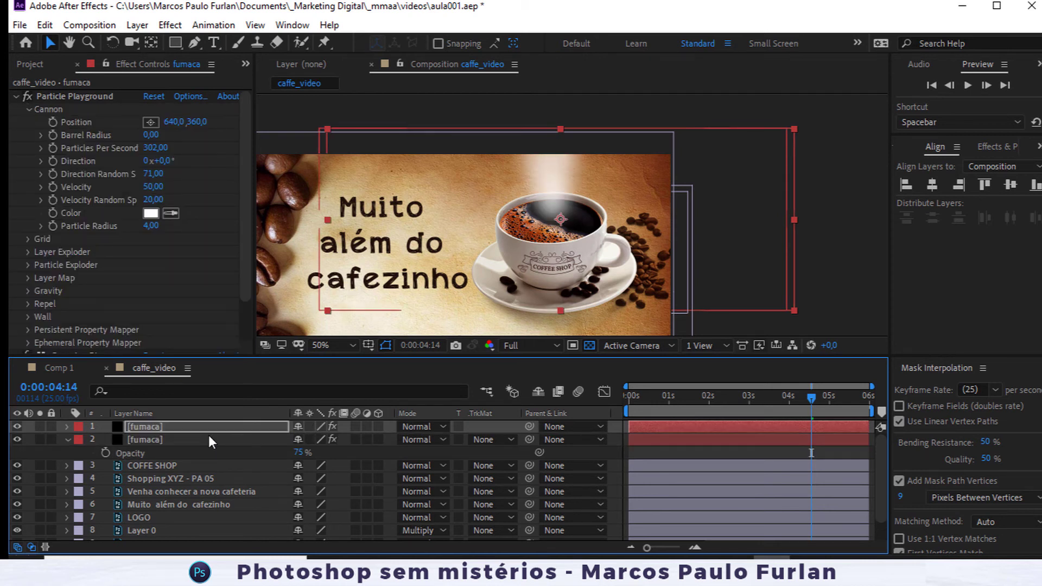
pyautogui.press('space')
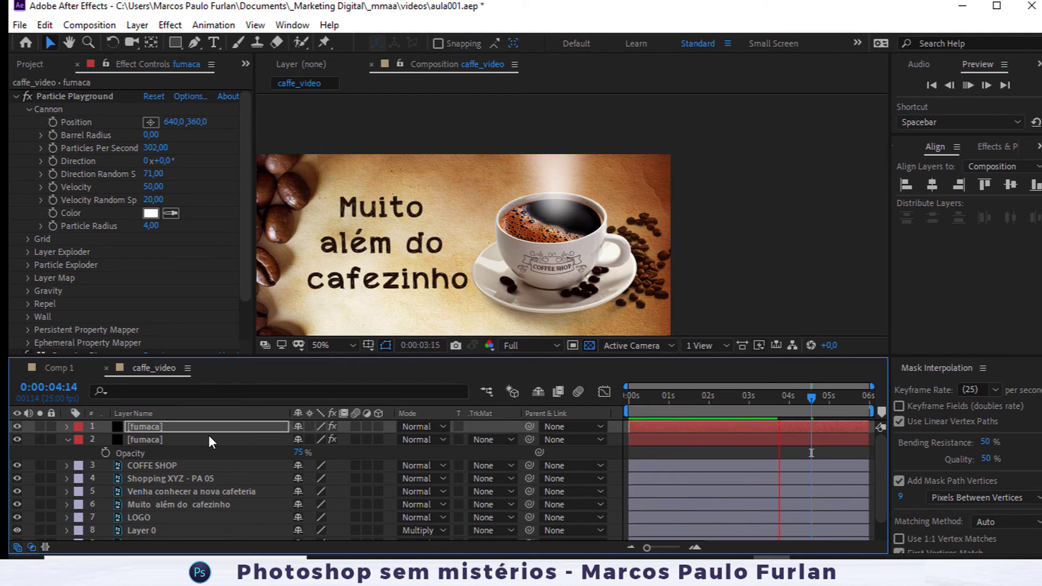
pyautogui.press('space')
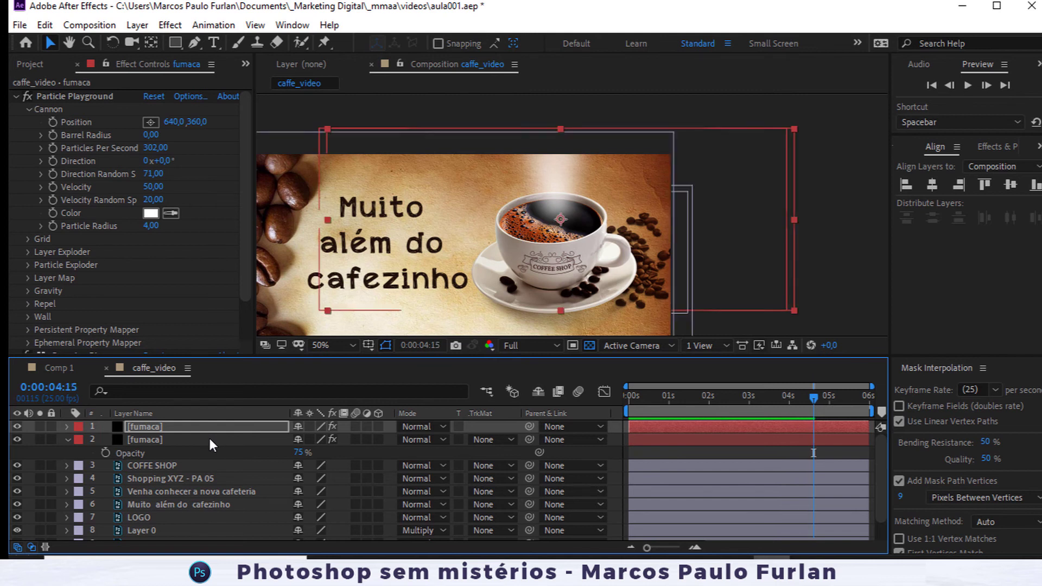
# Set both fumaca layers to 50% opacity and preview the softer steam.
pyautogui.keyDown('shift'); pyautogui.click(181, 436); pyautogui.keyUp('shift')
pyautogui.press('t')
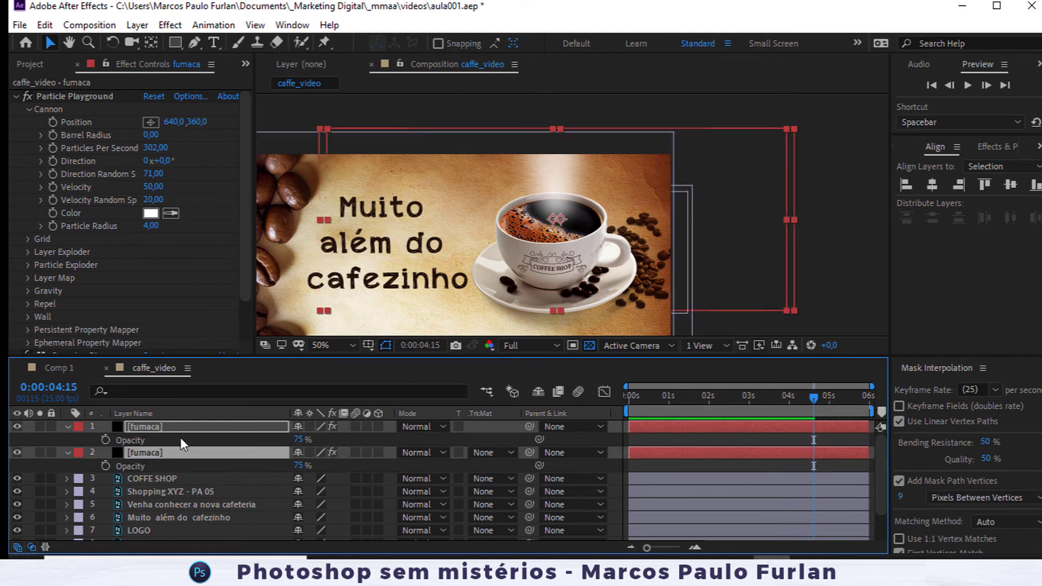
pyautogui.click(299, 440)
pyautogui.write('50')
pyautogui.press('Return')
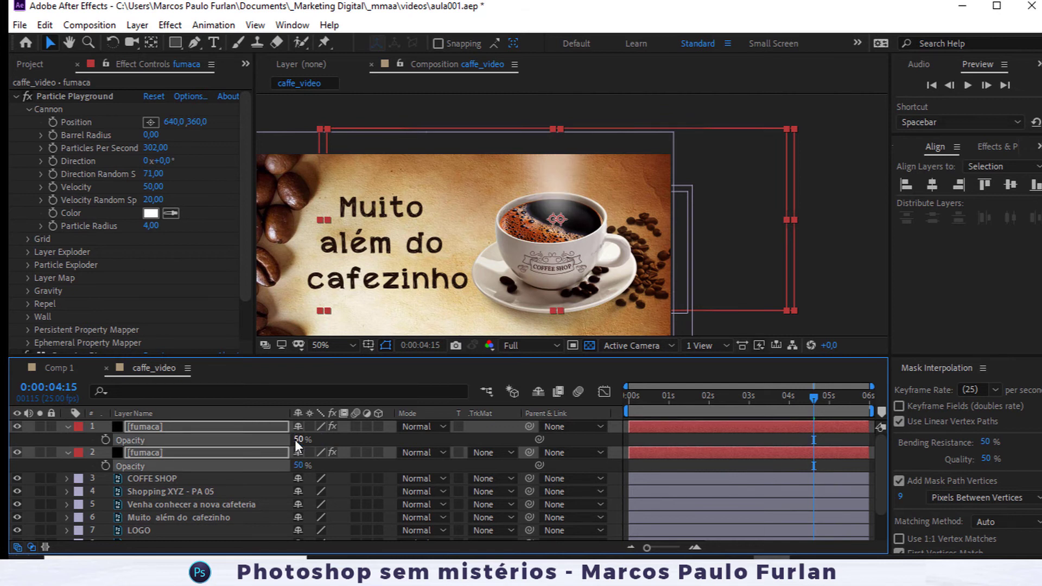
pyautogui.press('space')
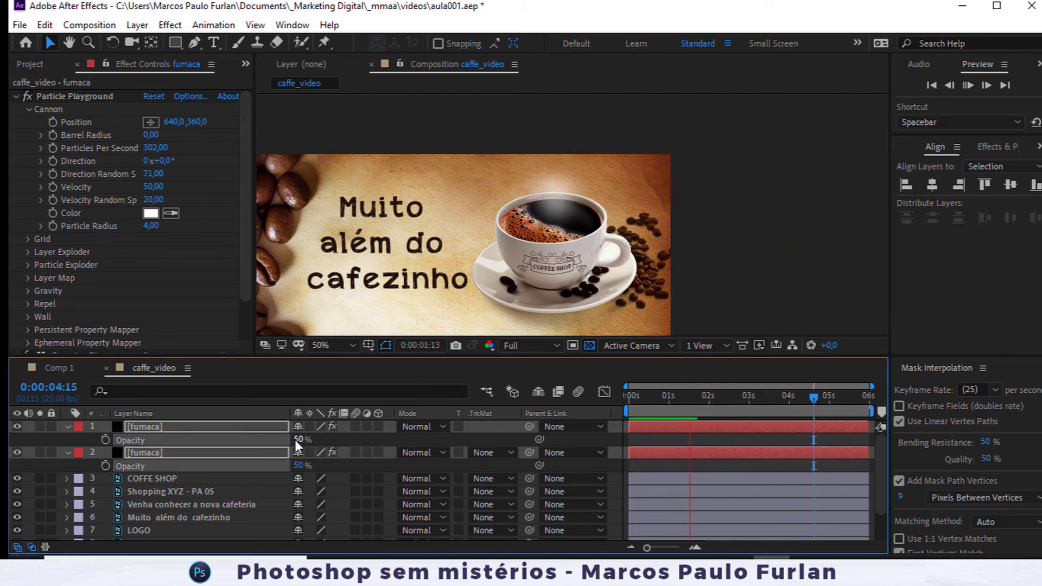
pyautogui.press('space')
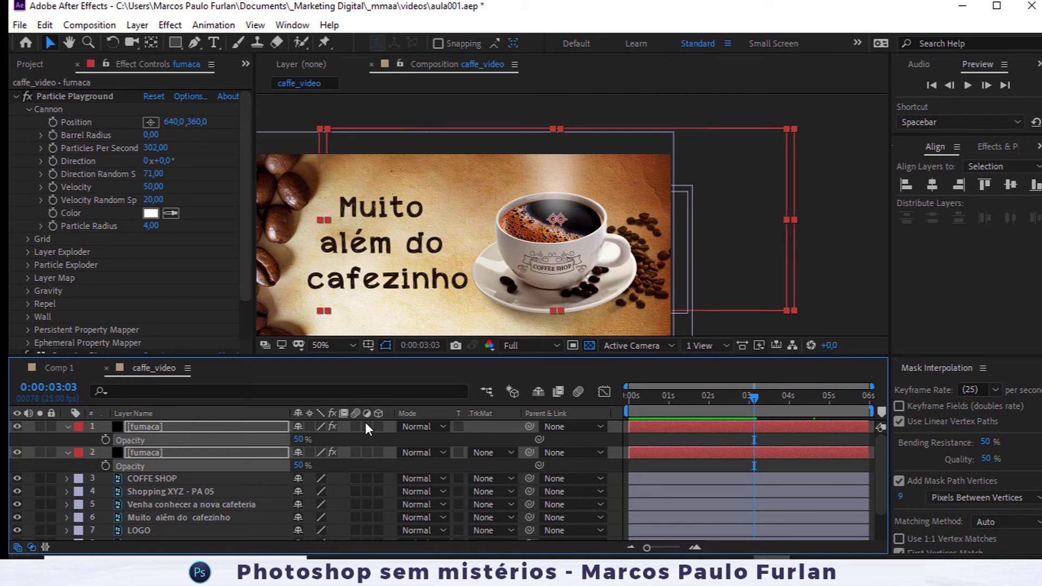
# Close After Effects, discarding changes to the coffee project.
pyautogui.click(1031, 6)
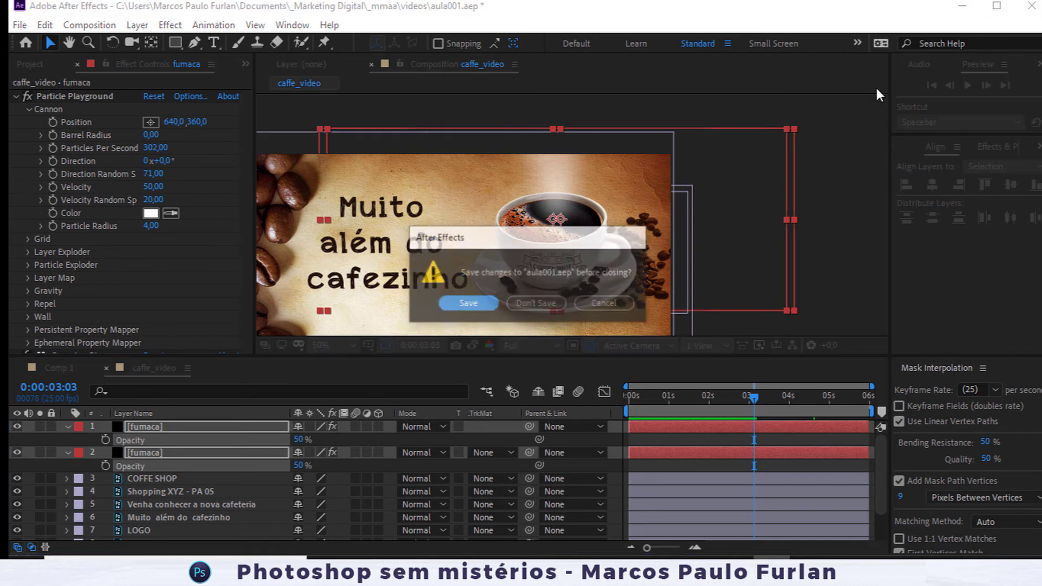
pyautogui.click(545, 304)
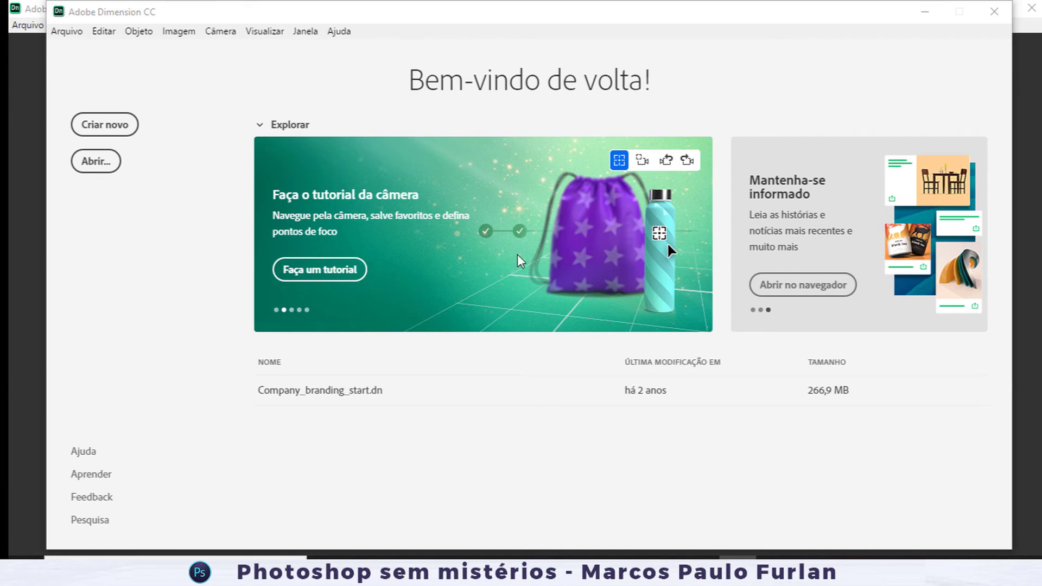
# Open Company_branding_start.dn from Dimension's recent files list.
pyautogui.click(354, 397)
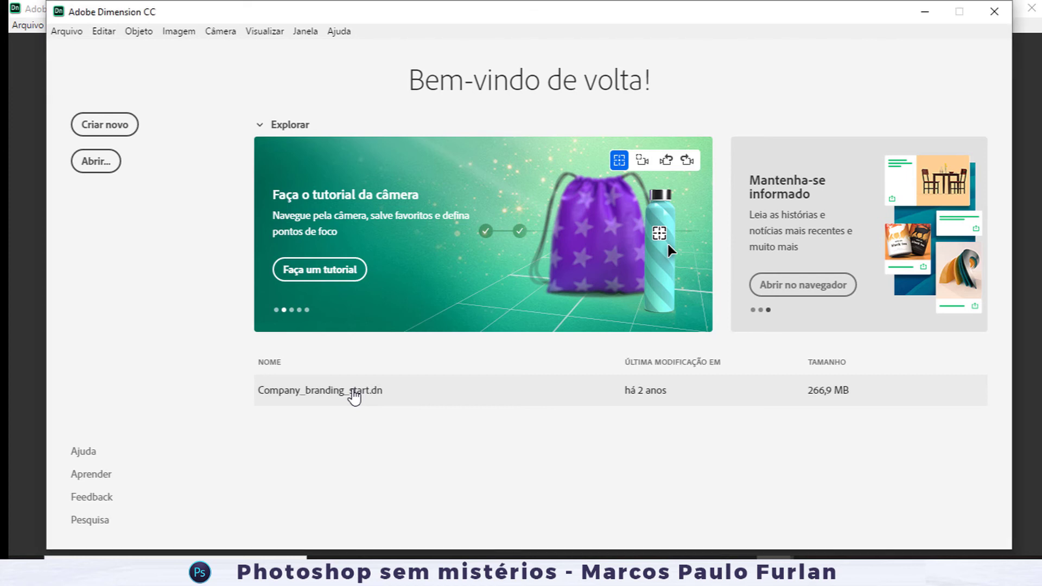
pyautogui.click(354, 397)
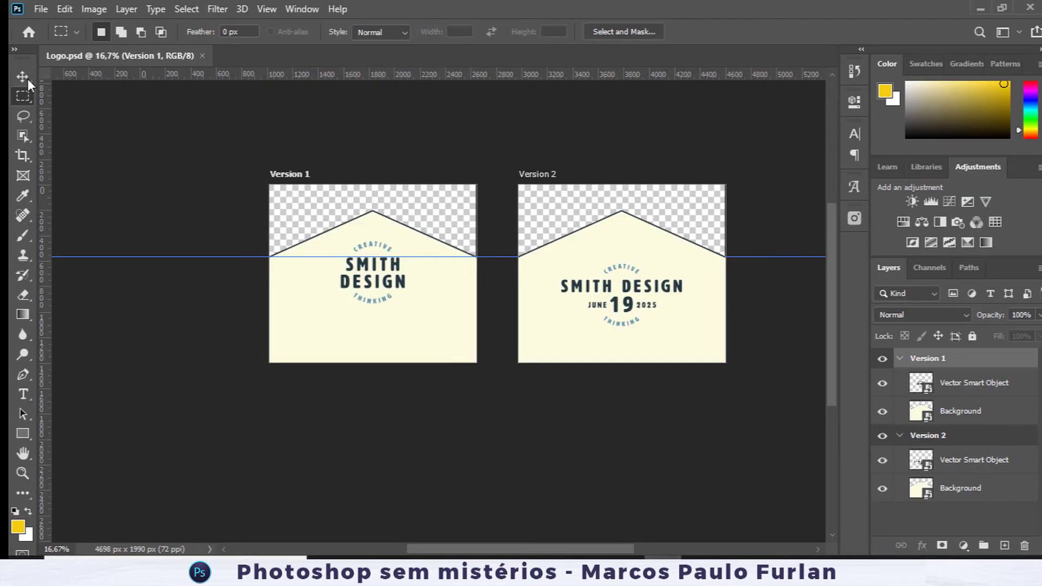
# Select Photoshop's Move tool before returning to the Company_branding_start scene.
pyautogui.press('v')
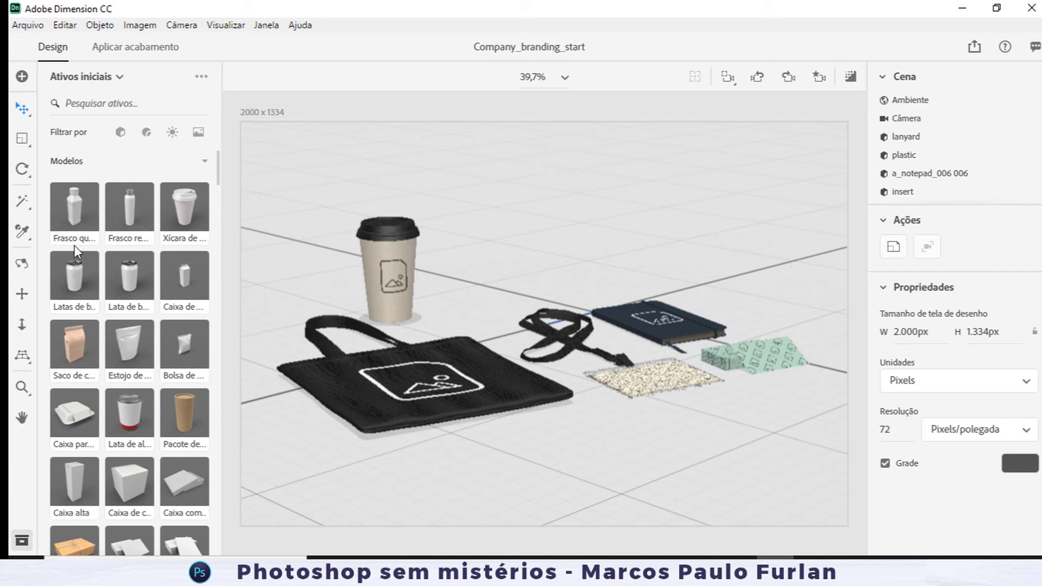
# Add the Bolsa com alças de fio paper bag from Ativos iniciais to the scene.
pyautogui.scroll(-1, 127, 315)
pyautogui.scroll(-1, 125, 315)
pyautogui.scroll(-1, 125, 314)
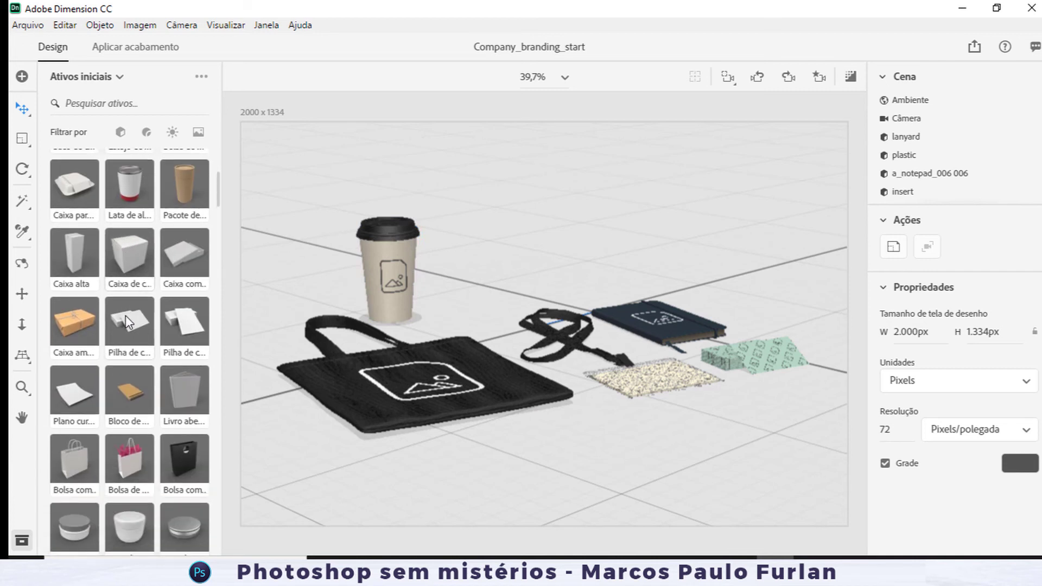
pyautogui.scroll(-1, 82, 385)
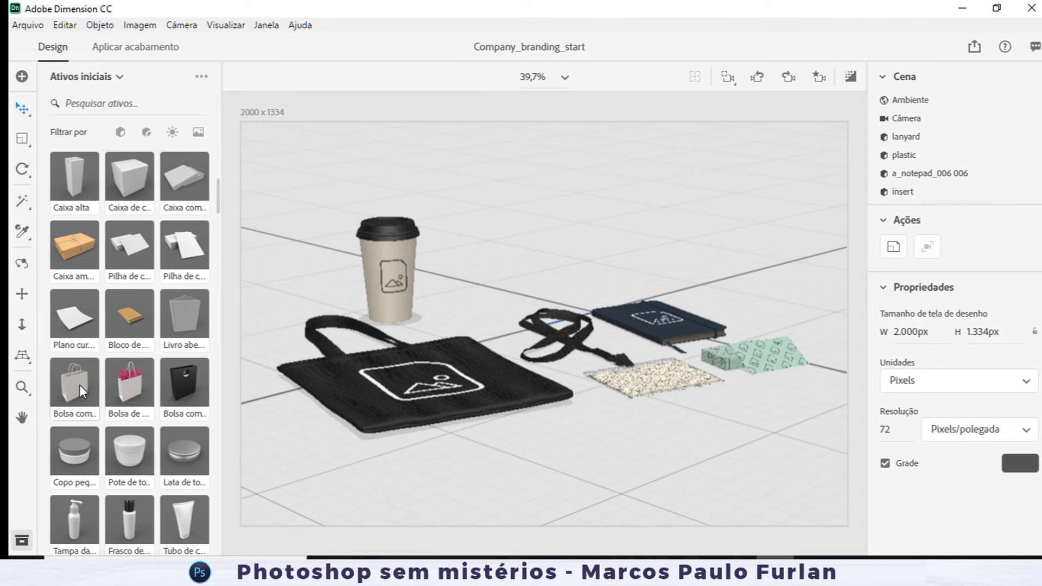
pyautogui.click(80, 385)
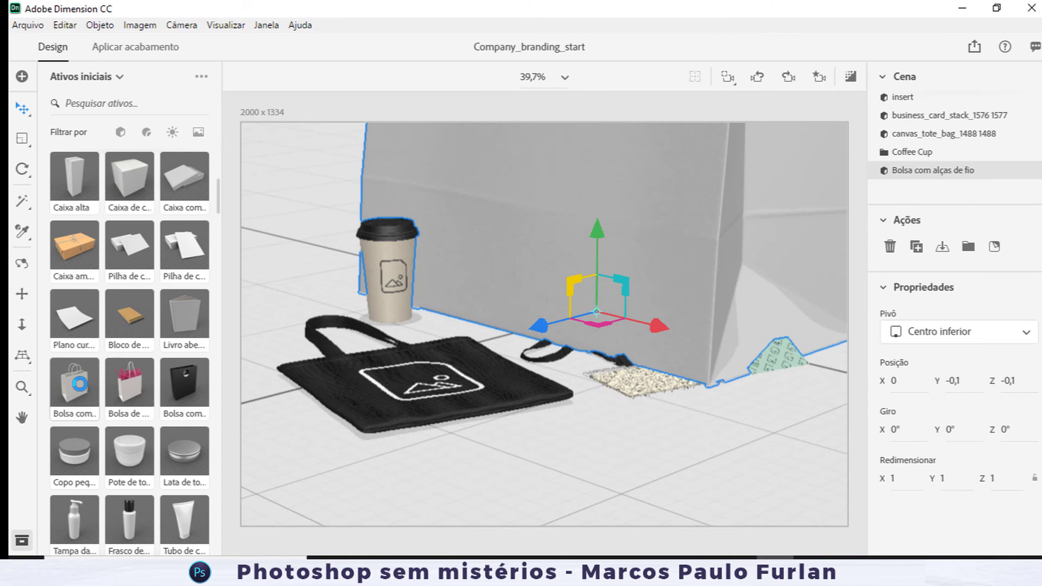
pyautogui.moveTo(596, 227)
pyautogui.mouseDown()
pyautogui.moveTo(574, 194)
pyautogui.moveTo(586, 231)
pyautogui.mouseUp()
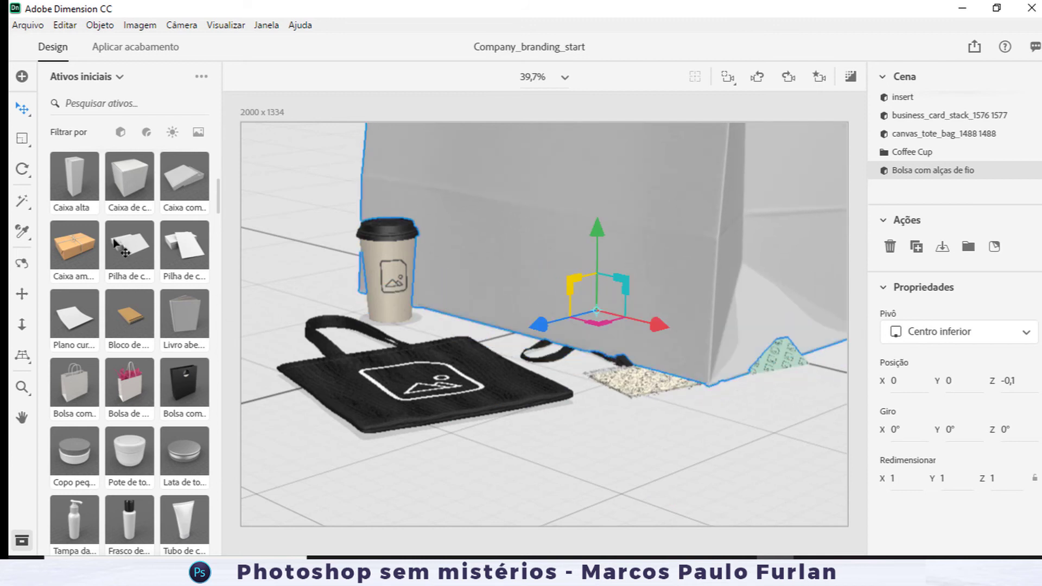
# Shrink the bag to about a third, turn it about 65°, and move it behind the notebook.
pyautogui.click(22, 140)
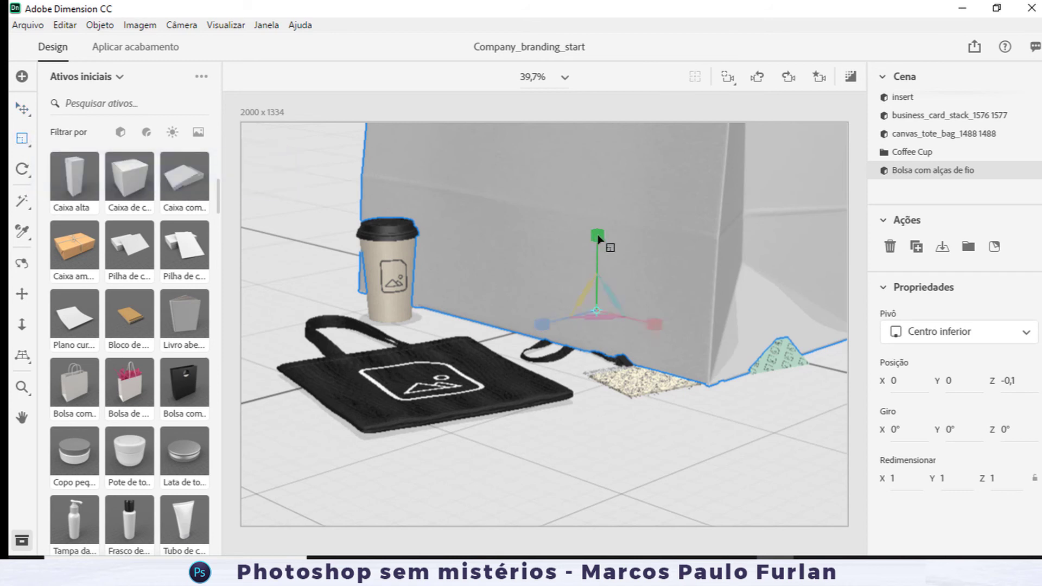
pyautogui.moveTo(597, 237); pyautogui.dragTo(609, 303)
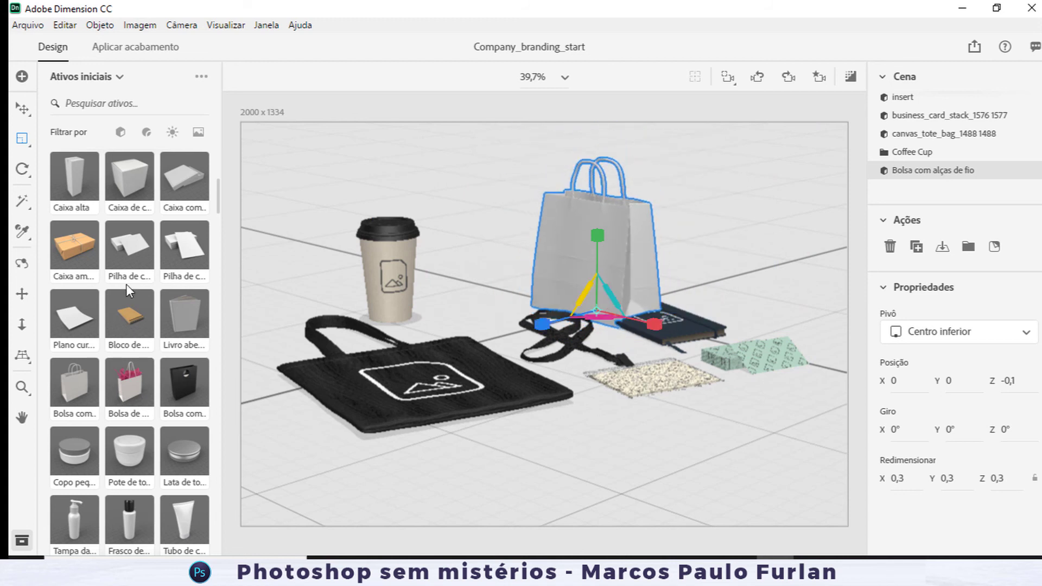
pyautogui.click(25, 179)
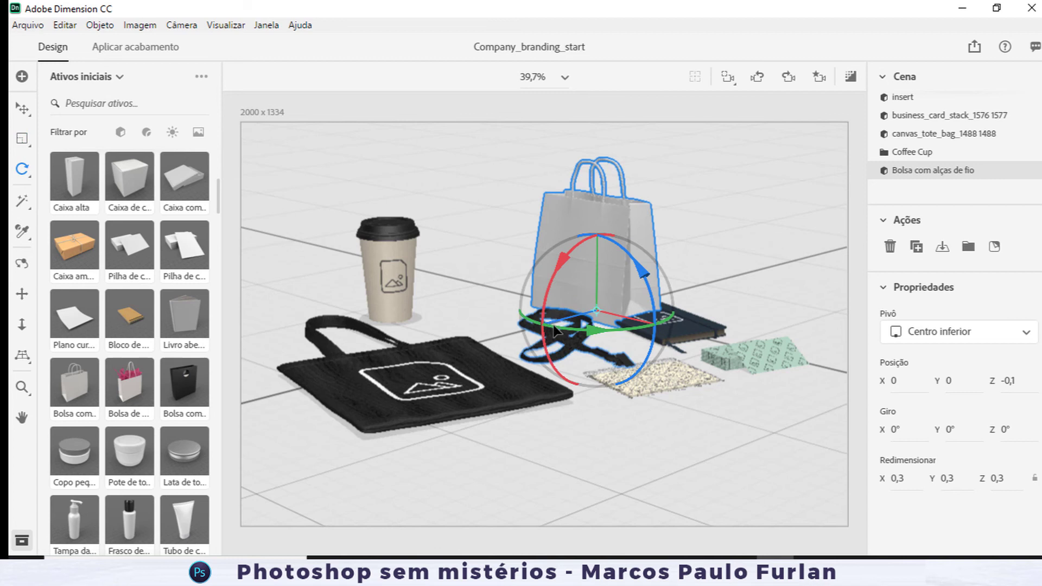
pyautogui.moveTo(555, 330); pyautogui.dragTo(643, 325)
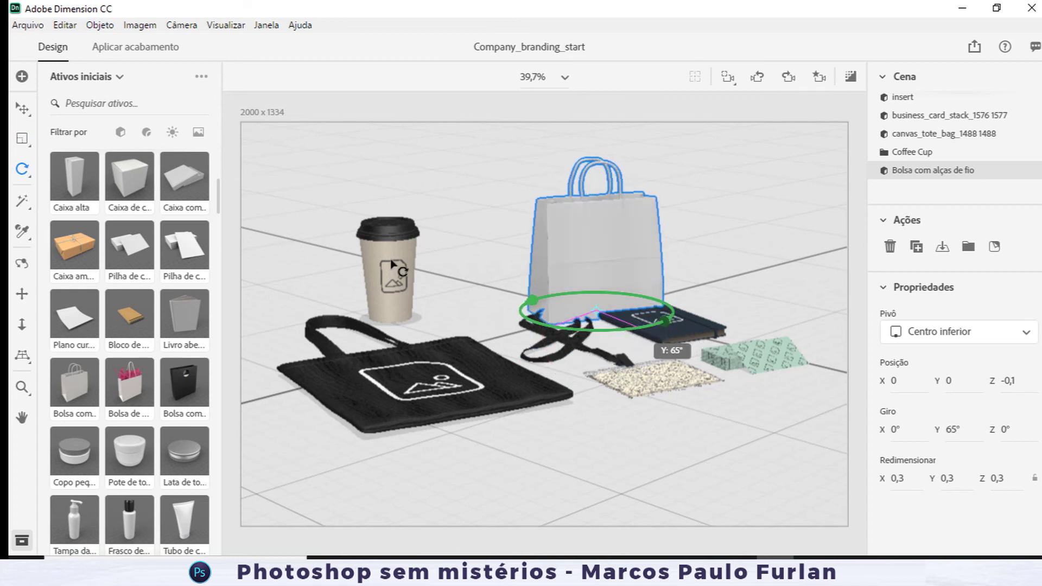
pyautogui.moveTo(643, 326); pyautogui.dragTo(636, 331)
pyautogui.click(21, 112)
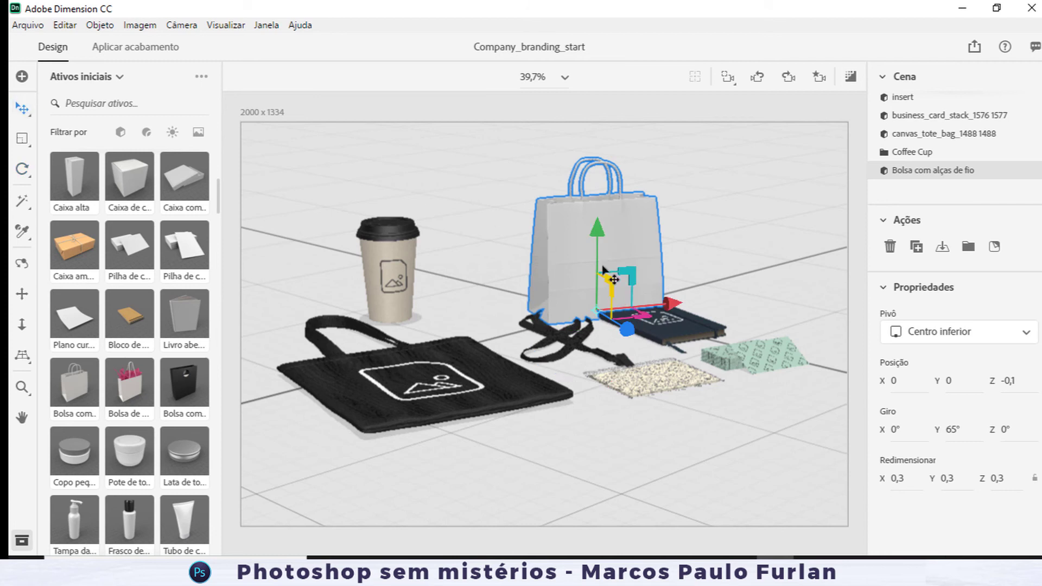
pyautogui.moveTo(624, 327); pyautogui.dragTo(581, 295)
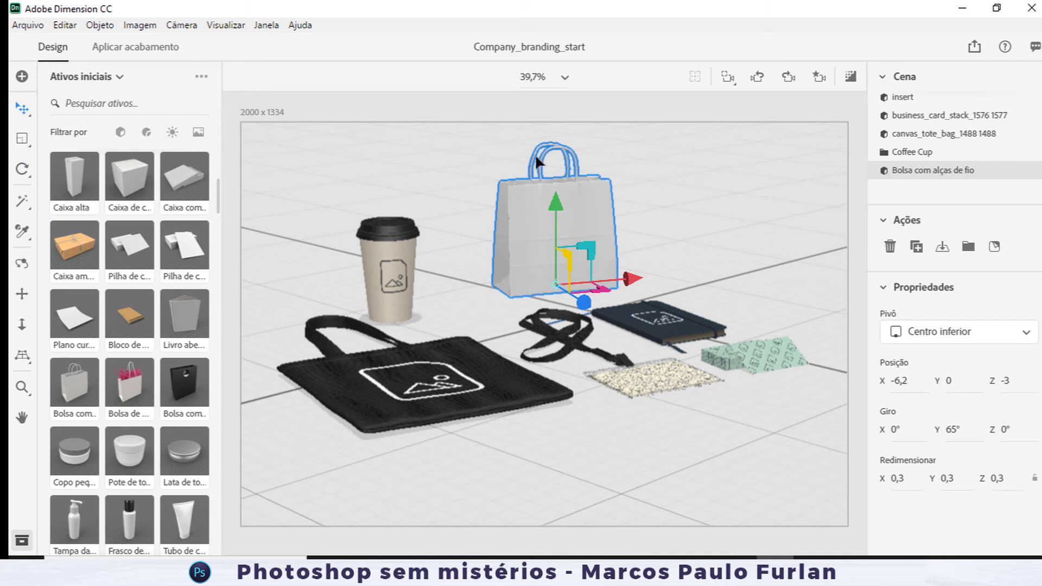
pyautogui.click(591, 225)
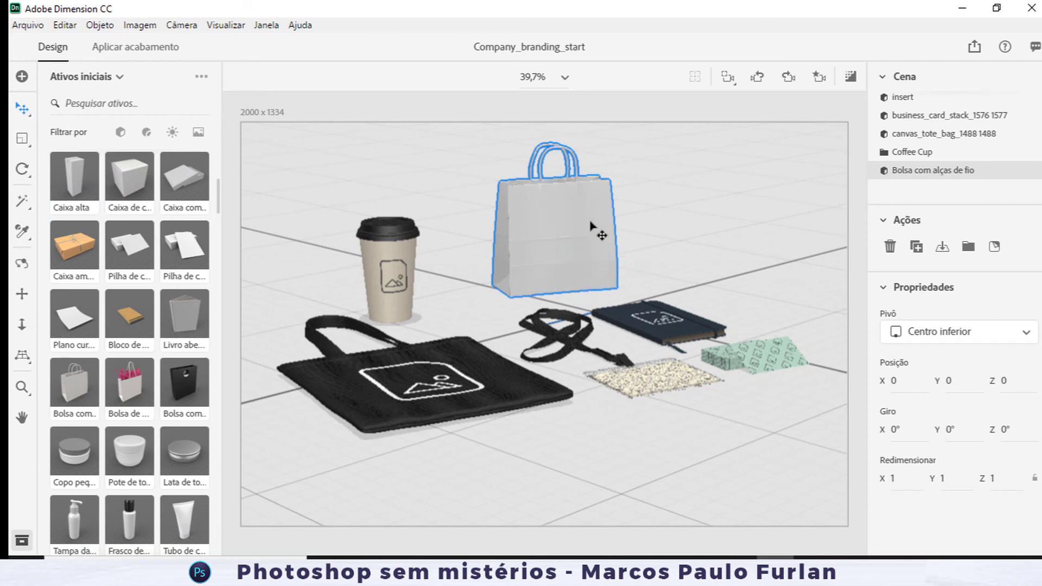
# Give the bag's material a black base colour, then the Texture_small.psd image.
pyautogui.doubleClick(591, 225)
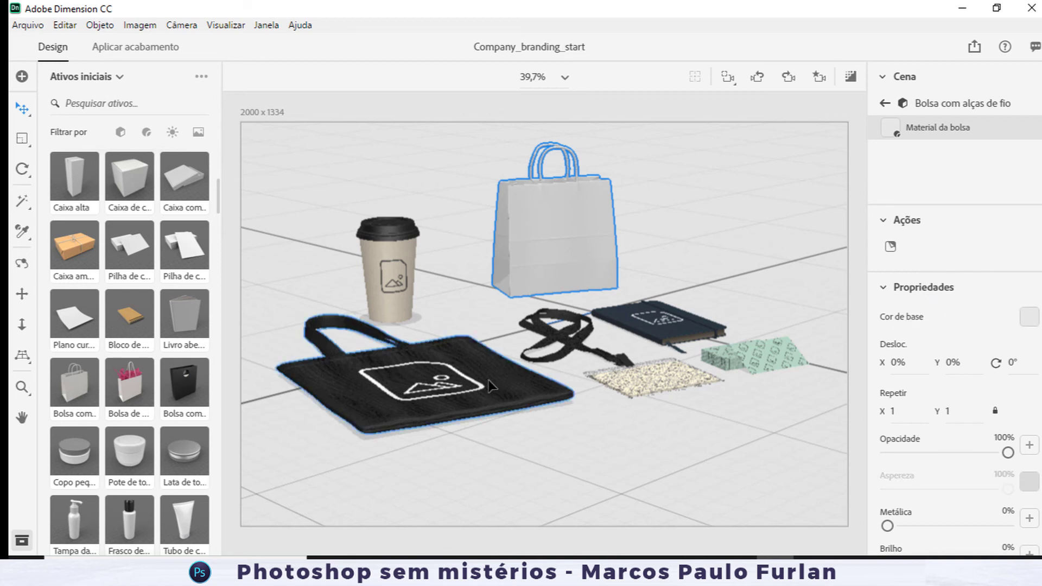
pyautogui.click(1029, 316)
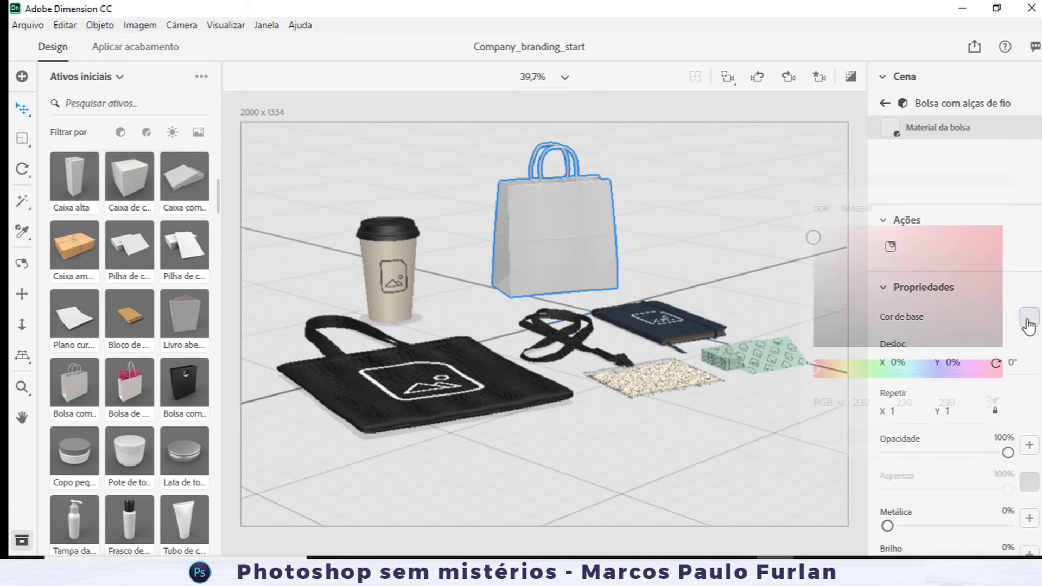
pyautogui.click(854, 327)
pyautogui.moveTo(812, 352); pyautogui.dragTo(765, 374)
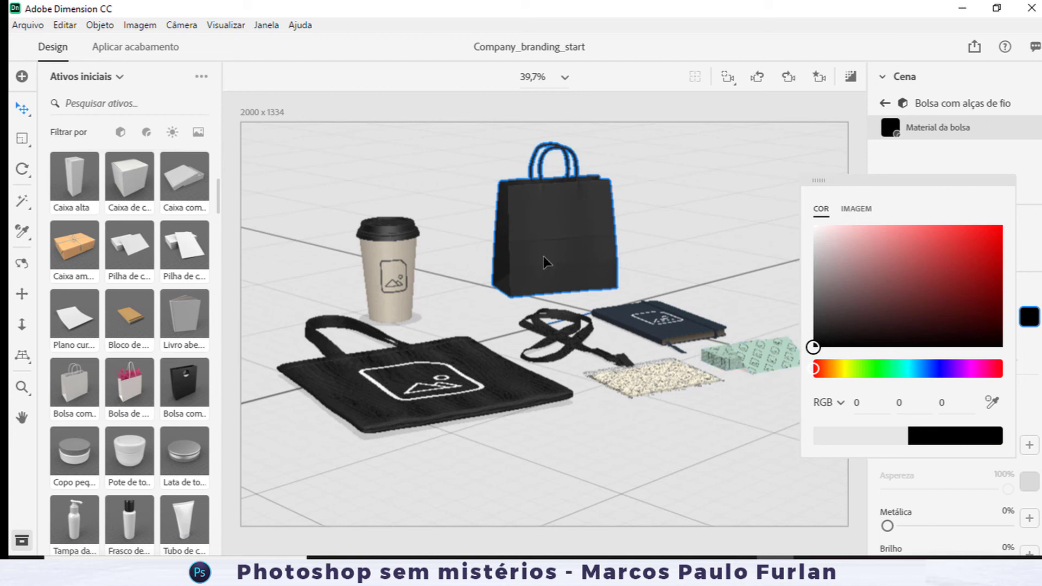
pyautogui.click(863, 218)
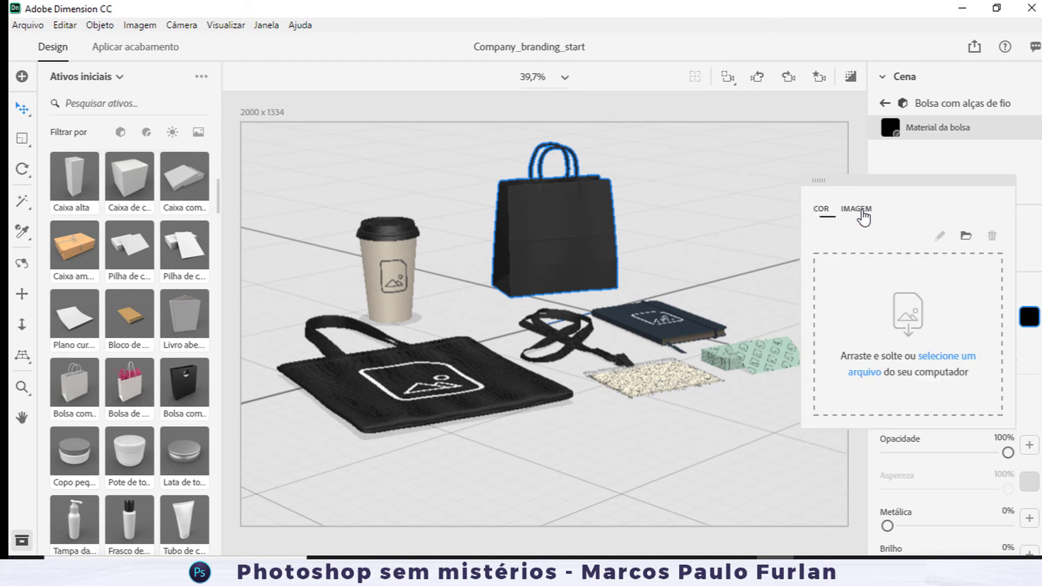
pyautogui.click(868, 373)
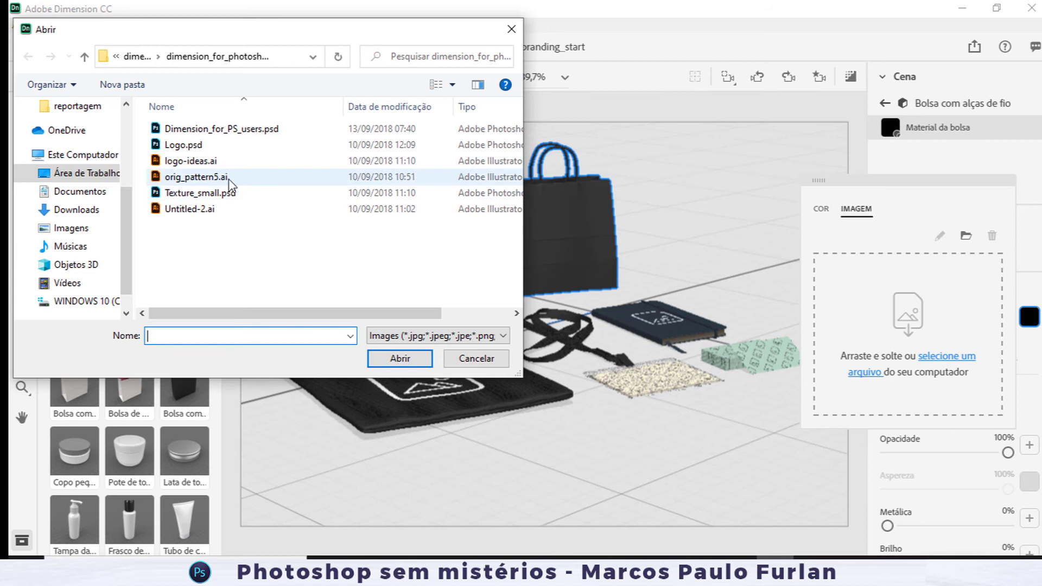
pyautogui.click(210, 198)
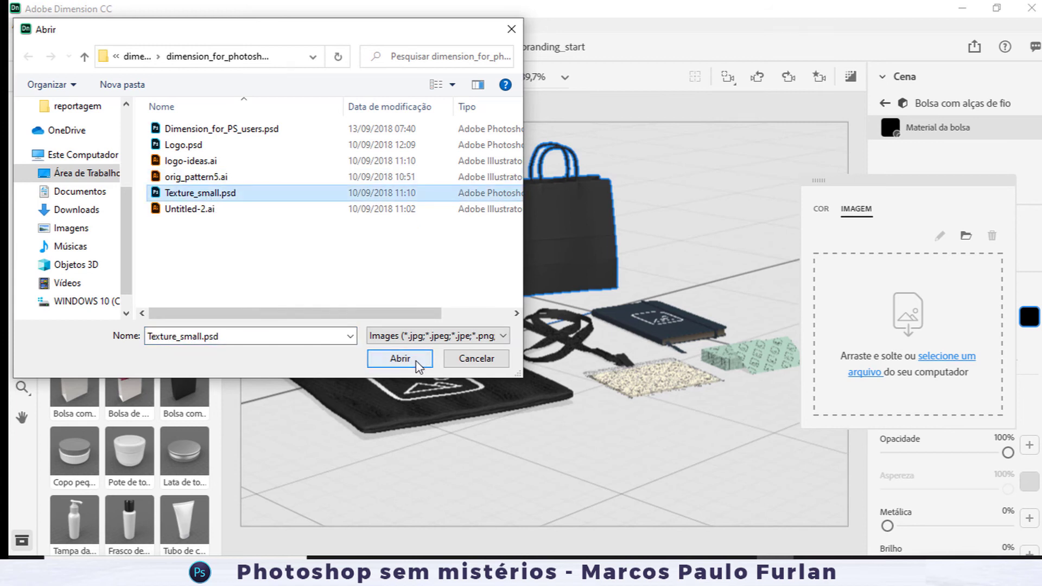
pyautogui.click(400, 358)
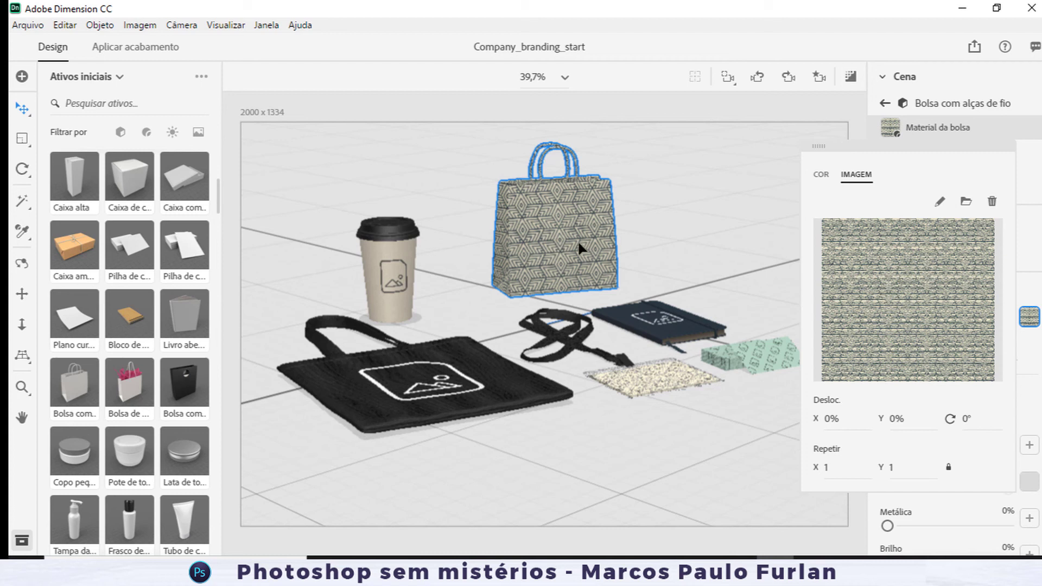
pyautogui.click(22, 169)
# Rotate the patterned bag to 83° and reopen its bag material settings.
pyautogui.click(525, 267)
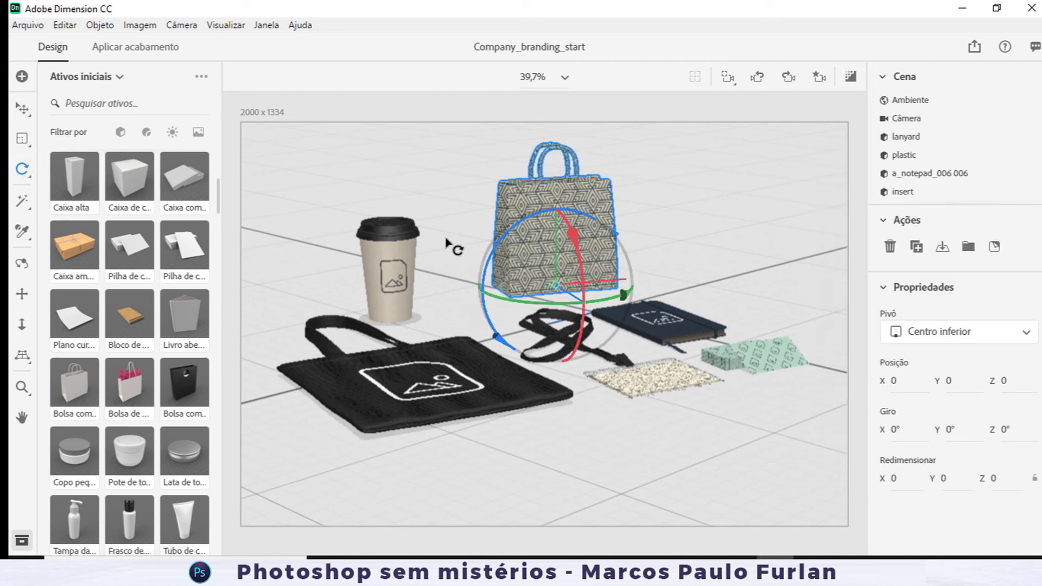
pyautogui.moveTo(525, 304); pyautogui.dragTo(560, 297)
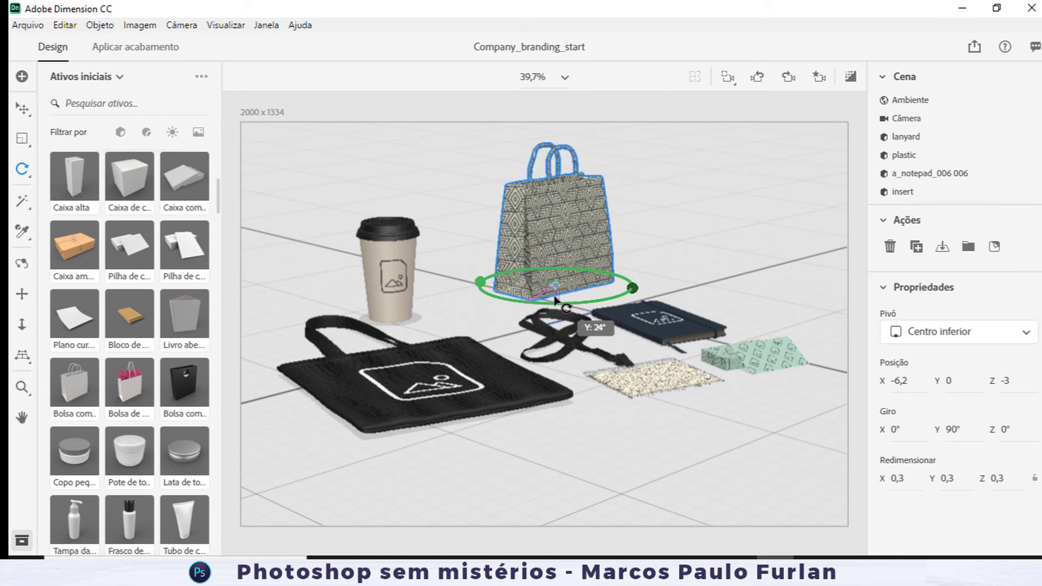
pyautogui.moveTo(559, 298)
pyautogui.mouseDown()
pyautogui.moveTo(516, 300)
pyautogui.moveTo(555, 304)
pyautogui.mouseUp()
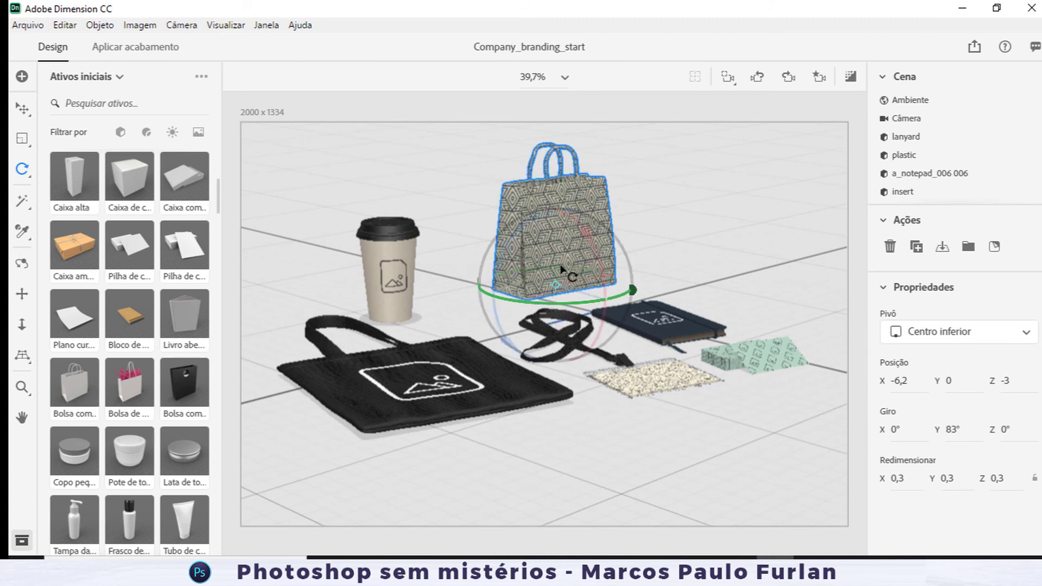
pyautogui.click(22, 110)
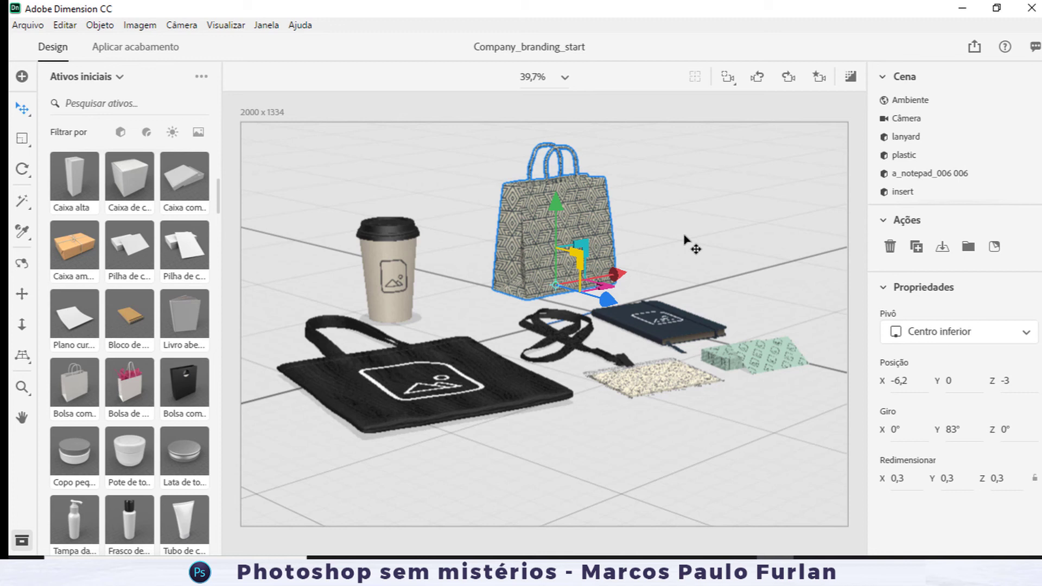
pyautogui.doubleClick(531, 216)
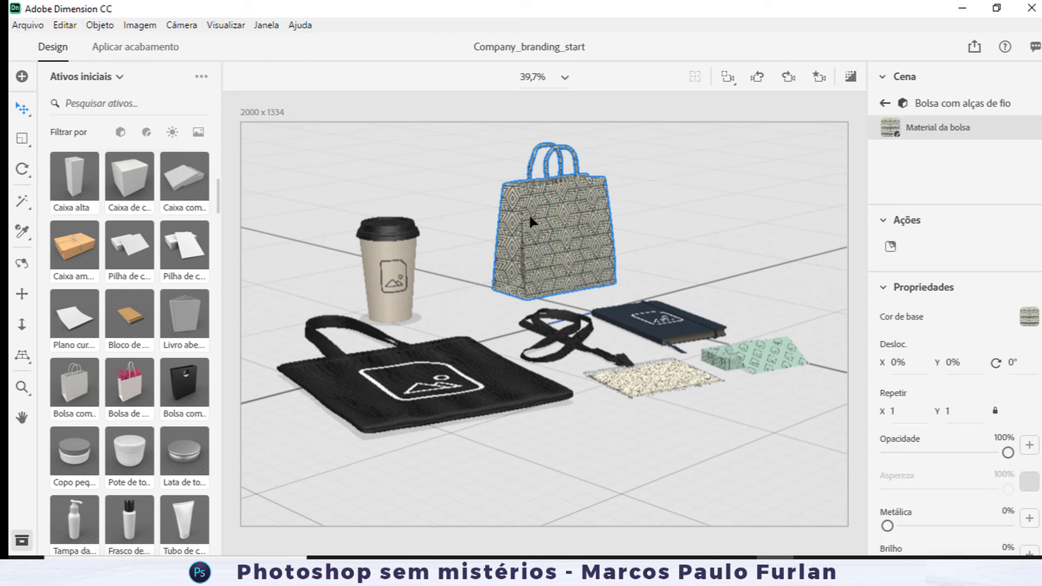
# Place Logo.psd as a graphic on the bag's front and move it lower.
pyautogui.click(889, 249)
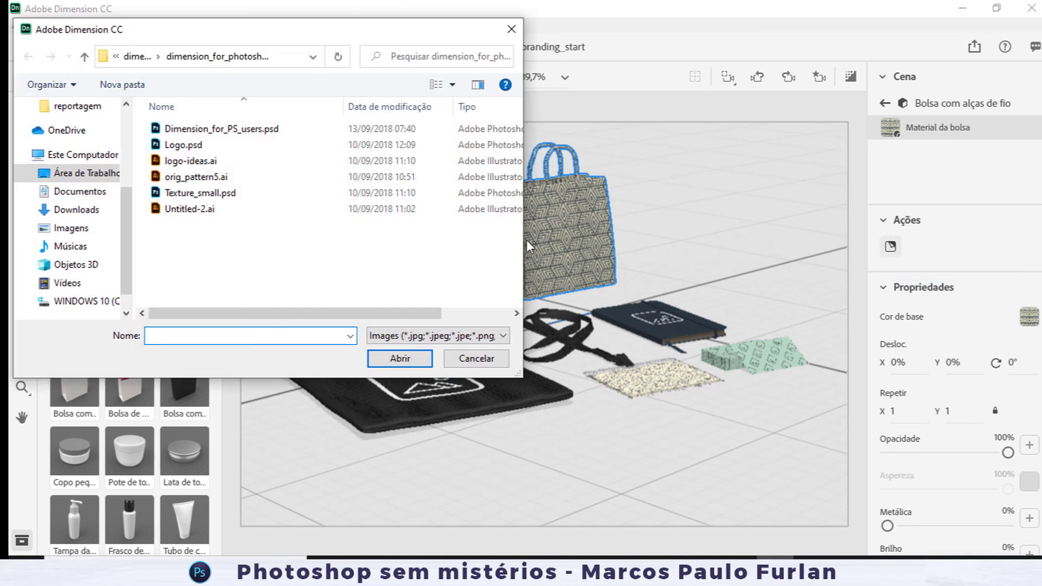
pyautogui.click(189, 145)
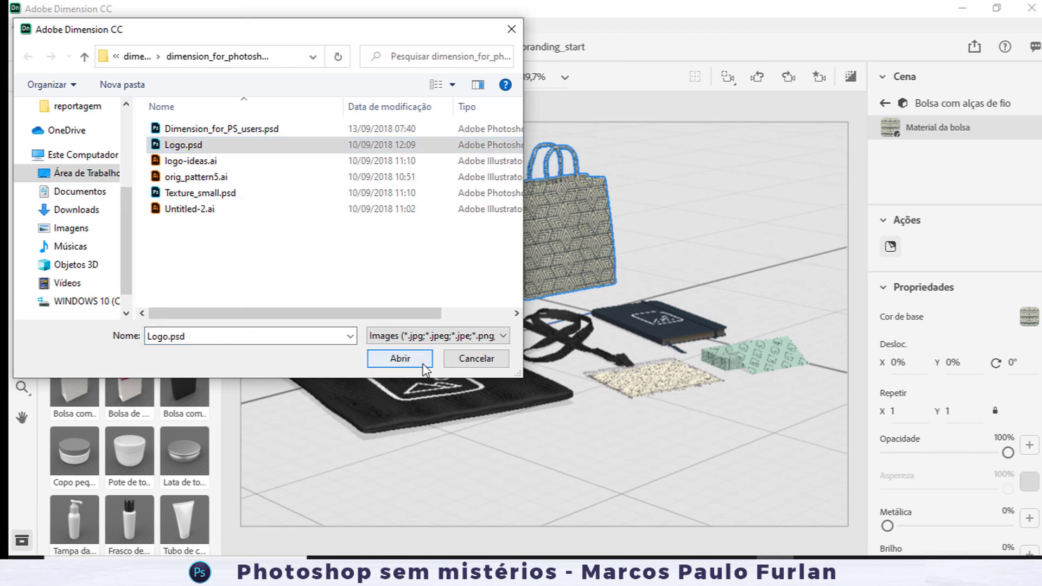
pyautogui.click(418, 360)
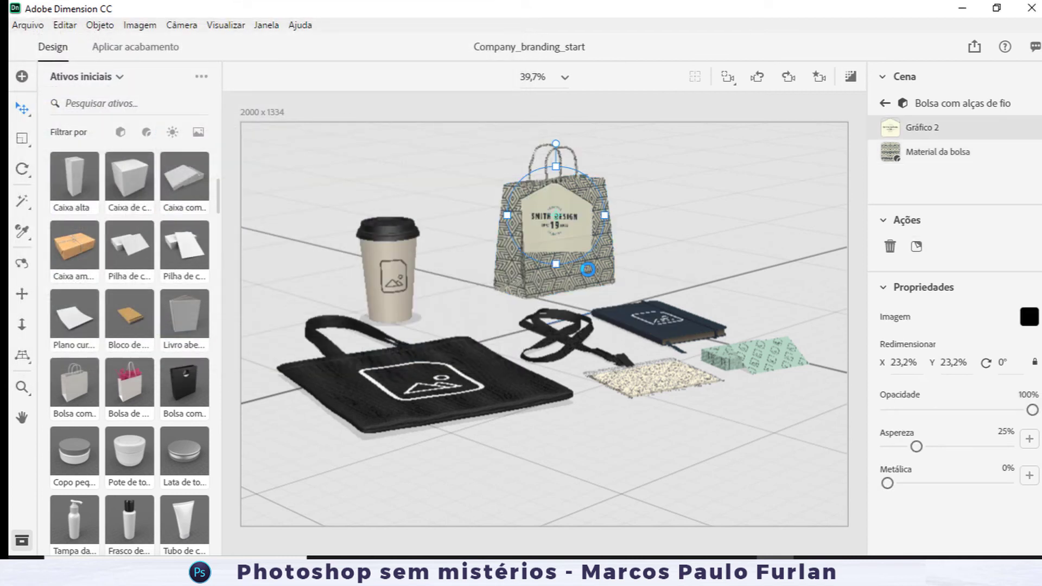
pyautogui.moveTo(554, 225); pyautogui.dragTo(566, 259)
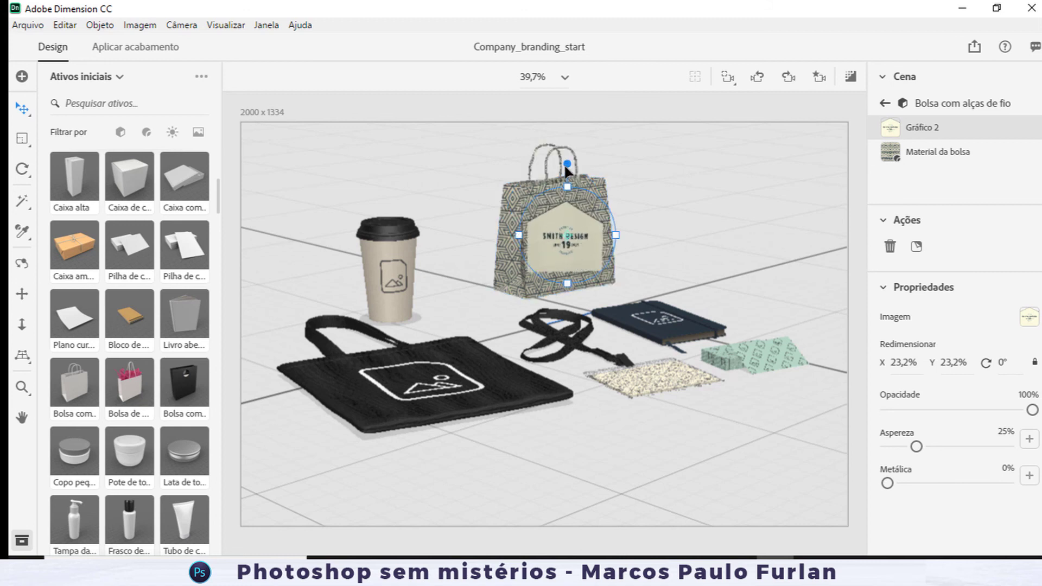
# Tilt the logo about -3° and resize it to roughly 27.4%.
pyautogui.moveTo(565, 164); pyautogui.dragTo(561, 166)
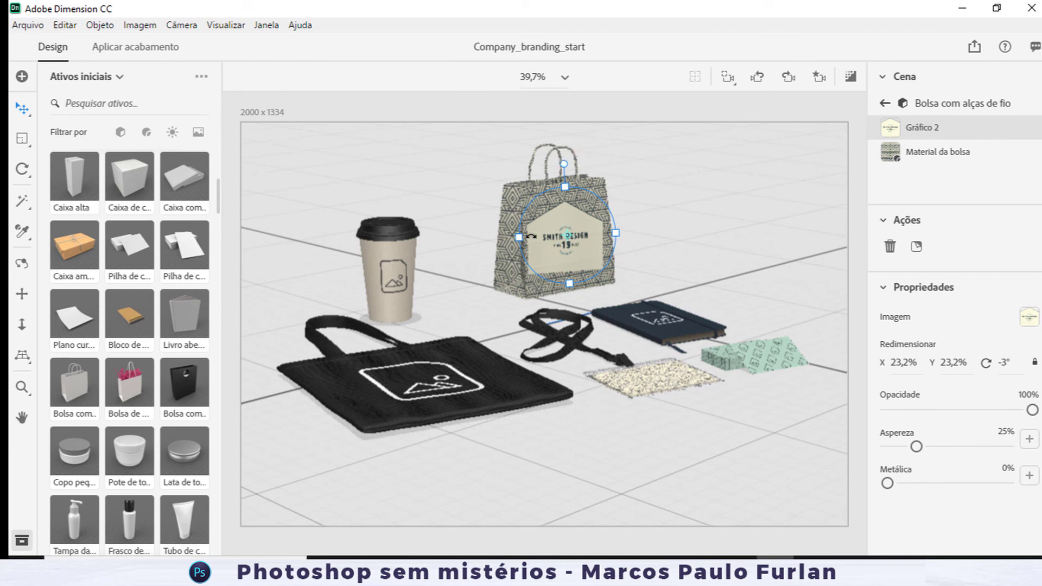
pyautogui.moveTo(519, 237); pyautogui.dragTo(518, 237)
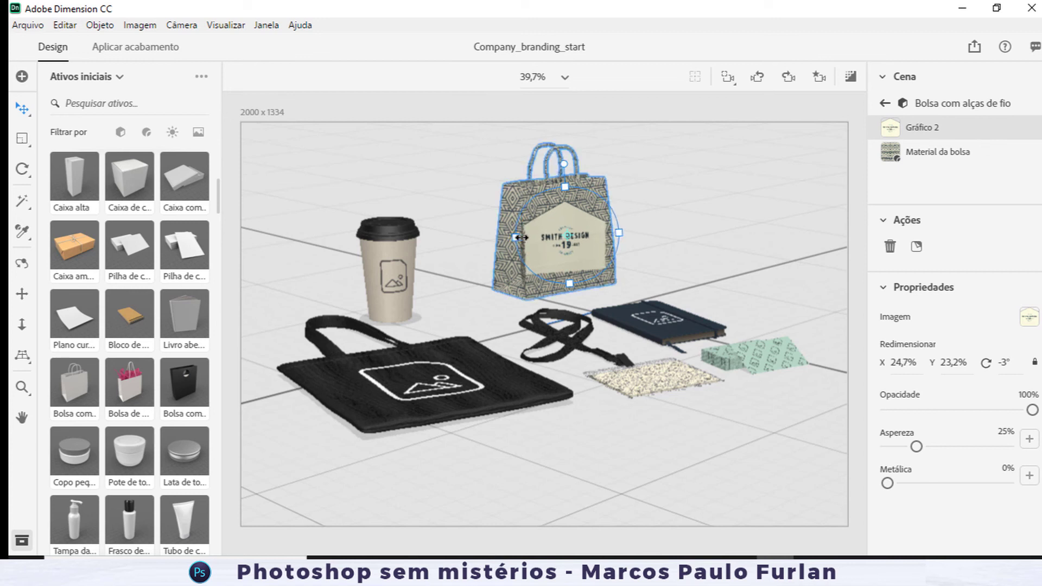
pyautogui.hotkey('ctrl', 'z')
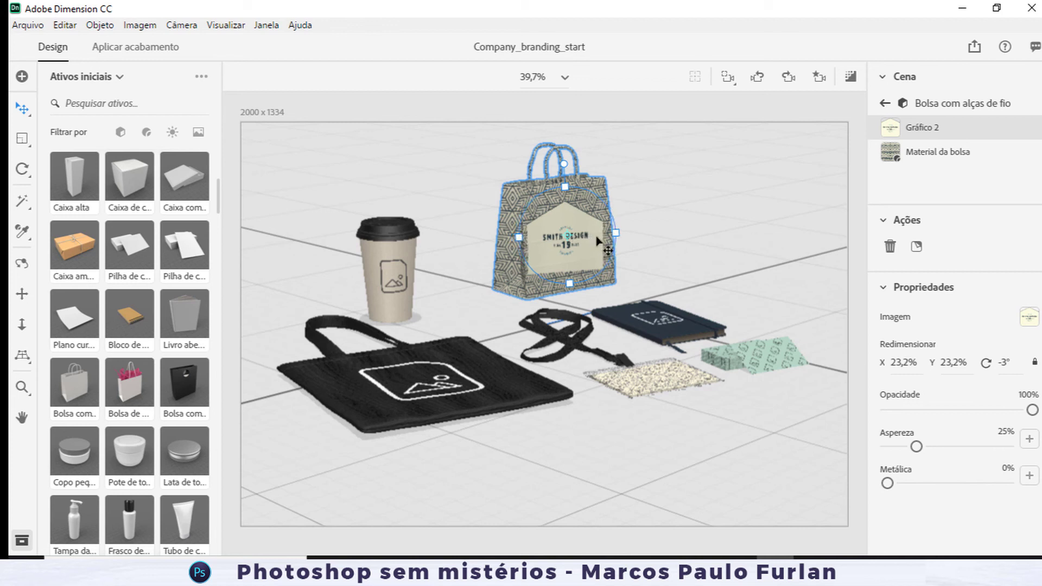
pyautogui.moveTo(616, 234); pyautogui.dragTo(627, 232)
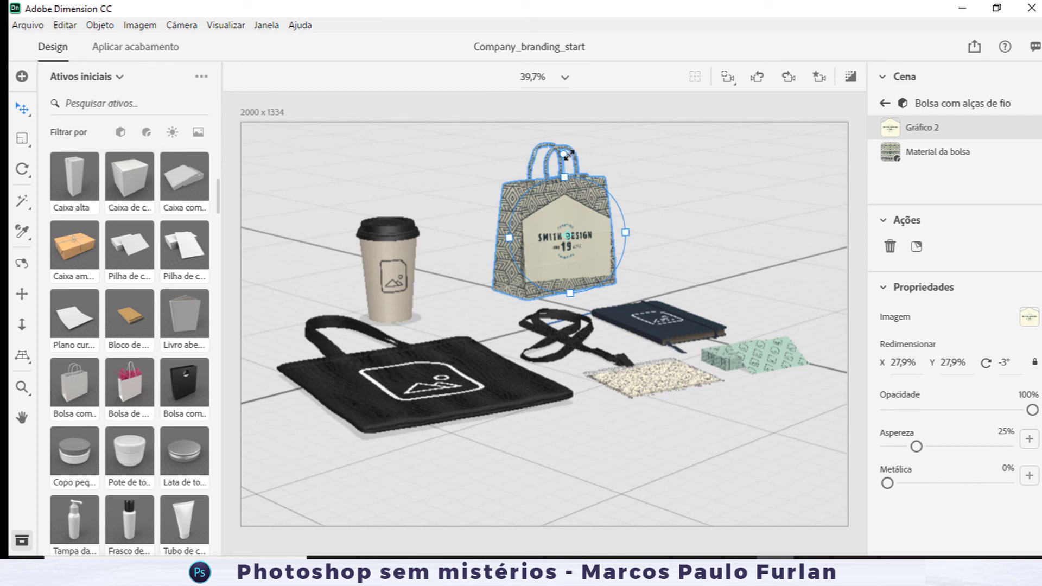
pyautogui.moveTo(564, 156); pyautogui.dragTo(569, 156)
pyautogui.moveTo(625, 232); pyautogui.dragTo(628, 230)
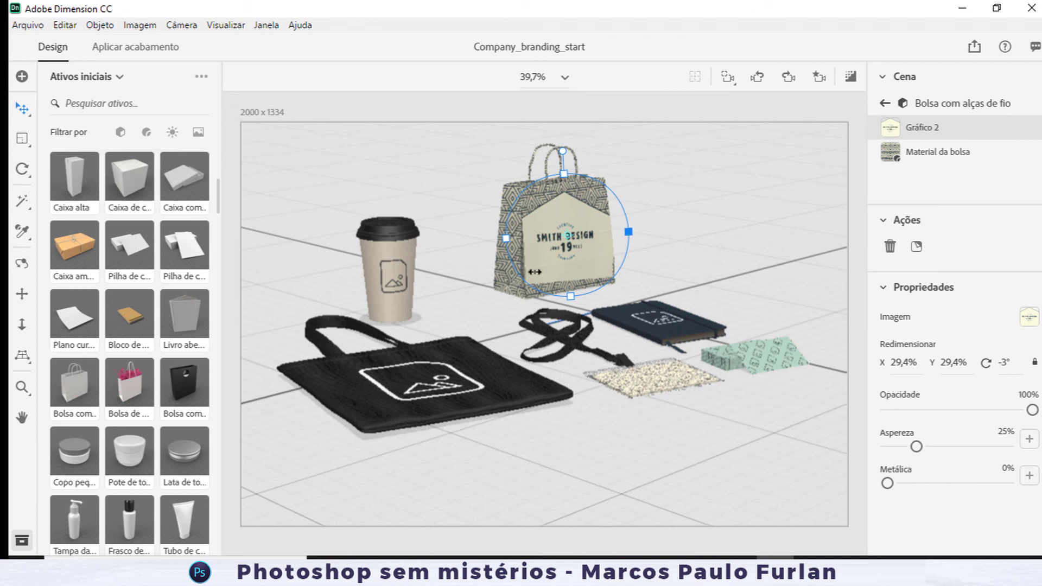
pyautogui.moveTo(571, 297); pyautogui.dragTo(573, 296)
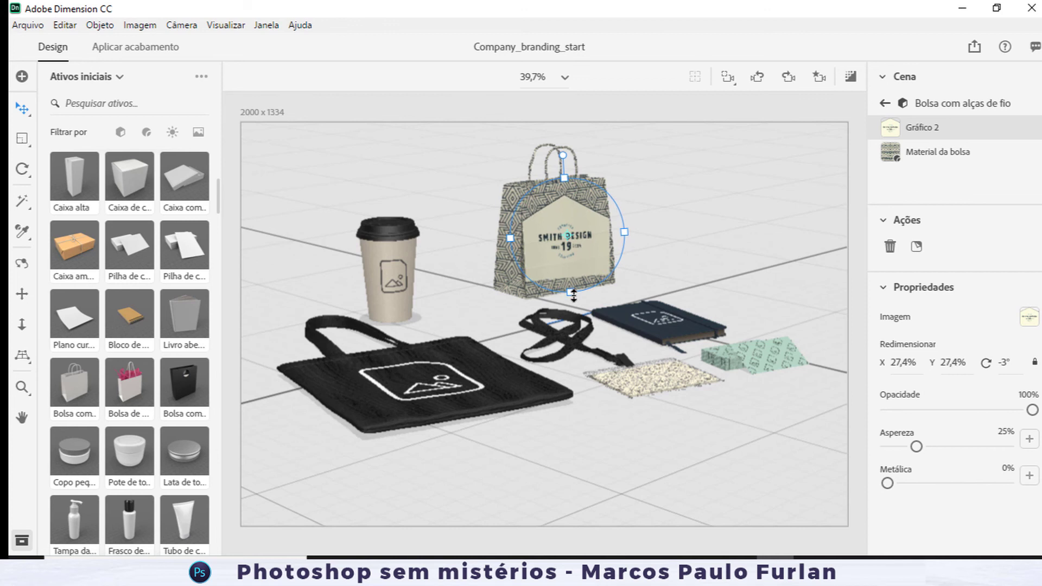
pyautogui.moveTo(563, 155)
pyautogui.moveTo(561, 156); pyautogui.dragTo(563, 157)
# Keep the bag logo's image artboard (Prancheta) set to Version 2.
pyautogui.click(1028, 325)
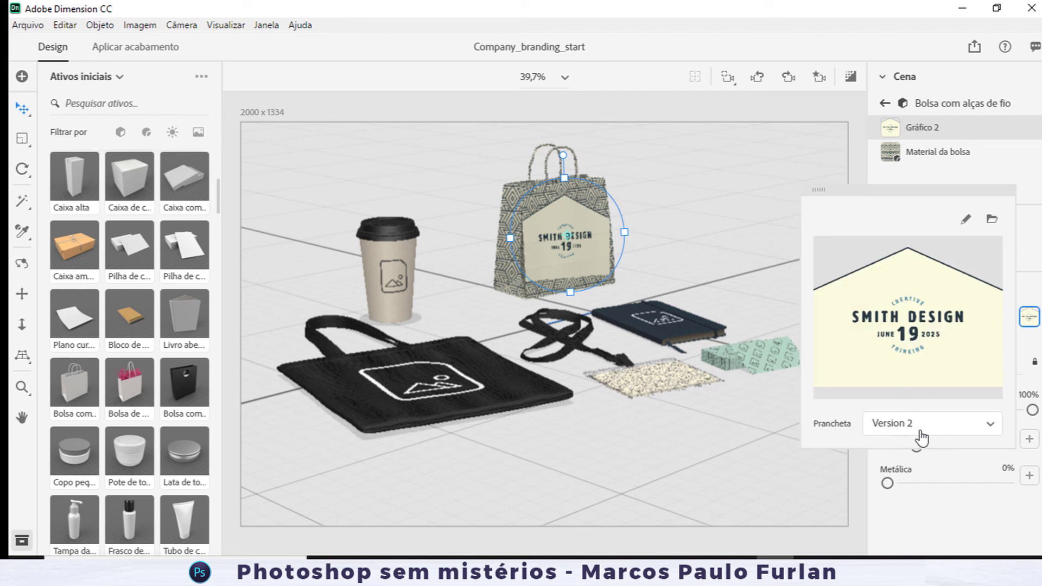
pyautogui.click(917, 422)
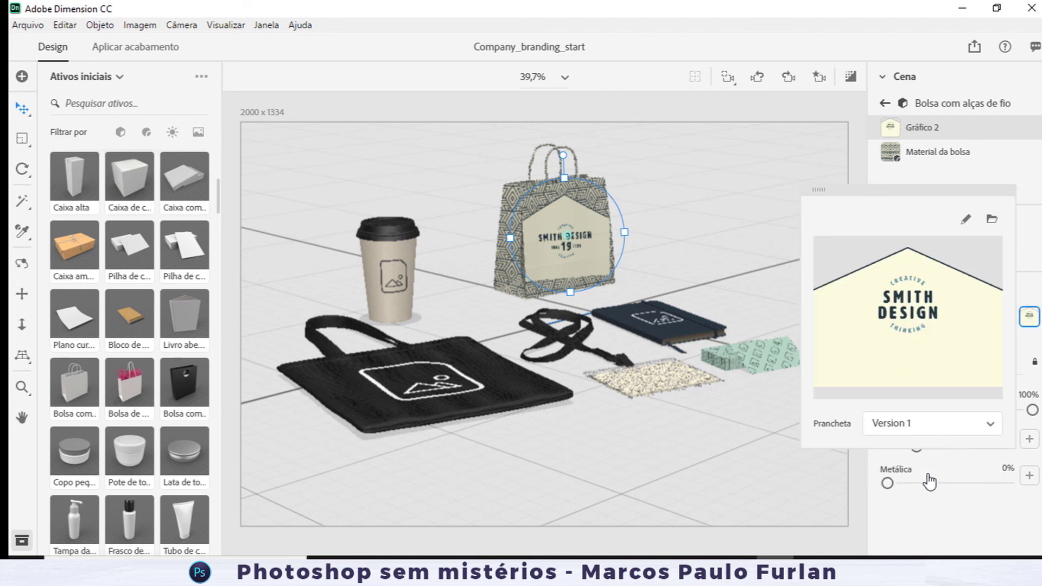
pyautogui.click(921, 425)
pyautogui.click(905, 449)
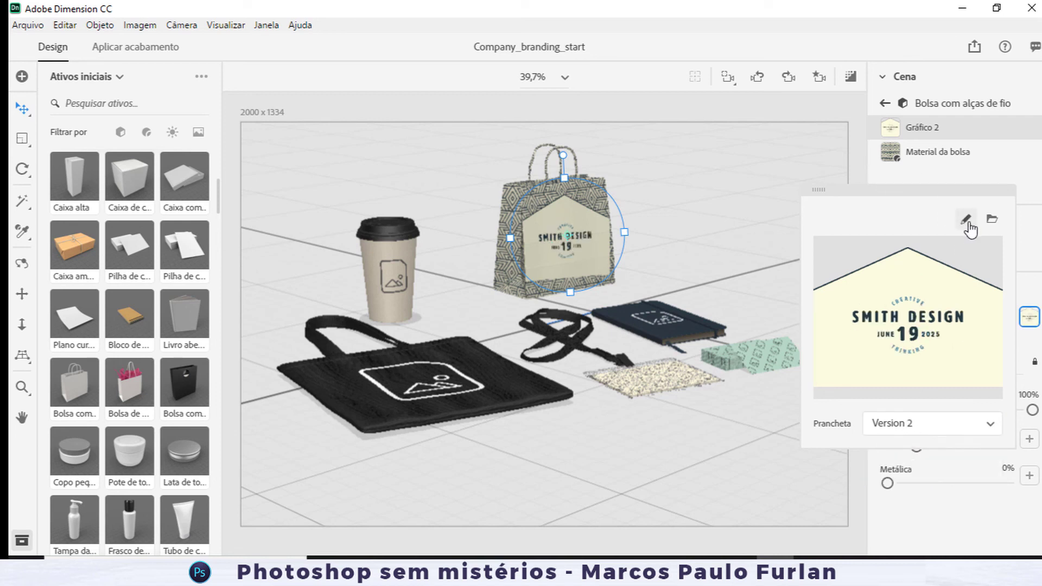
# Raise the logo graphic's Metálica value to 26%, then deselect it.
pyautogui.click(966, 220)
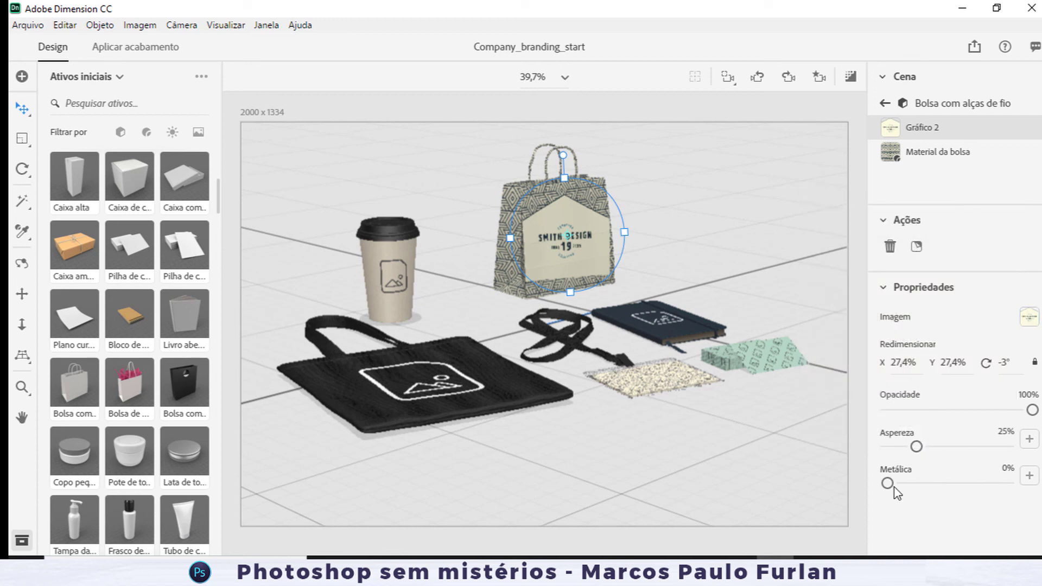
pyautogui.moveTo(887, 483); pyautogui.dragTo(917, 481)
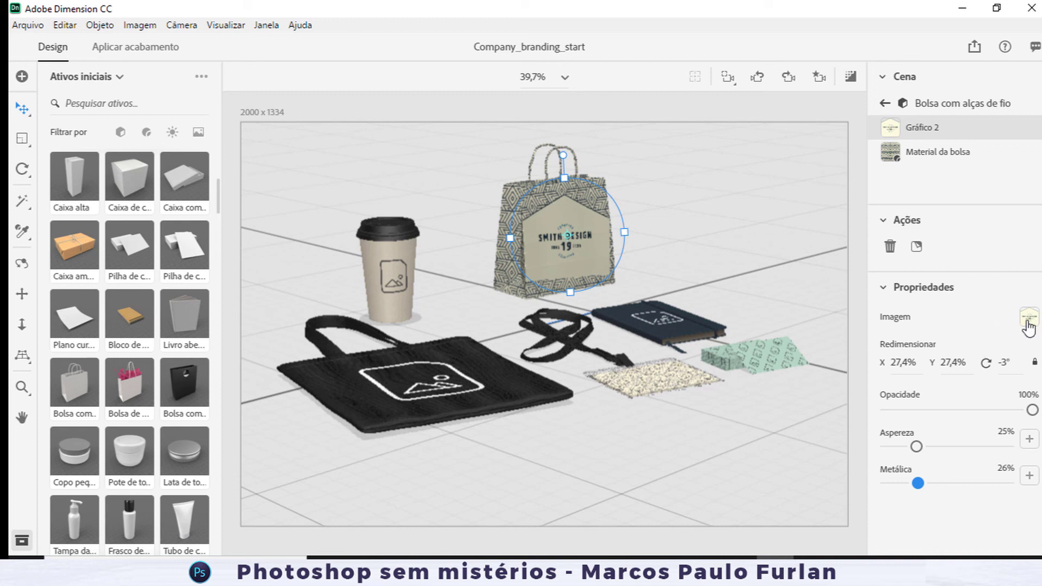
pyautogui.click(726, 210)
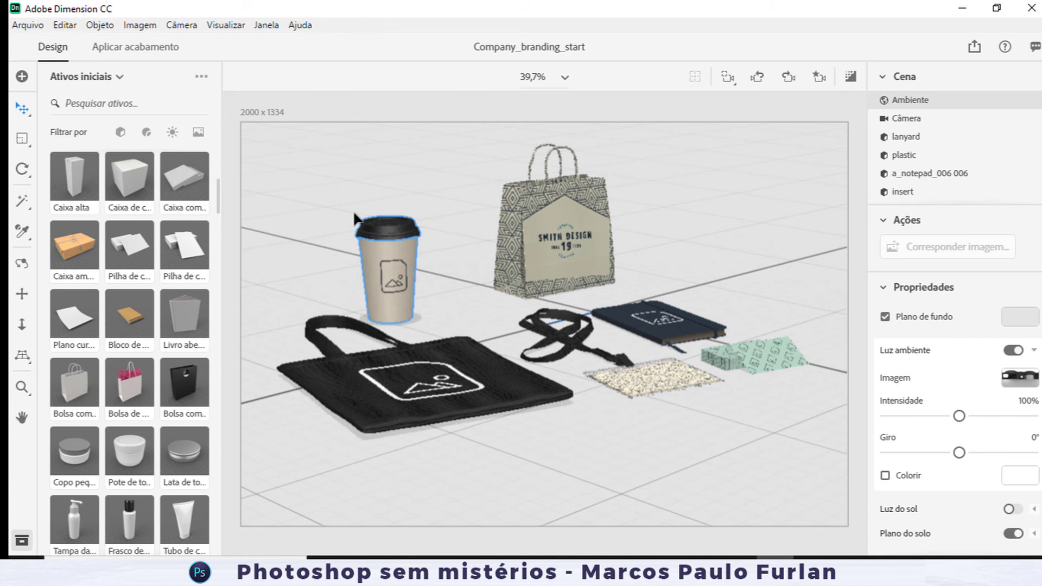
# Drag the Mesa café-table photo from the Imagens stock assets onto the canvas as background.
pyautogui.scroll(-2, 223, 212)
pyautogui.scroll(-5, 224, 224)
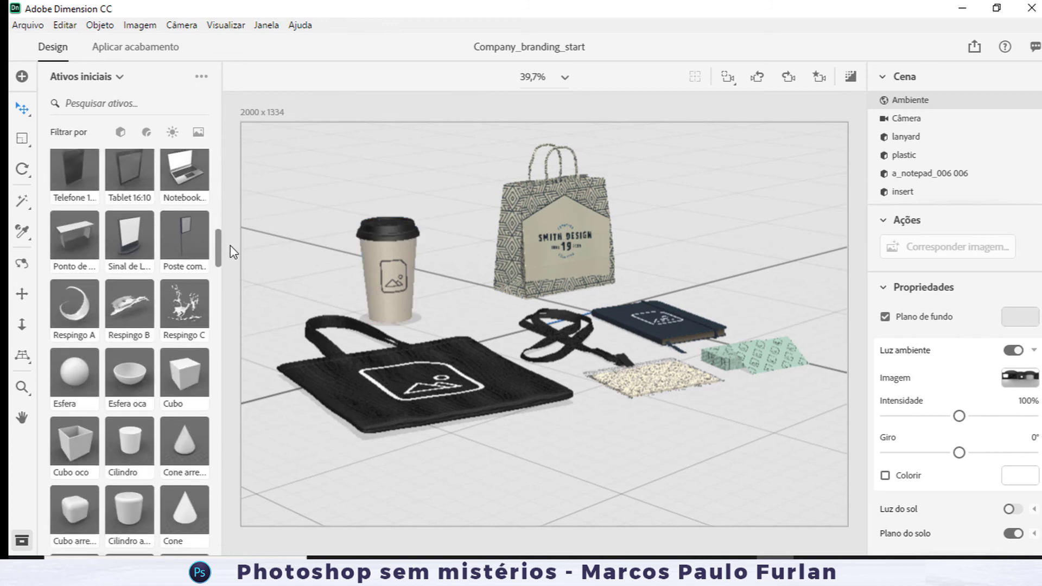
pyautogui.moveTo(219, 251); pyautogui.dragTo(271, 474)
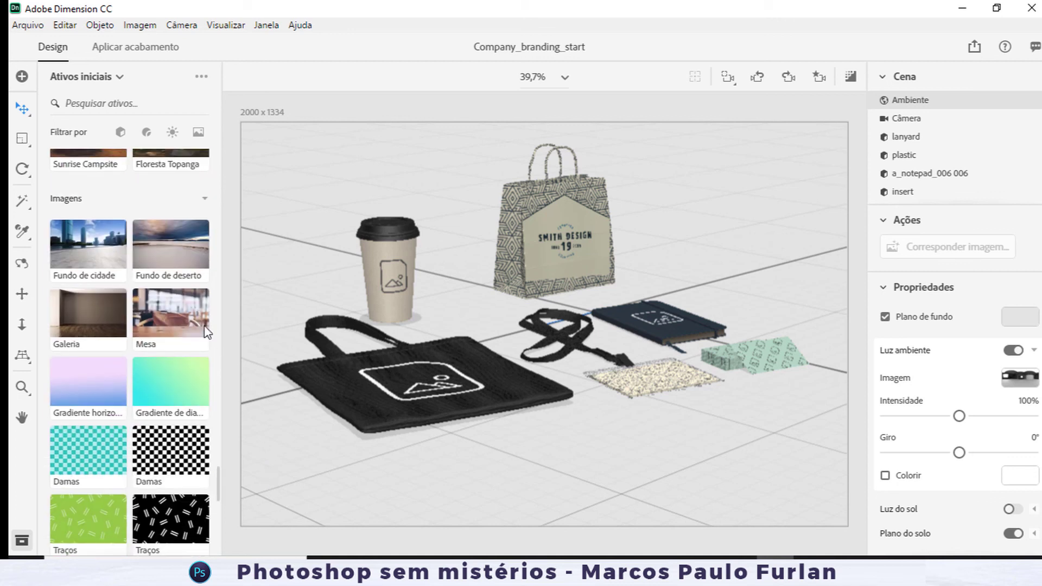
pyautogui.moveTo(185, 328); pyautogui.dragTo(303, 264)
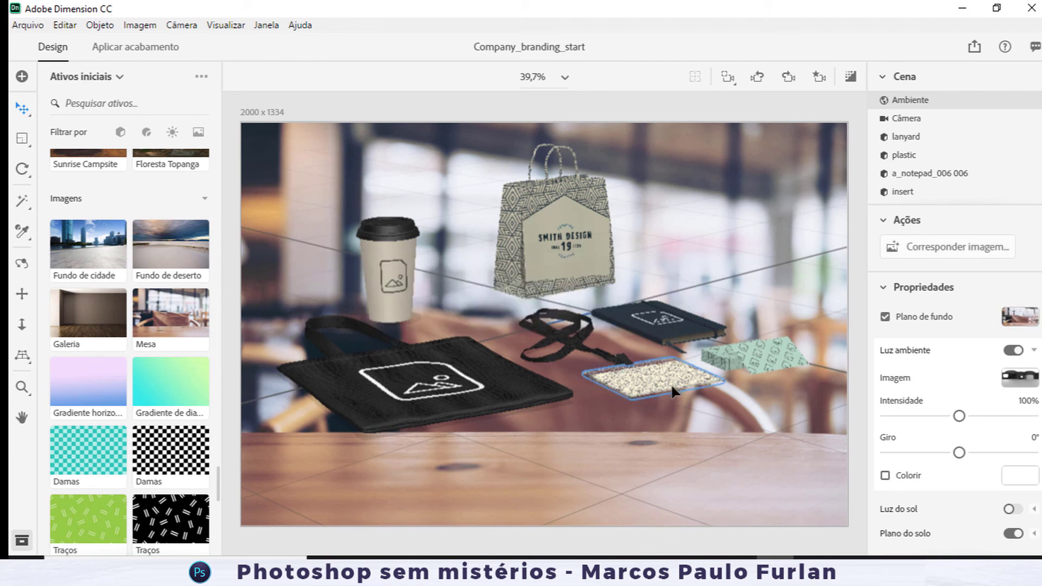
# Match the scene to the Mesa image using Proporção da imagem with all match options on.
pyautogui.click(975, 255)
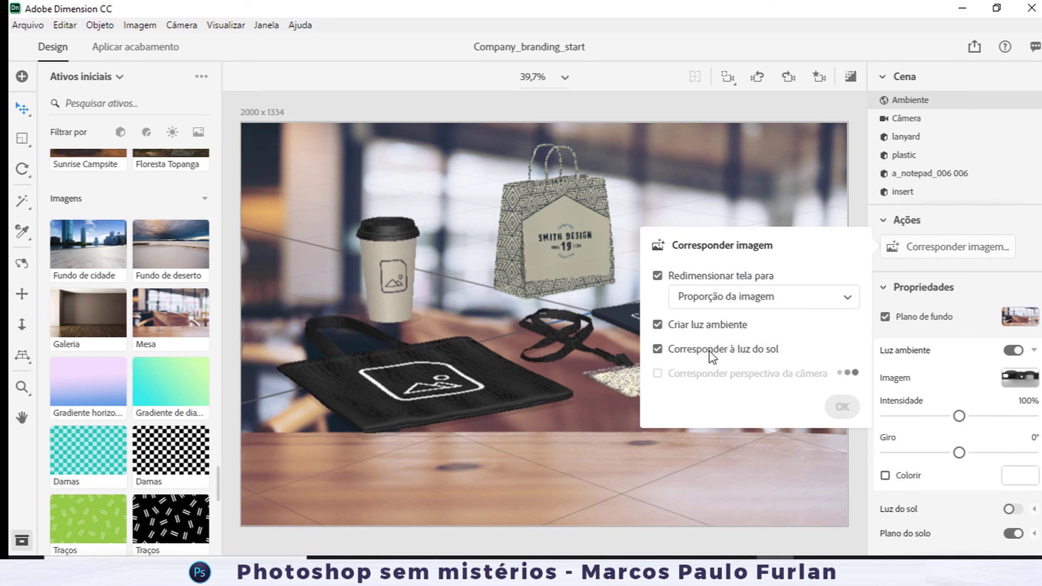
pyautogui.click(739, 306)
pyautogui.click(739, 304)
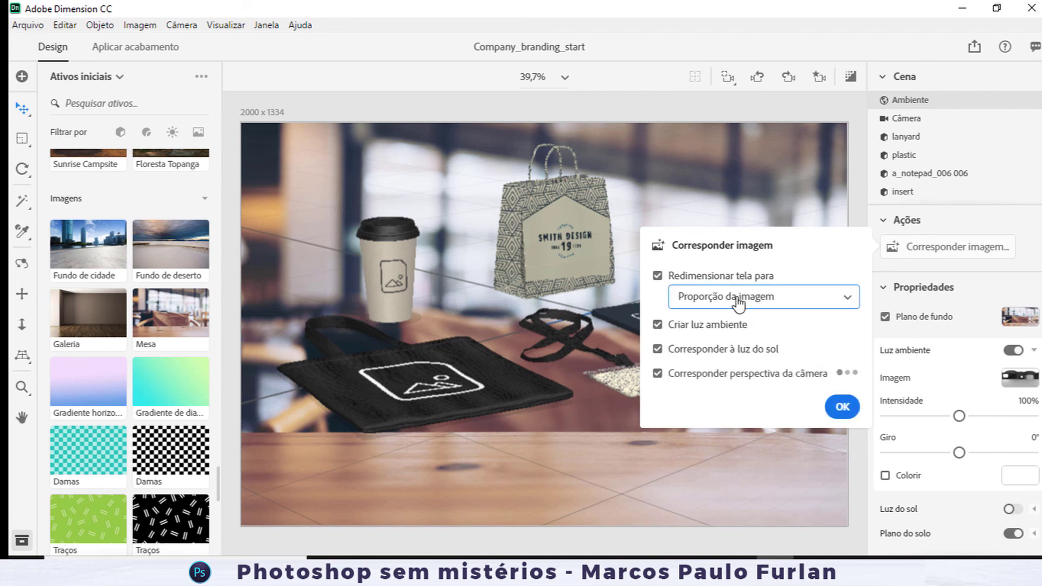
pyautogui.click(842, 407)
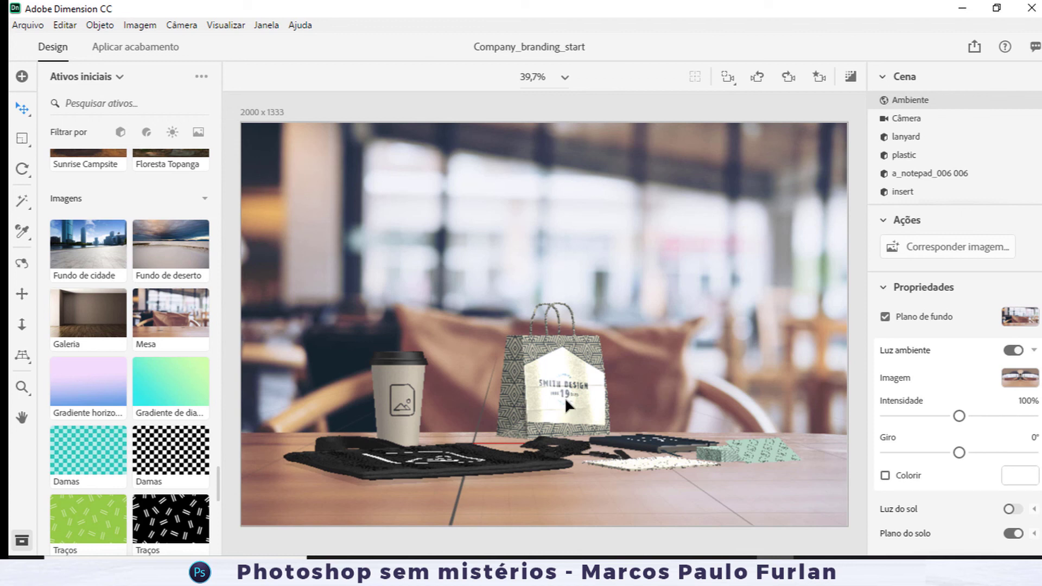
# Rotate the bag's Smith Design logo to about -8°, then deselect it.
pyautogui.doubleClick(565, 403)
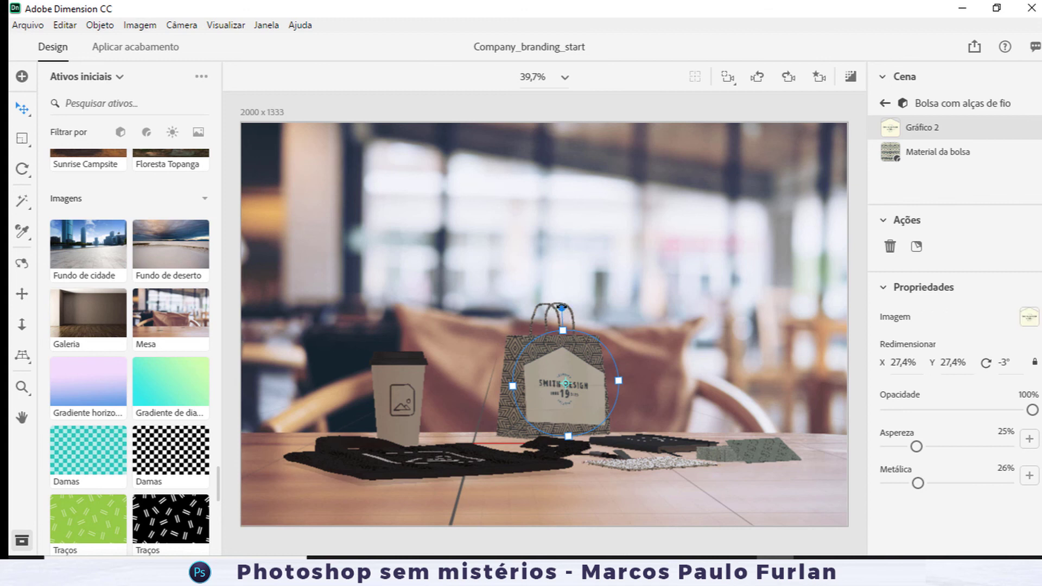
pyautogui.moveTo(561, 307); pyautogui.dragTo(553, 307)
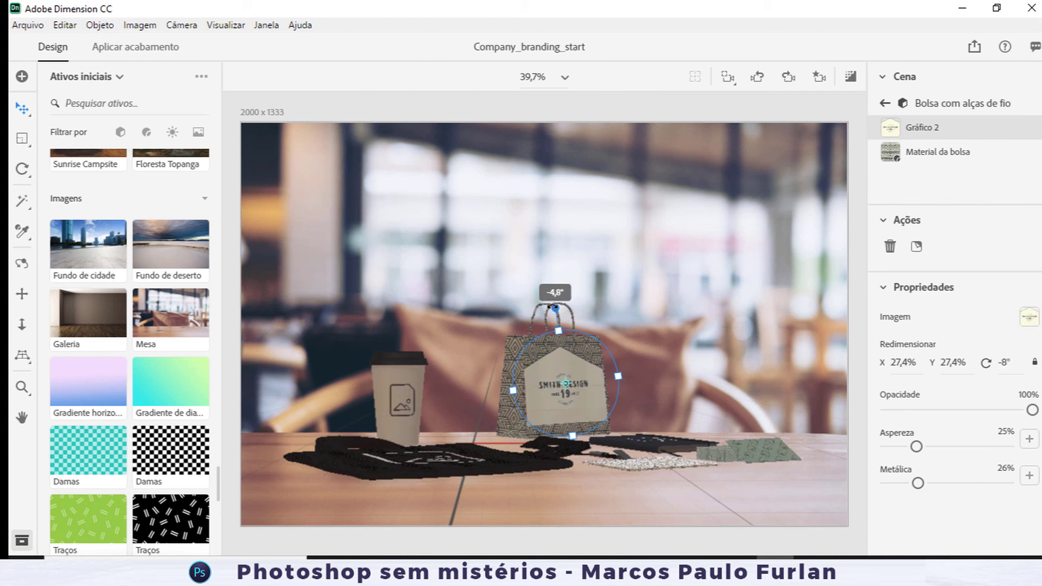
pyautogui.click(687, 285)
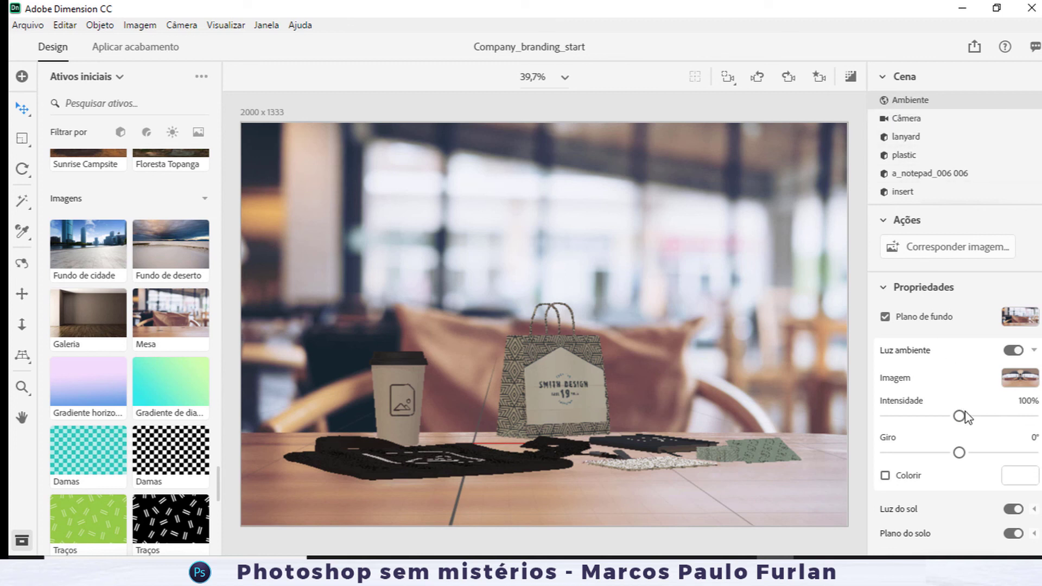
# Set the environment light Intensidade to 172% and Giro to 97,5°.
pyautogui.moveTo(959, 416); pyautogui.dragTo(1012, 417)
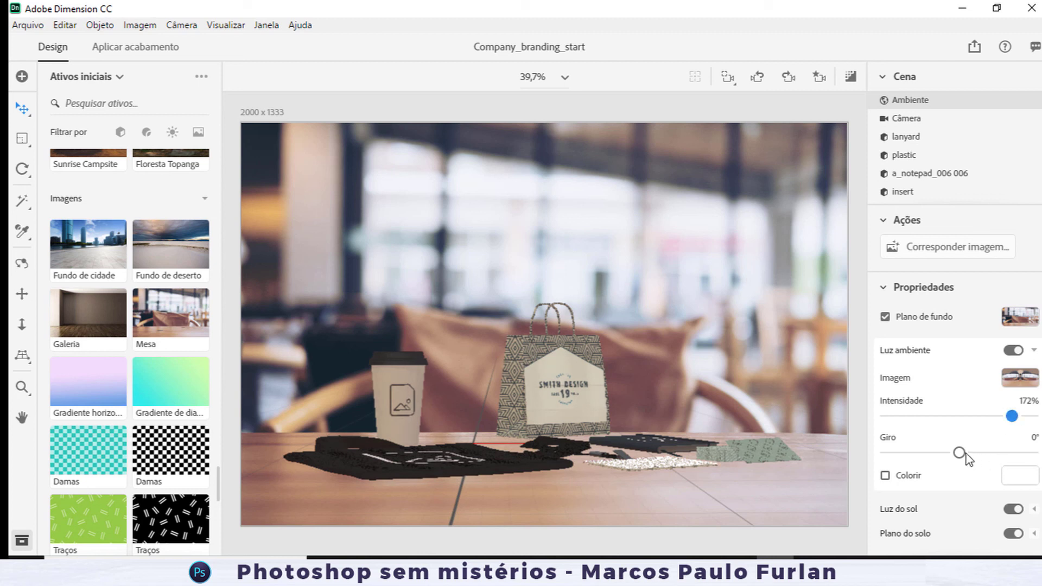
pyautogui.moveTo(959, 452); pyautogui.dragTo(998, 452)
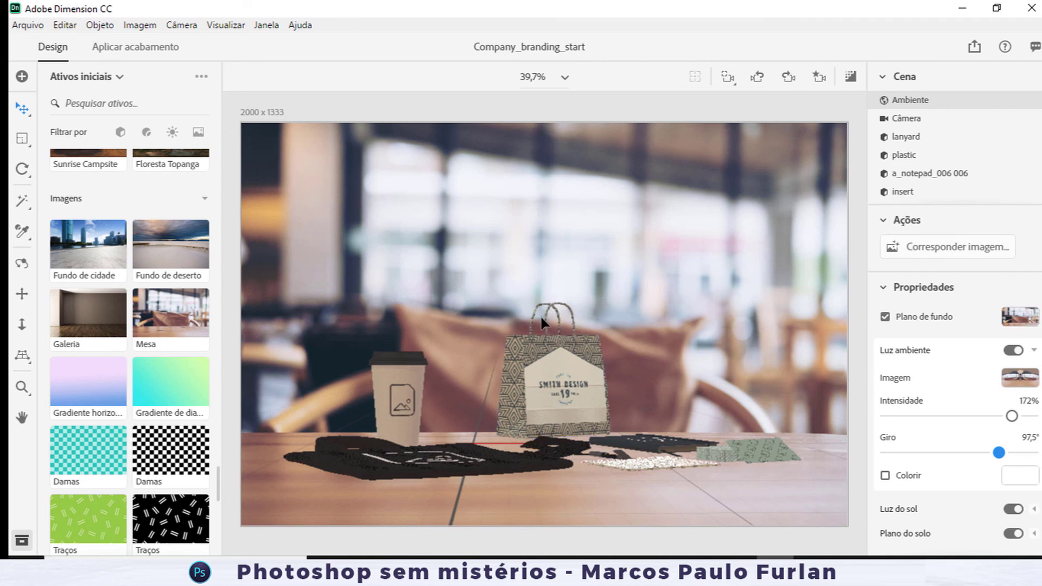
# In the render workspace, rename the export file to aulaphotoshop.
pyautogui.click(161, 56)
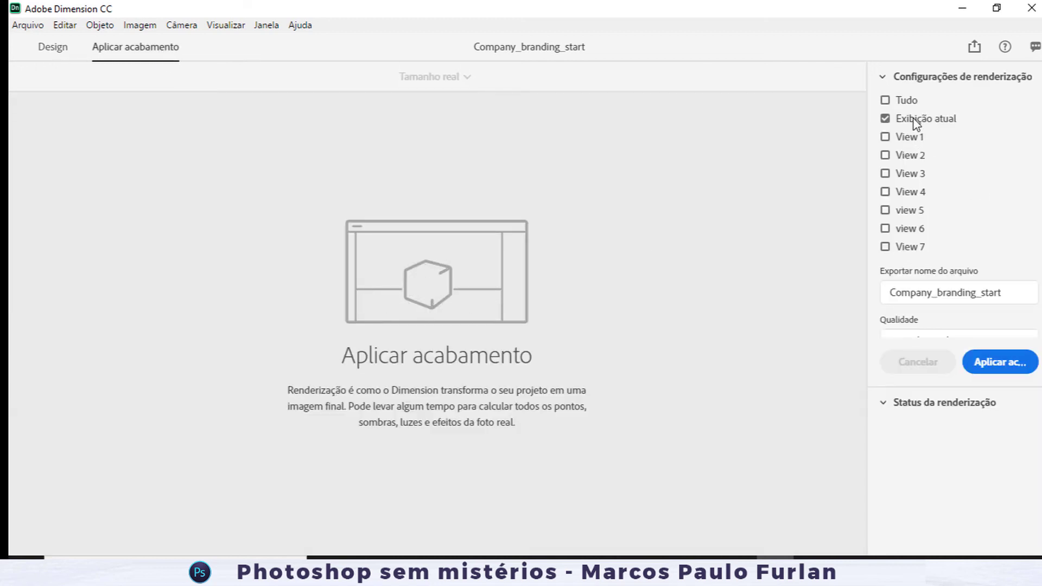
pyautogui.doubleClick(1014, 293)
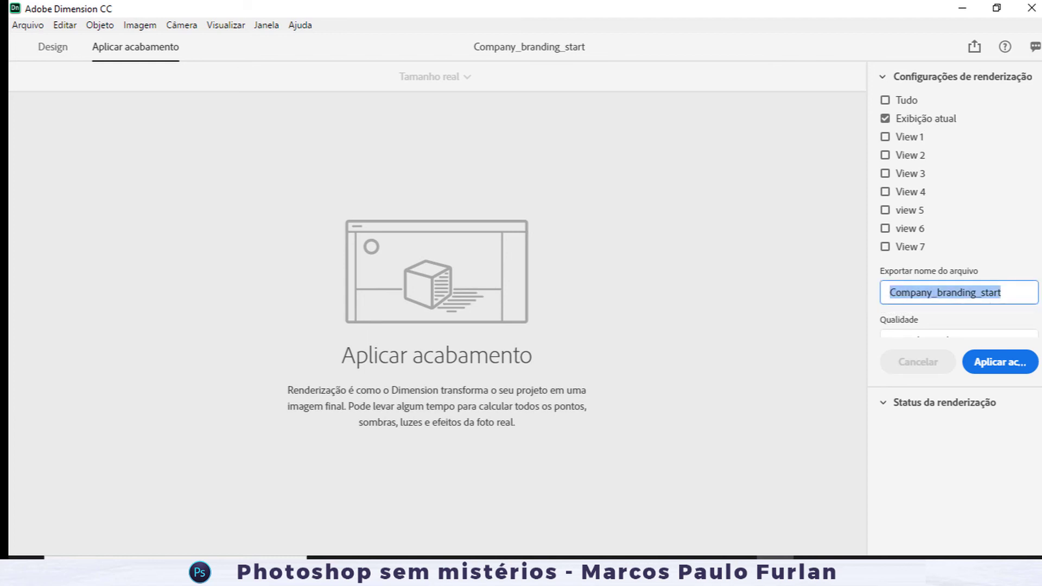
pyautogui.write('aulaphotoshop')
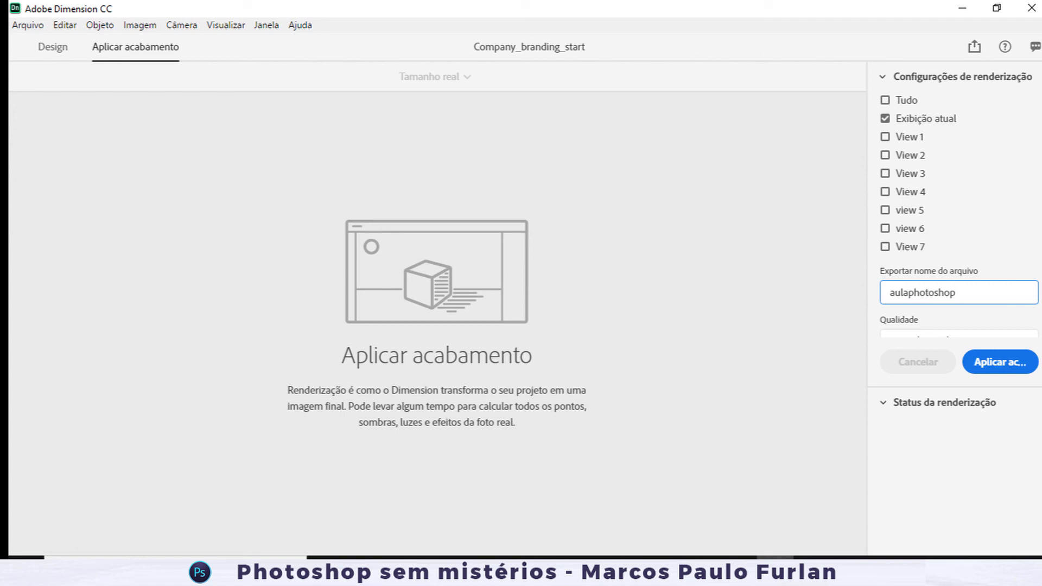
pyautogui.scroll(-2, 1009, 234)
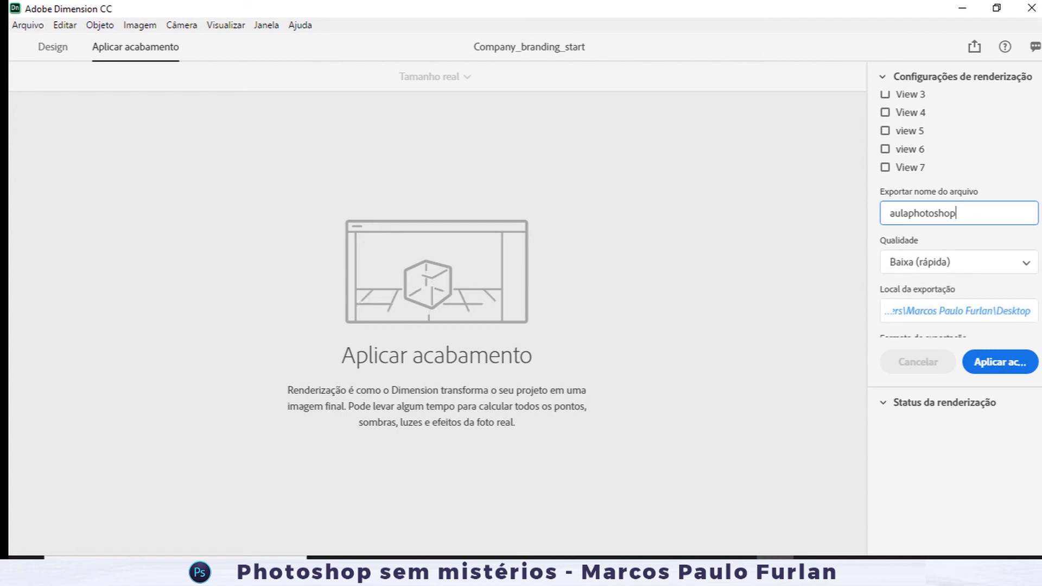
# Set render quality to Média and render the current view to PSD.
pyautogui.click(1028, 266)
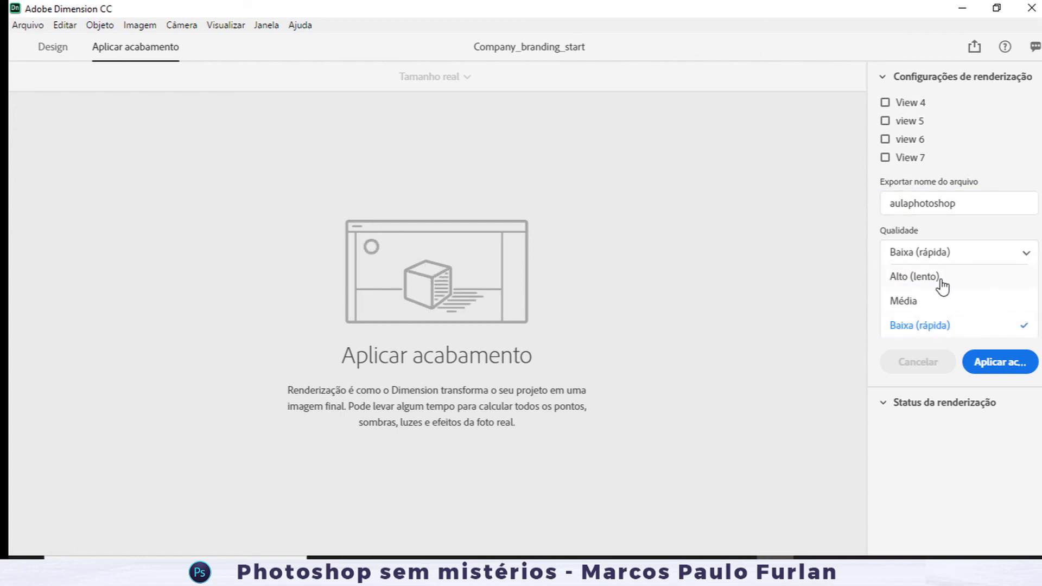
pyautogui.click(906, 302)
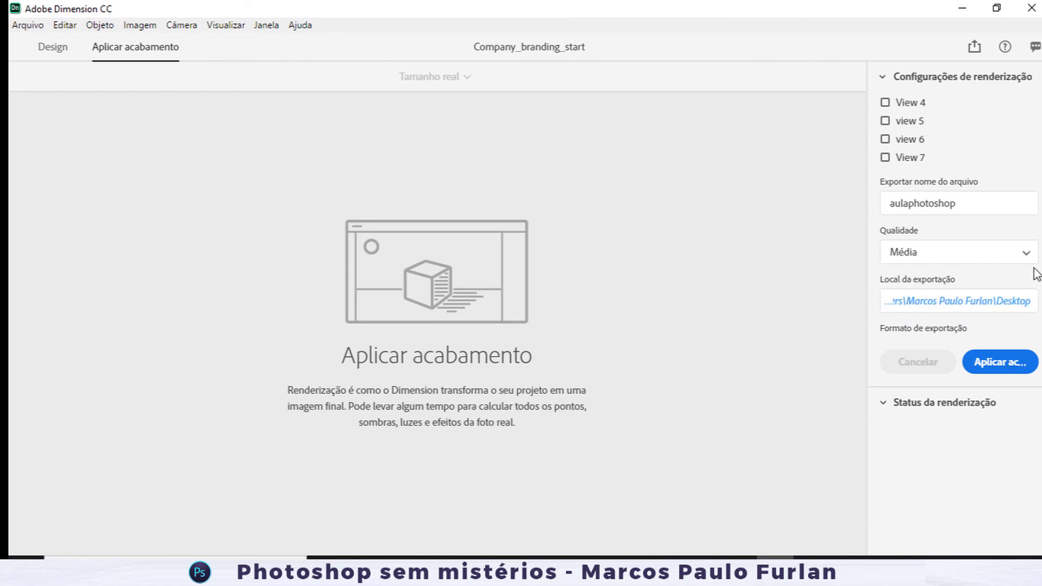
pyautogui.scroll(-1, 1023, 271)
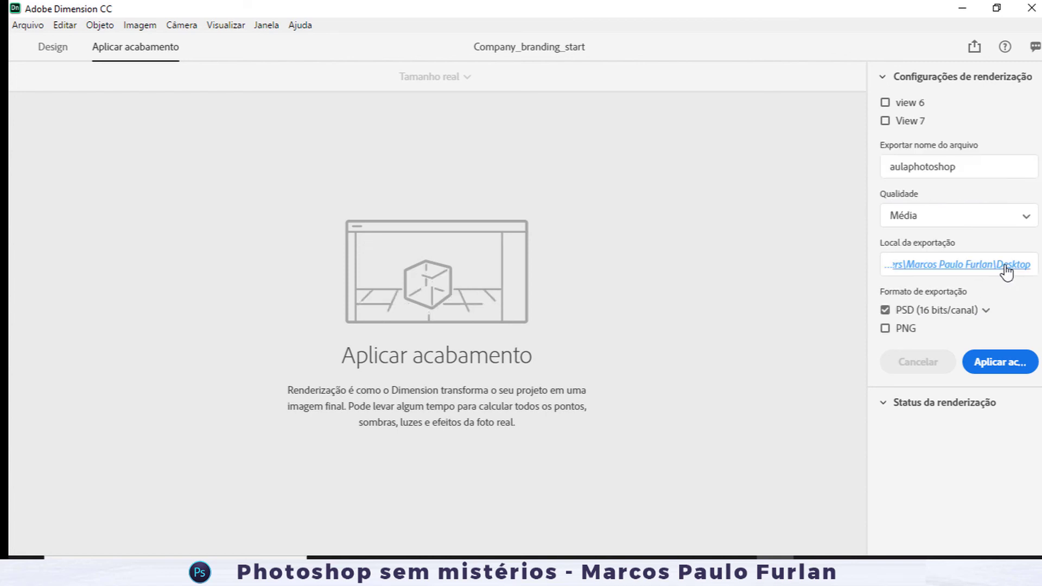
pyautogui.click(1012, 373)
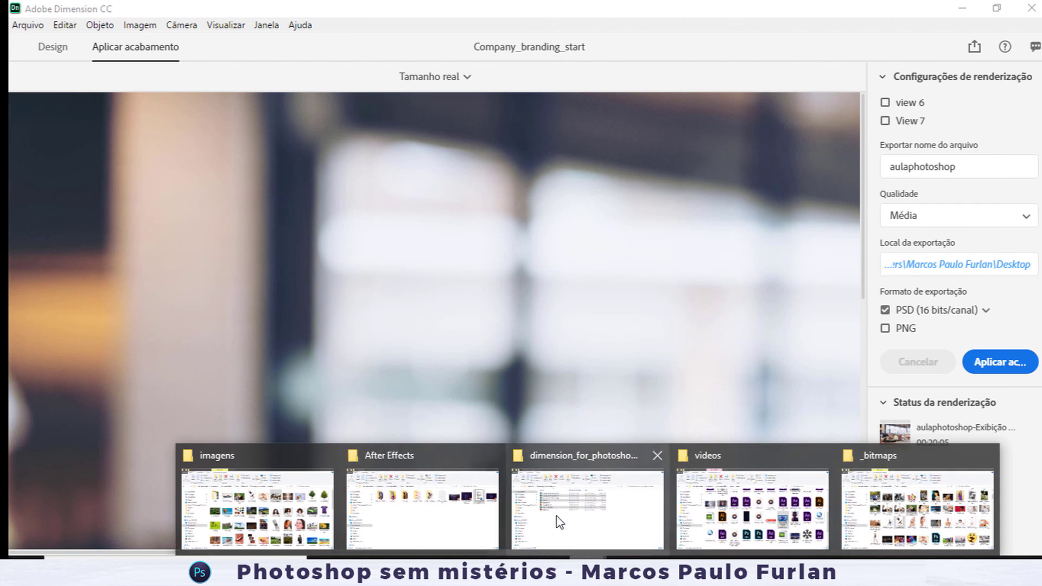
# Show the Desktop folder in Explorer and drag aulaphotoshop-Exibição atual.psd out toward Photoshop.
pyautogui.click(586, 507)
pyautogui.click(94, 235)
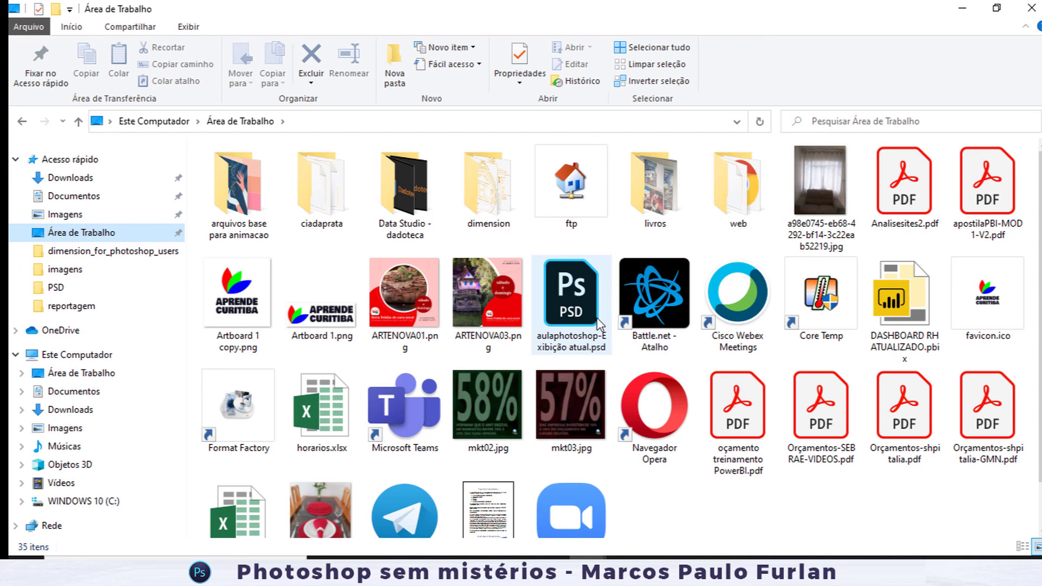
pyautogui.click(591, 323)
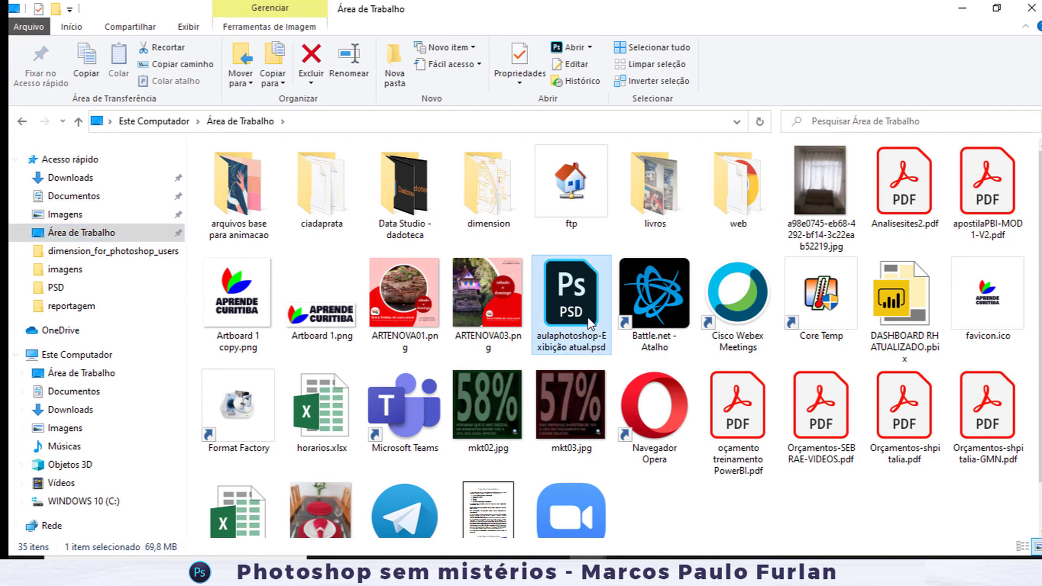
pyautogui.moveTo(590, 323)
pyautogui.mouseDown()
pyautogui.moveTo(675, 548)
pyautogui.moveTo(777, 543)
pyautogui.mouseUp()
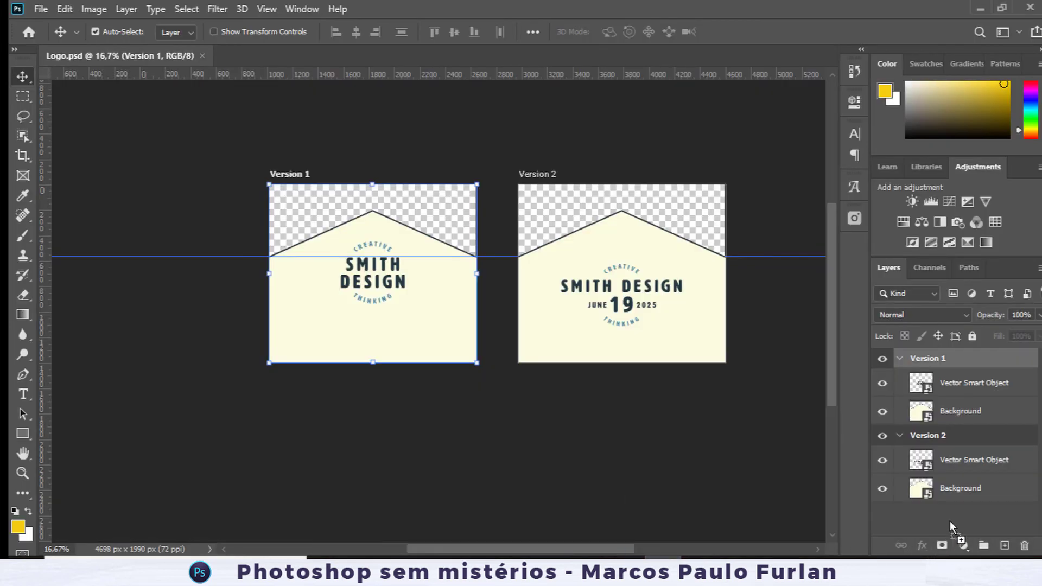
# Open the rendered PSD, close Logo.psd, and toggle the Camadas adicionais group, leaving it hidden.
pyautogui.moveTo(949, 519); pyautogui.dragTo(949, 519)
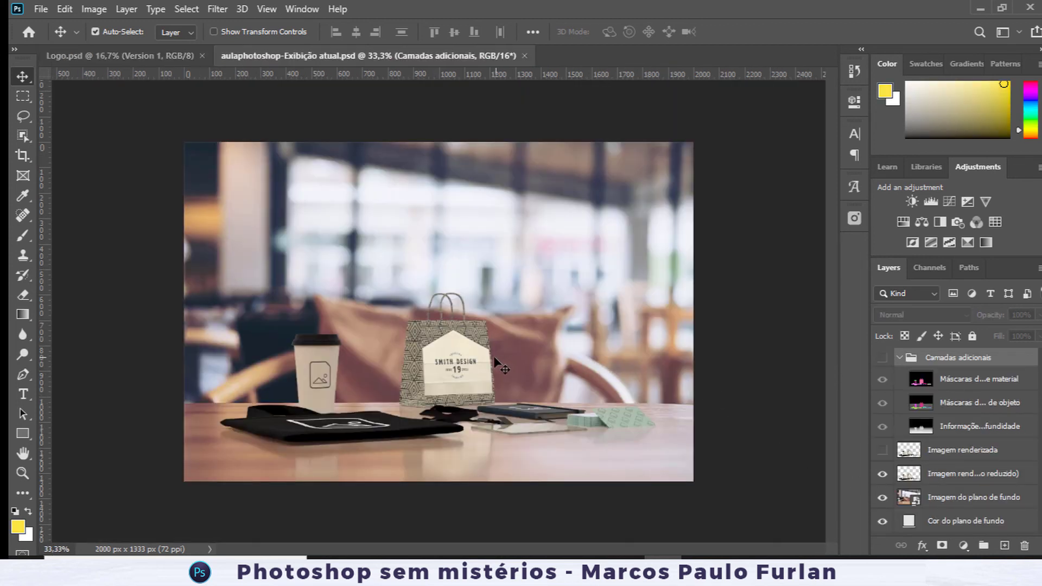
pyautogui.click(202, 56)
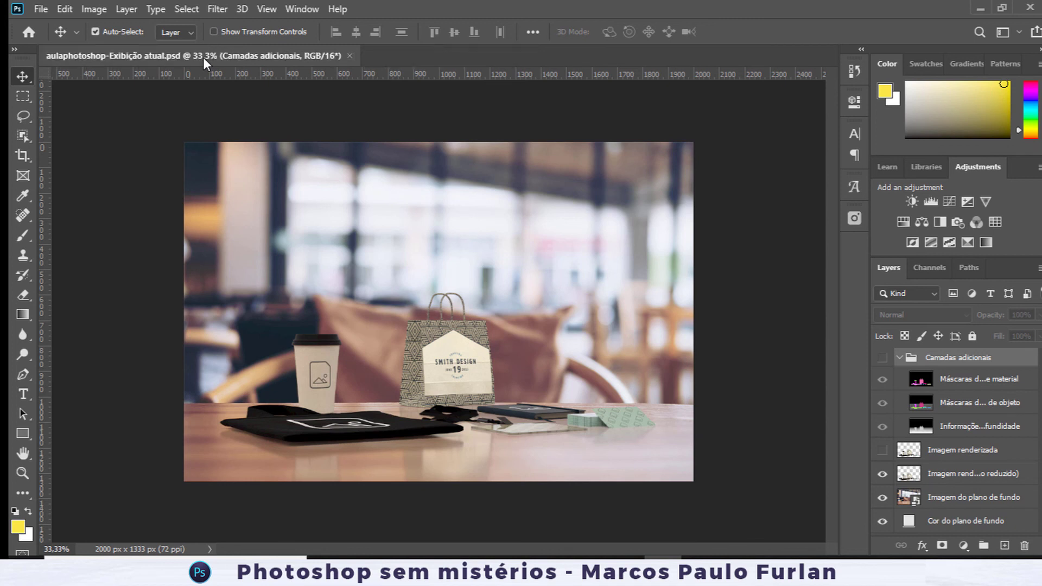
pyautogui.click(883, 359)
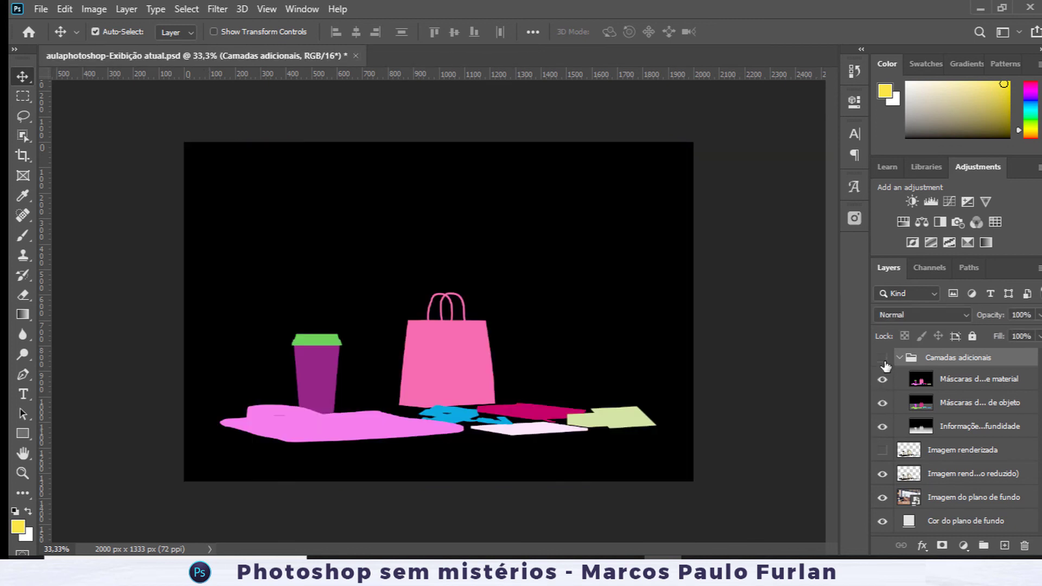
pyautogui.click(885, 364)
pyautogui.click(882, 360)
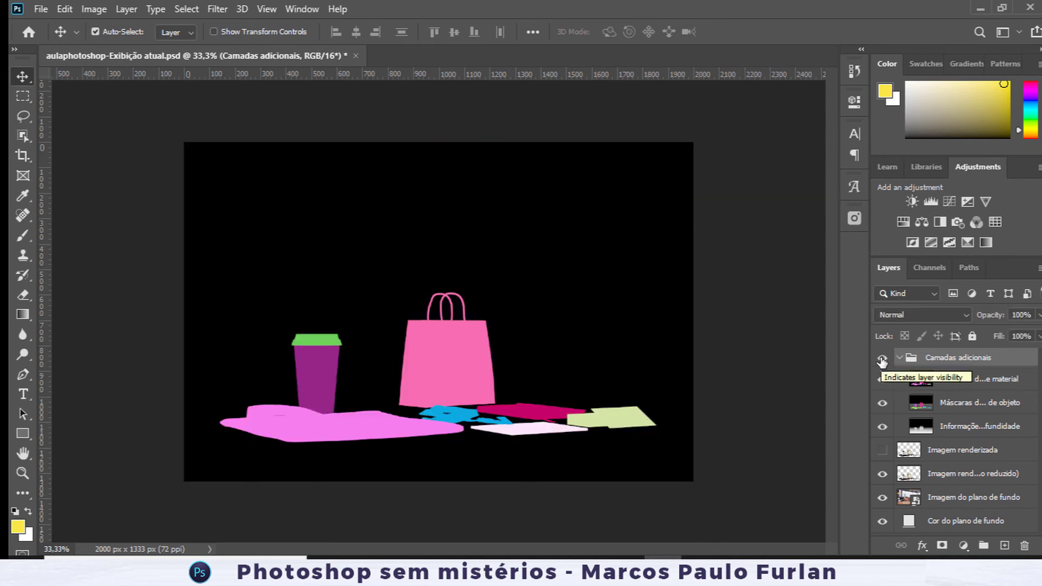
pyautogui.click(882, 359)
# Compare Imagem renderizada and the reduced render layer, leaving Imagem renderizada hidden.
pyautogui.click(883, 450)
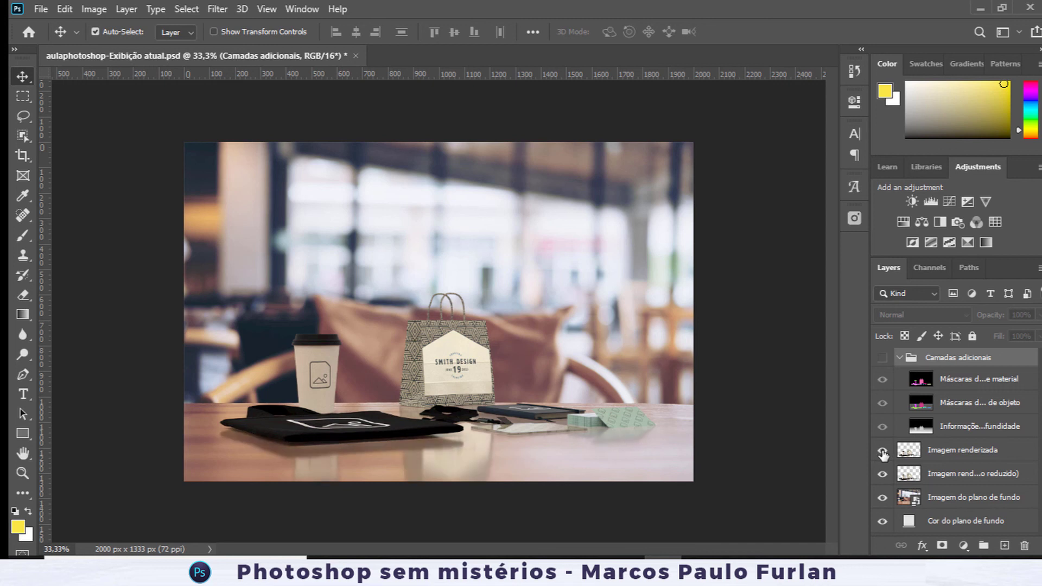
pyautogui.click(882, 451)
pyautogui.click(883, 452)
pyautogui.click(882, 475)
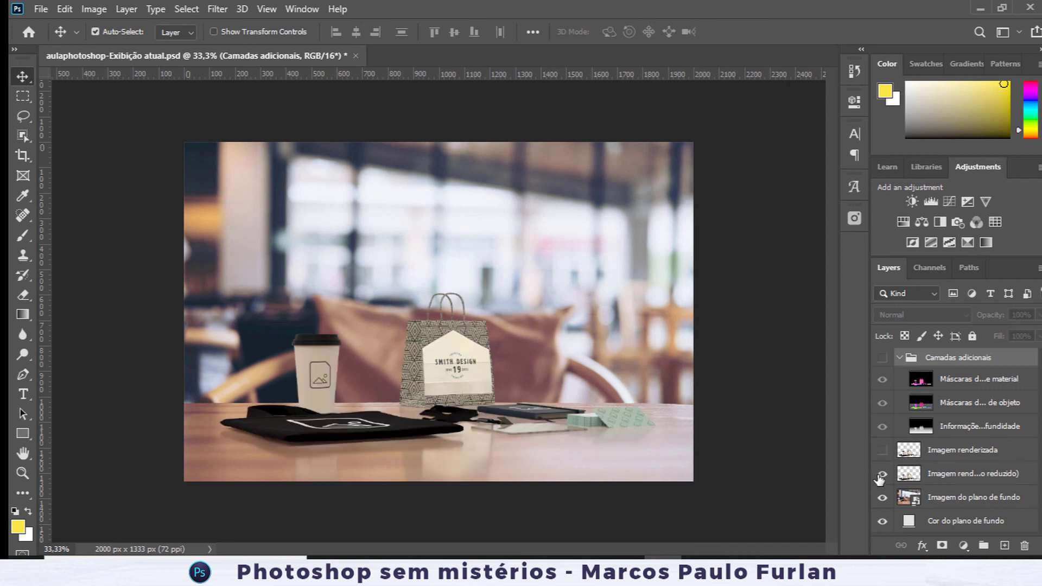
pyautogui.click(882, 474)
# Add a Color Lookup adjustment layer, try HorrorBlue.3DL, and move it to the top.
pyautogui.click(963, 545)
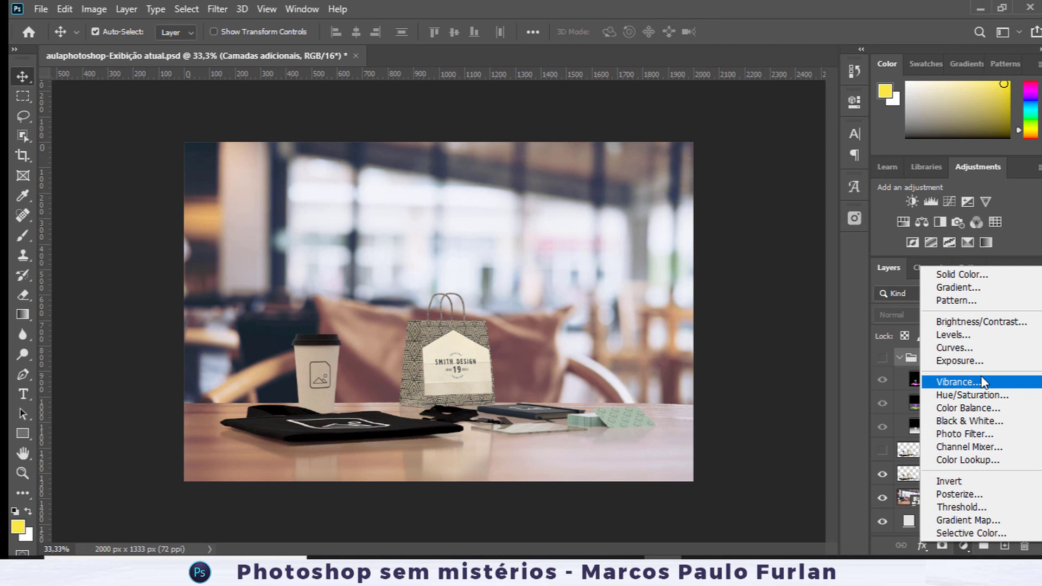
pyautogui.click(964, 460)
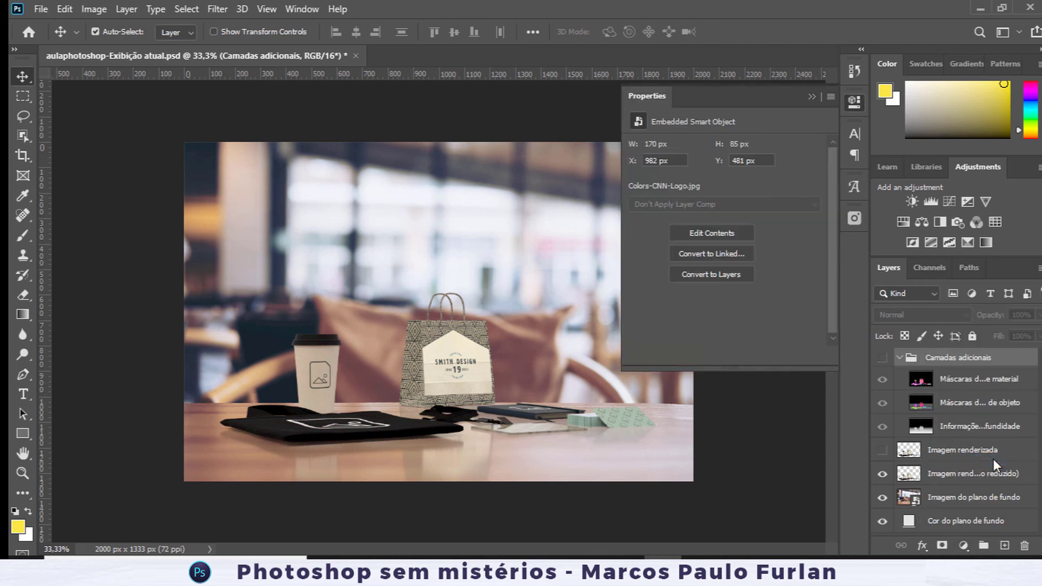
pyautogui.click(816, 148)
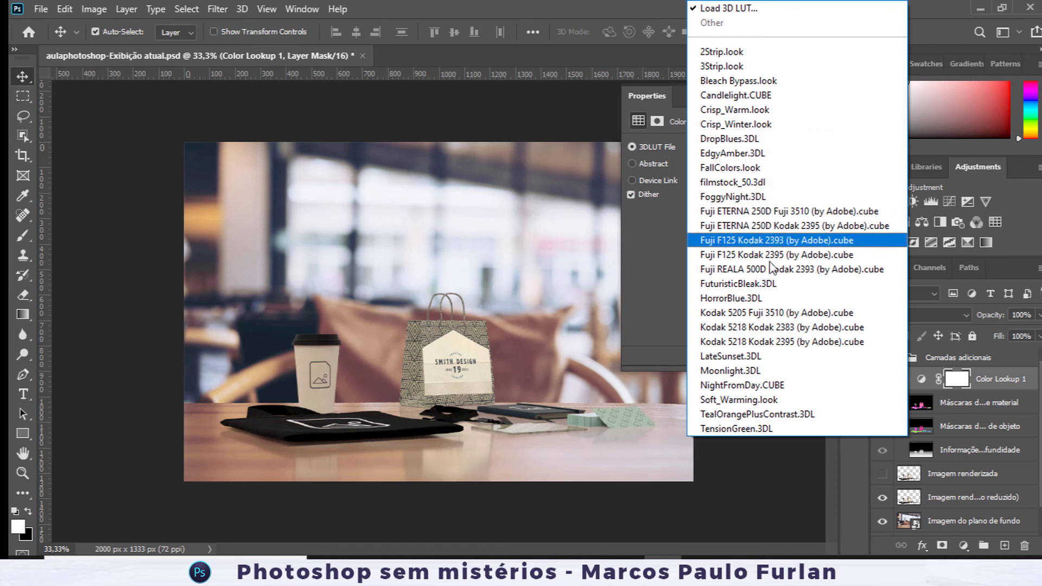
pyautogui.click(770, 300)
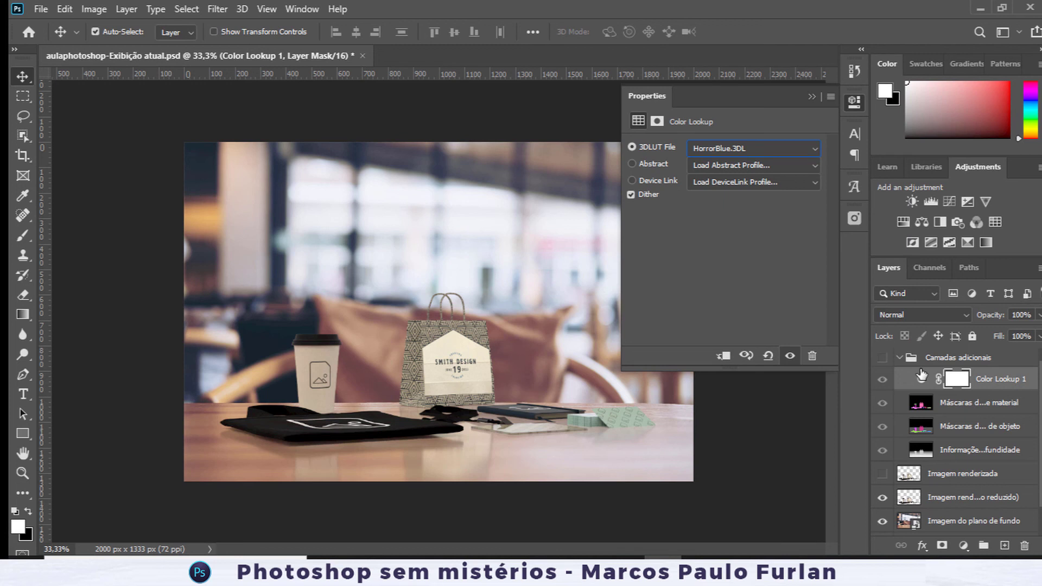
pyautogui.moveTo(991, 384); pyautogui.dragTo(991, 350)
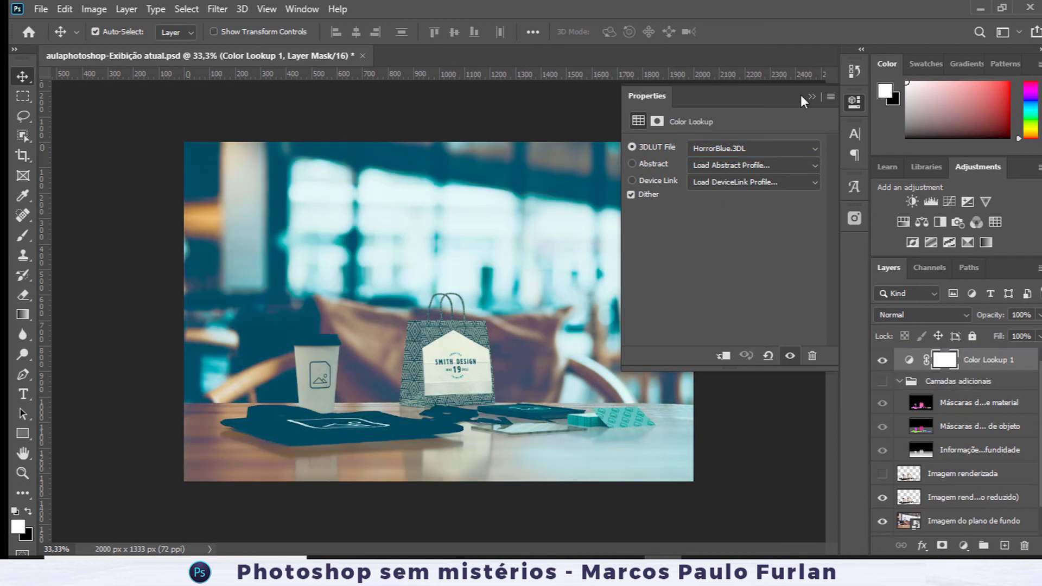
# Switch the Color Lookup 3DLUT file to 3Strip.look and compare with the grade off.
pyautogui.click(813, 143)
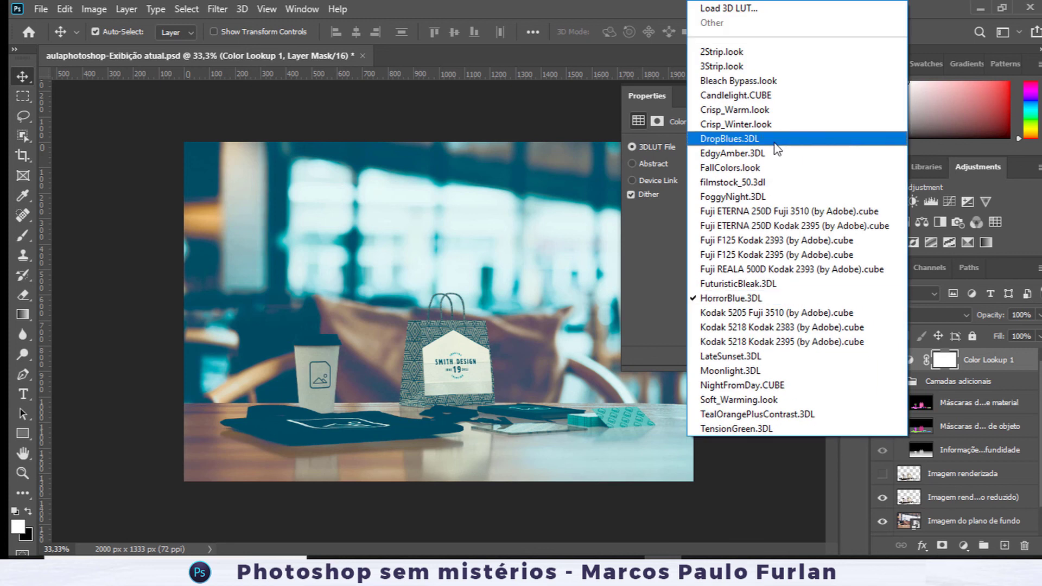
pyautogui.click(731, 66)
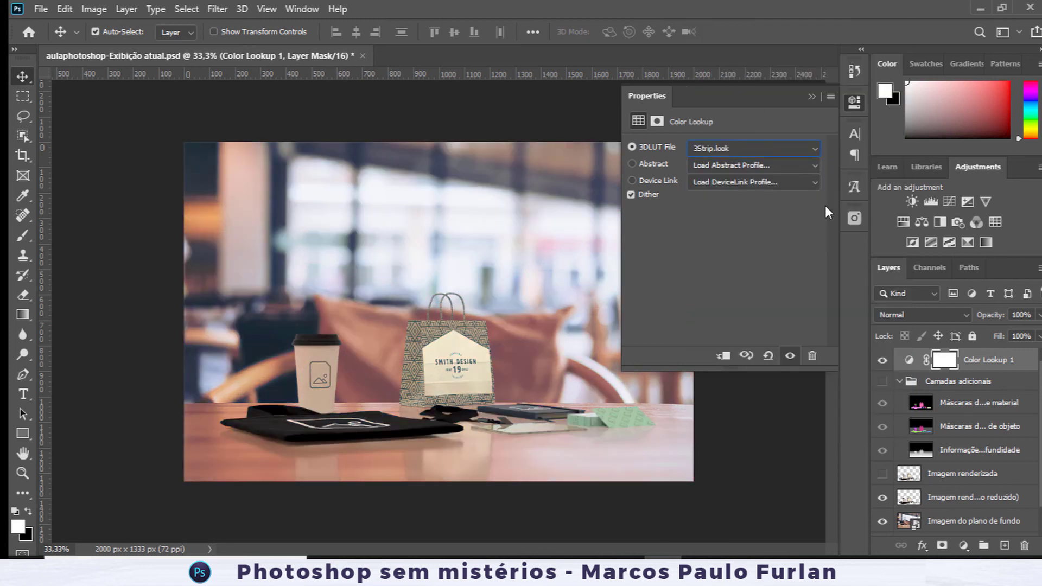
pyautogui.click(882, 361)
pyautogui.click(883, 361)
# Open the Color Lookup layer's mask options, leave them unchanged, and deselect the layer.
pyautogui.click(853, 102)
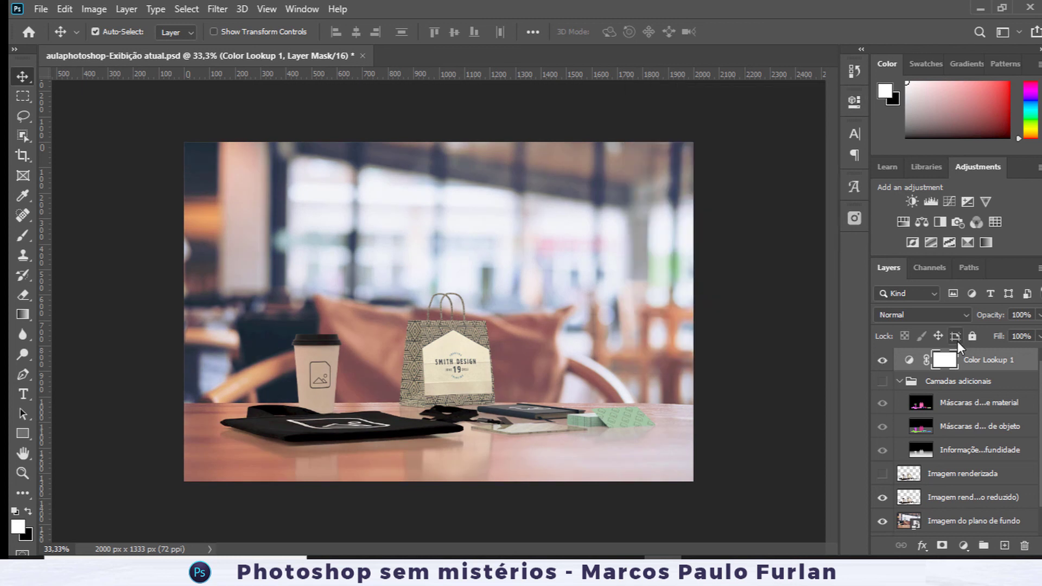
pyautogui.doubleClick(945, 360)
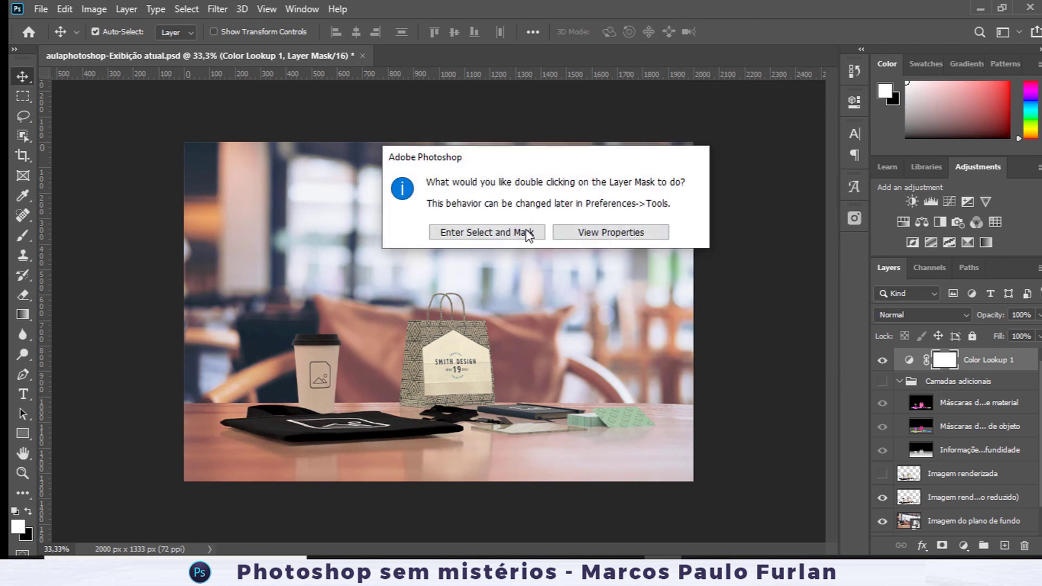
pyautogui.click(802, 223)
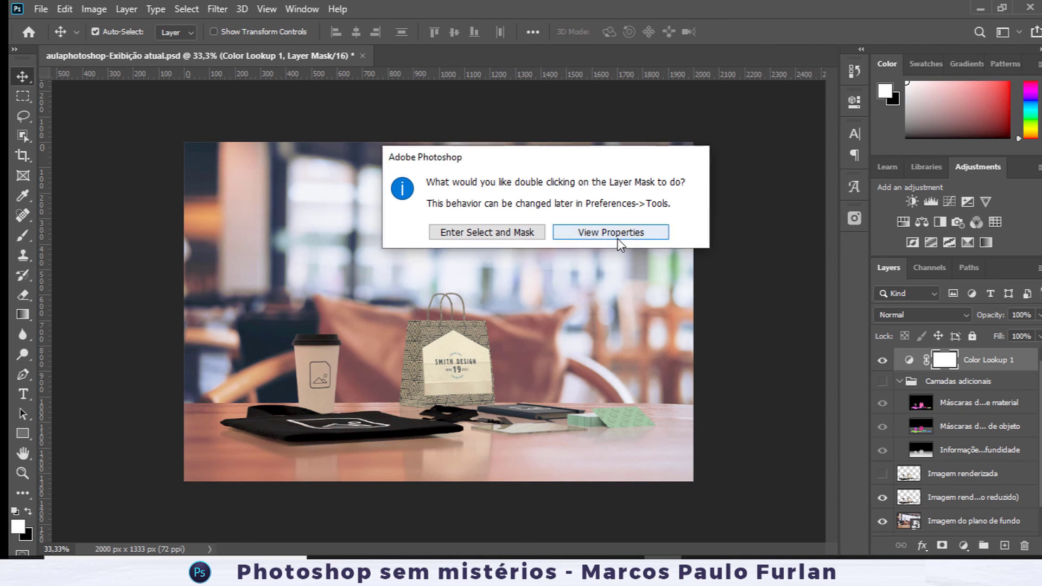
pyautogui.click(487, 232)
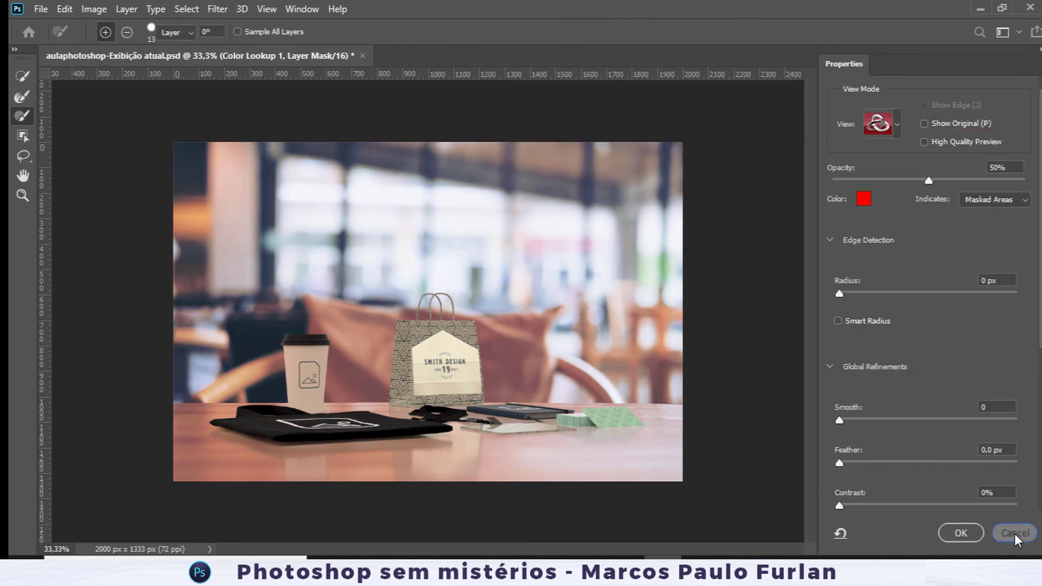
pyautogui.click(1014, 533)
pyautogui.doubleClick(910, 360)
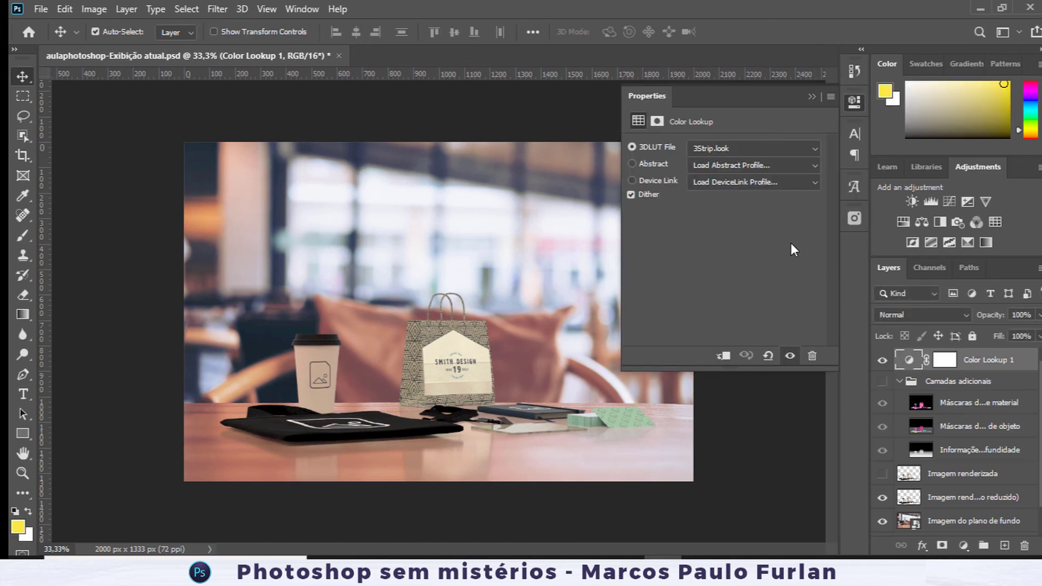
pyautogui.click(529, 359)
pyautogui.click(855, 103)
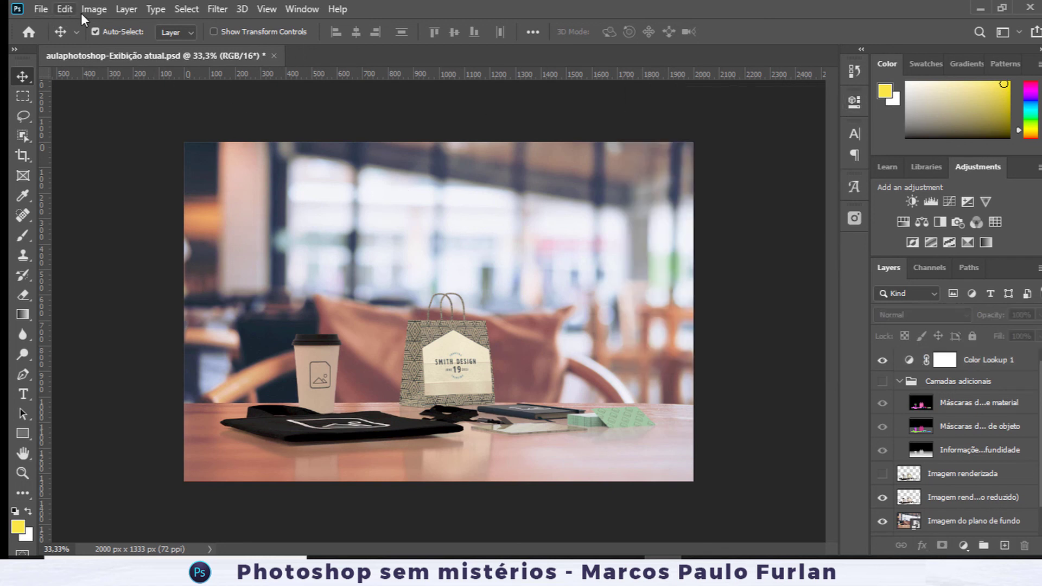
# Dismiss the colour mode options without converting and return to Adobe Dimension.
pyautogui.click(94, 9)
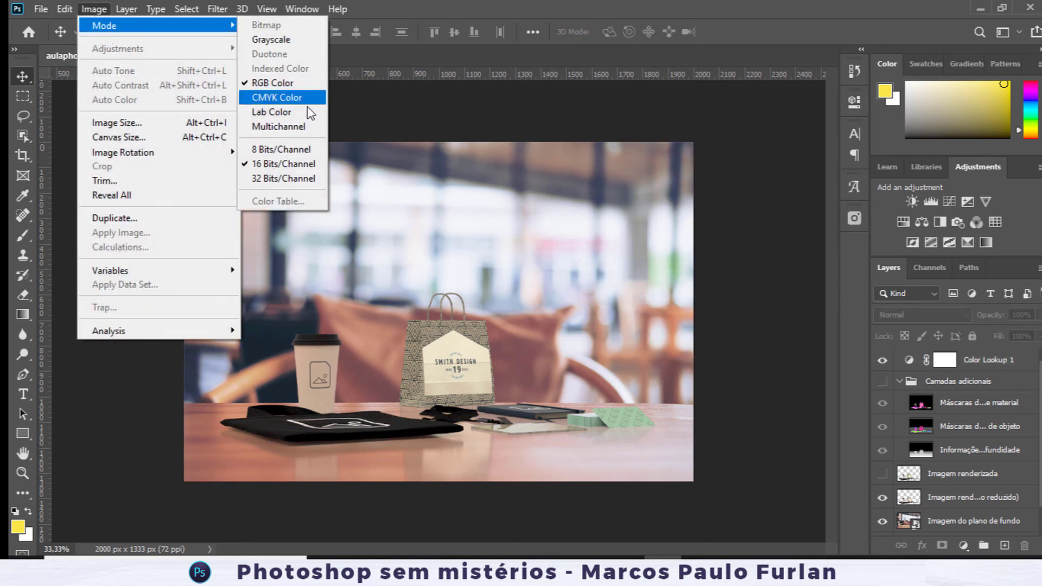
pyautogui.click(730, 190)
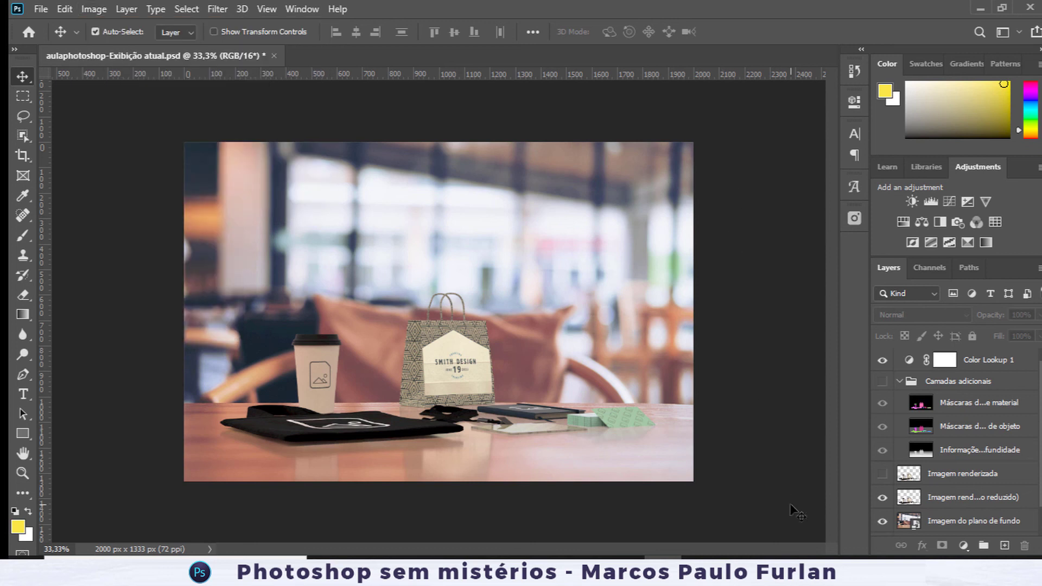
pyautogui.click(775, 556)
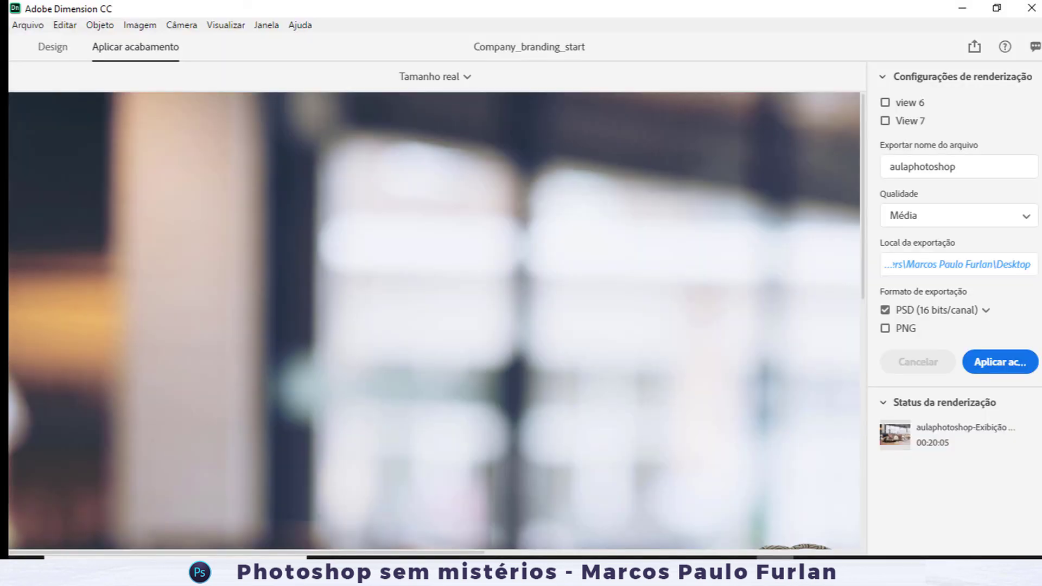
# Quit Dimension choosing Não salvar, then bring the Photoshop mockup forward.
pyautogui.click(1031, 7)
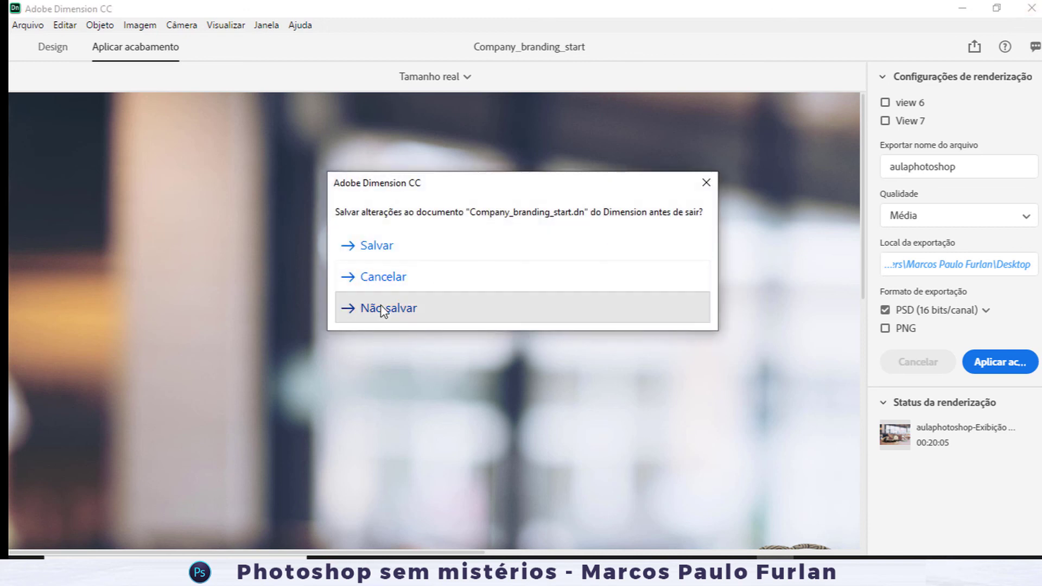
pyautogui.click(380, 304)
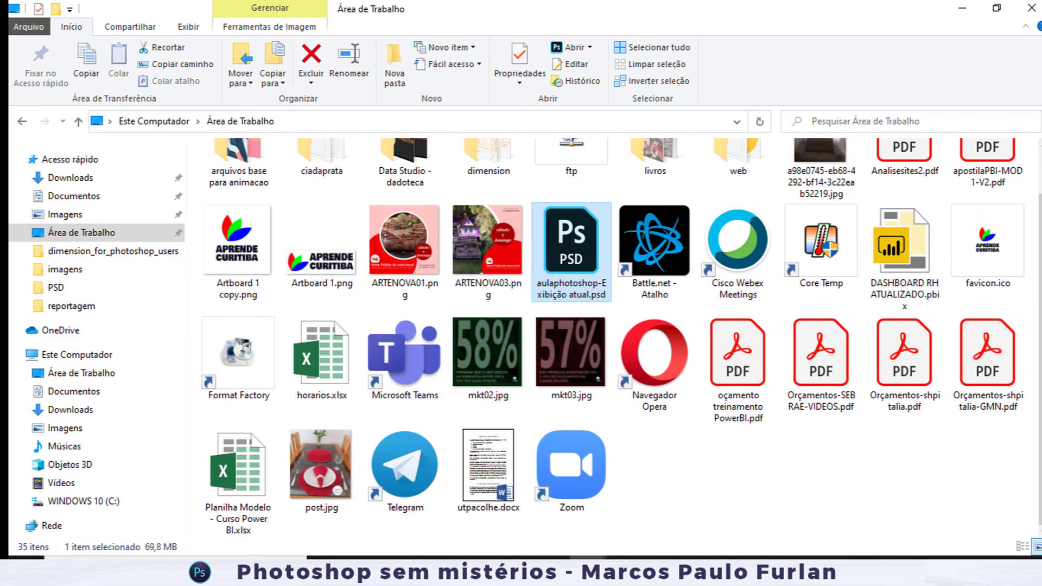
pyautogui.click(663, 557)
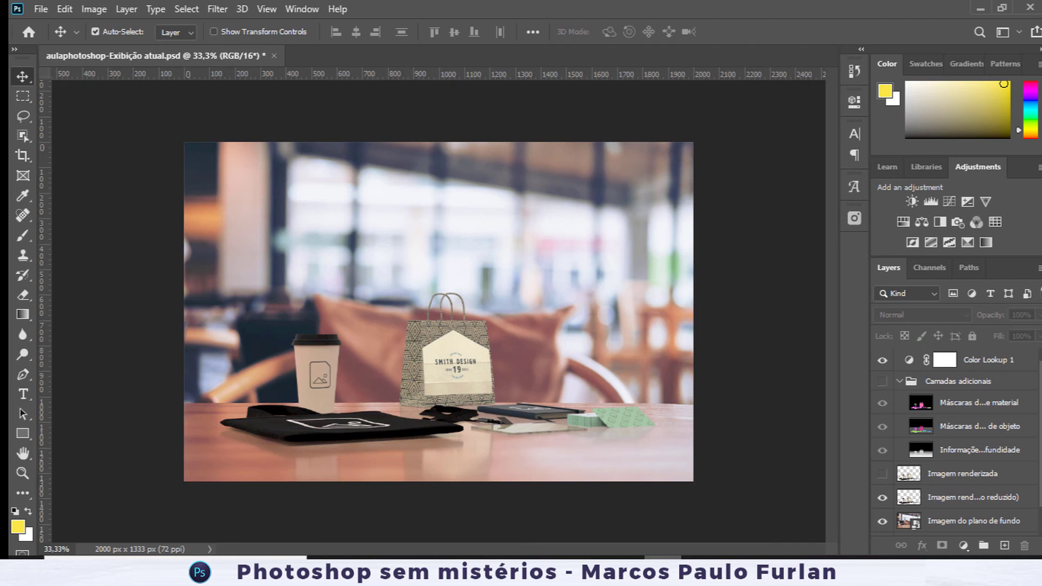